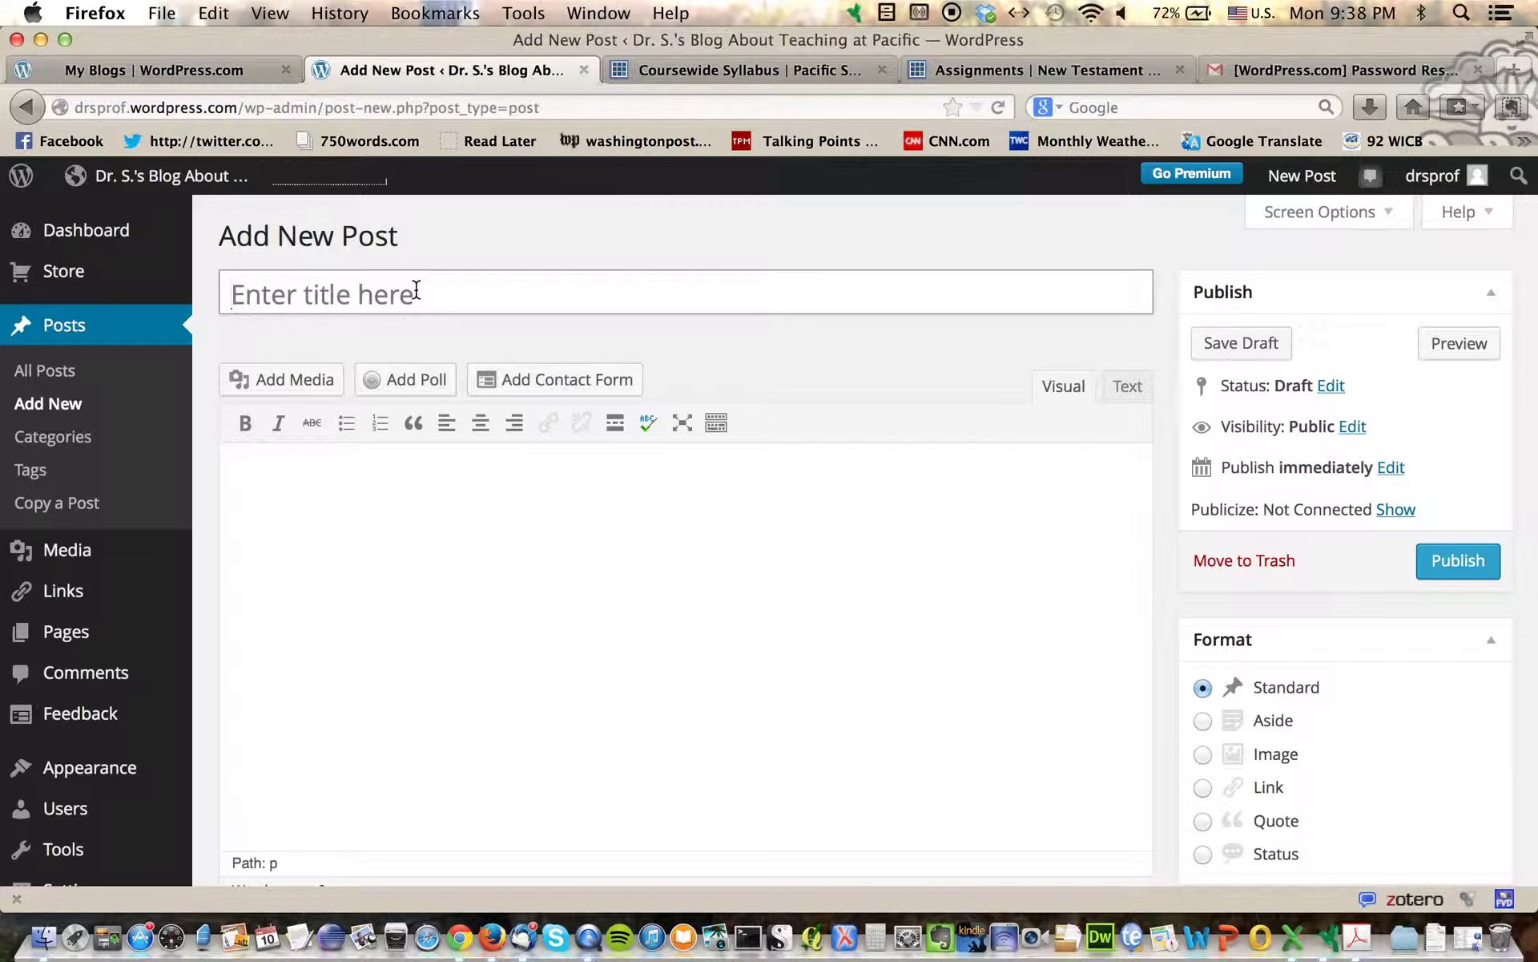
# Step: Title the new post "Anguished Demon Fighter in Mark" and enter the body text "[enter my writing assignment here]"
pyautogui.write('Anguished Demon Fighter in Mark')
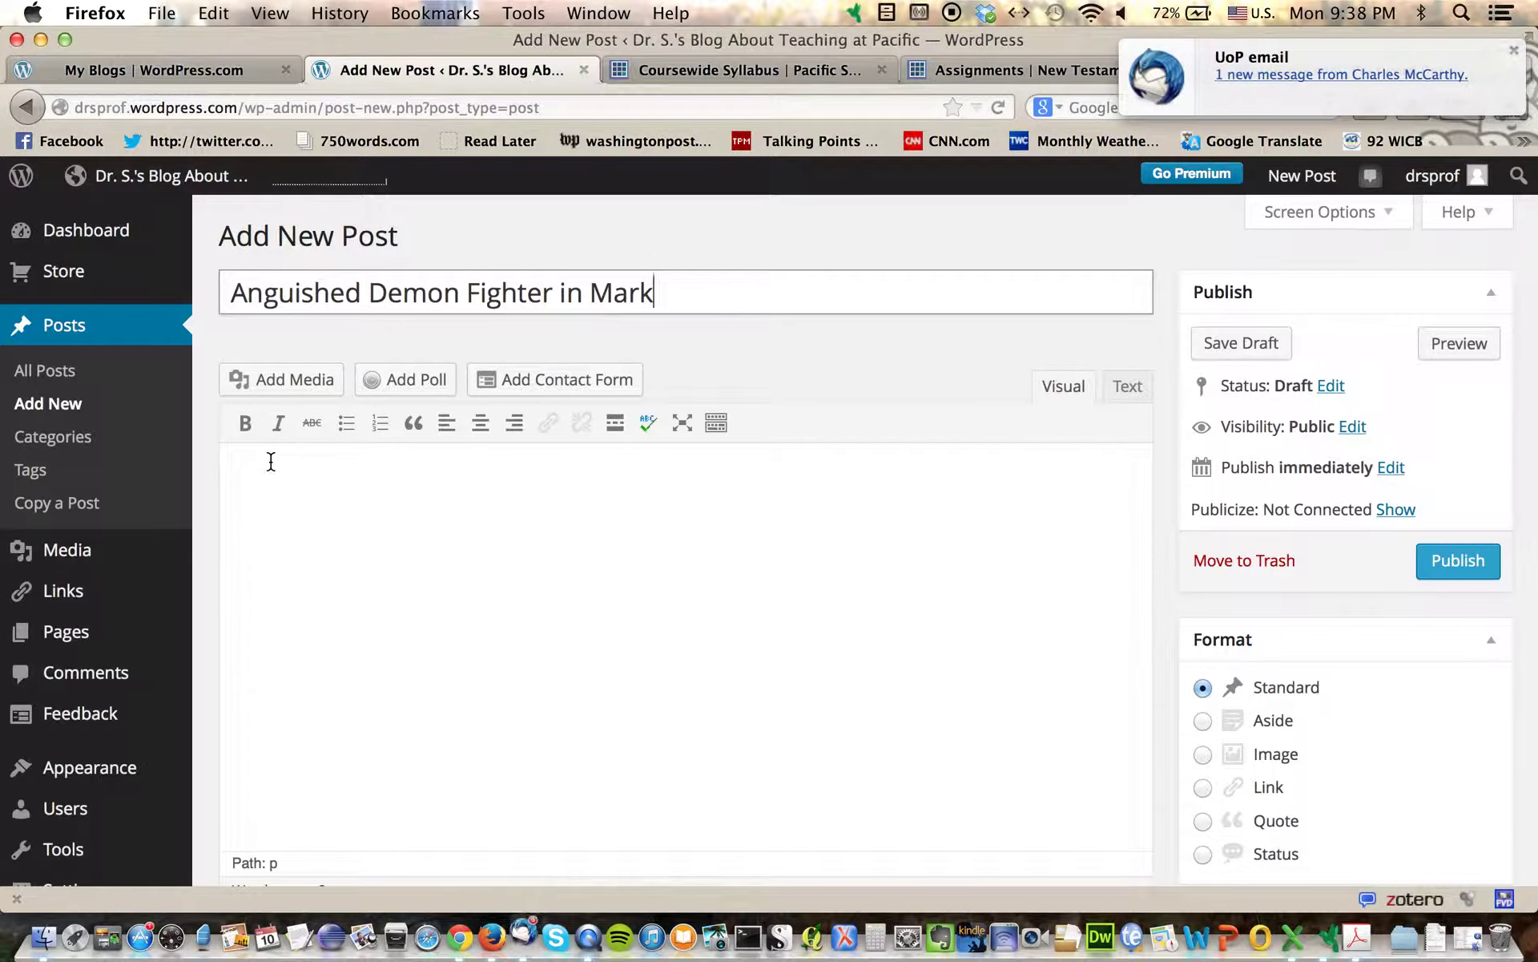
pyautogui.click(1517, 55)
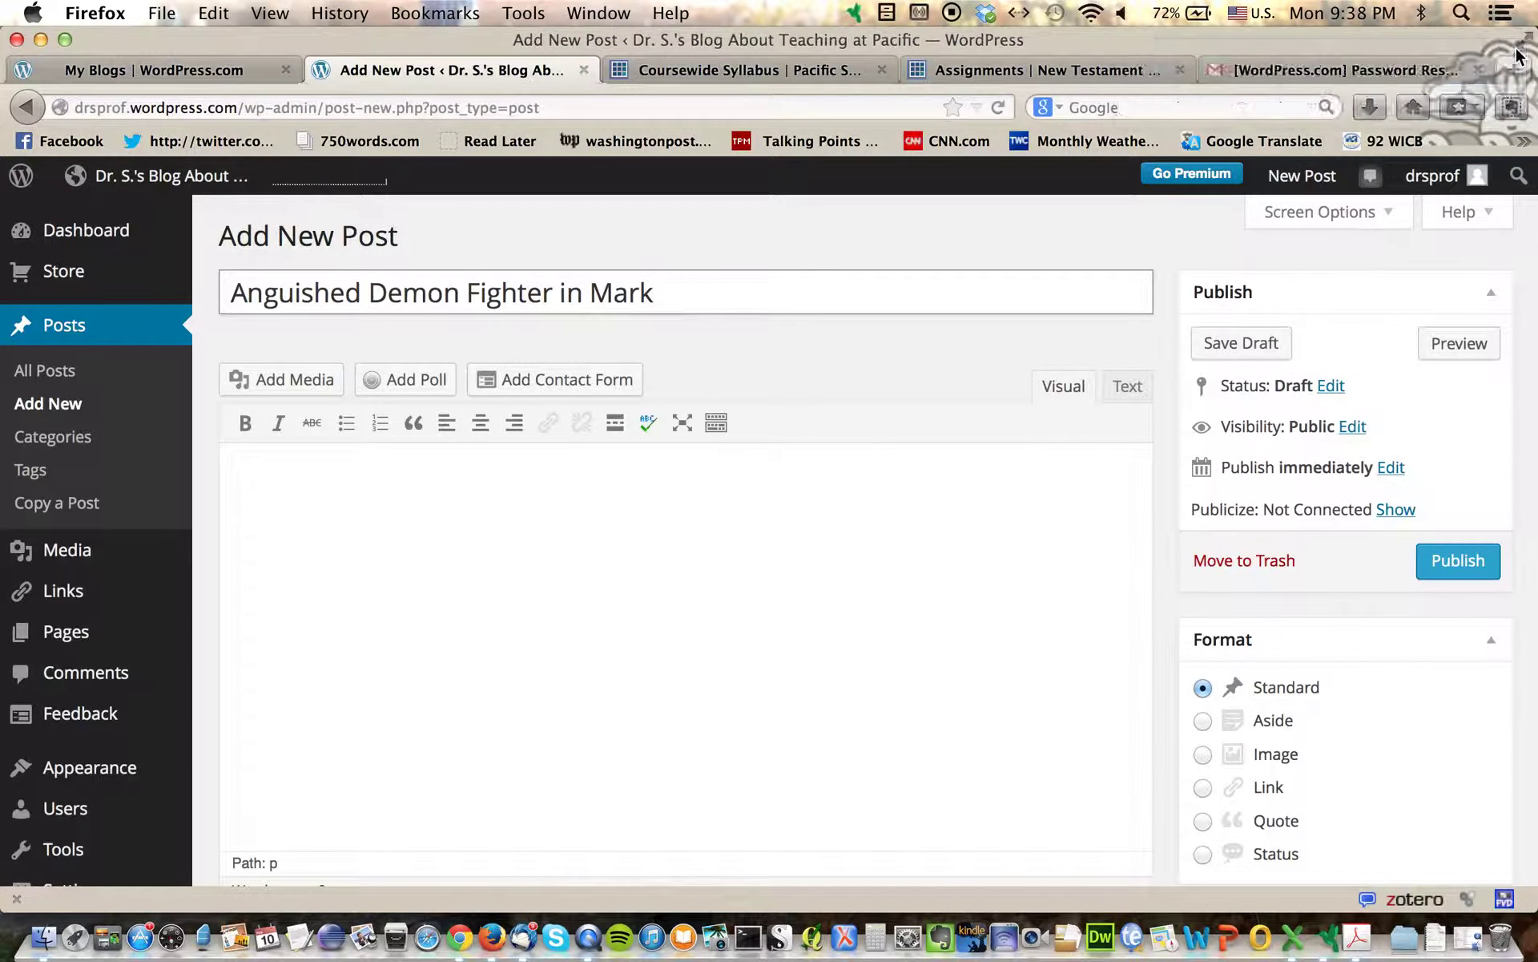
pyautogui.click(561, 494)
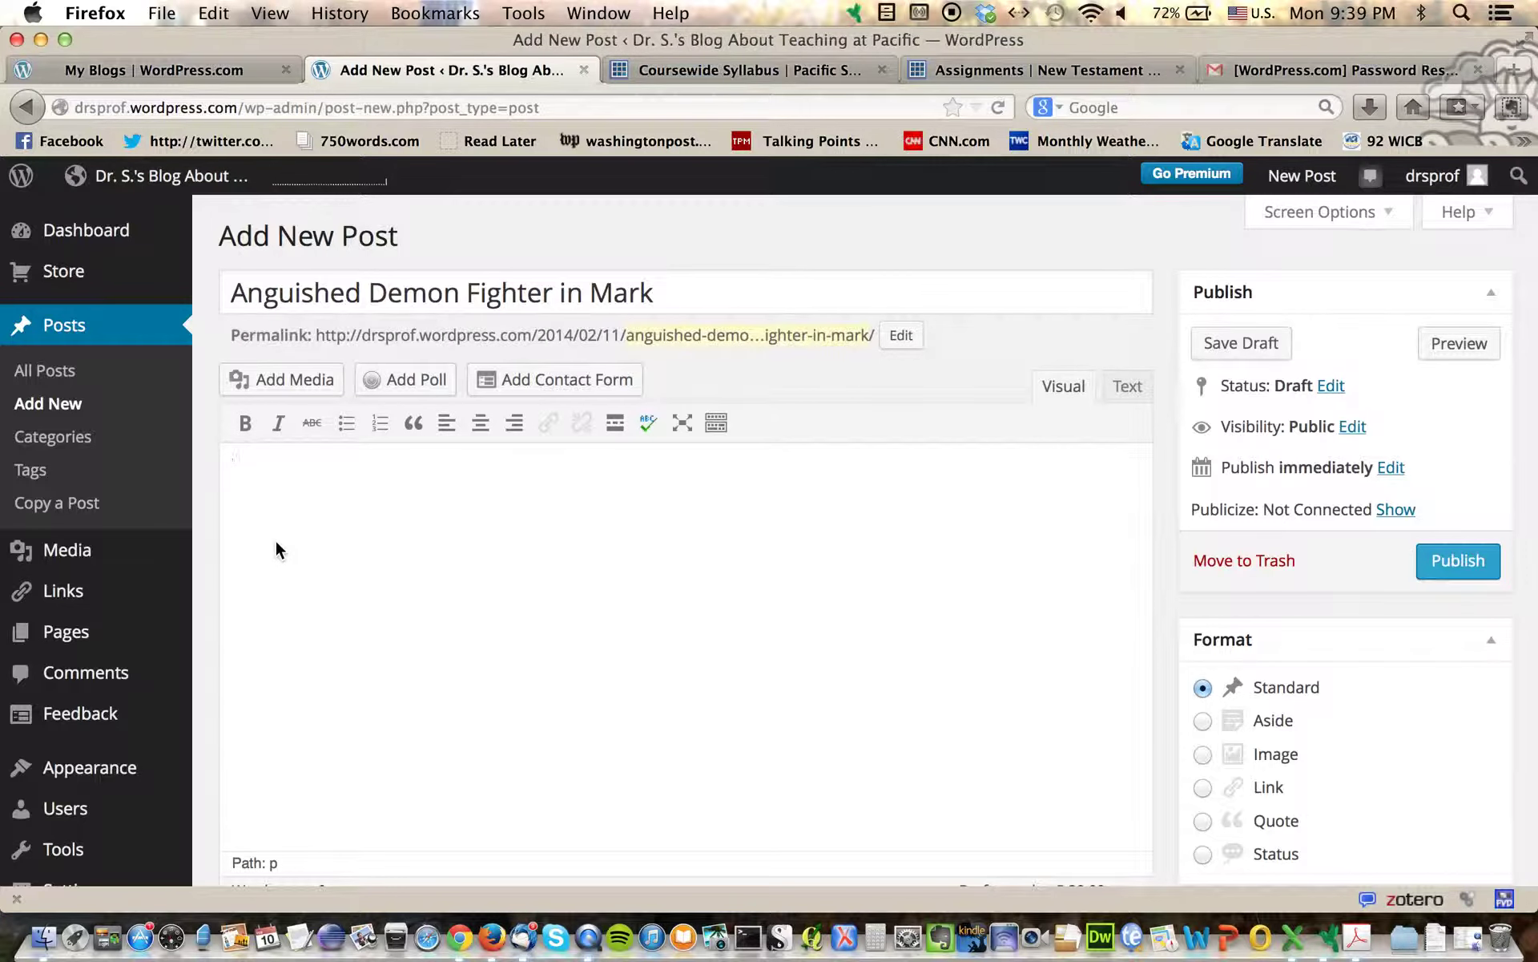
pyautogui.write('[enter my writing assignmne')
pyautogui.press('BackSpace')
pyautogui.press('BackSpace')
pyautogui.write('e')
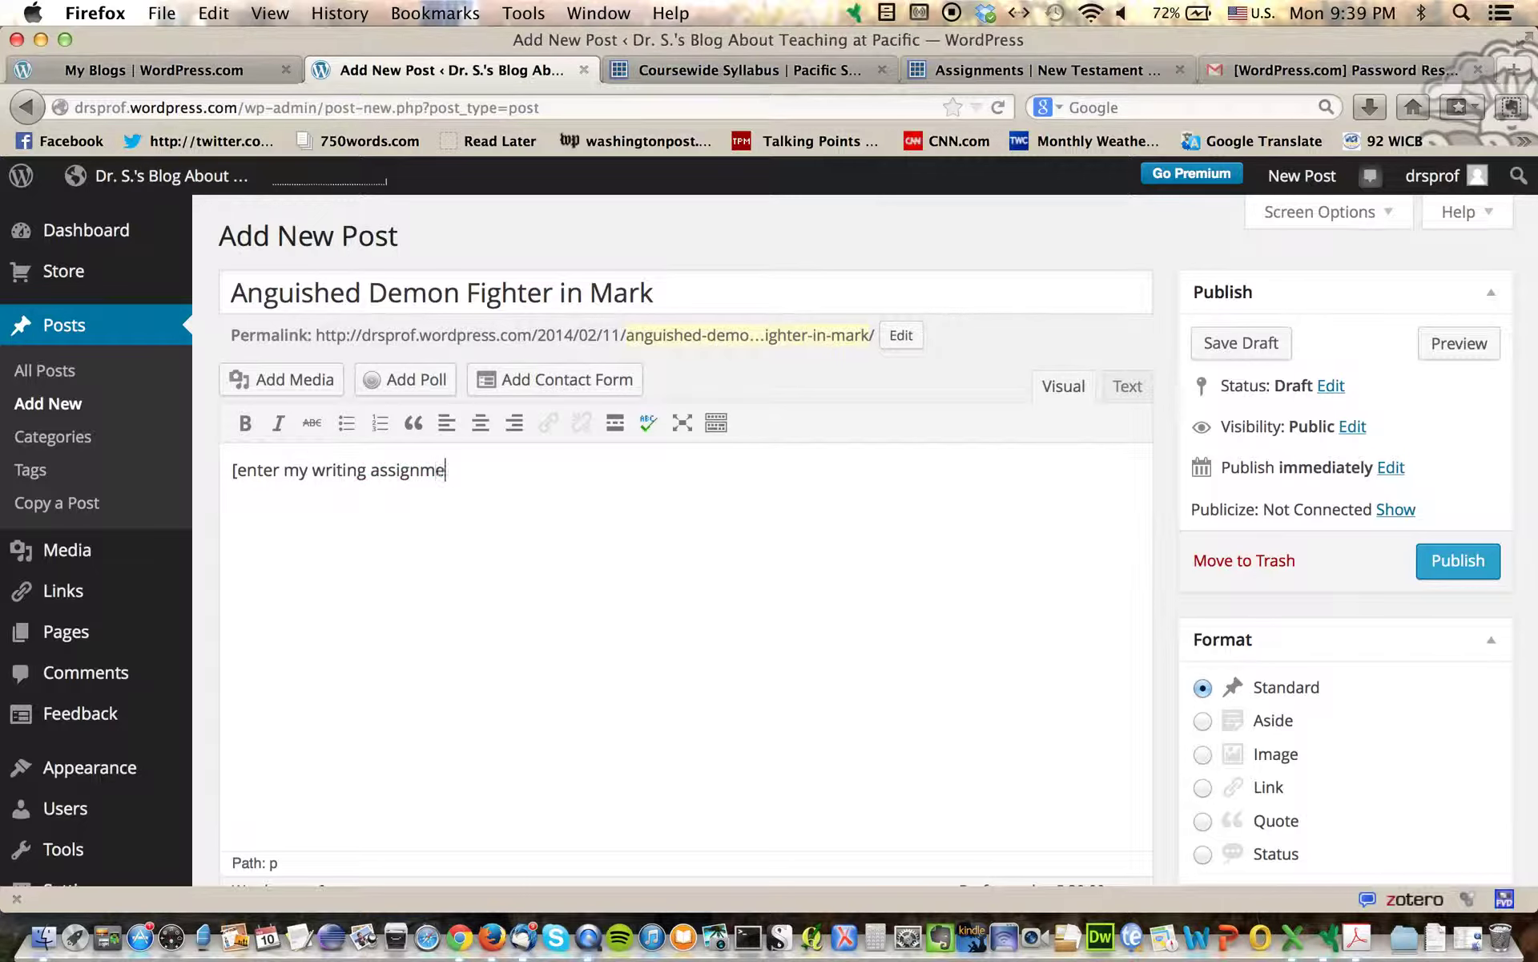
pyautogui.write('nt here')
# Step: Try to open bible.oremus.com in a new browser tab, allowing the oremus.com cookies for the session and denying the doubleclick.net one
pyautogui.press('super+t')
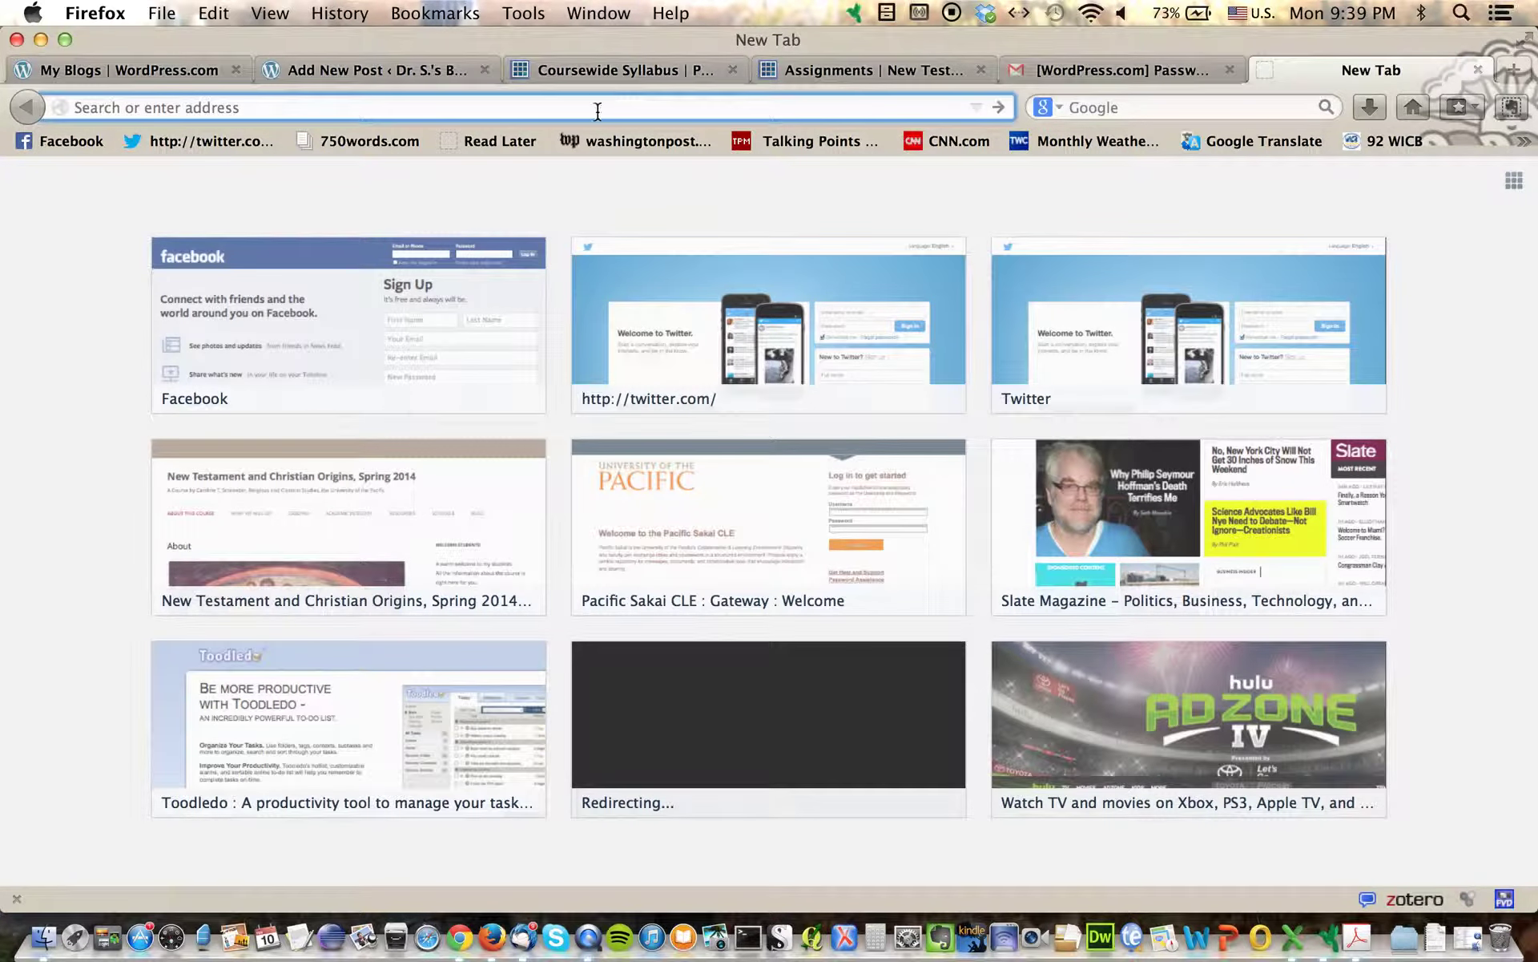
pyautogui.write('bib')
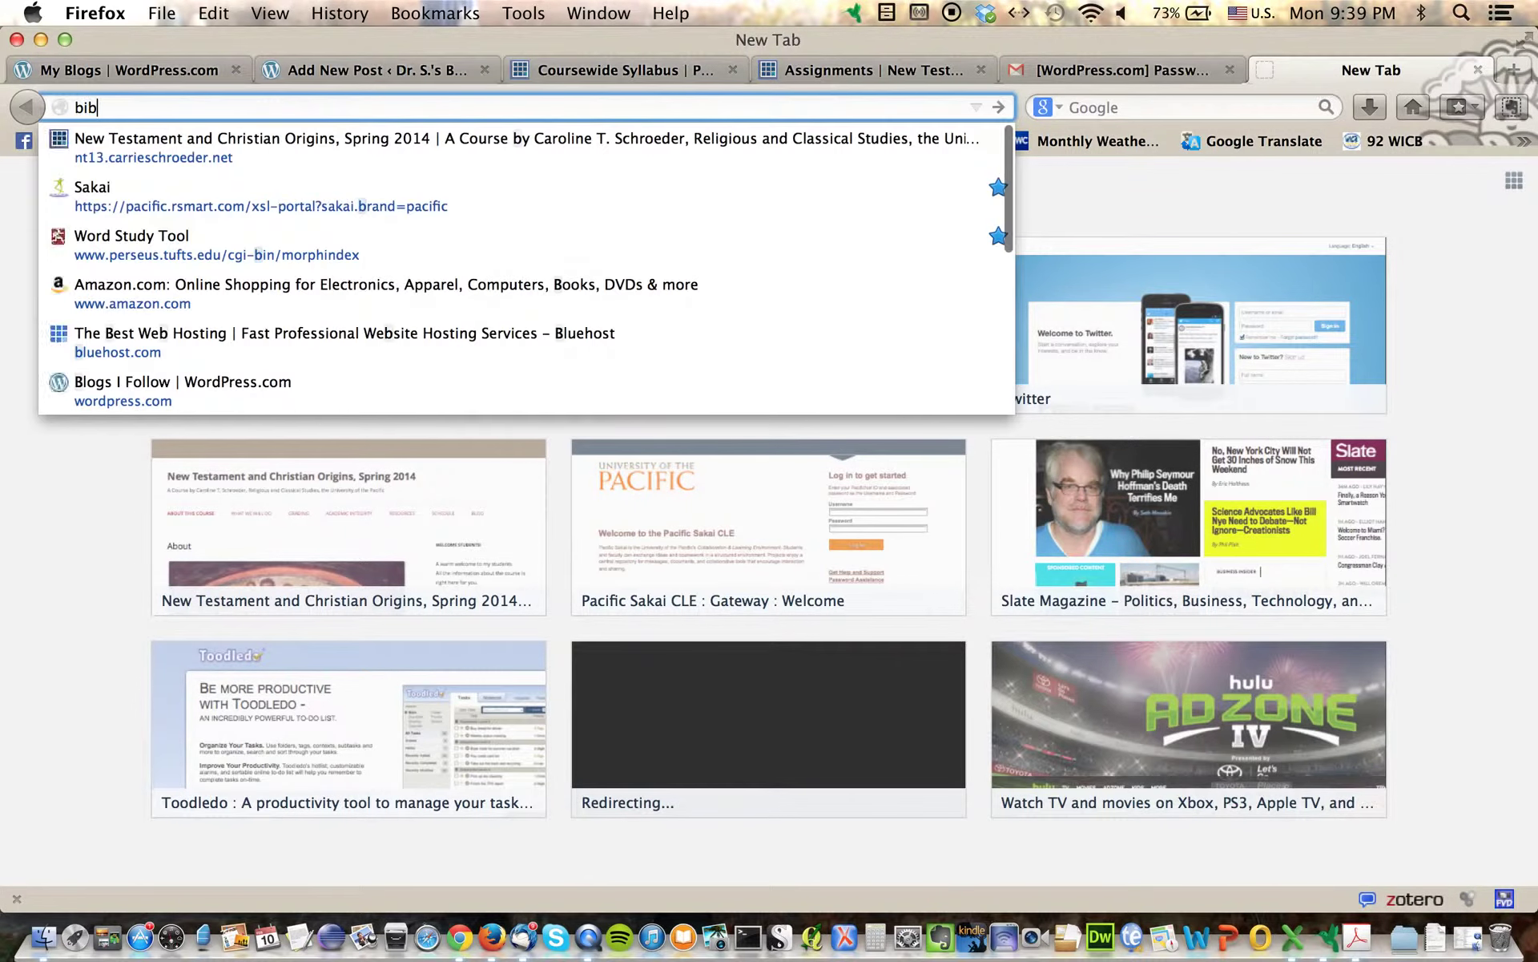
pyautogui.write('le.oreums')
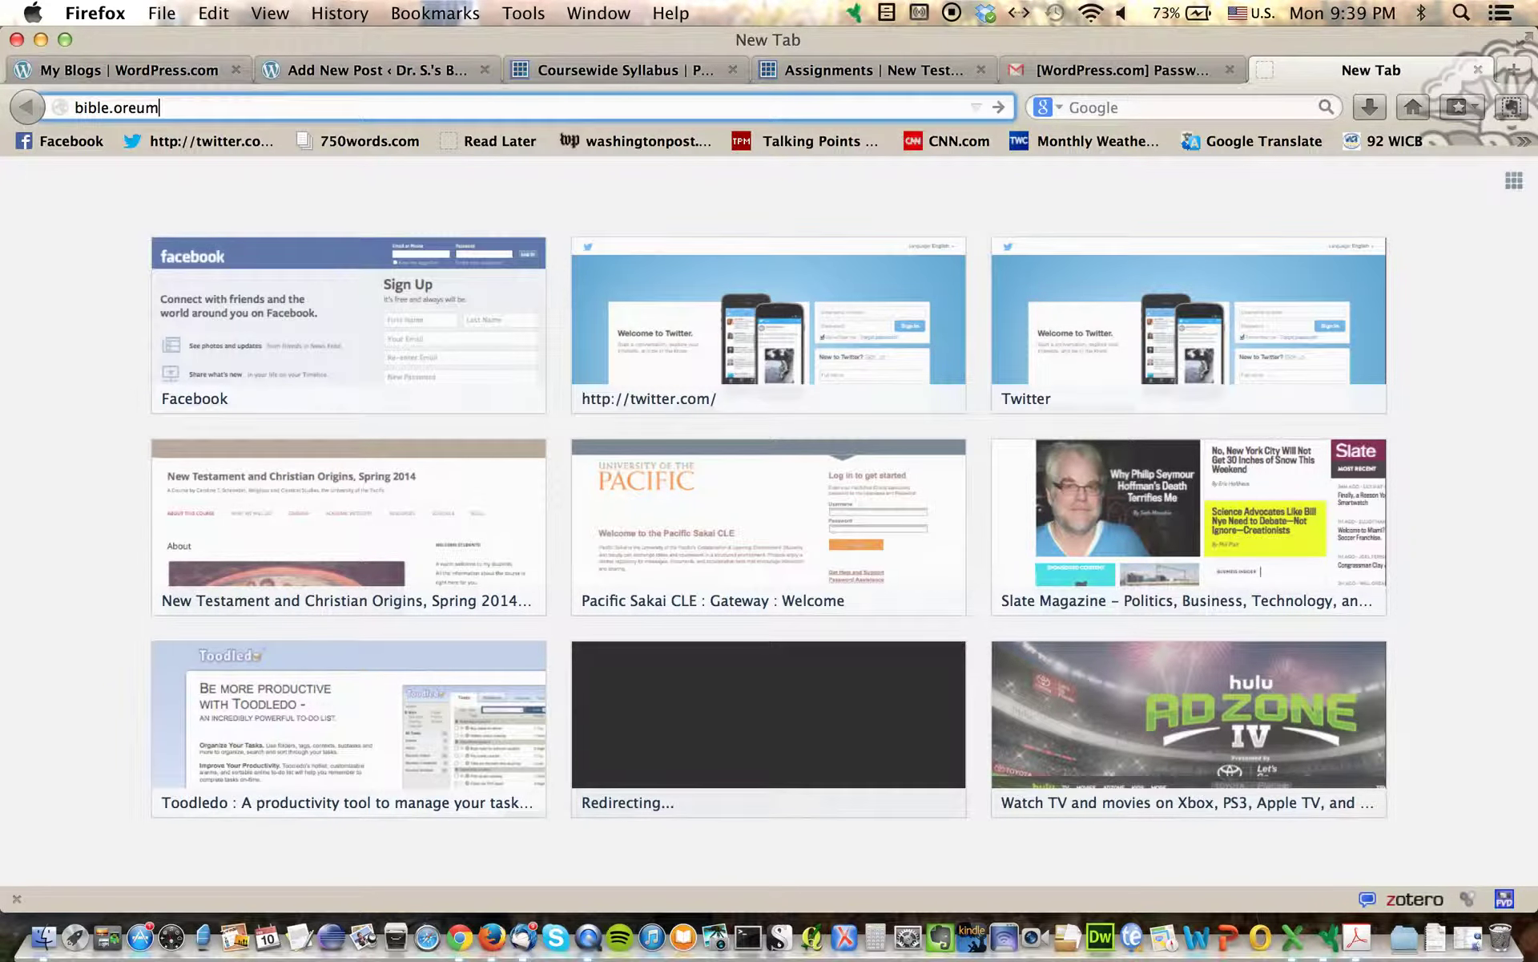
pyautogui.press('BackSpace')
pyautogui.press('BackSpace')
pyautogui.press('BackSpace')
pyautogui.write('mus.co')
pyautogui.press('Return')
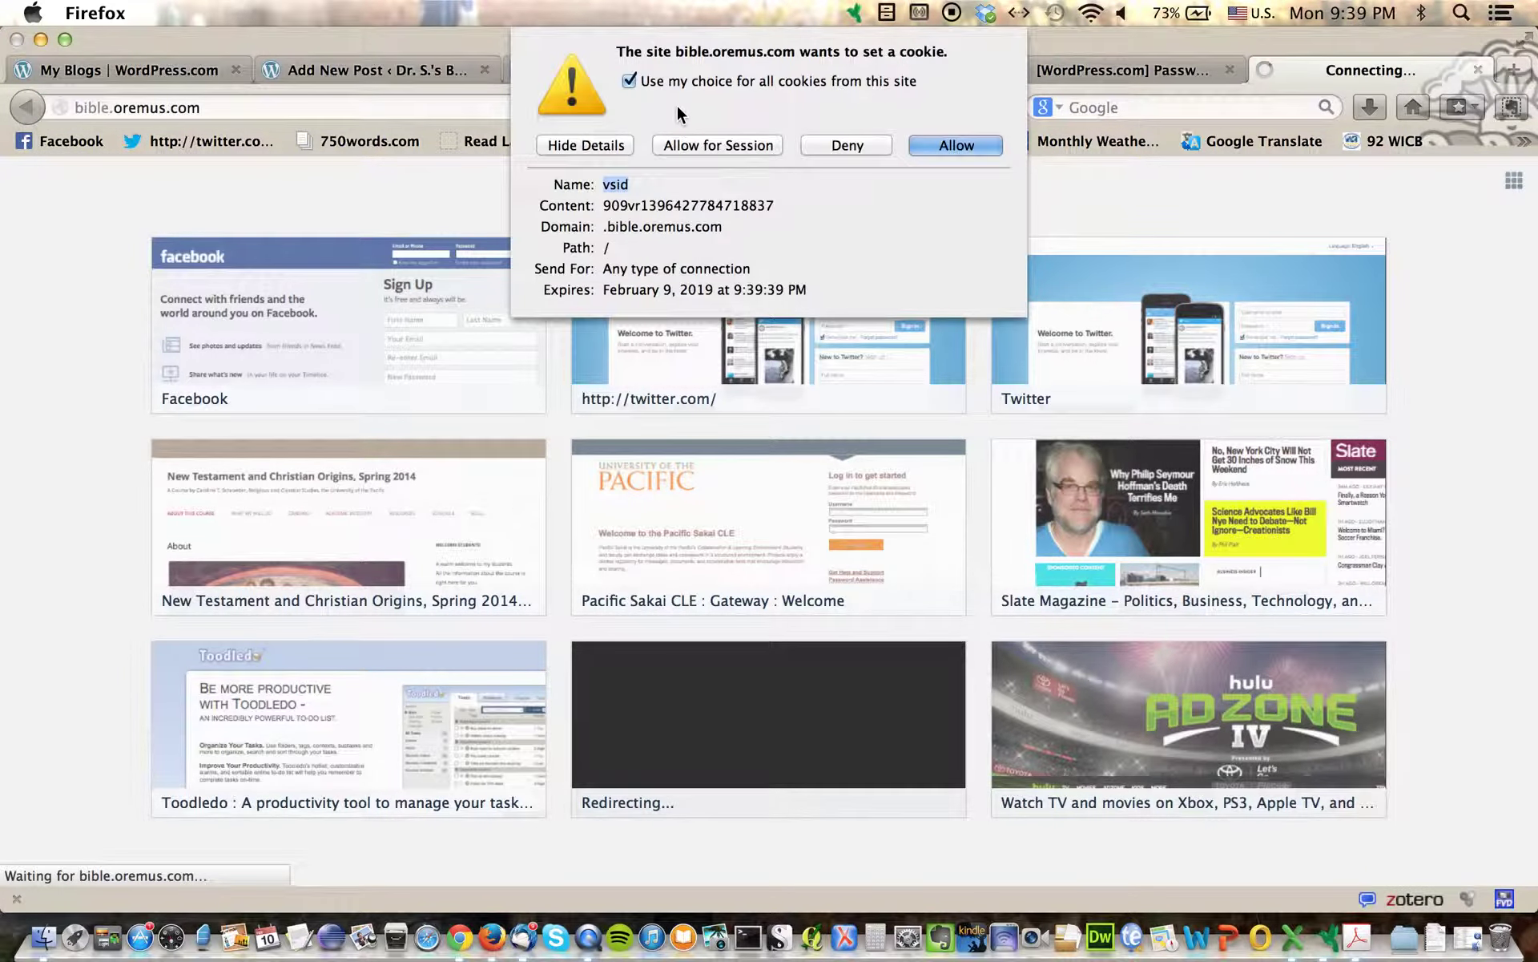
pyautogui.click(726, 143)
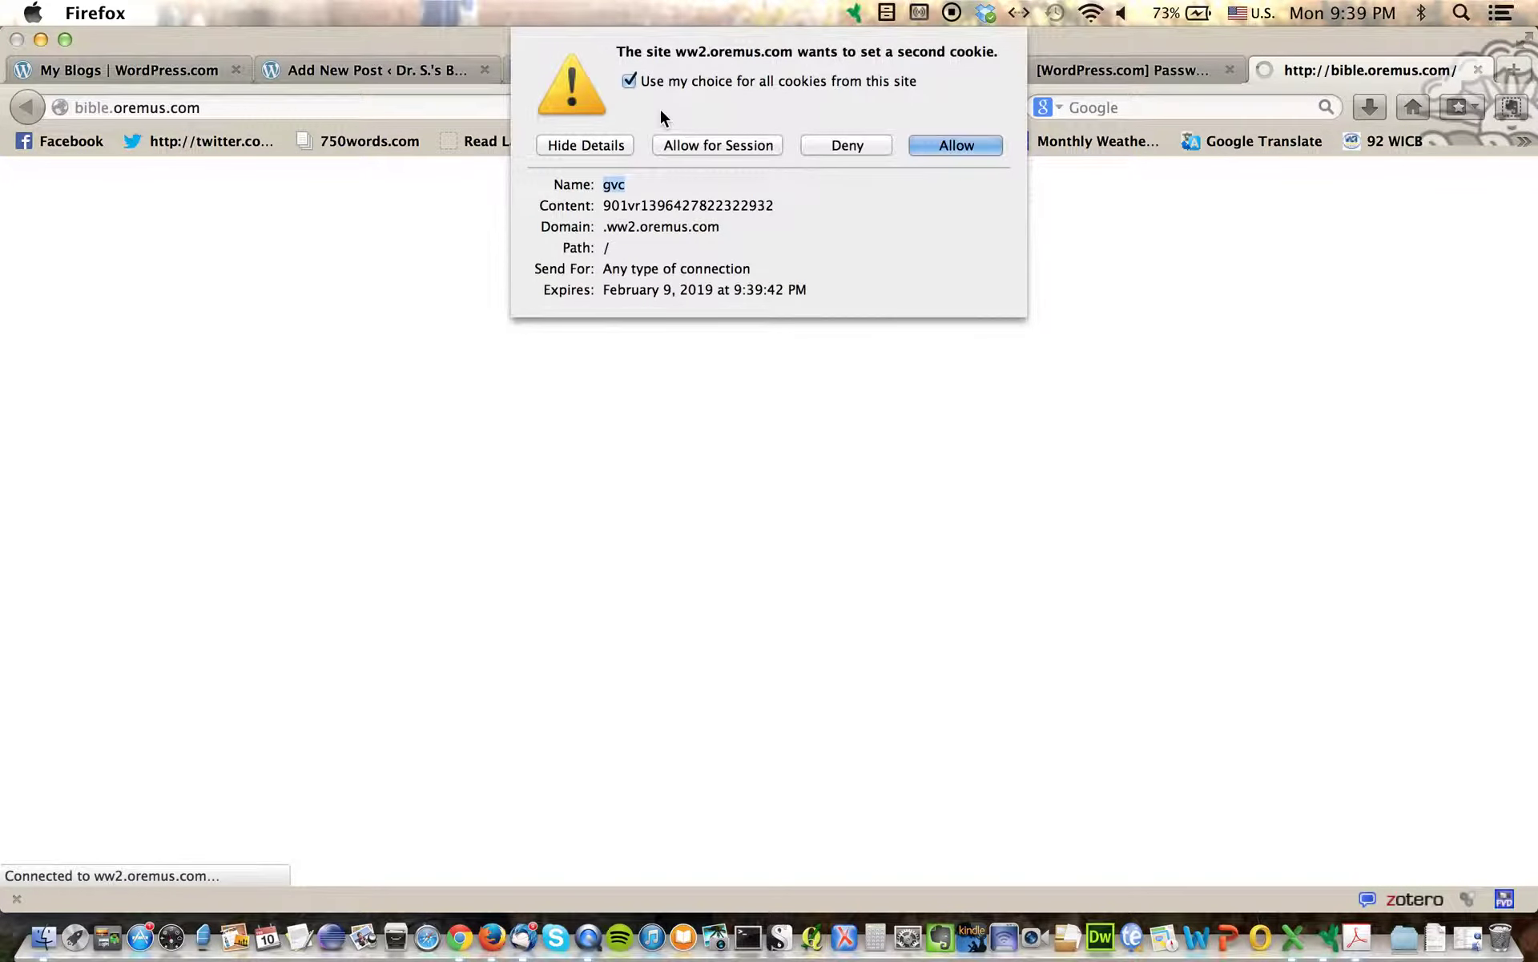
pyautogui.click(765, 145)
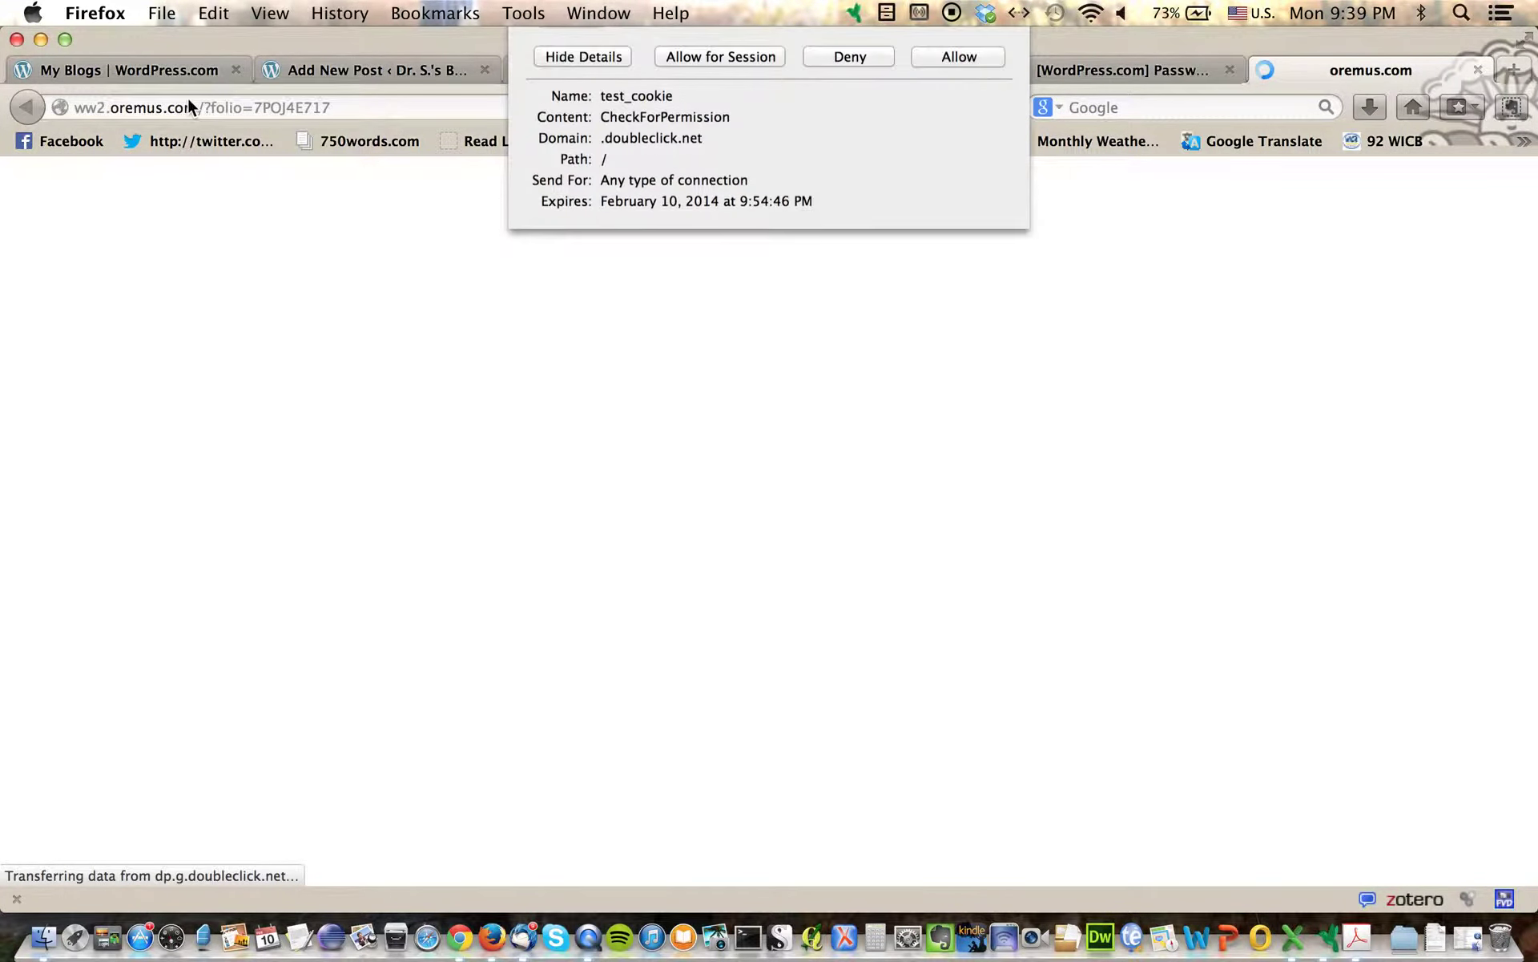
pyautogui.click(849, 145)
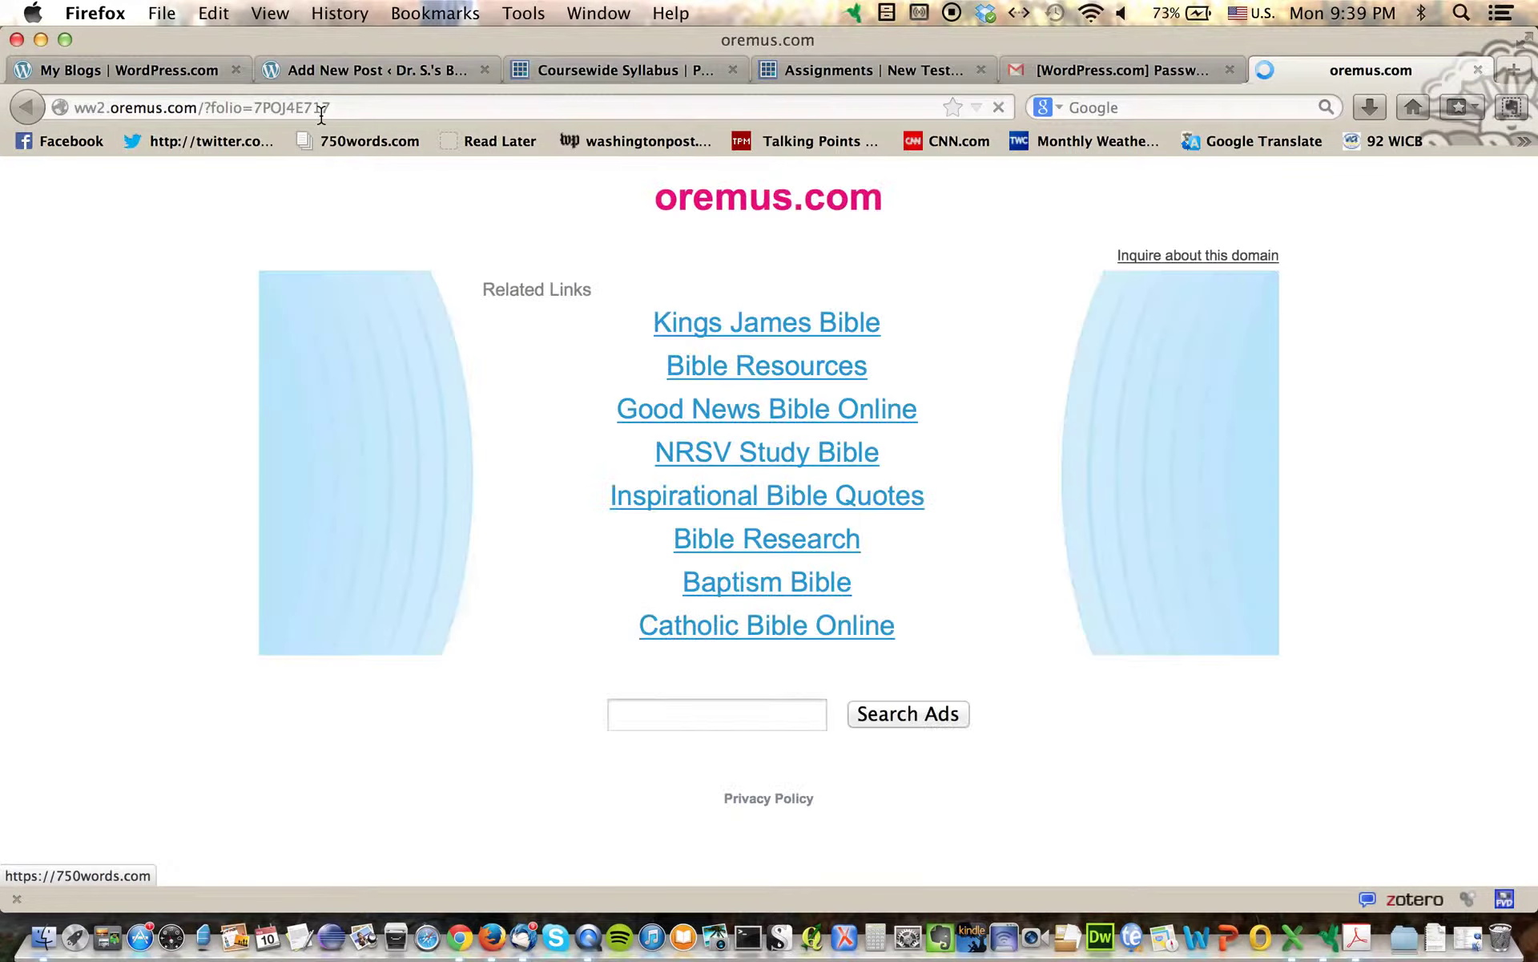
# Step: Load bible.oremus.org in the current browser tab
pyautogui.click(319, 107)
pyautogui.write('bible.oremus')
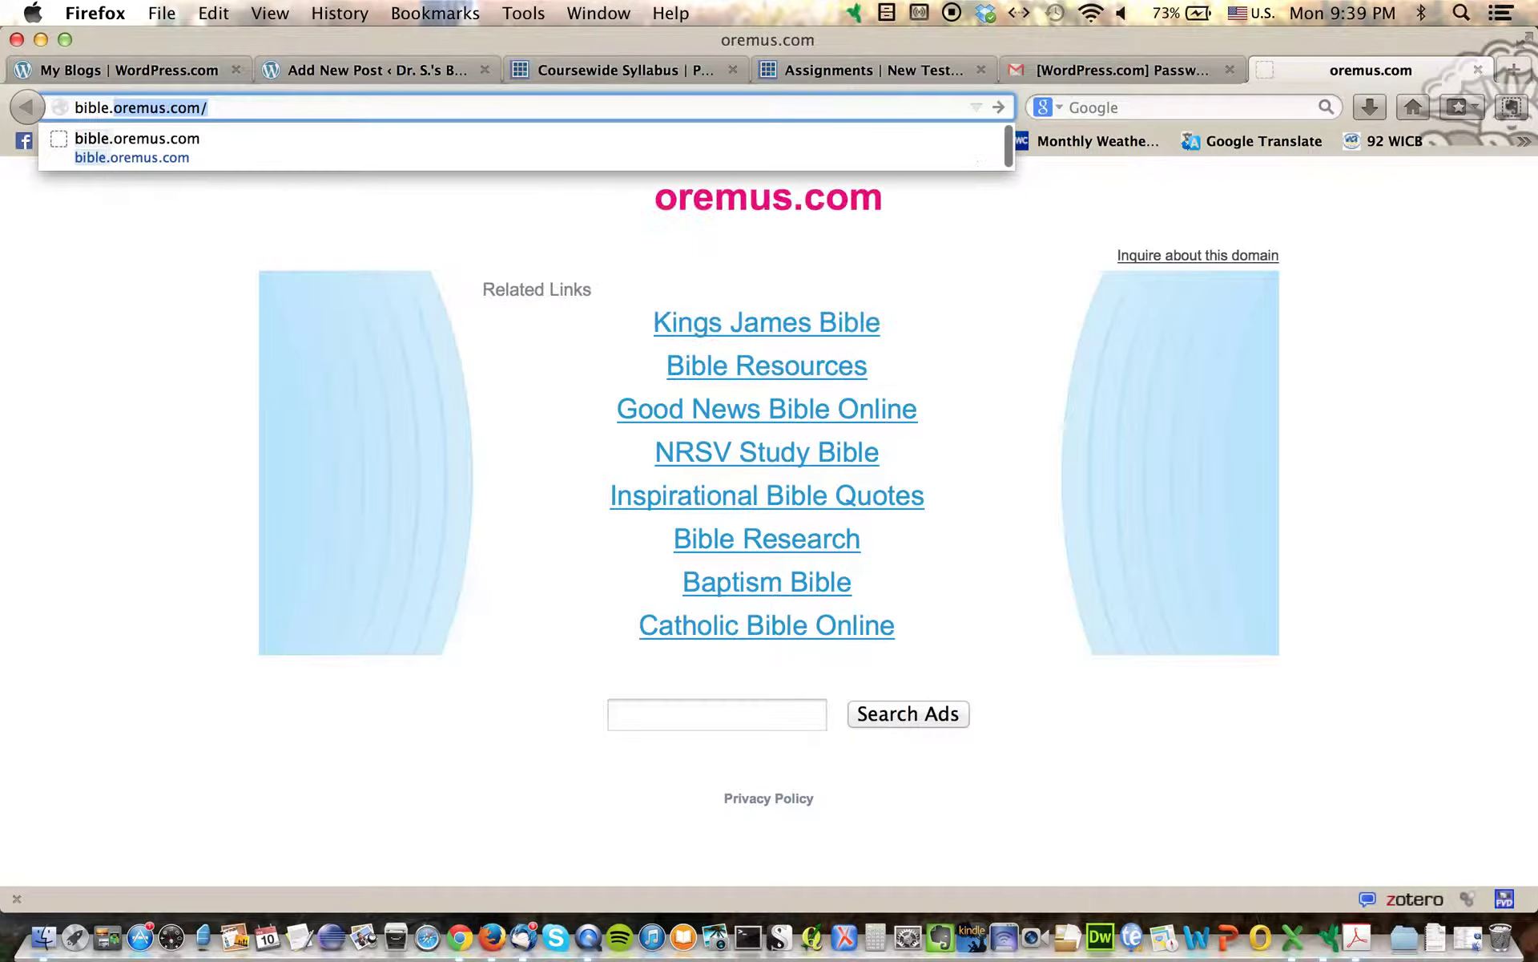
pyautogui.write('.org')
pyautogui.press('Return')
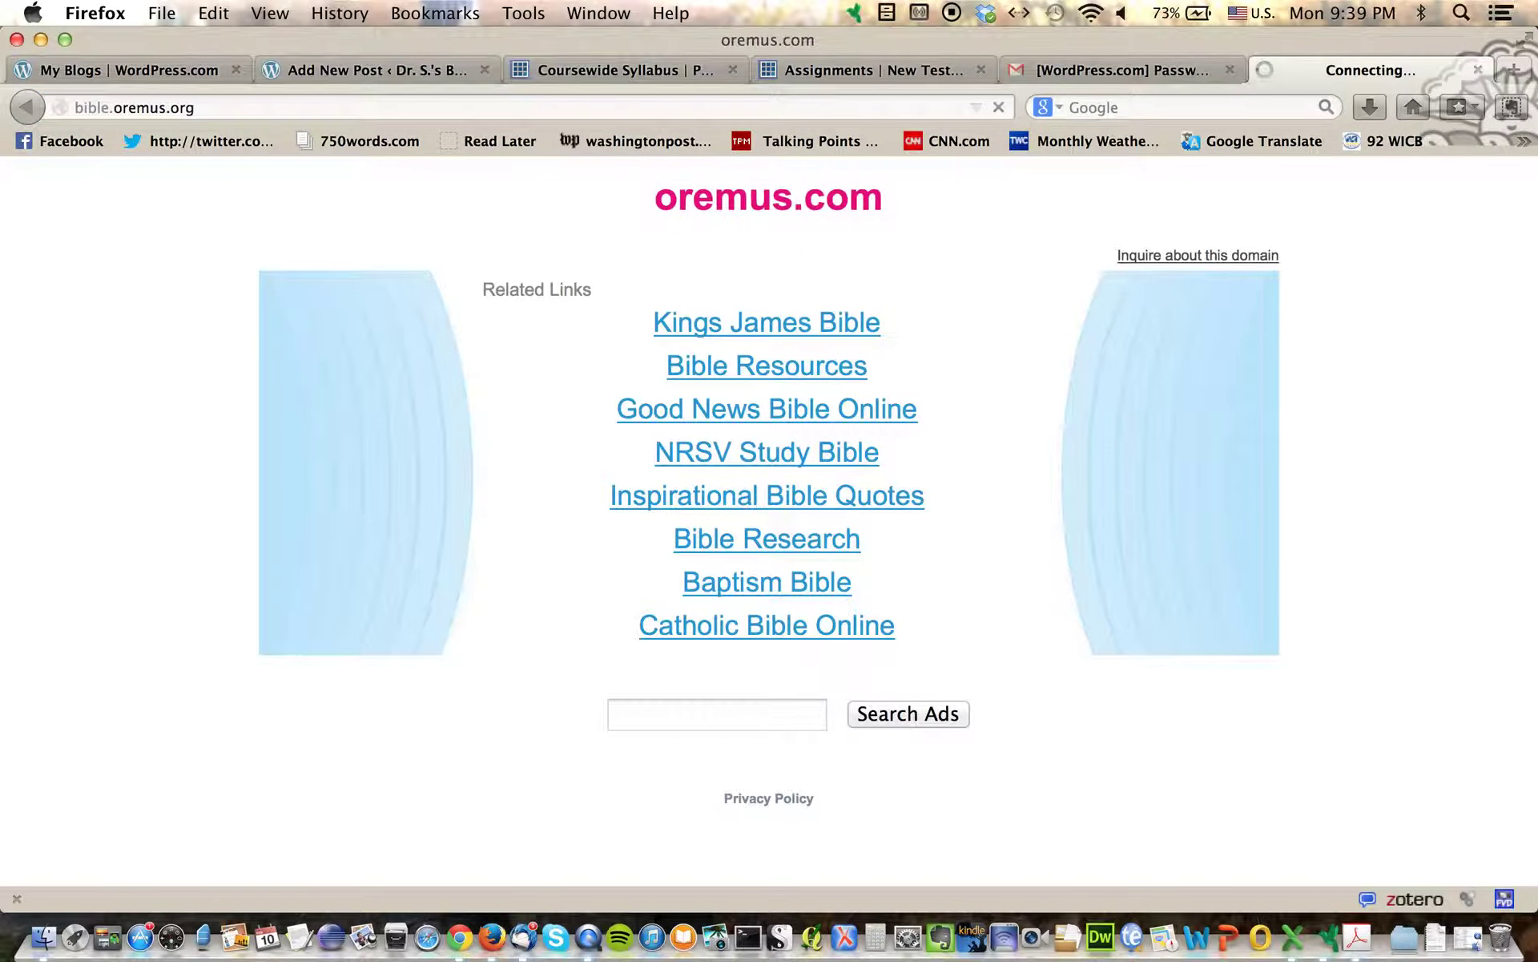
# Step: Look up the passage Mark 1:4-6 in the New Revised Standard Version and show its text
pyautogui.click(387, 316)
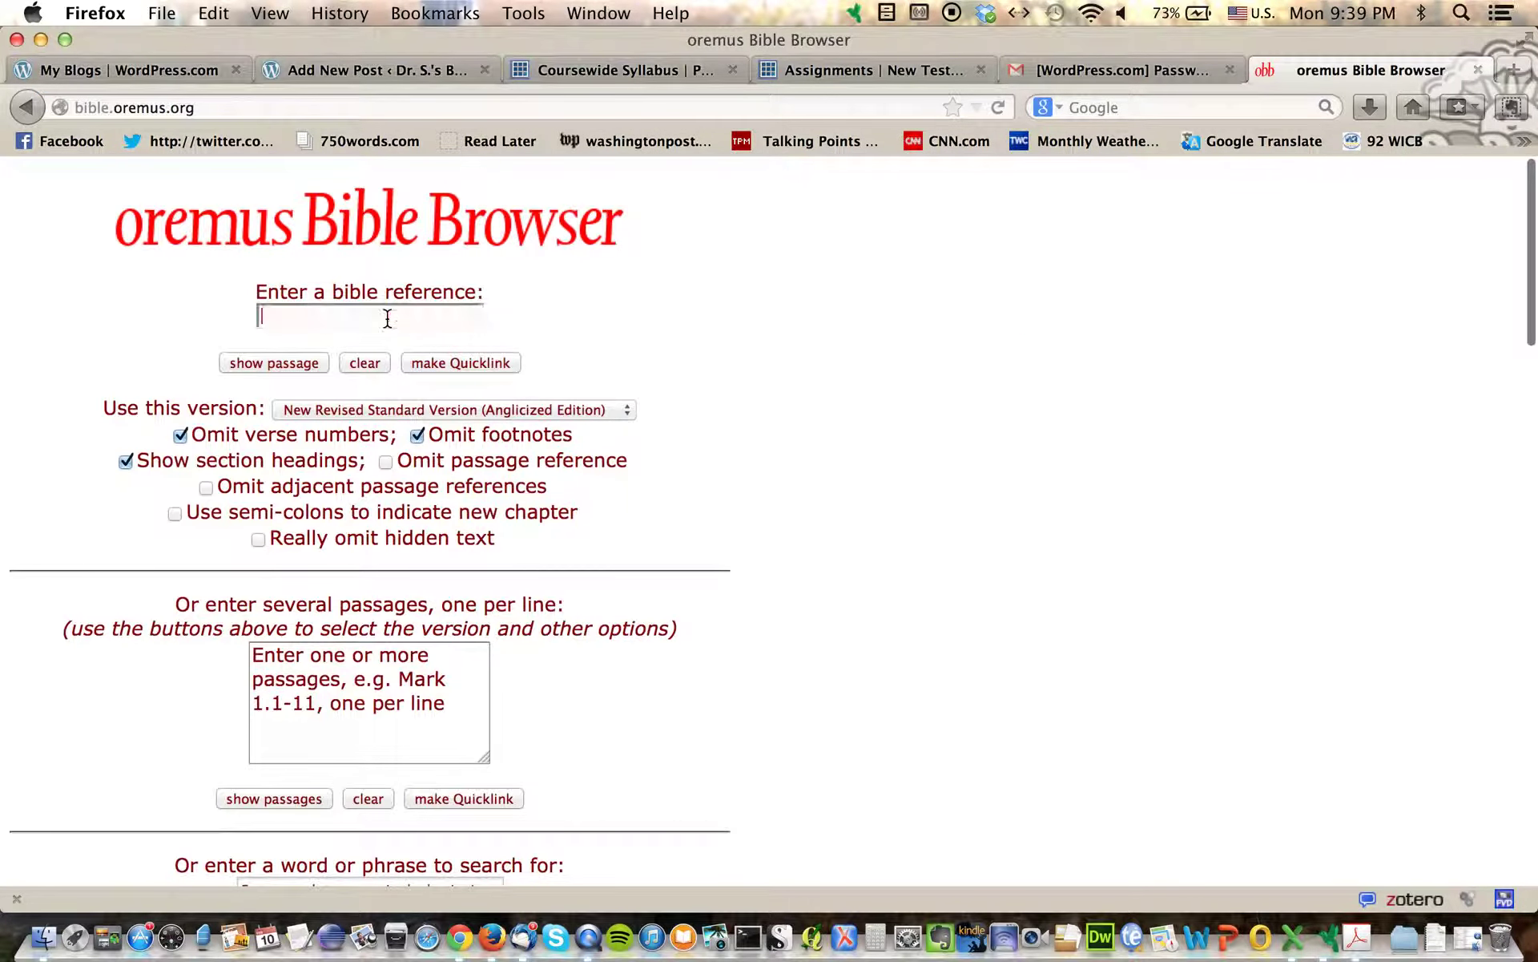
pyautogui.write('Mark 1:4-')
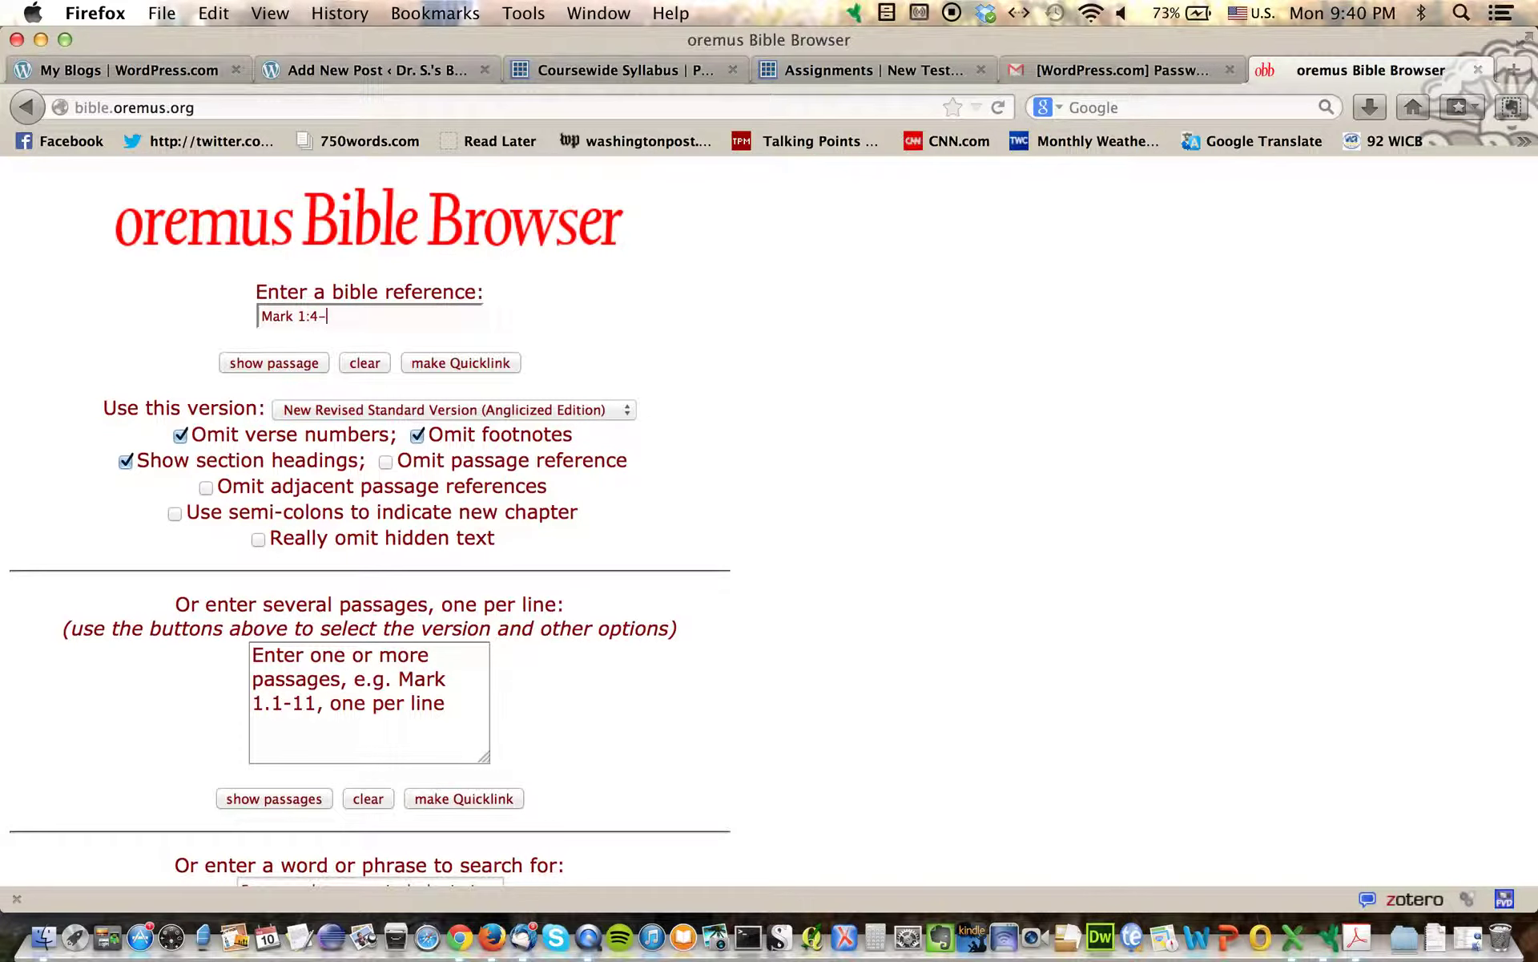
pyautogui.click(308, 405)
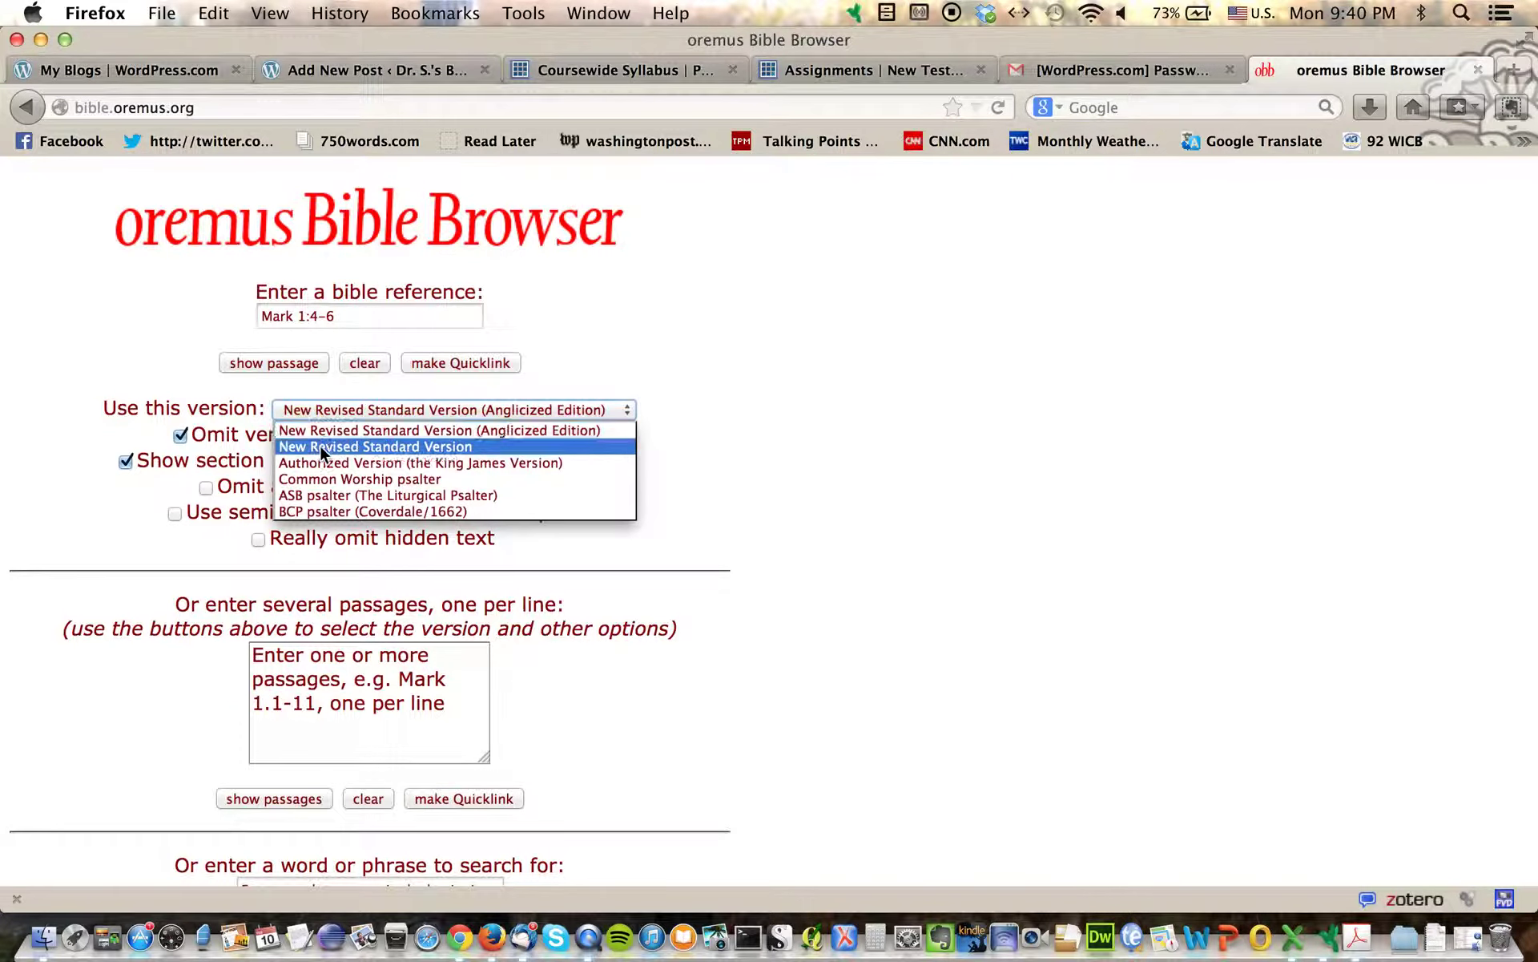
pyautogui.click(319, 445)
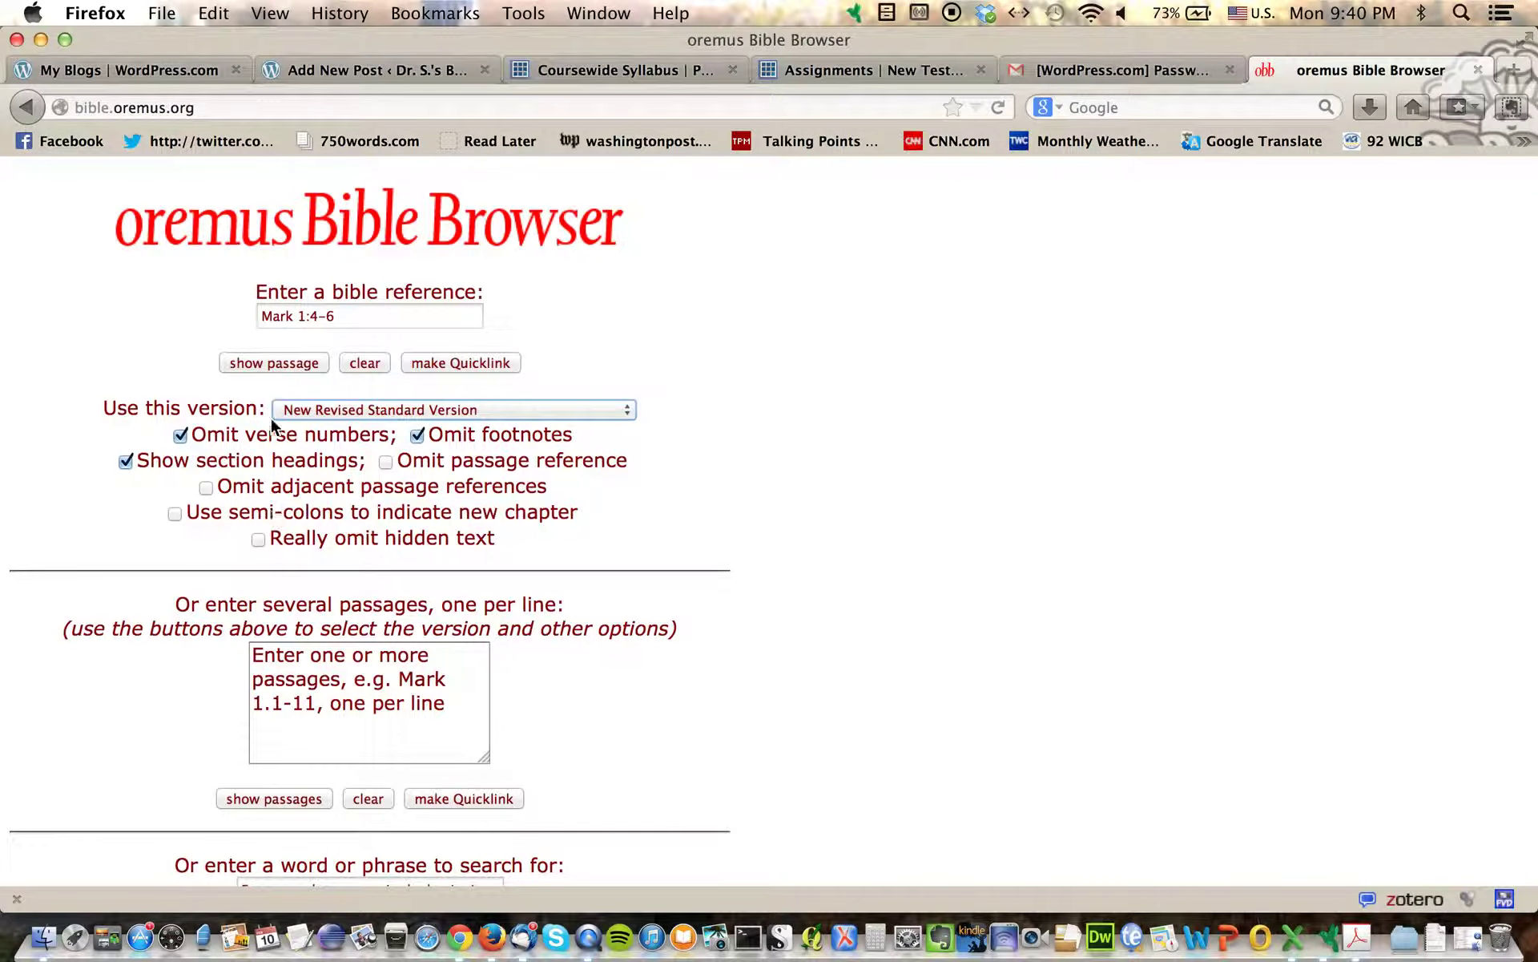
pyautogui.click(281, 363)
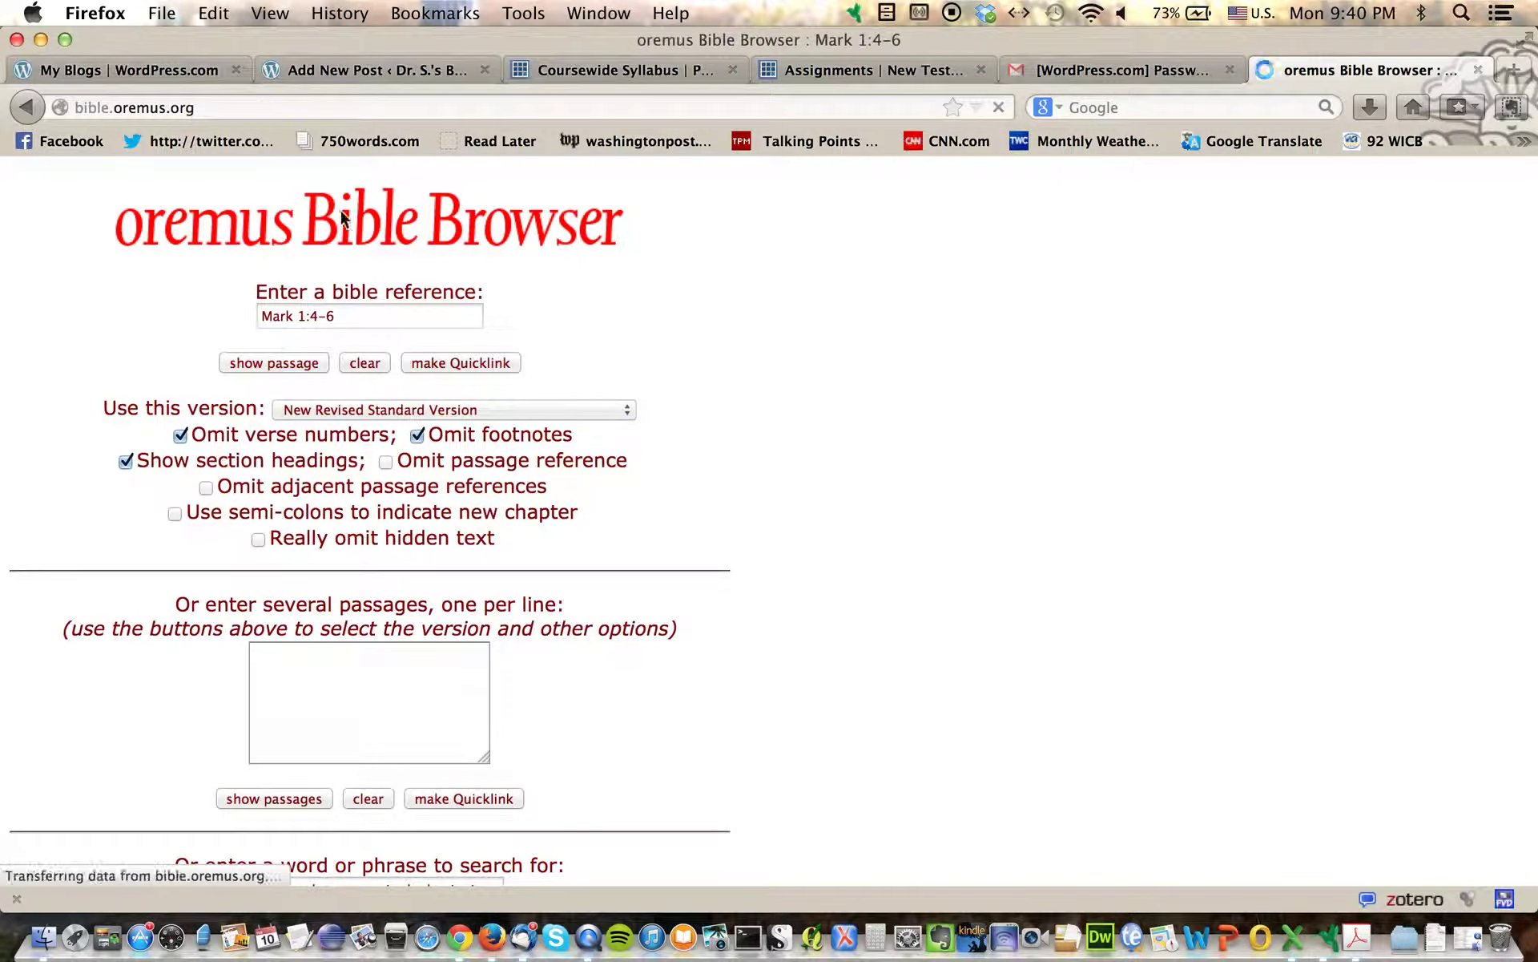
pyautogui.scroll(-3, 547, 569)
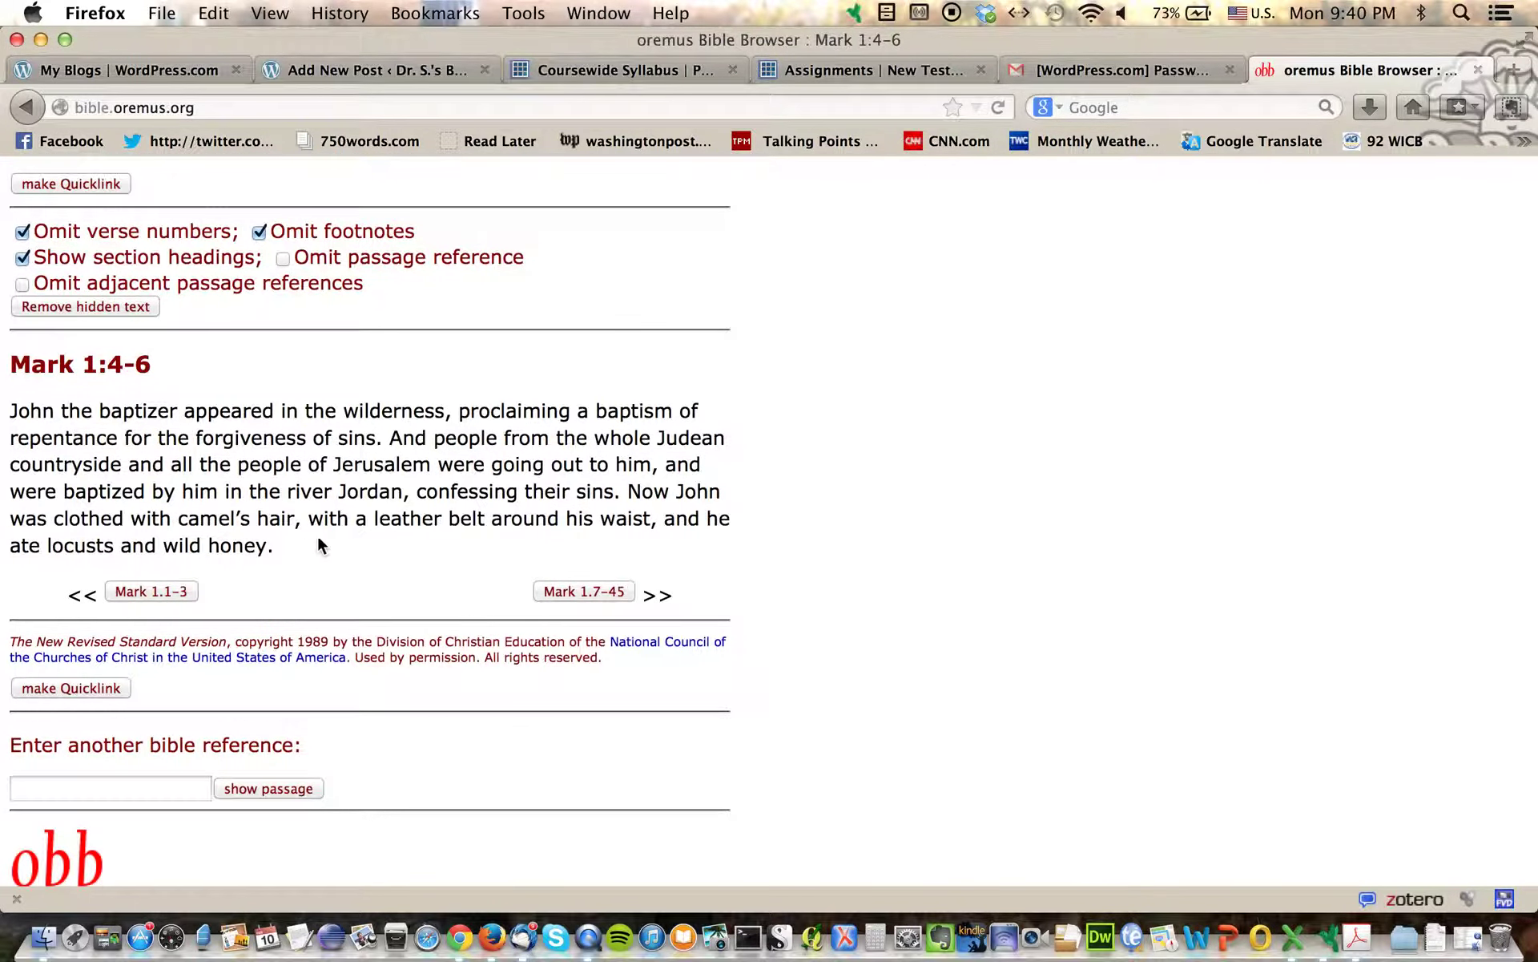
# Step: Create a Quicklink for the Mark passage and paste its URL into the WordPress post below the placeholder text
pyautogui.click(103, 688)
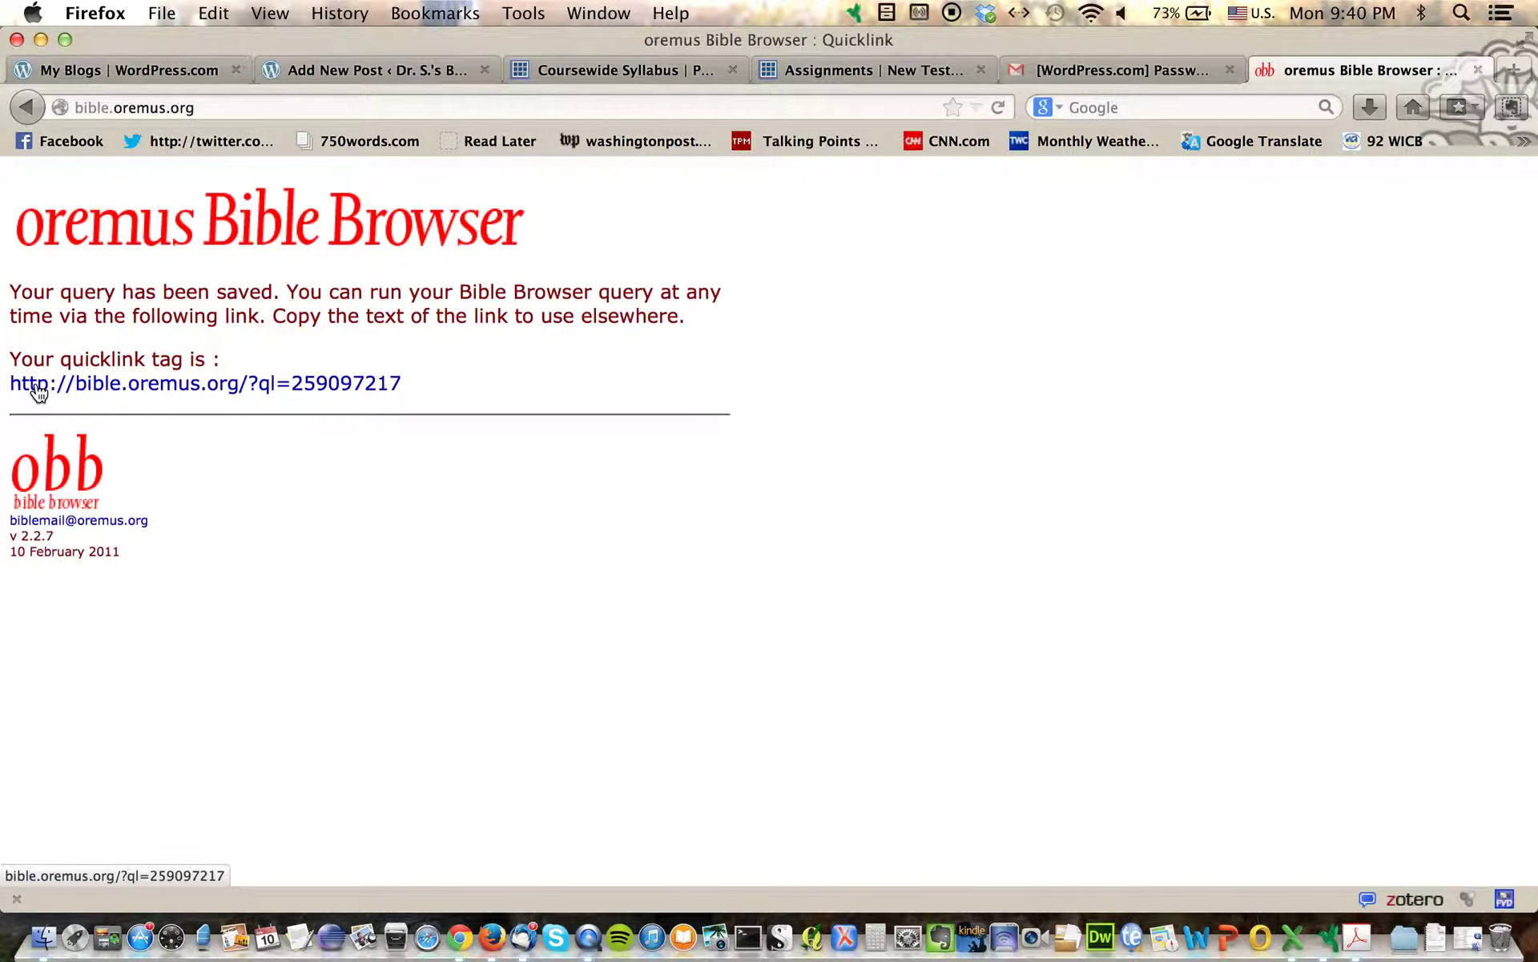
pyautogui.rightClick(34, 390)
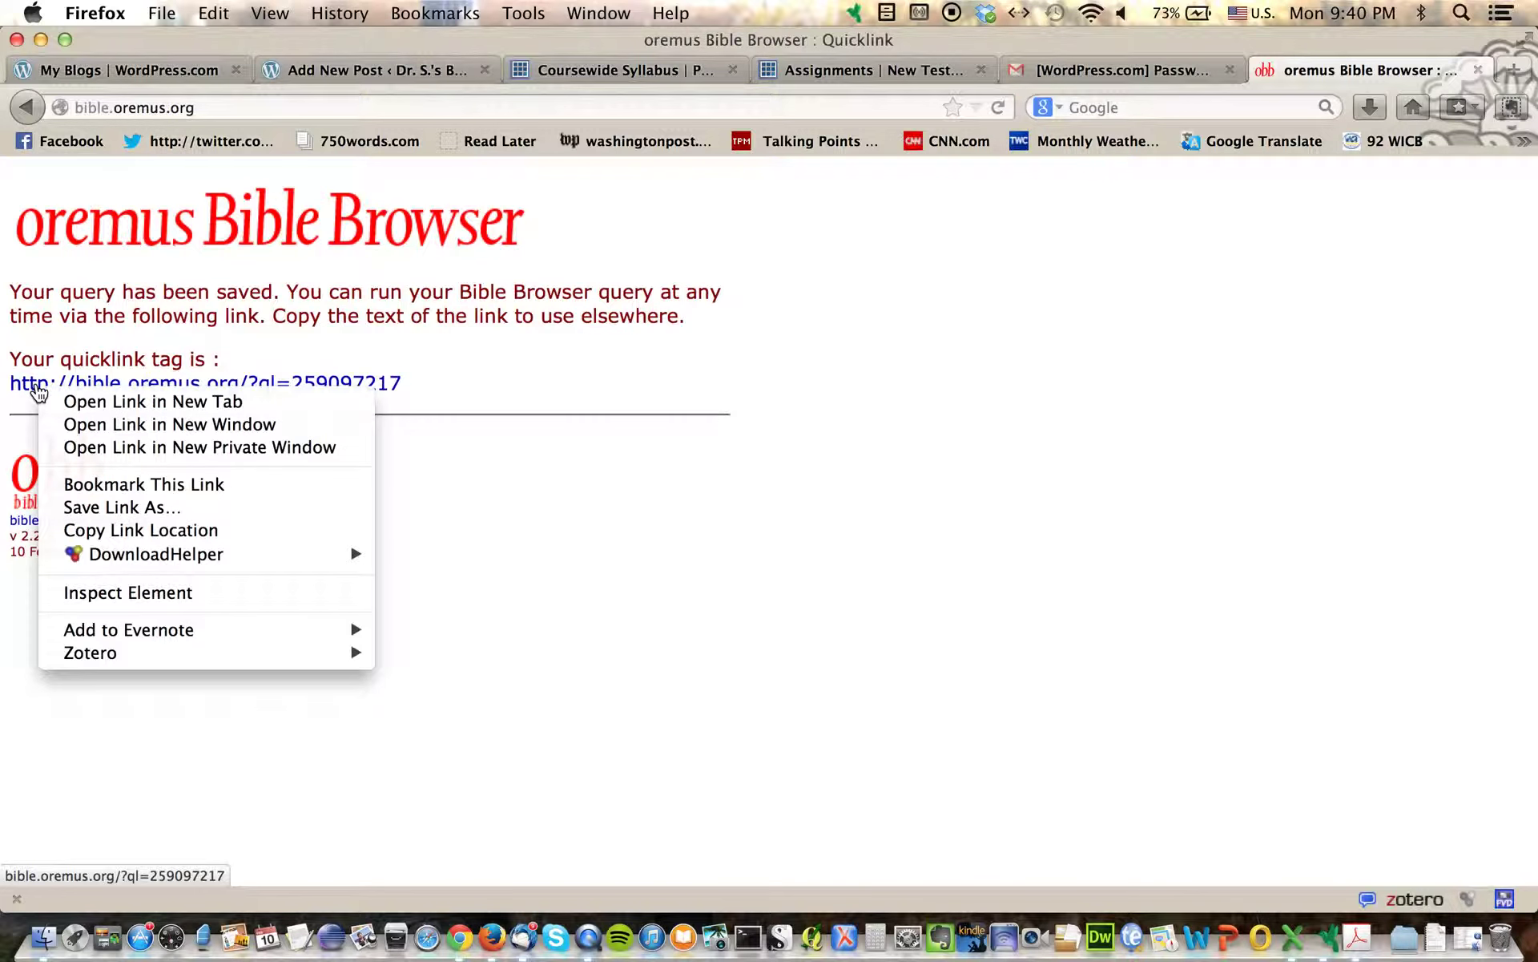
pyautogui.click(133, 531)
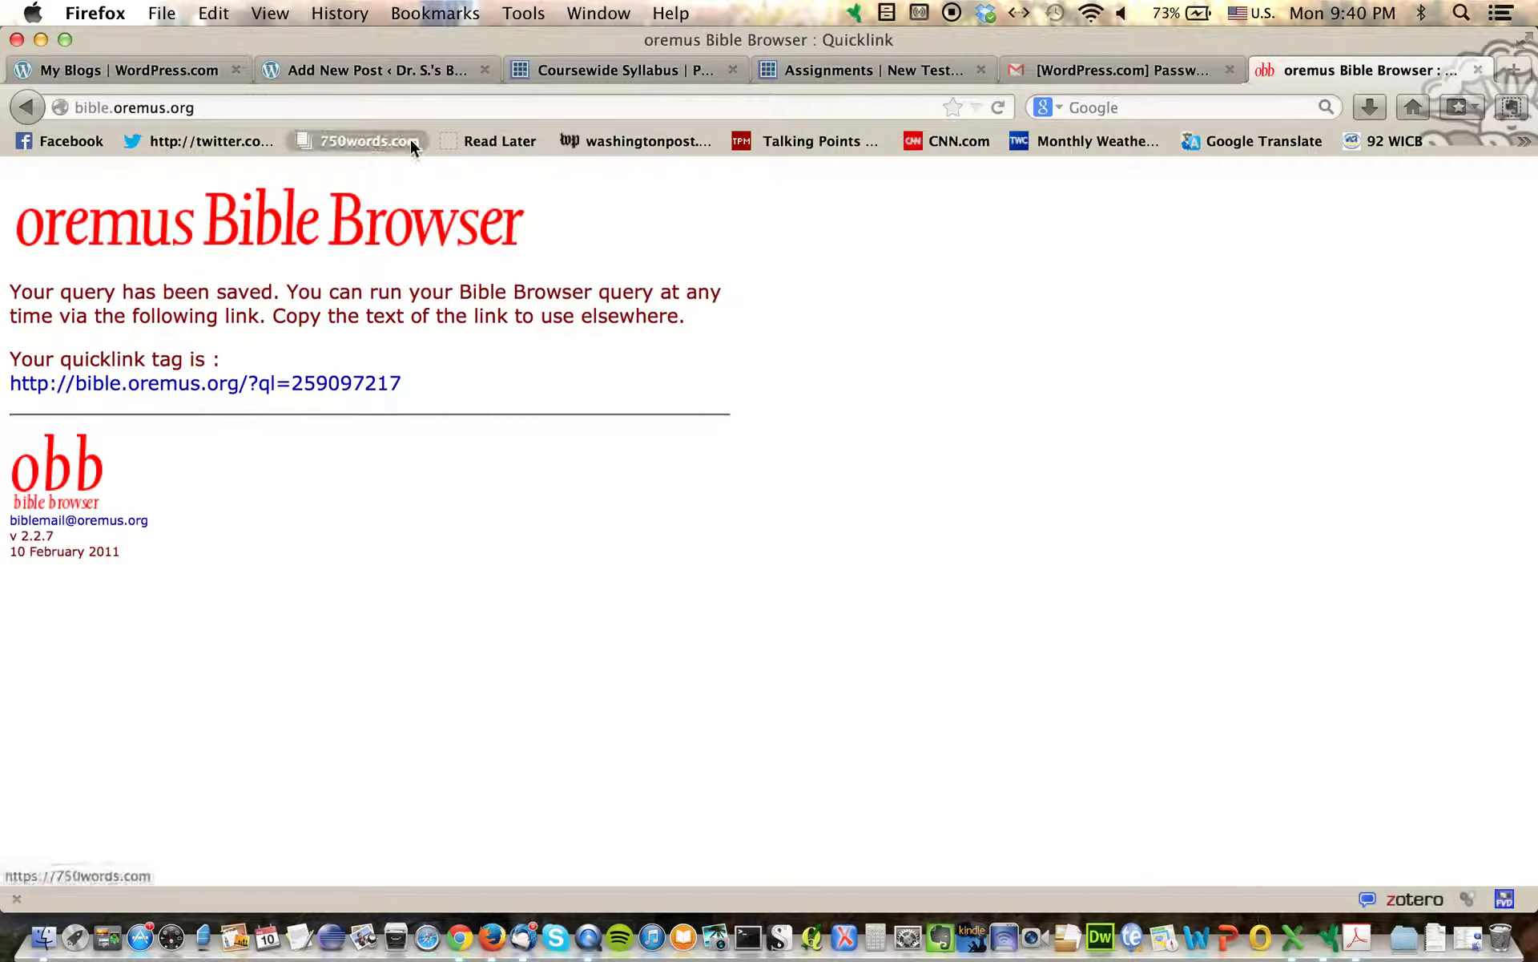
pyautogui.click(378, 69)
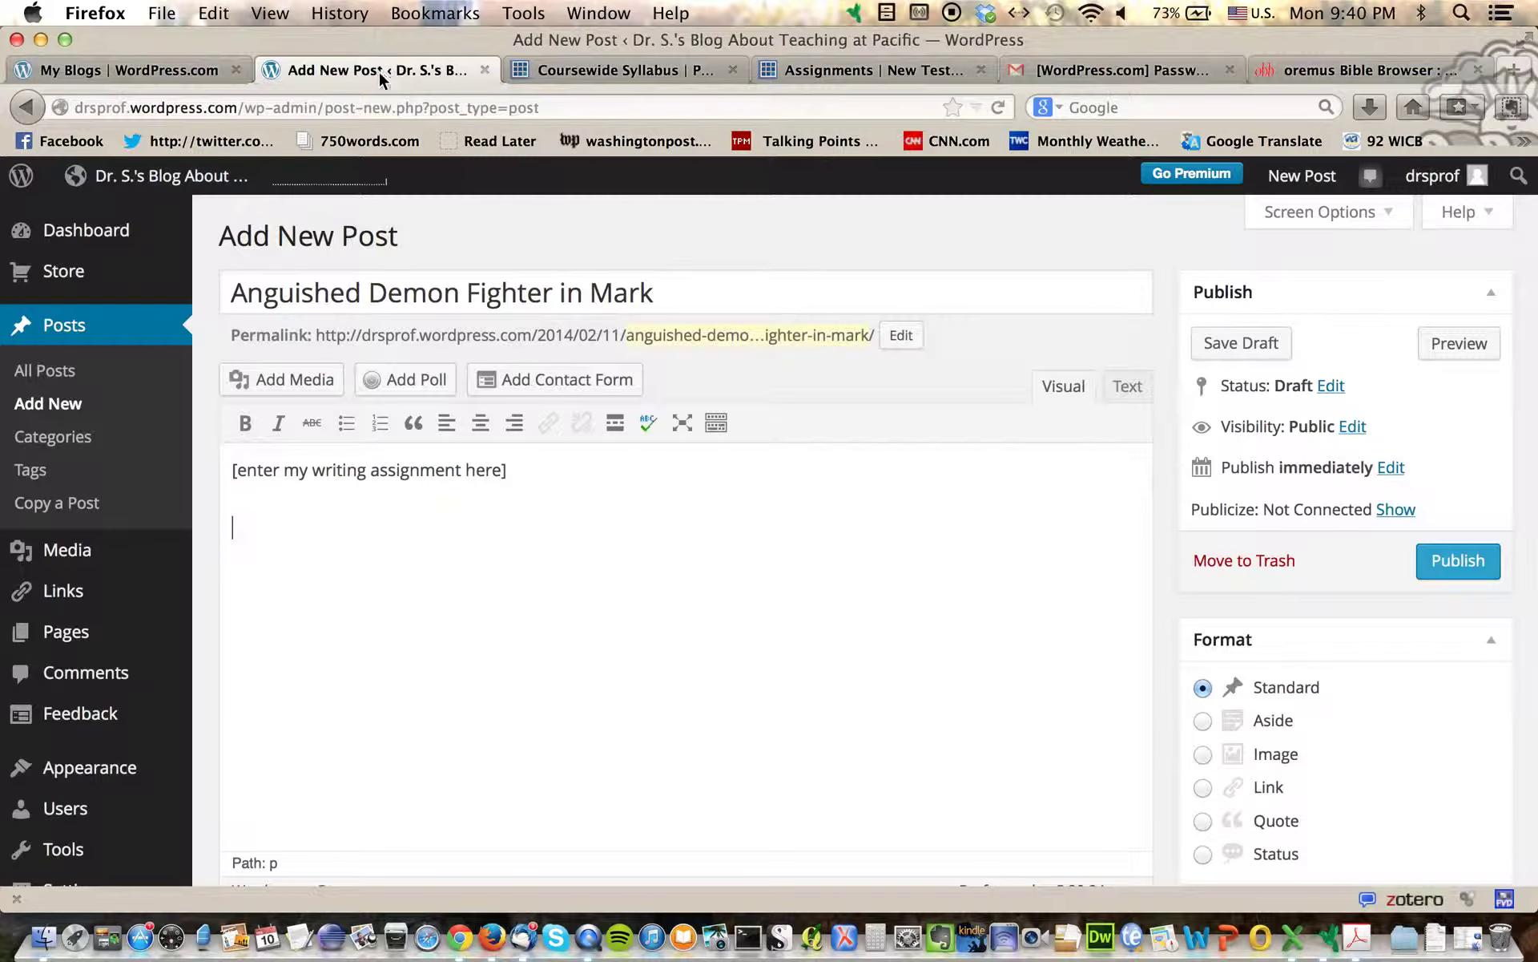
pyautogui.write('http://bible.oremus.org/?ql=259097217')
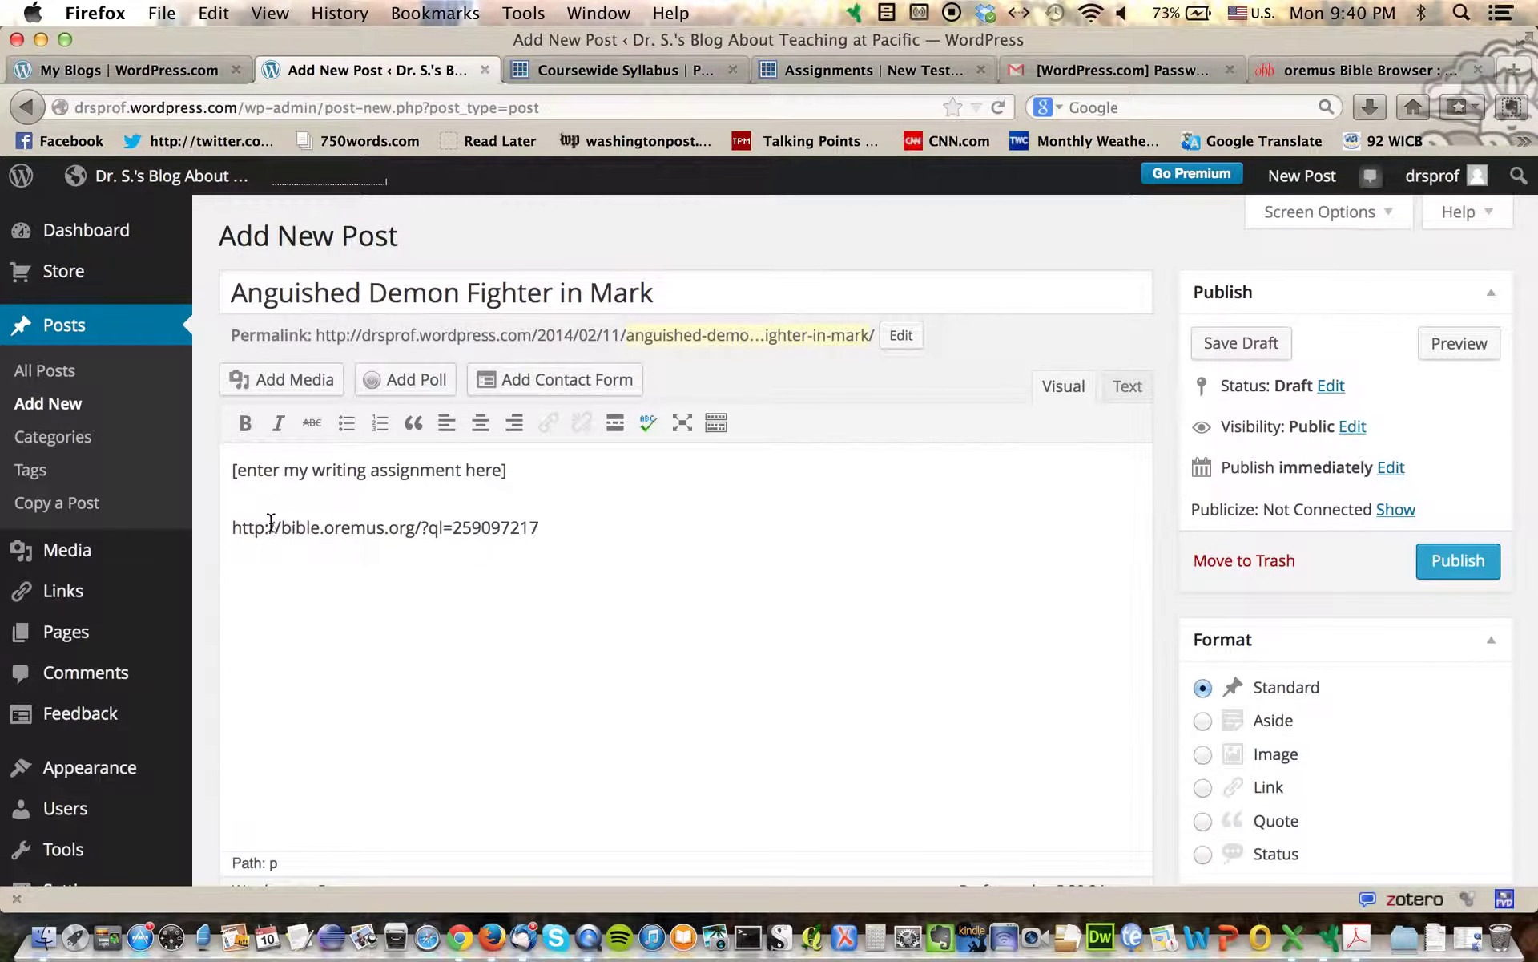
# Step: Turn the pasted URL into a link to the same address, titled "Mark 1:4-6" and opening in a new window/tab
pyautogui.moveTo(240, 526); pyautogui.dragTo(464, 528)
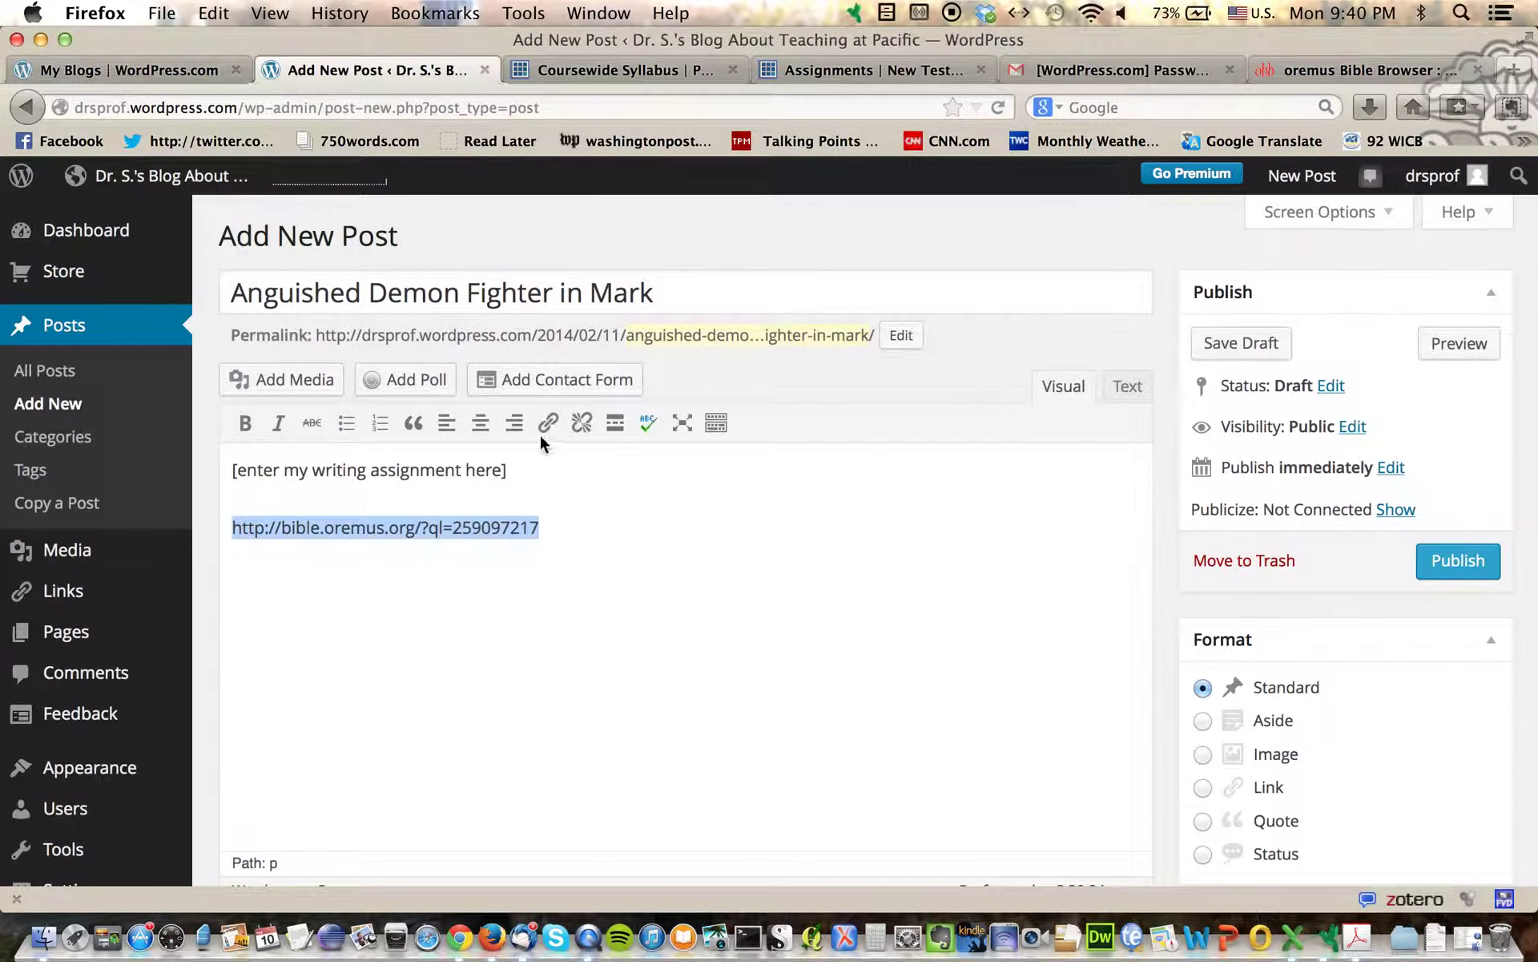
pyautogui.moveTo(245, 527); pyautogui.dragTo(528, 526)
pyautogui.press('super+c')
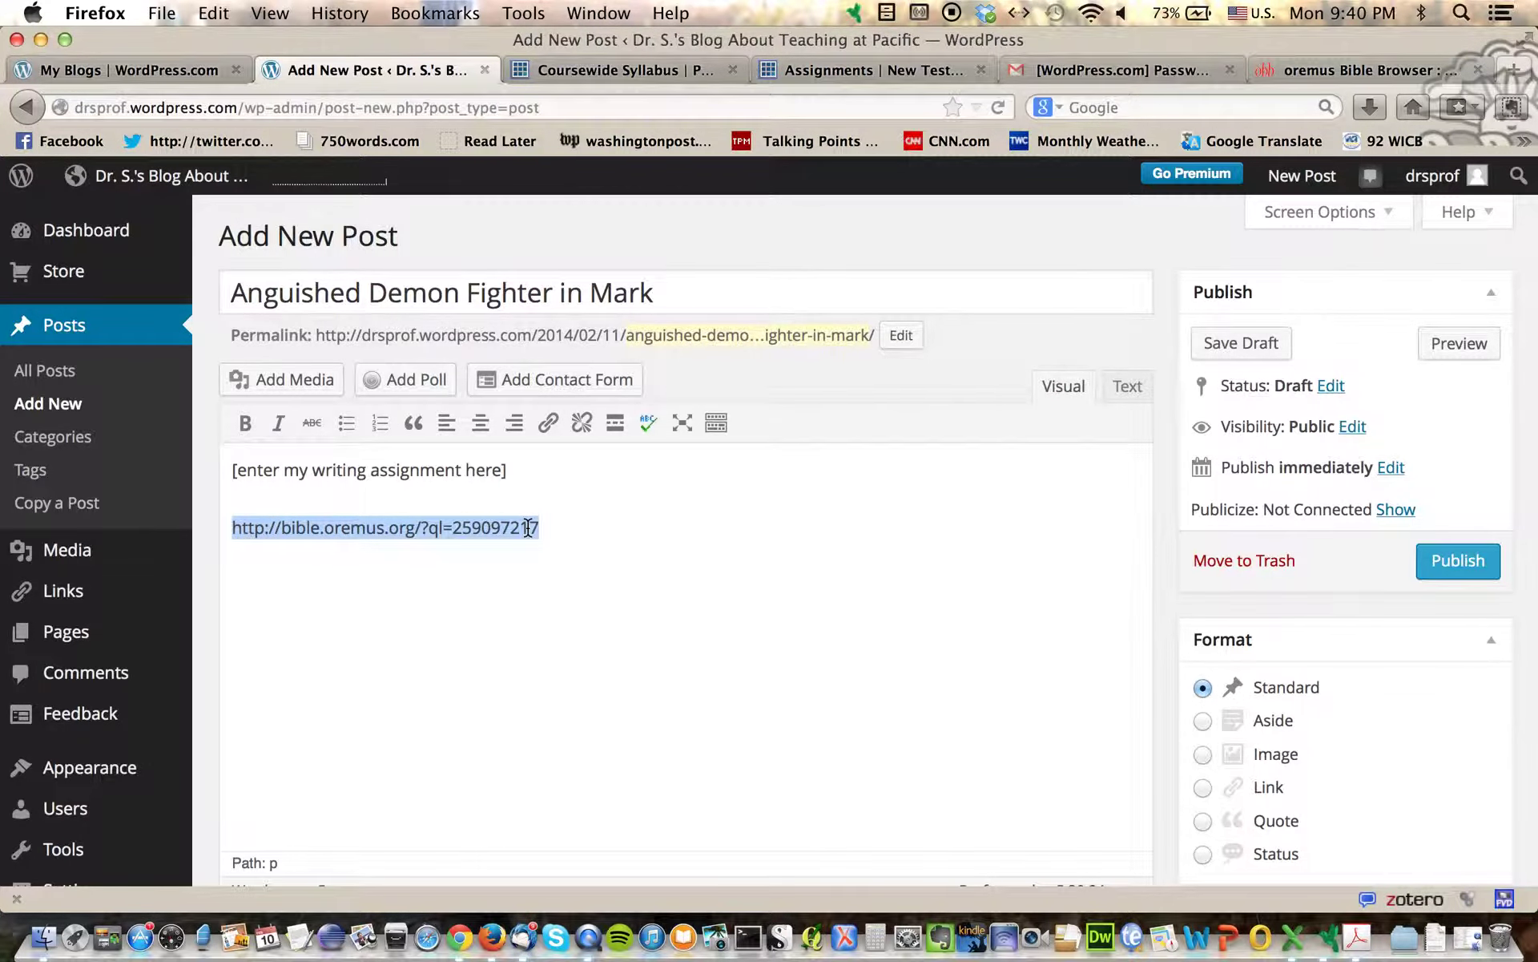
pyautogui.click(548, 423)
pyautogui.press('super+v')
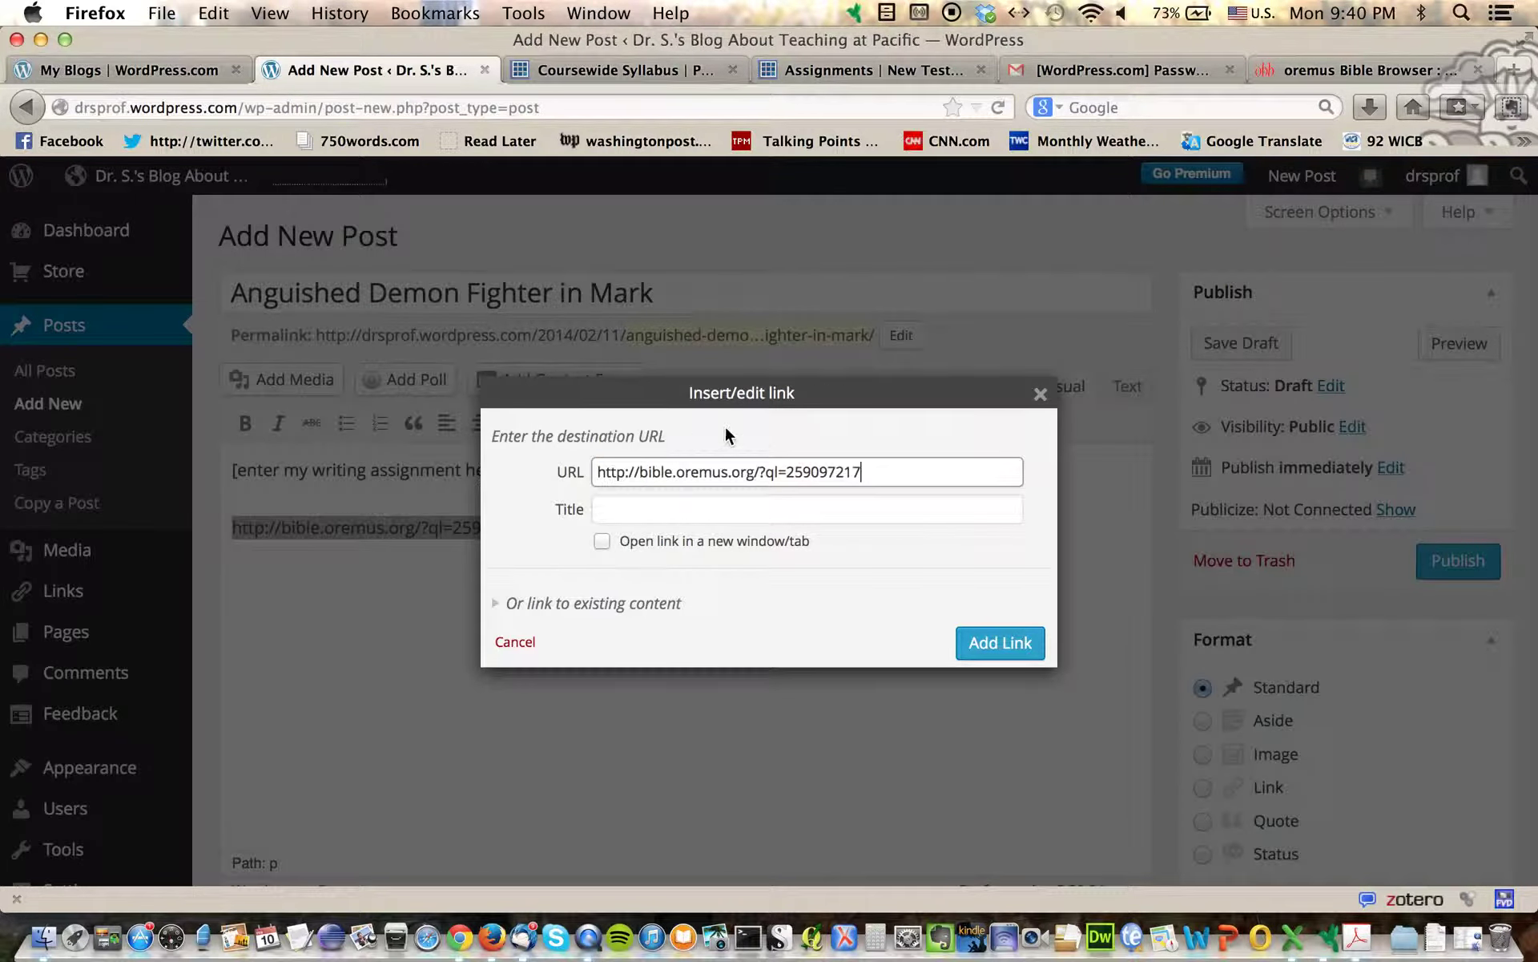
pyautogui.click(733, 510)
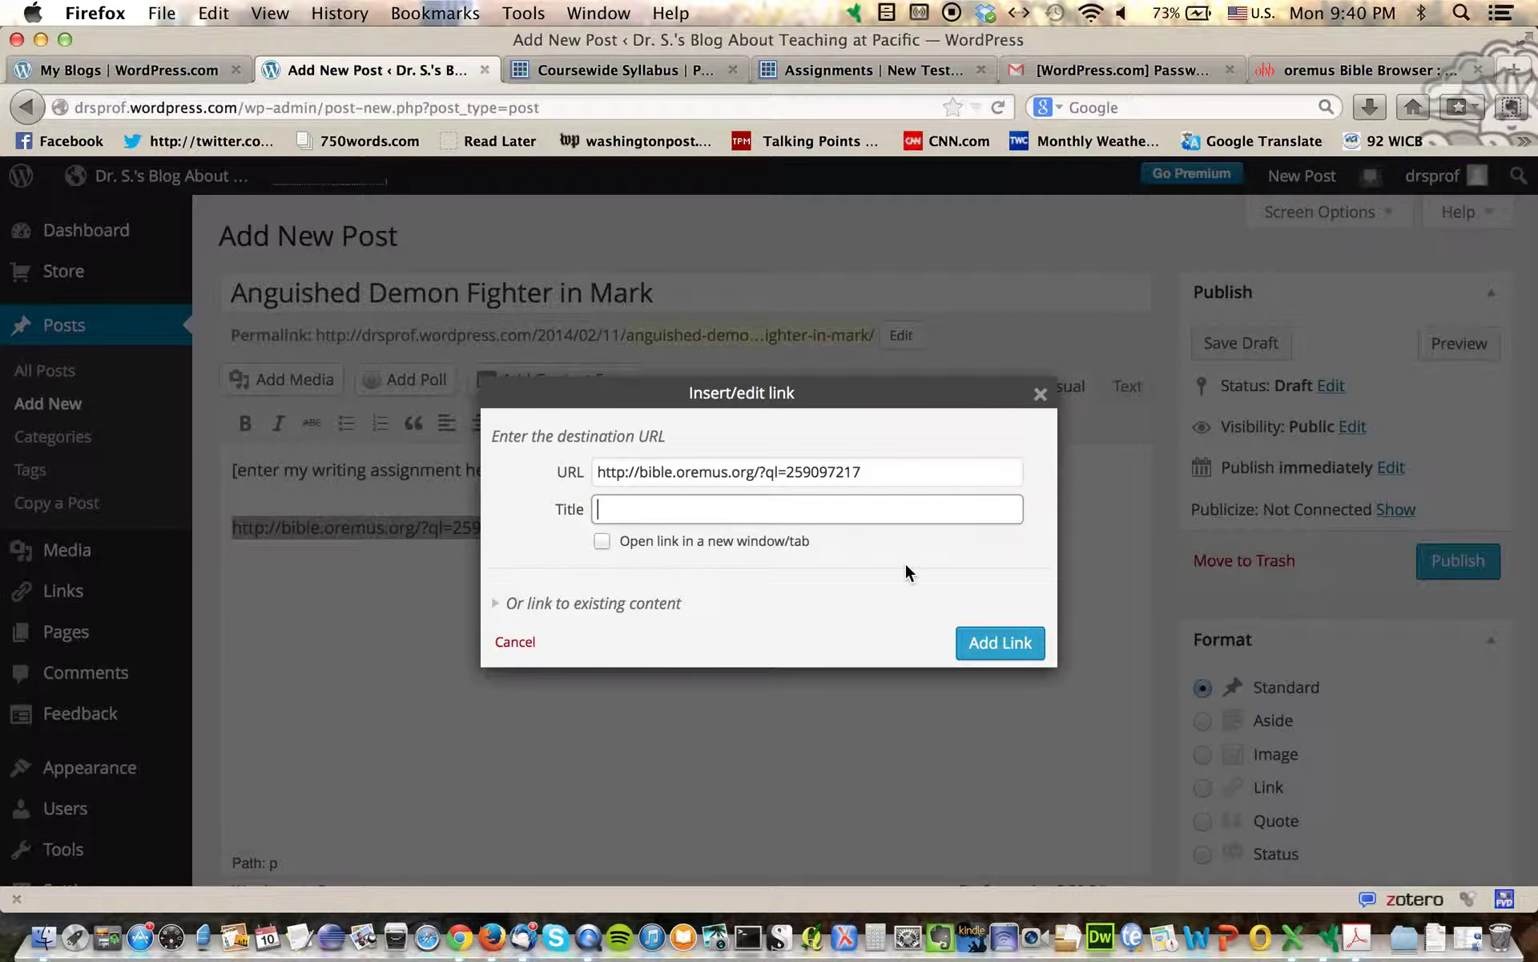
pyautogui.write('Mark 1:4-6')
pyautogui.click(601, 541)
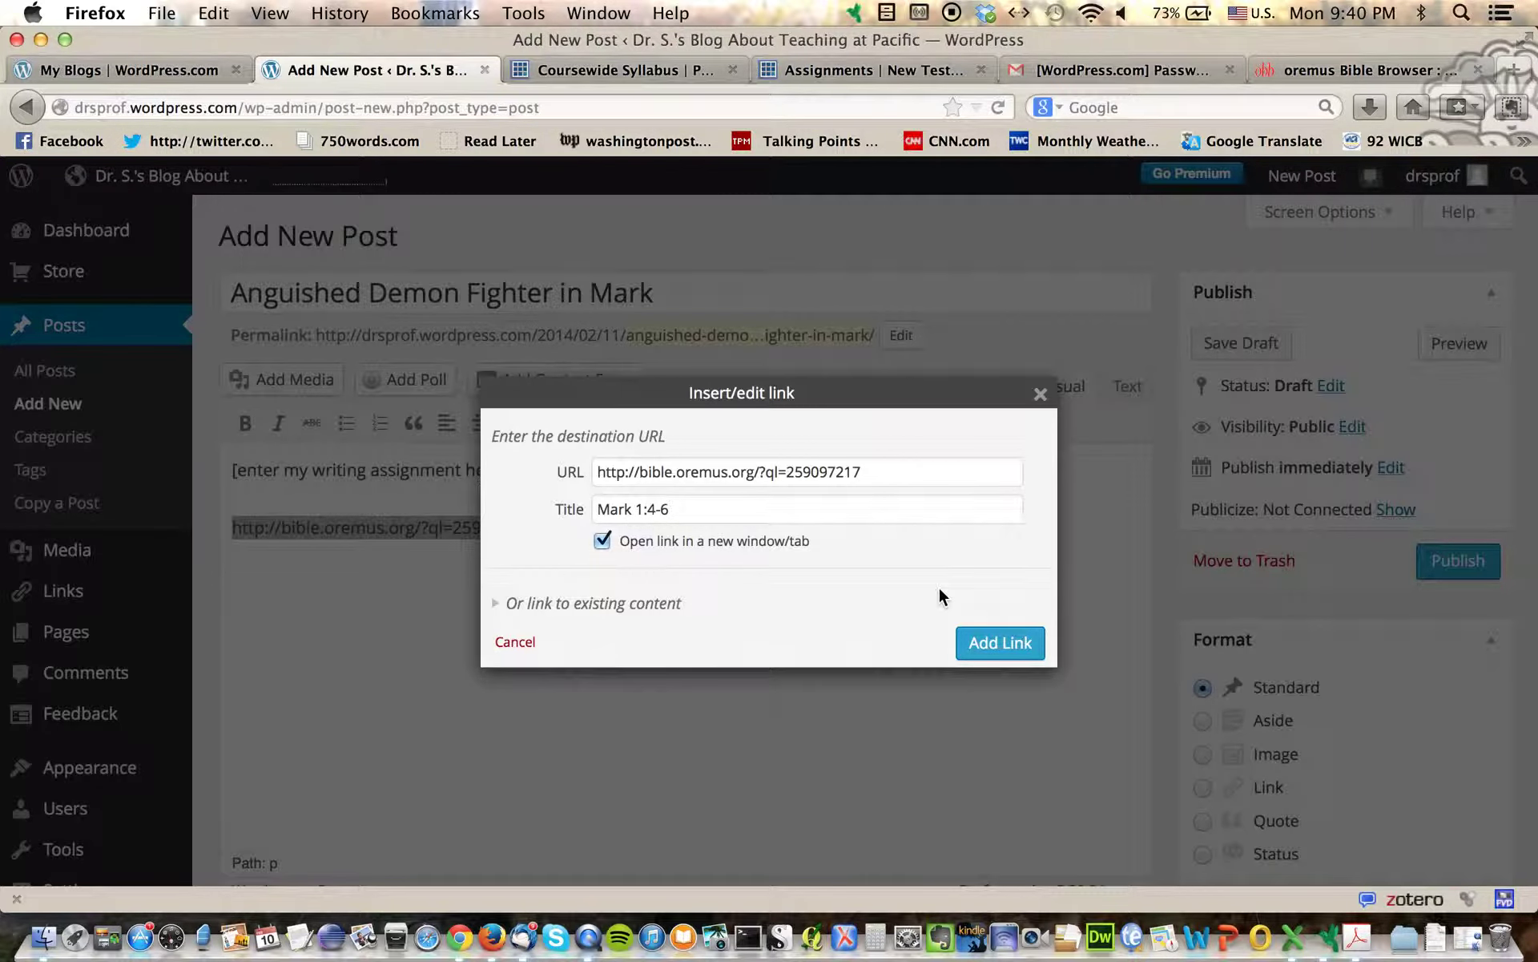
pyautogui.click(992, 643)
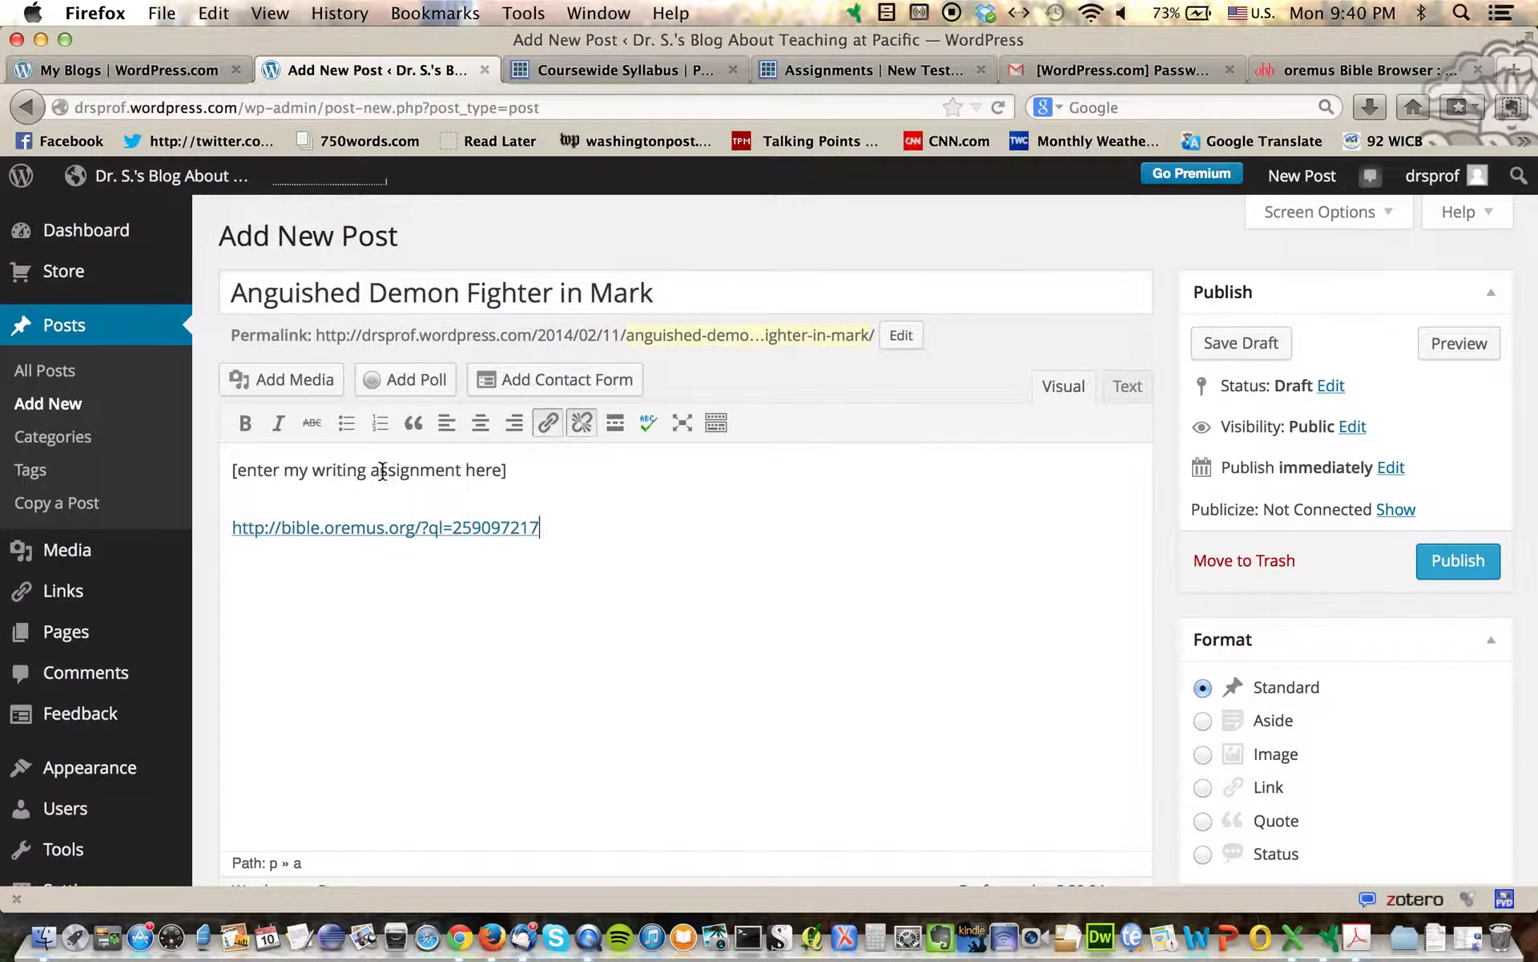
pyautogui.click(548, 561)
pyautogui.press('Return')
pyautogui.write('Mark 1:4-6')
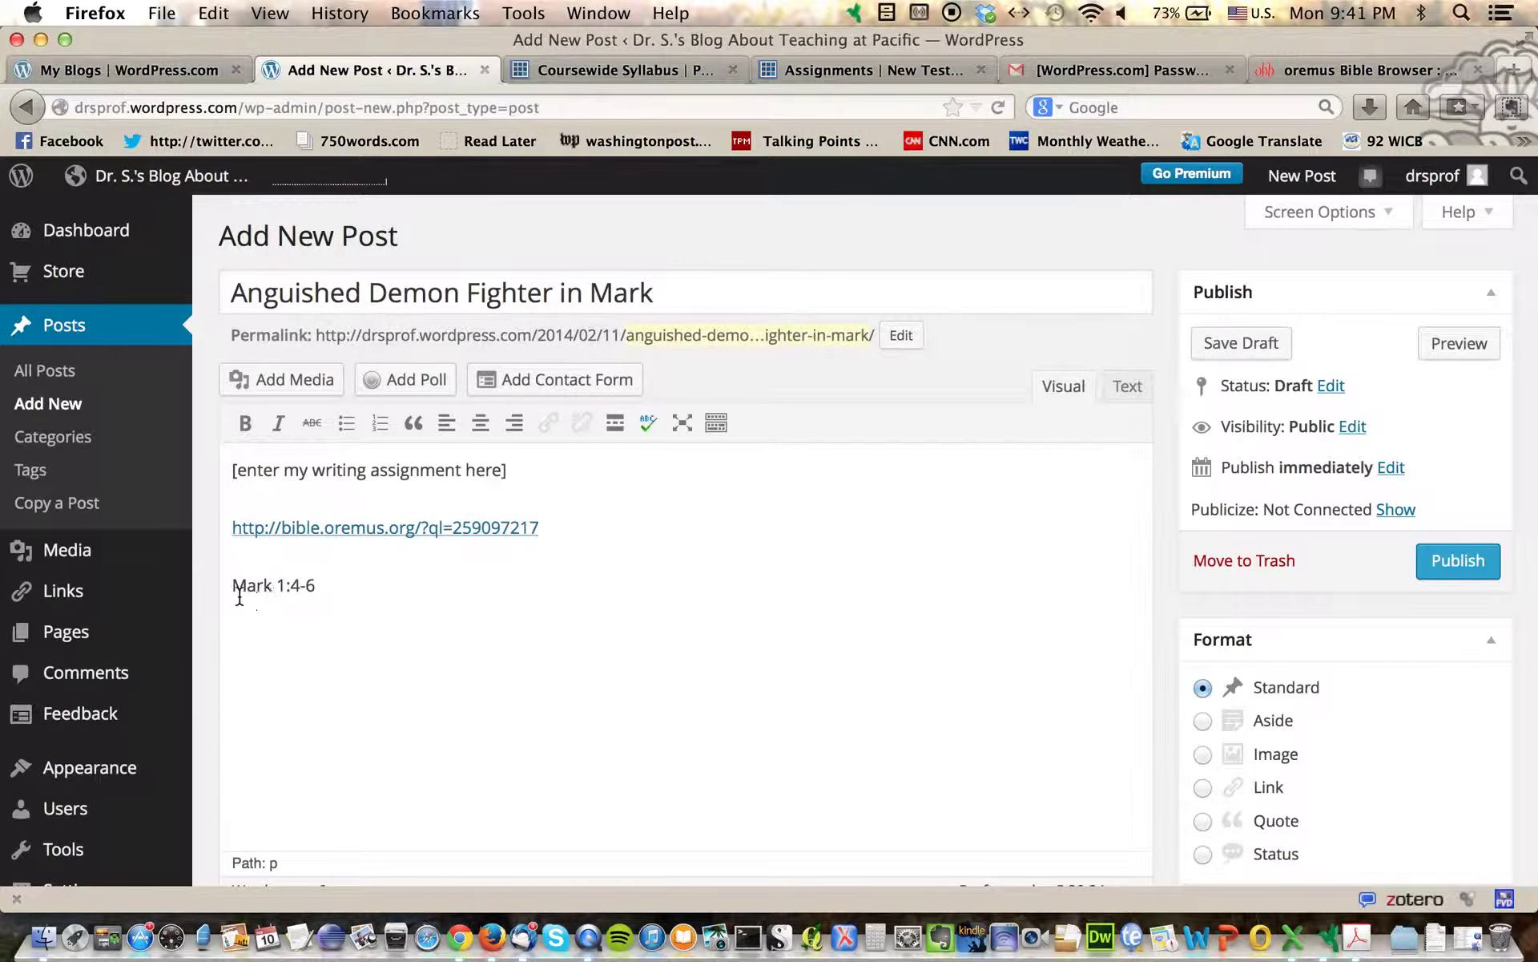
pyautogui.moveTo(232, 585); pyautogui.dragTo(313, 589)
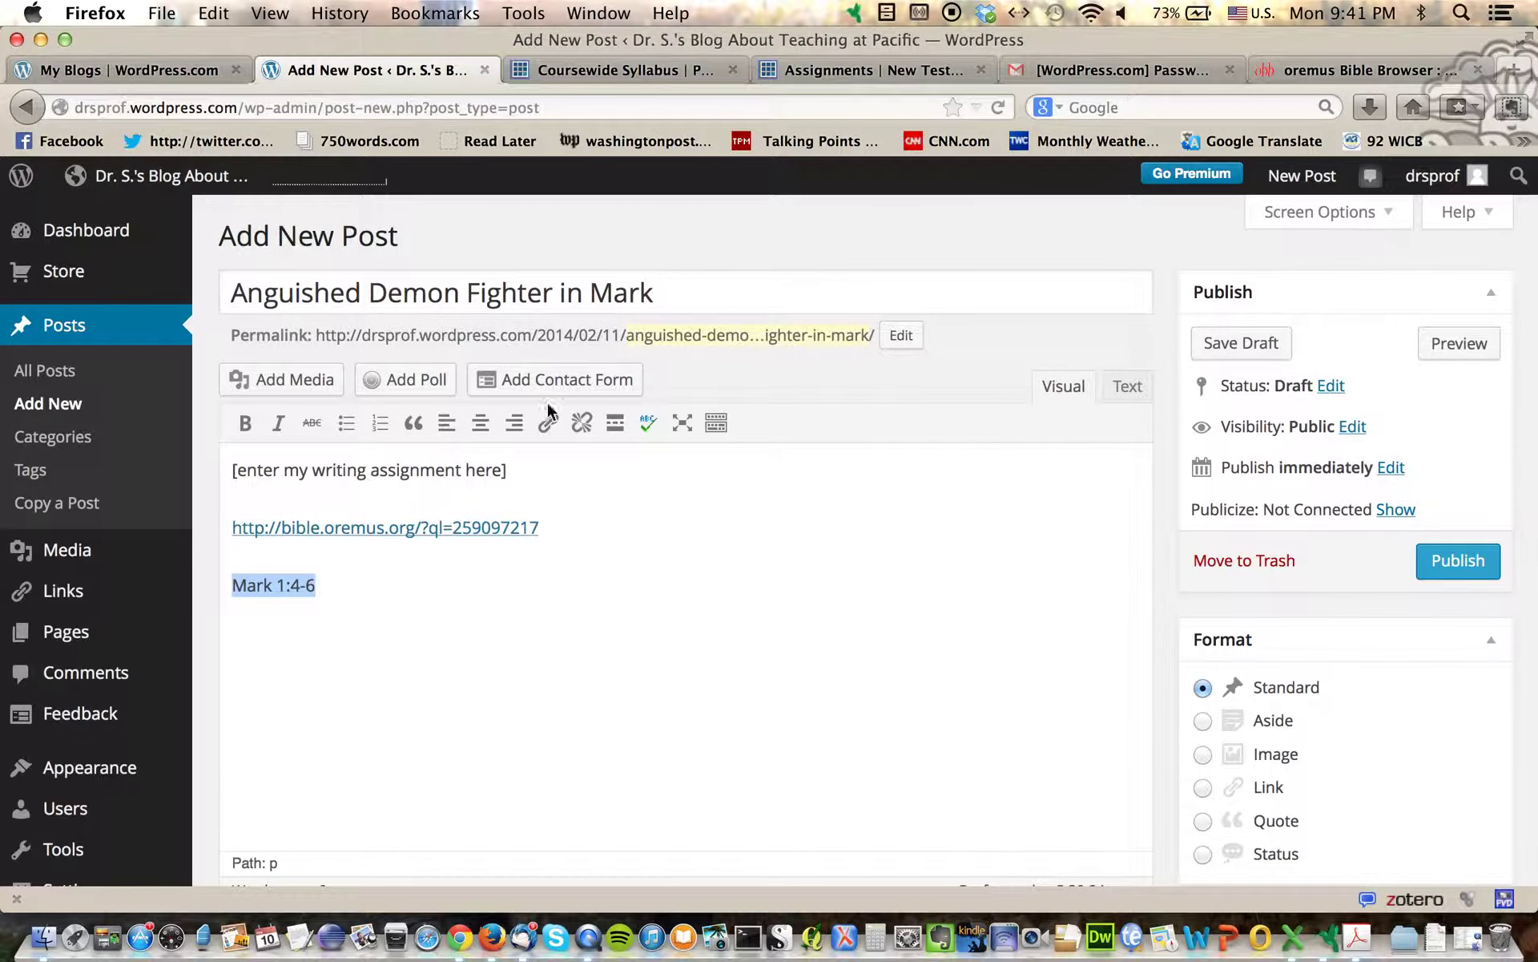
pyautogui.click(545, 419)
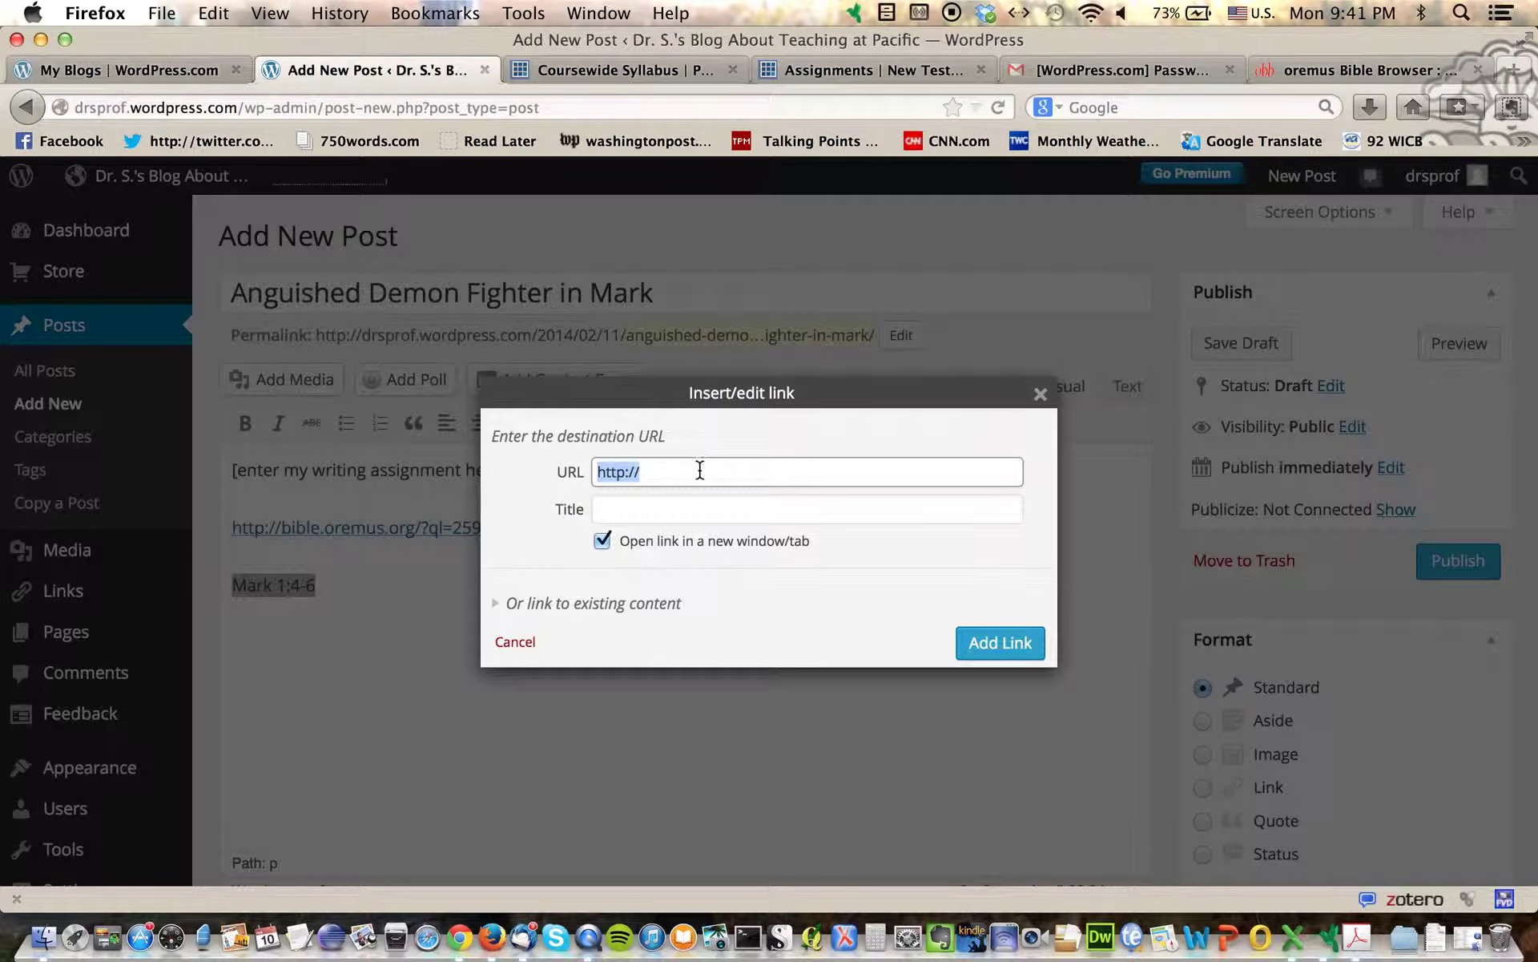
pyautogui.write('http://bible.oremus.org/?ql=259097217')
pyautogui.click(996, 642)
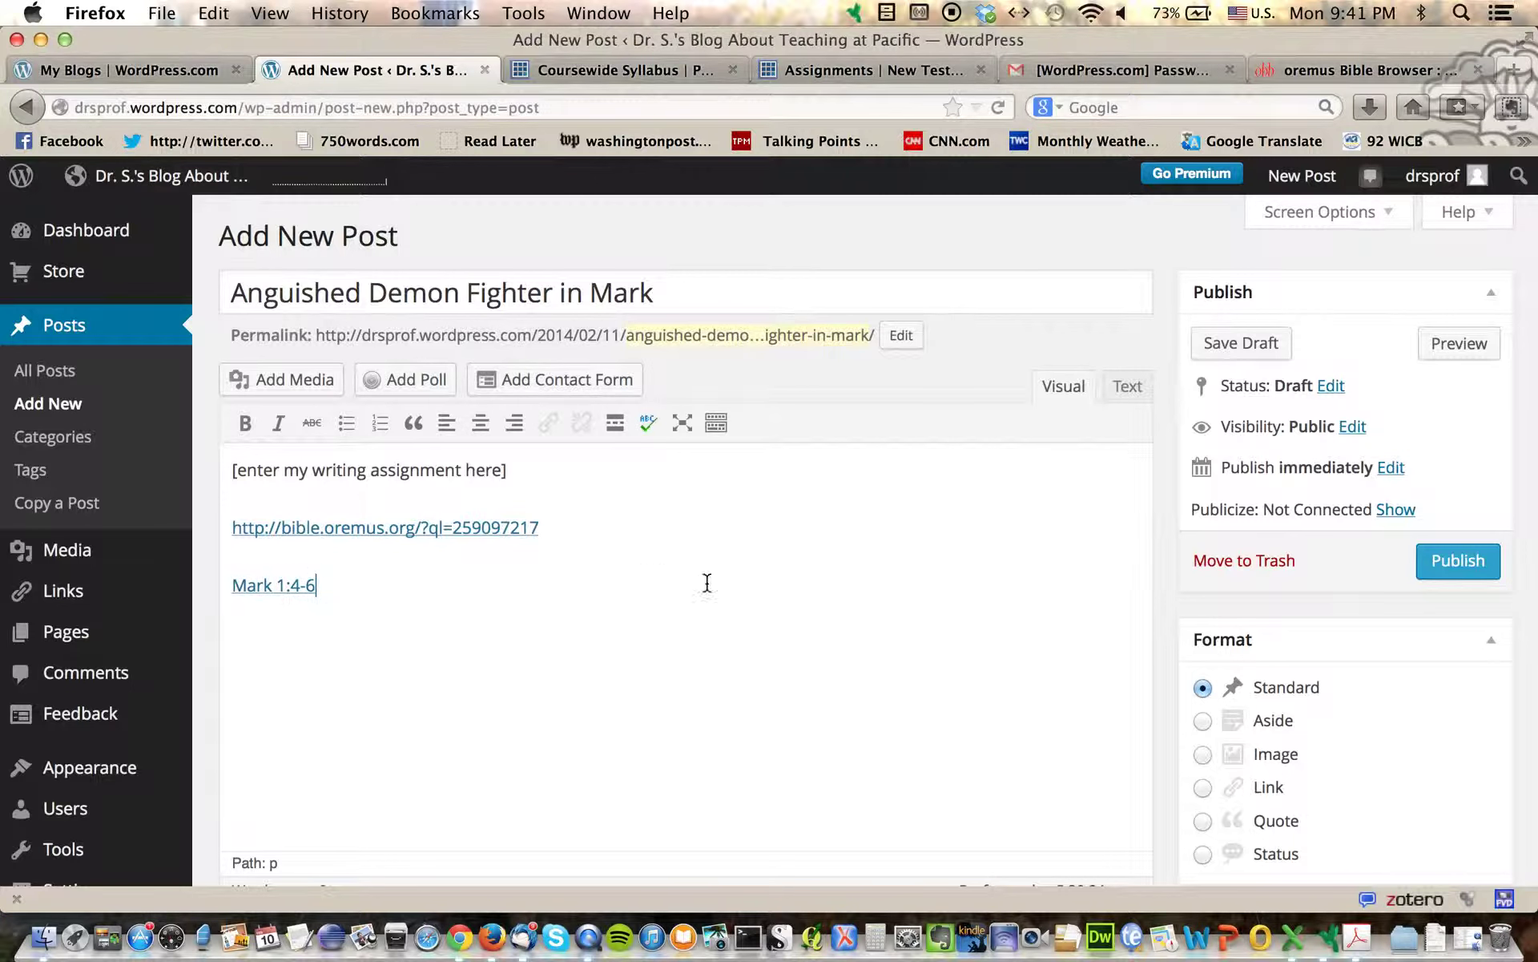
# Step: Preview the draft post with its two passage links
pyautogui.click(1464, 346)
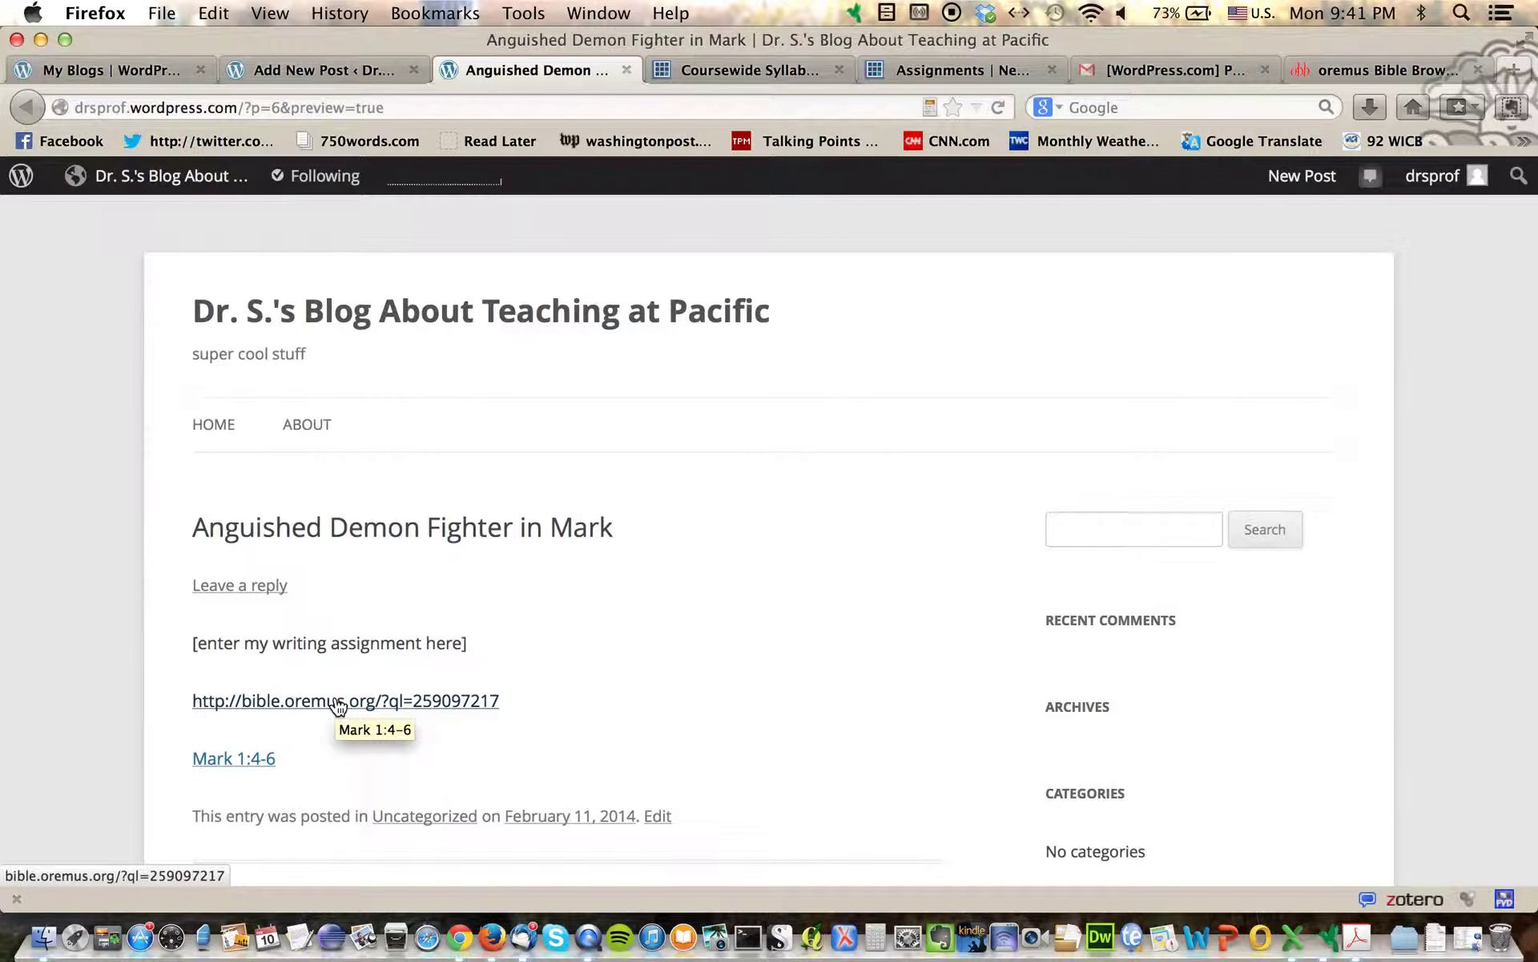
# Step: Test both Mark 1:4-6 links in the post preview and close each passage page they open
pyautogui.click(338, 705)
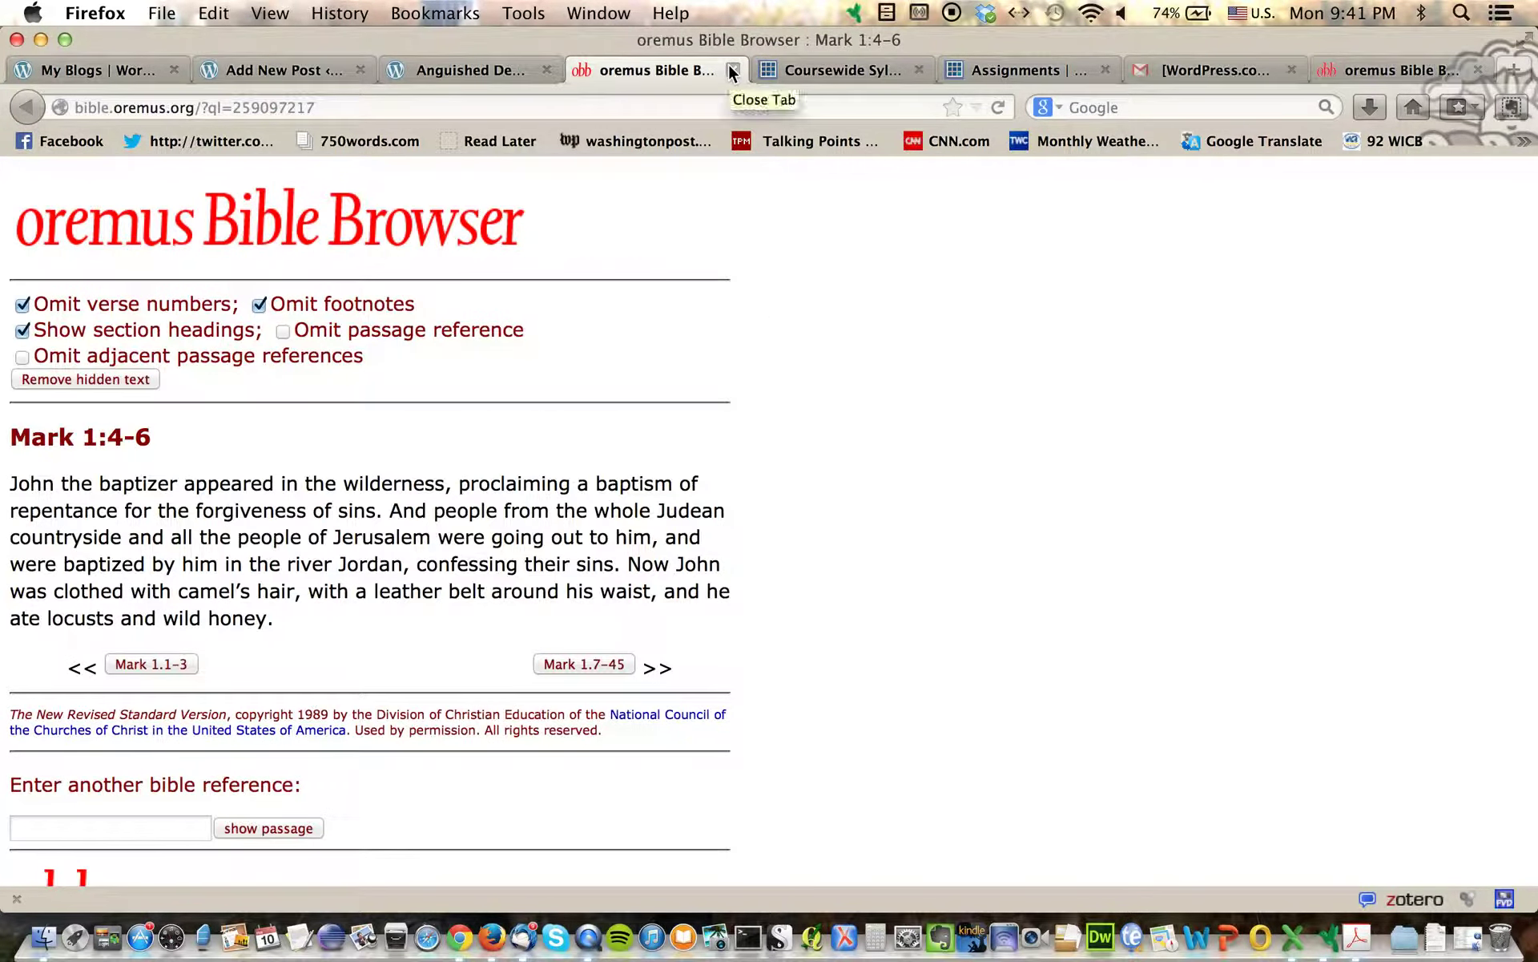
pyautogui.click(729, 66)
pyautogui.click(242, 765)
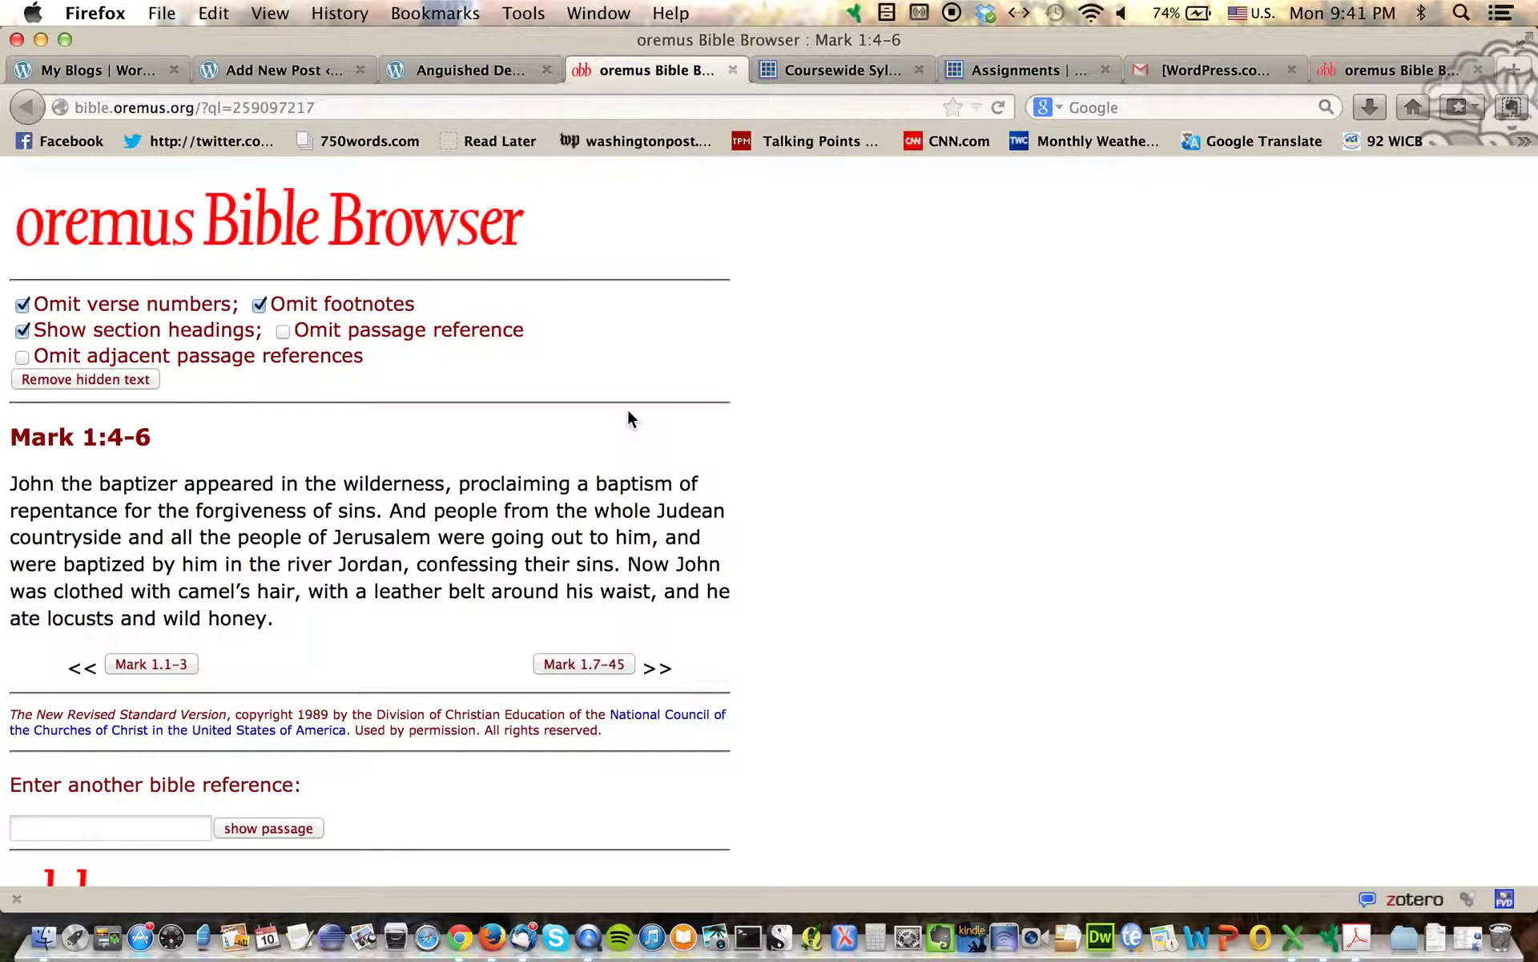
pyautogui.click(733, 73)
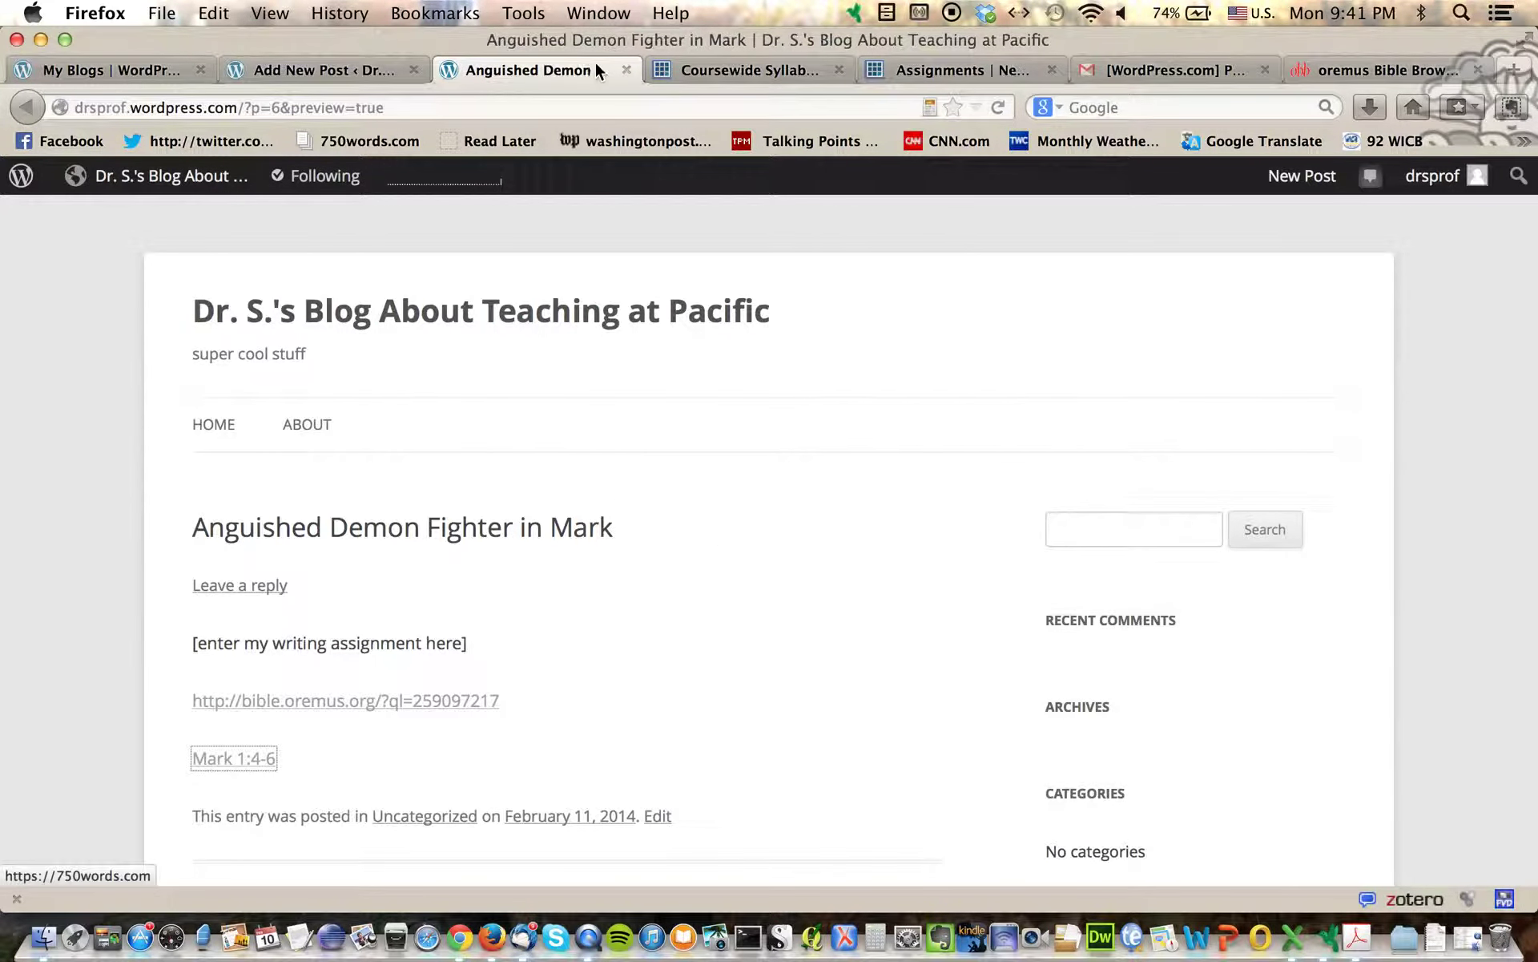
# Step: Close the post preview and return to the draft in the post editor
pyautogui.click(625, 70)
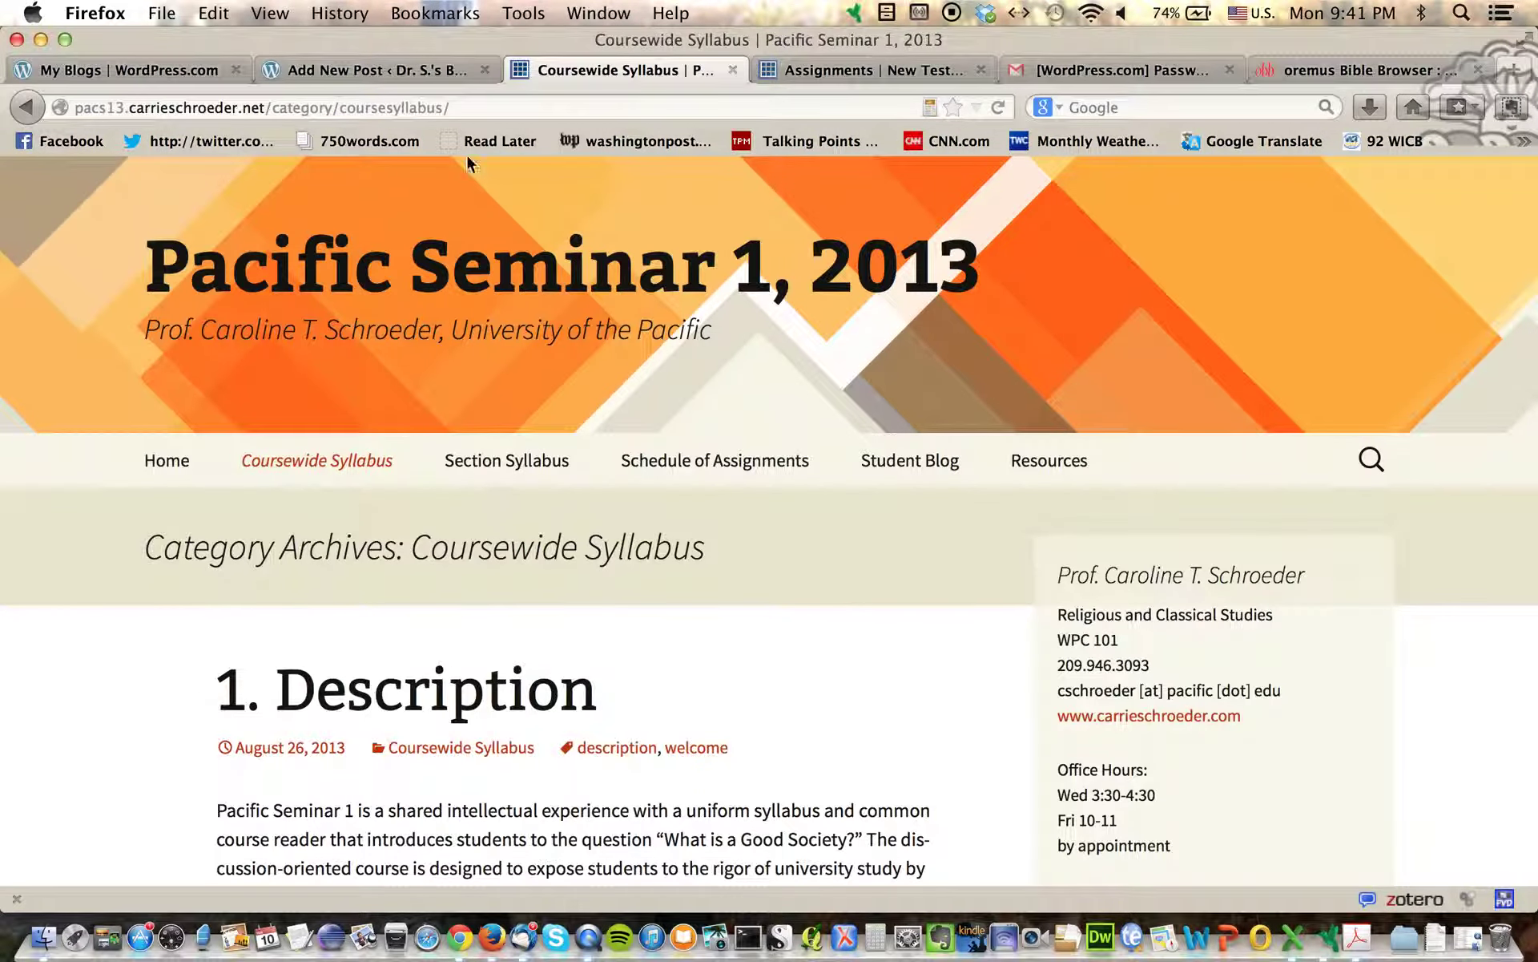
pyautogui.click(433, 71)
pyautogui.scroll(-1, 661, 565)
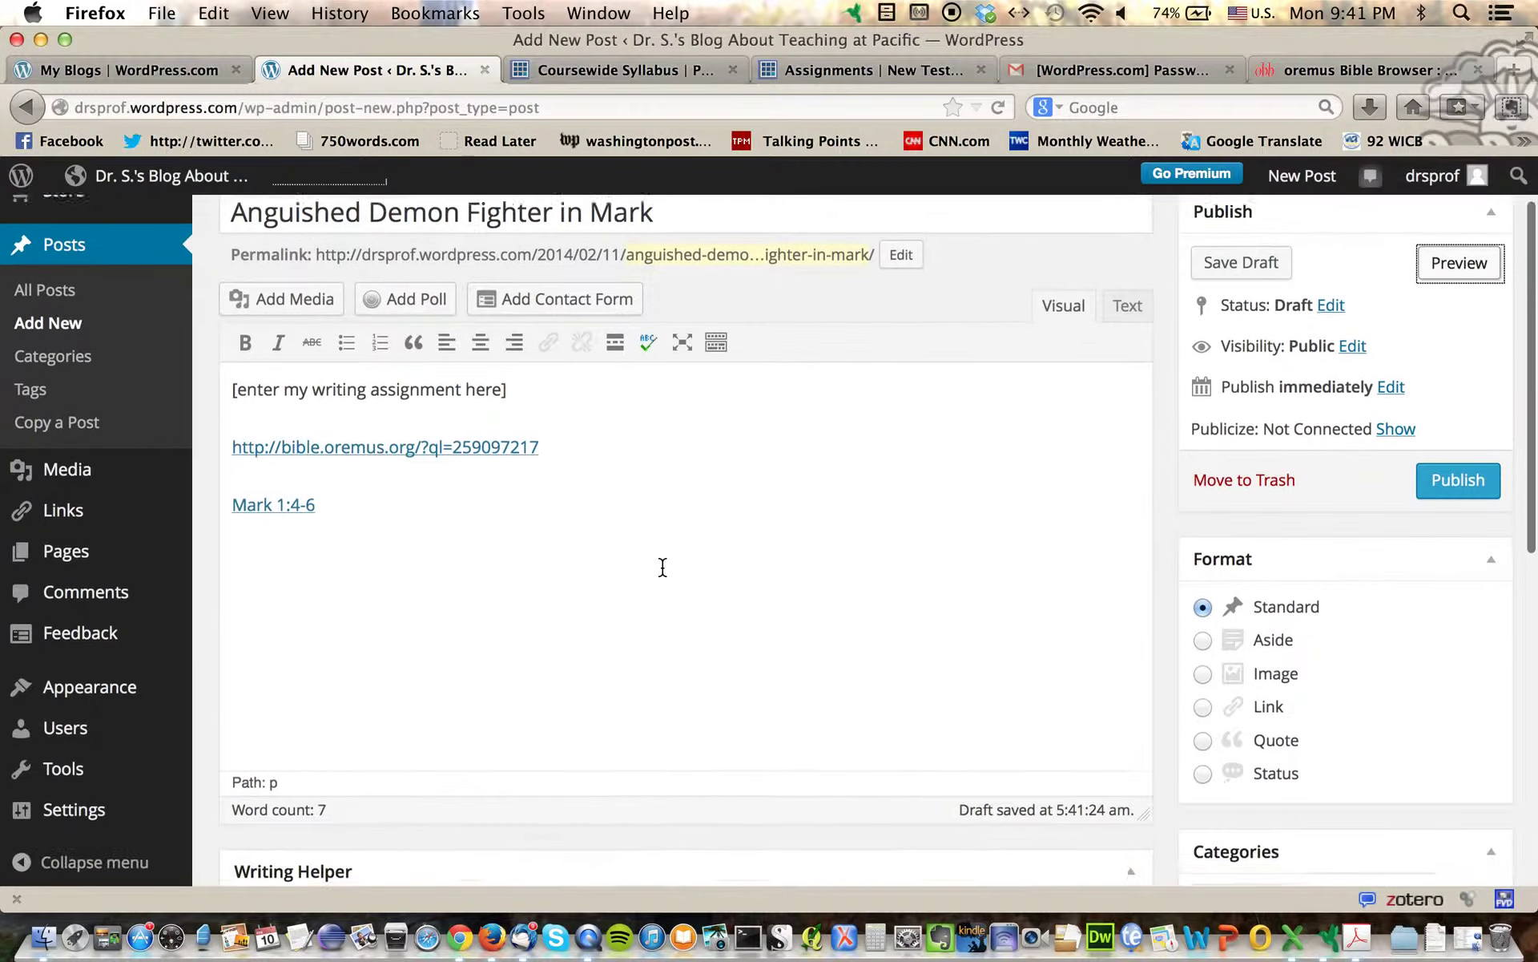
pyautogui.scroll(1, 661, 565)
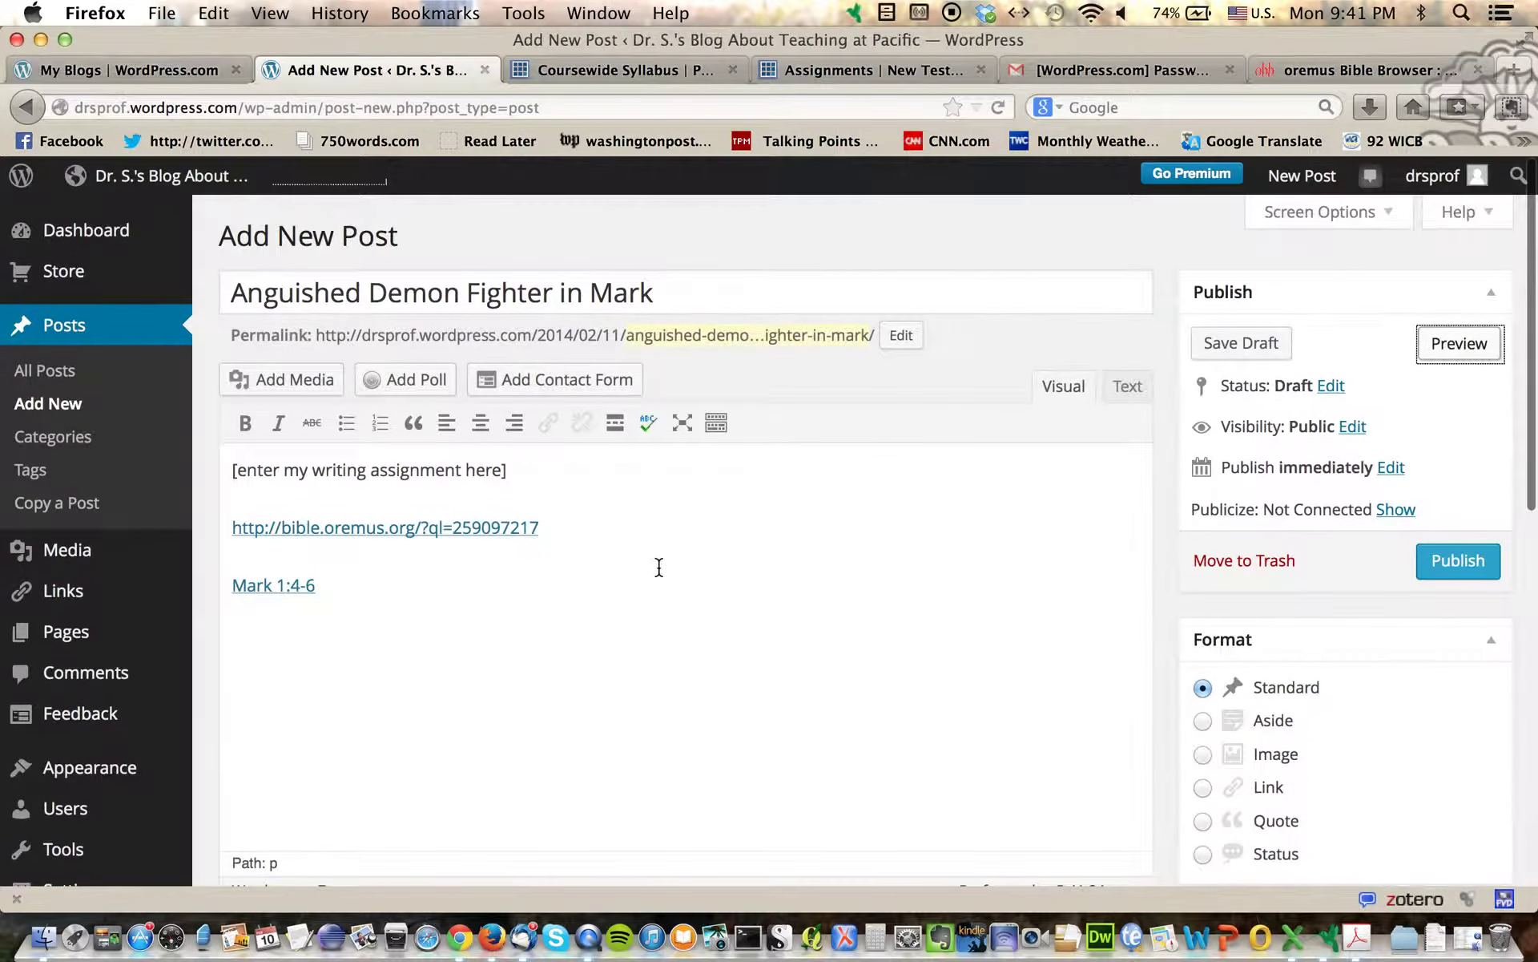
# Step: Start a media upload for the post, browse the Pictures folder for an image, and cancel the file selection
pyautogui.click(275, 378)
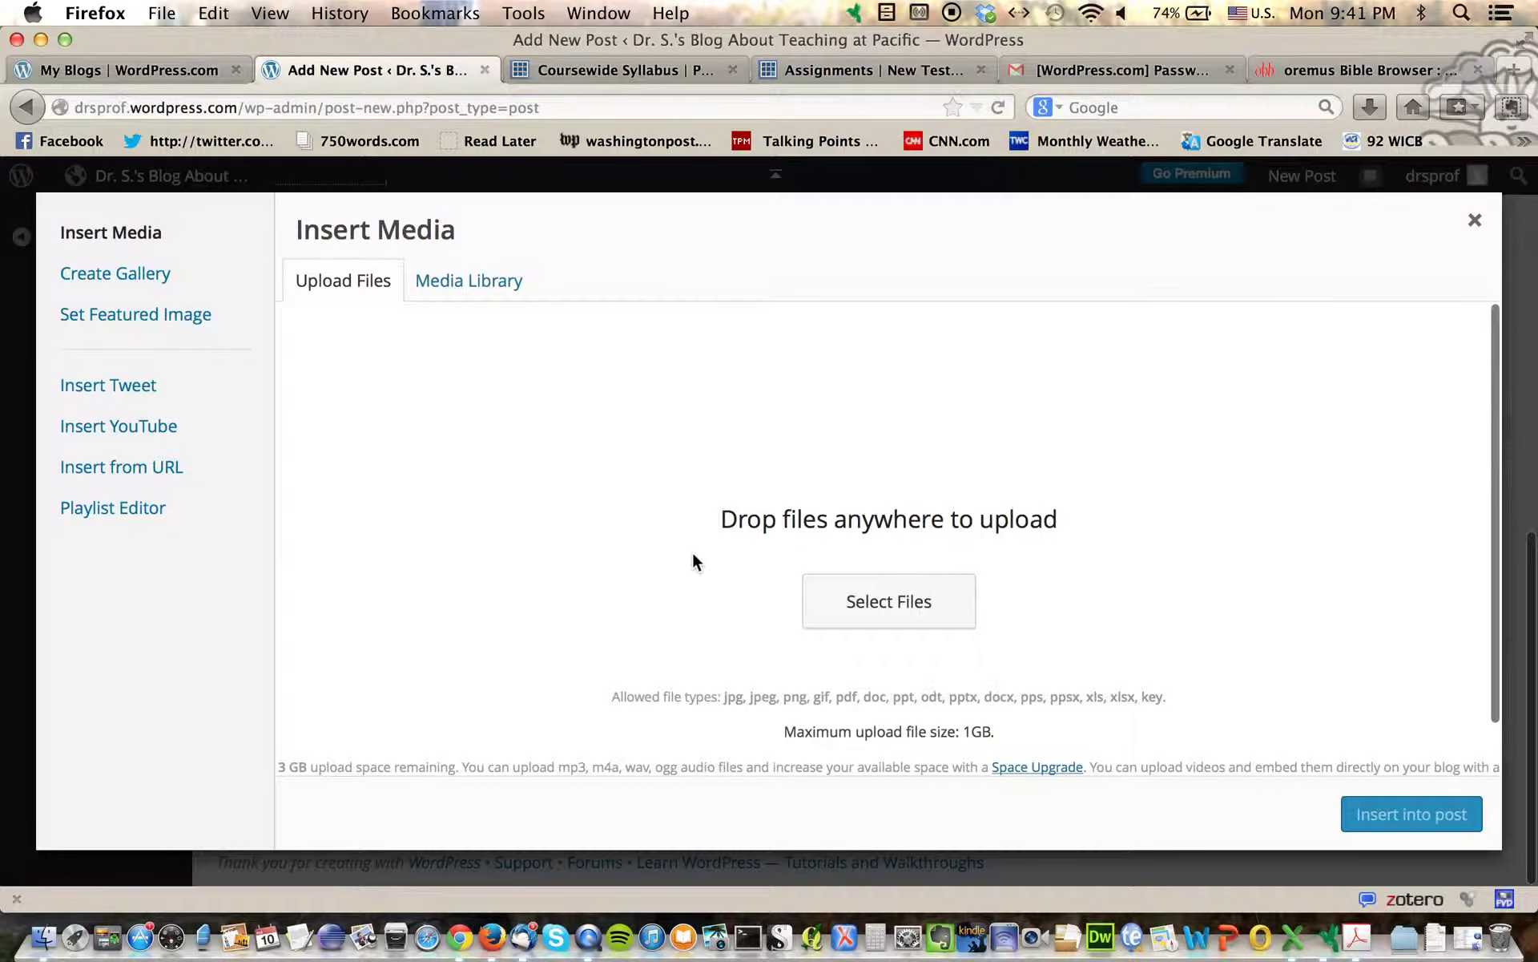
pyautogui.click(862, 606)
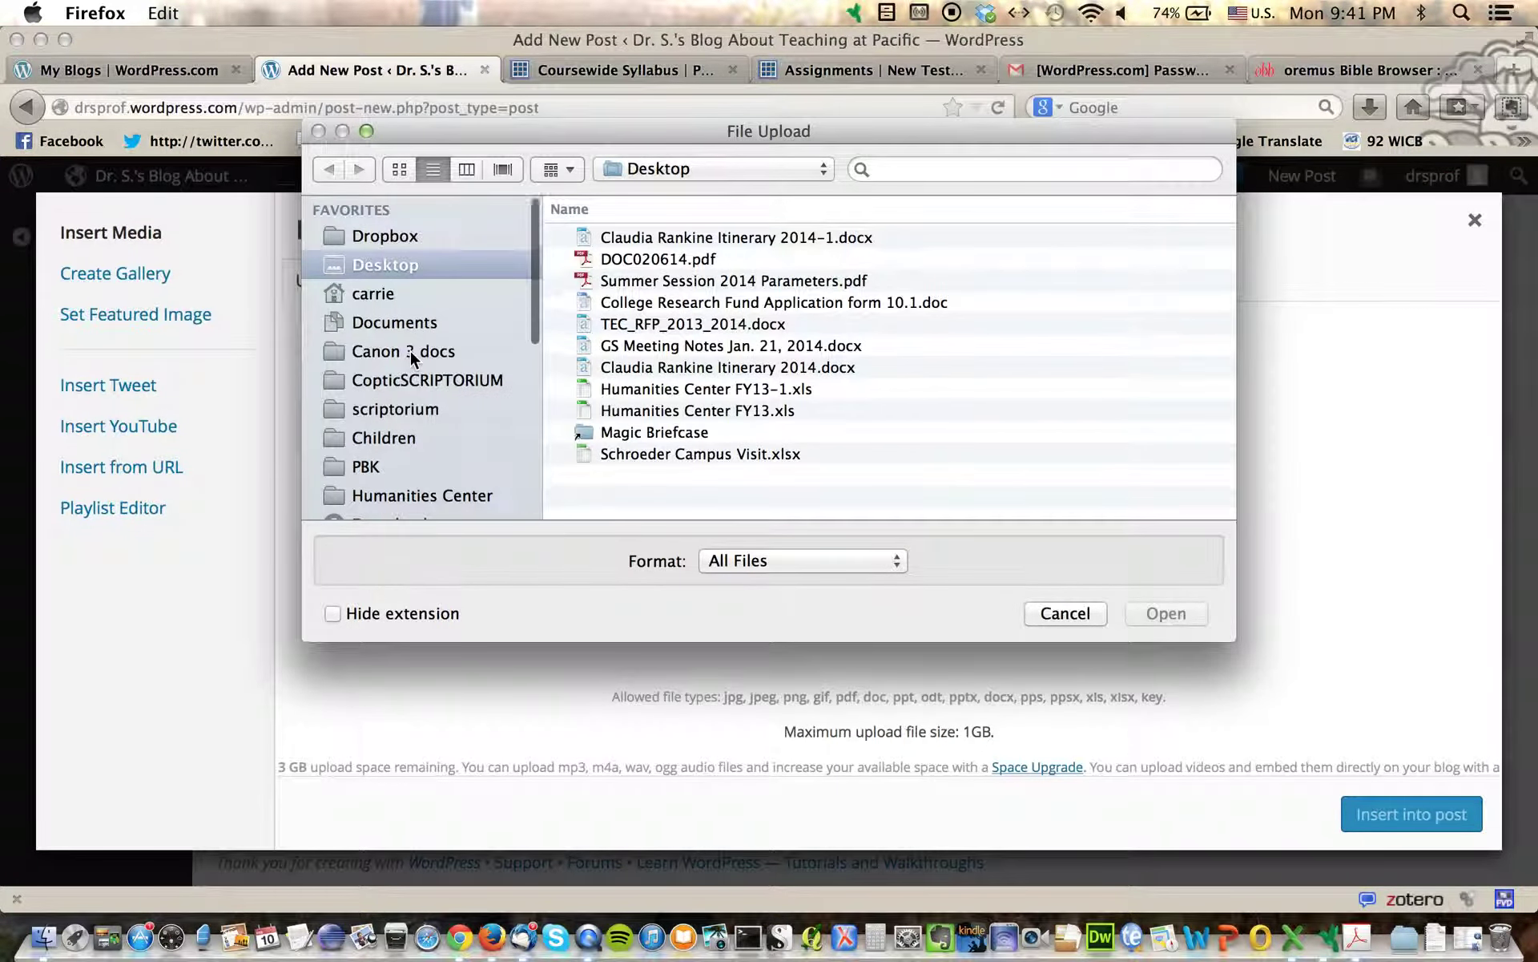
pyautogui.scroll(-5, 411, 350)
pyautogui.scroll(-3, 410, 347)
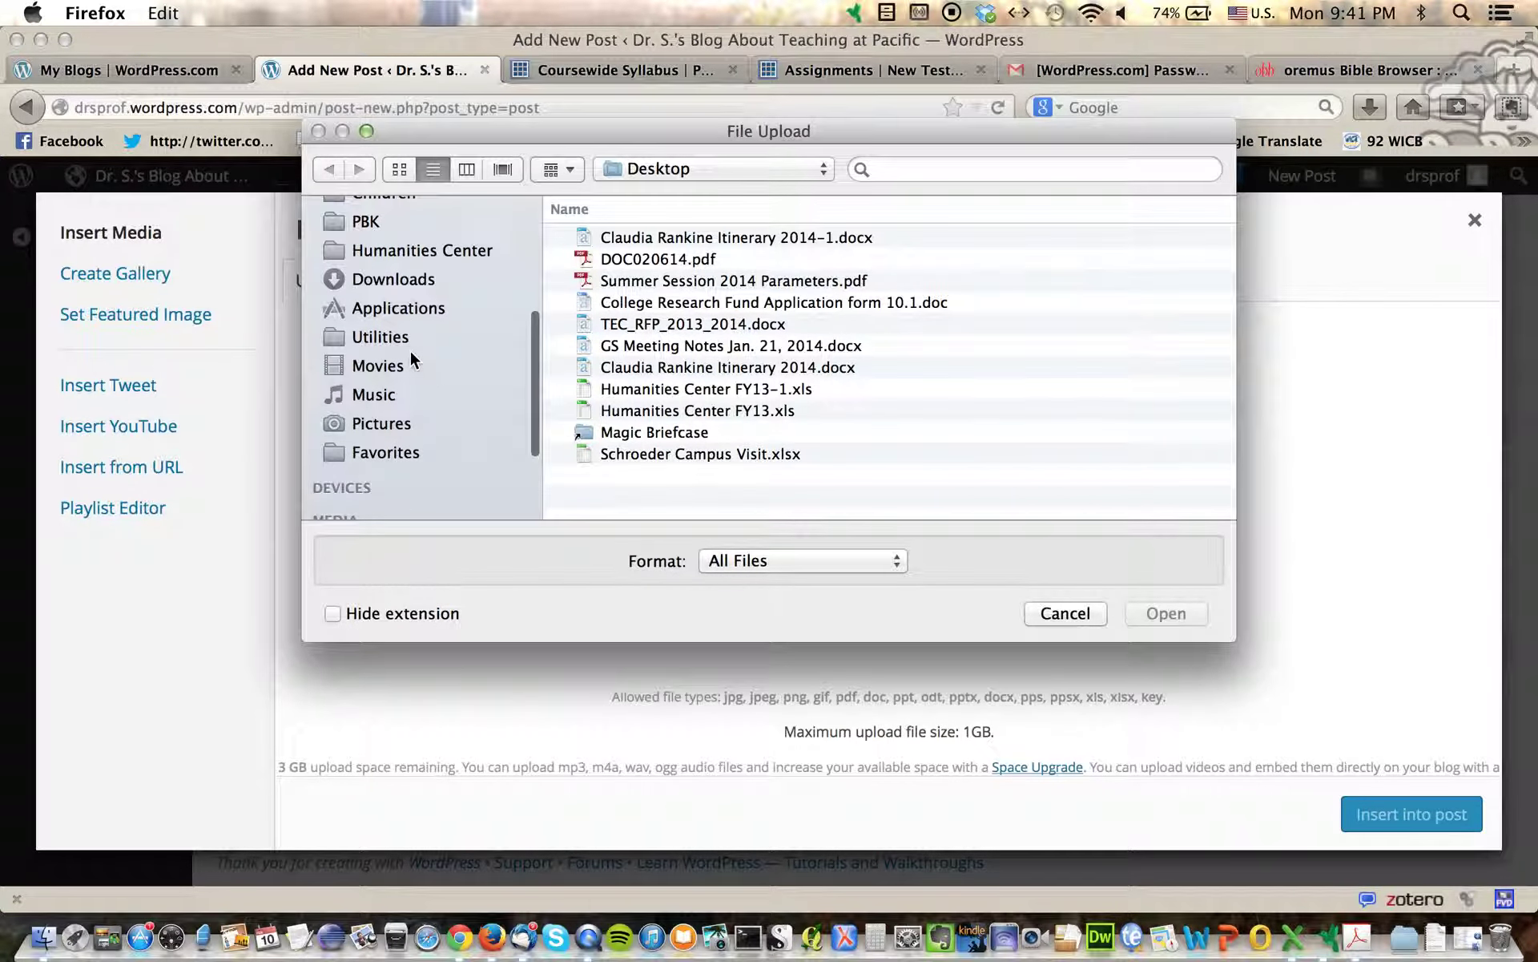
pyautogui.click(402, 425)
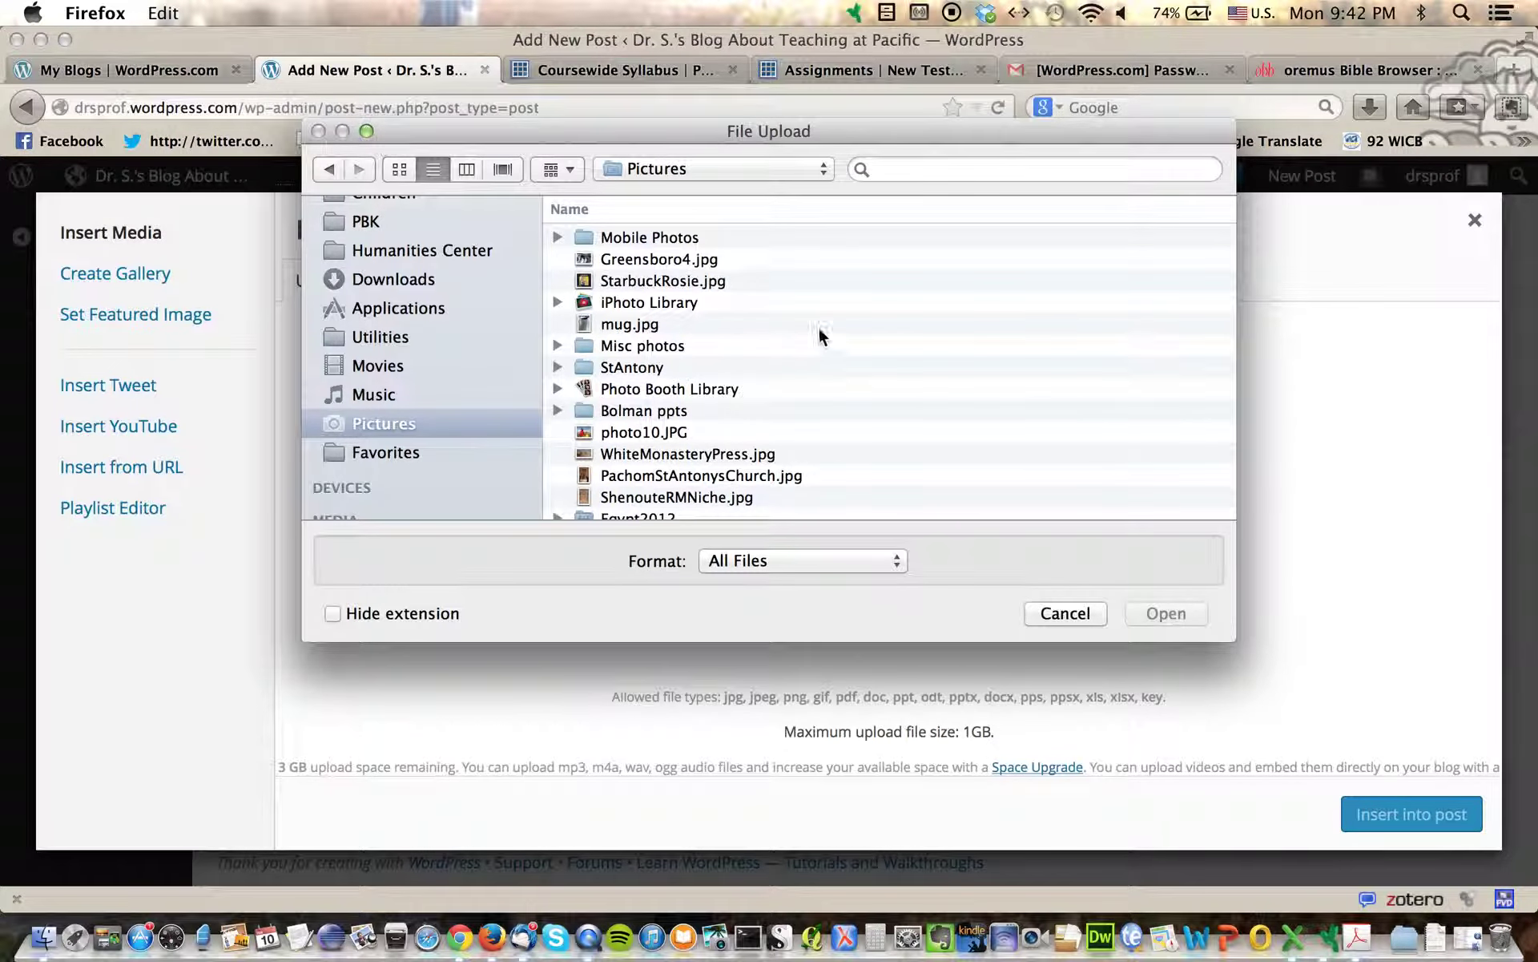
pyautogui.click(1066, 613)
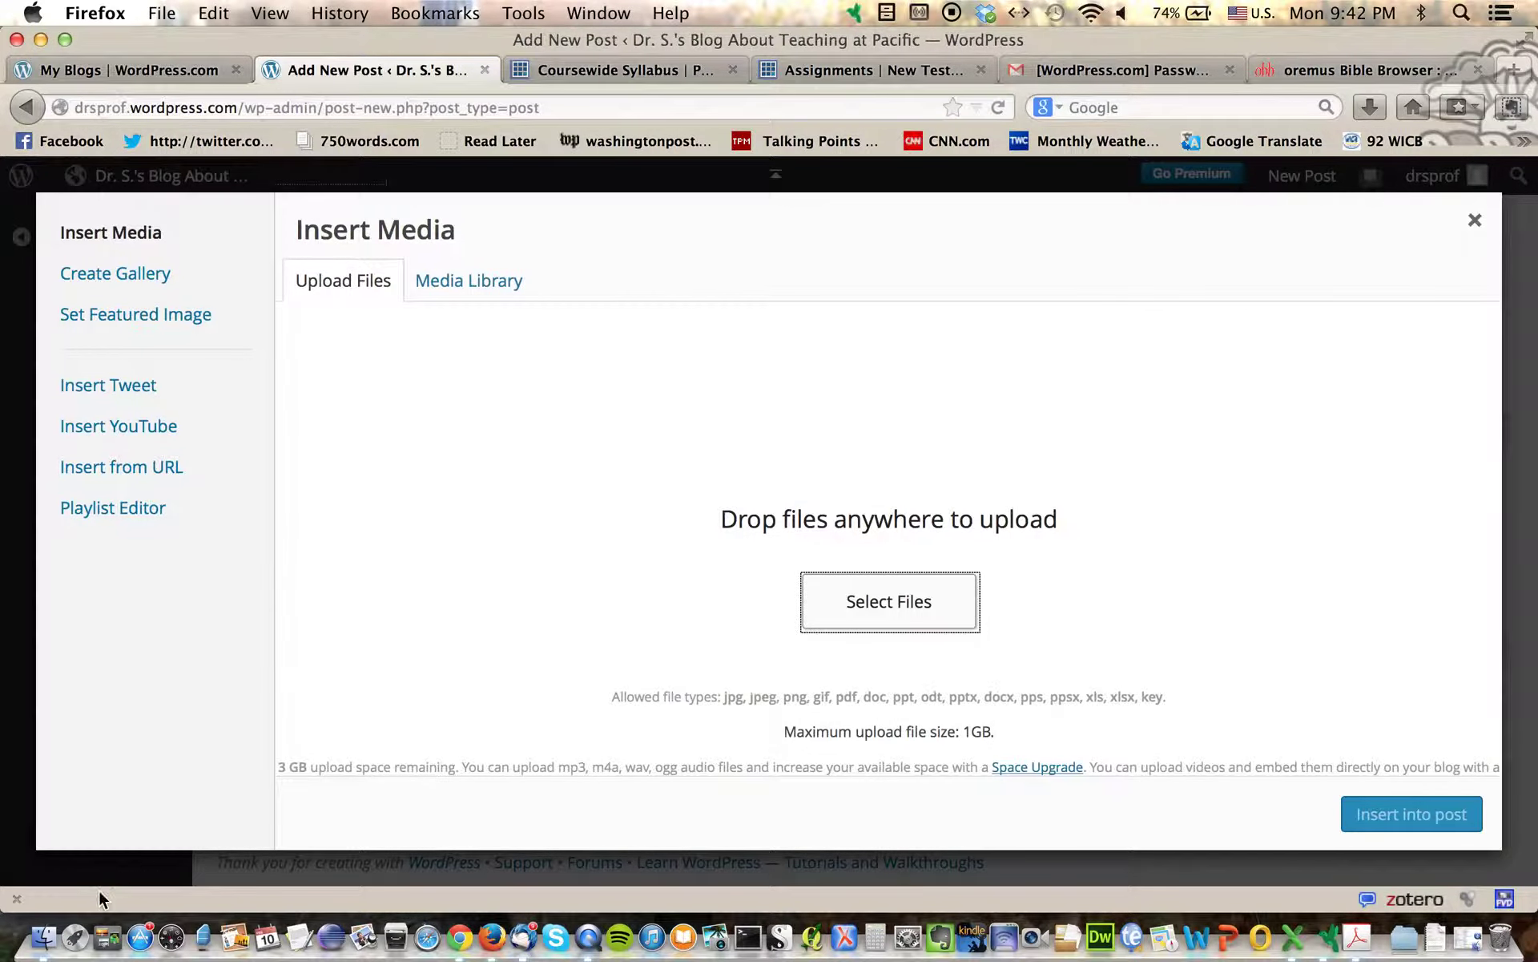
# Step: Switch to Finder, try moving 4thcPeterPauldrinkingvessel_BM.jpg from Pictures towards the upload area, and leave the media insertion without adding anything
pyautogui.click(44, 936)
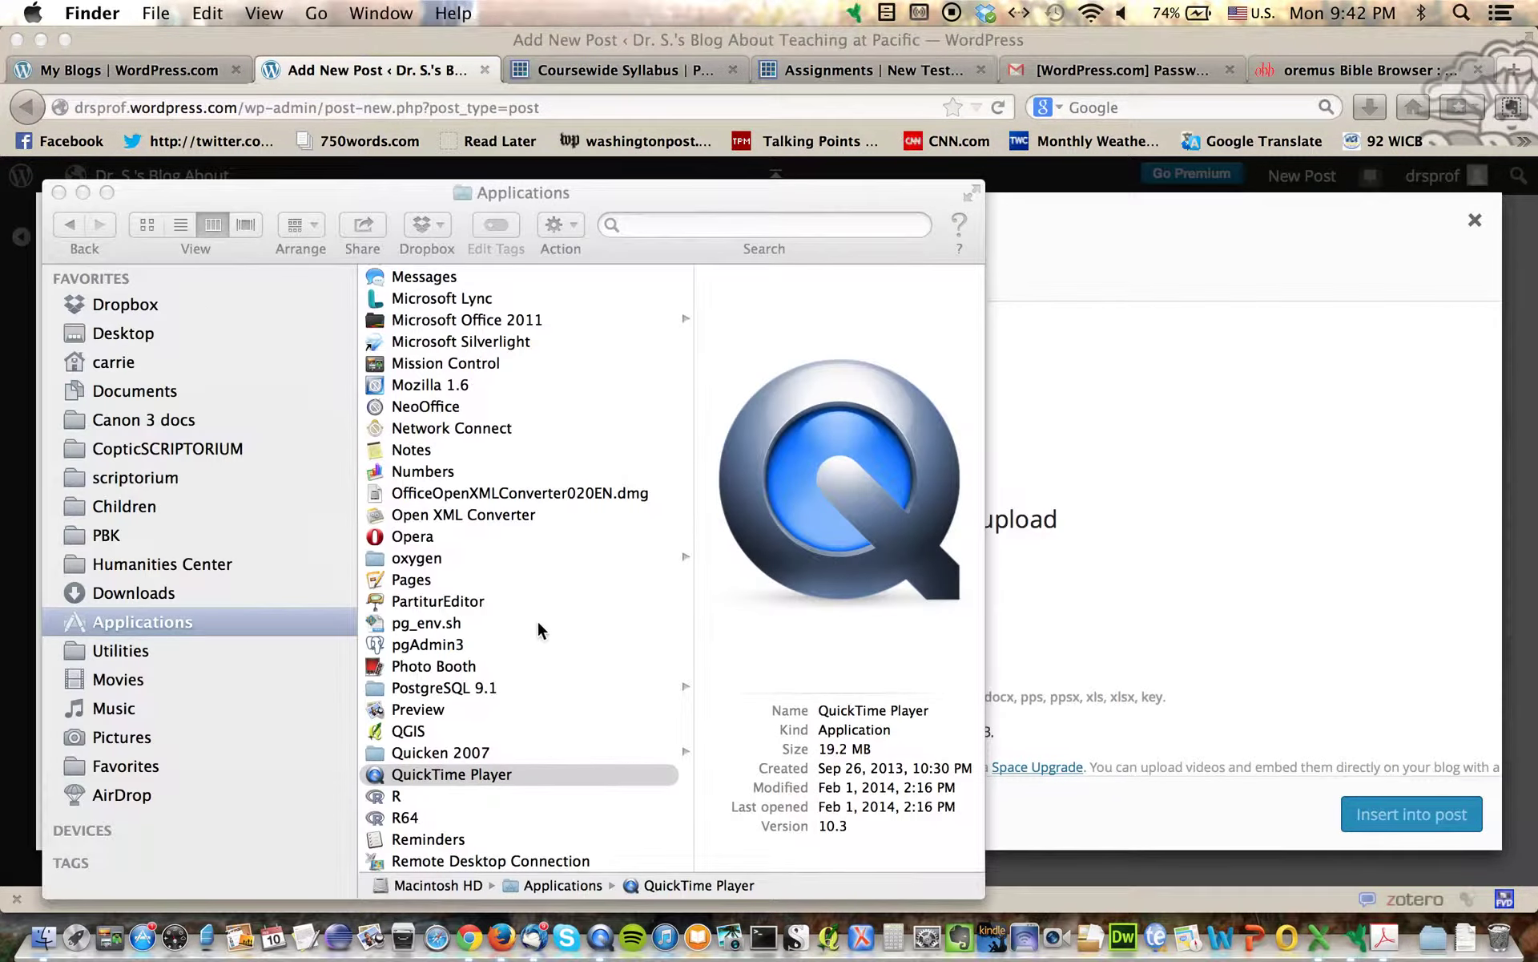
pyautogui.click(143, 735)
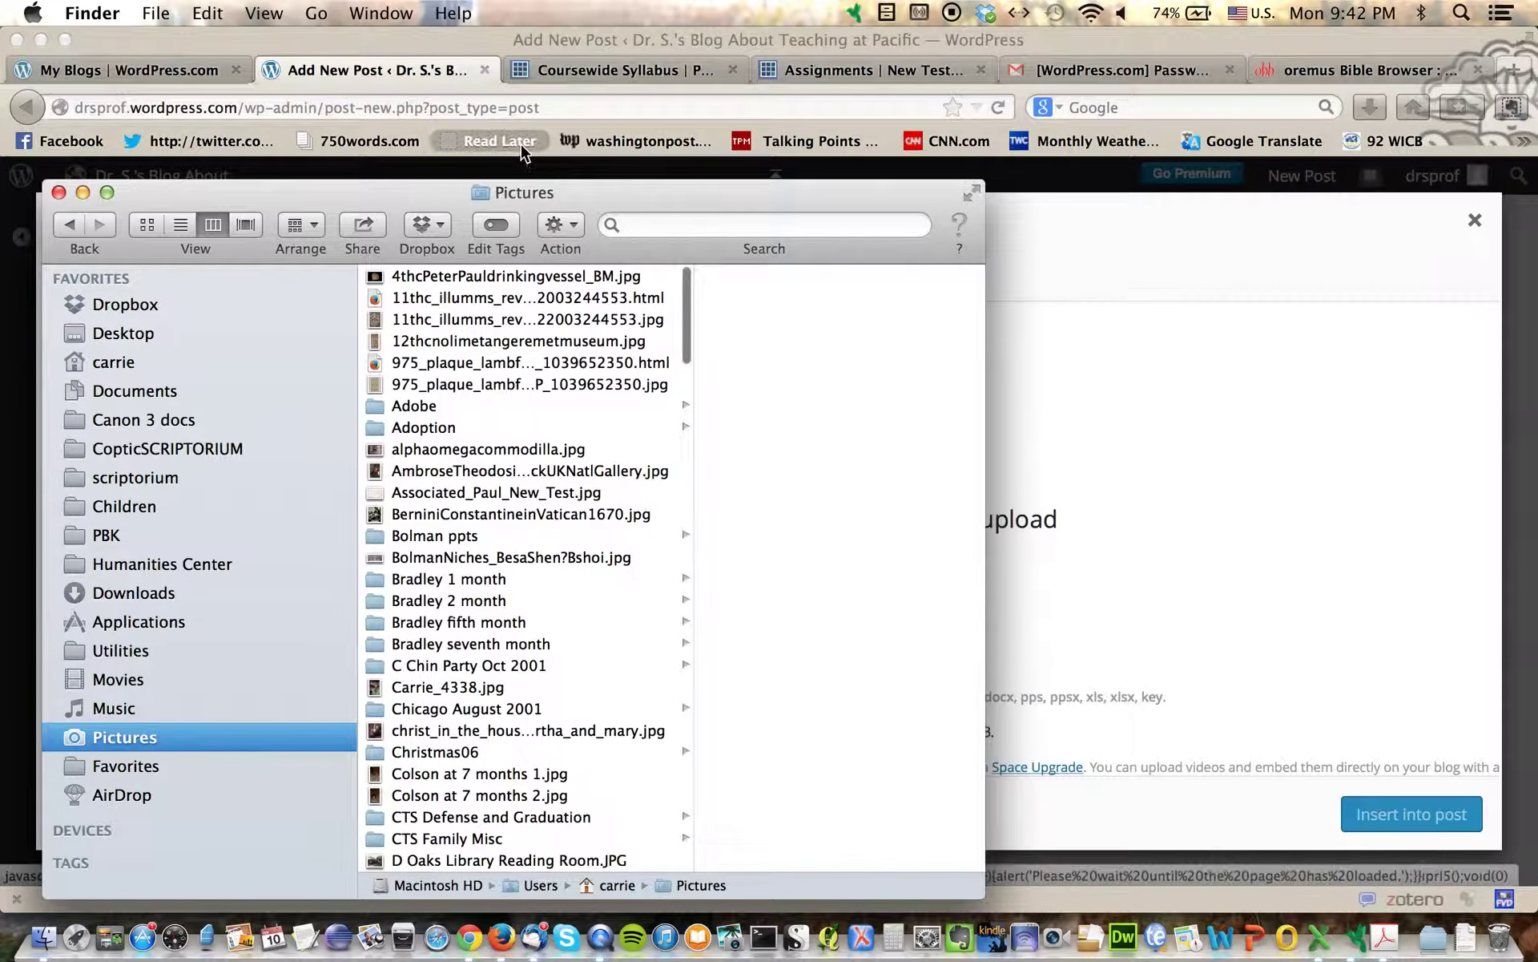
pyautogui.moveTo(547, 206); pyautogui.dragTo(341, 136)
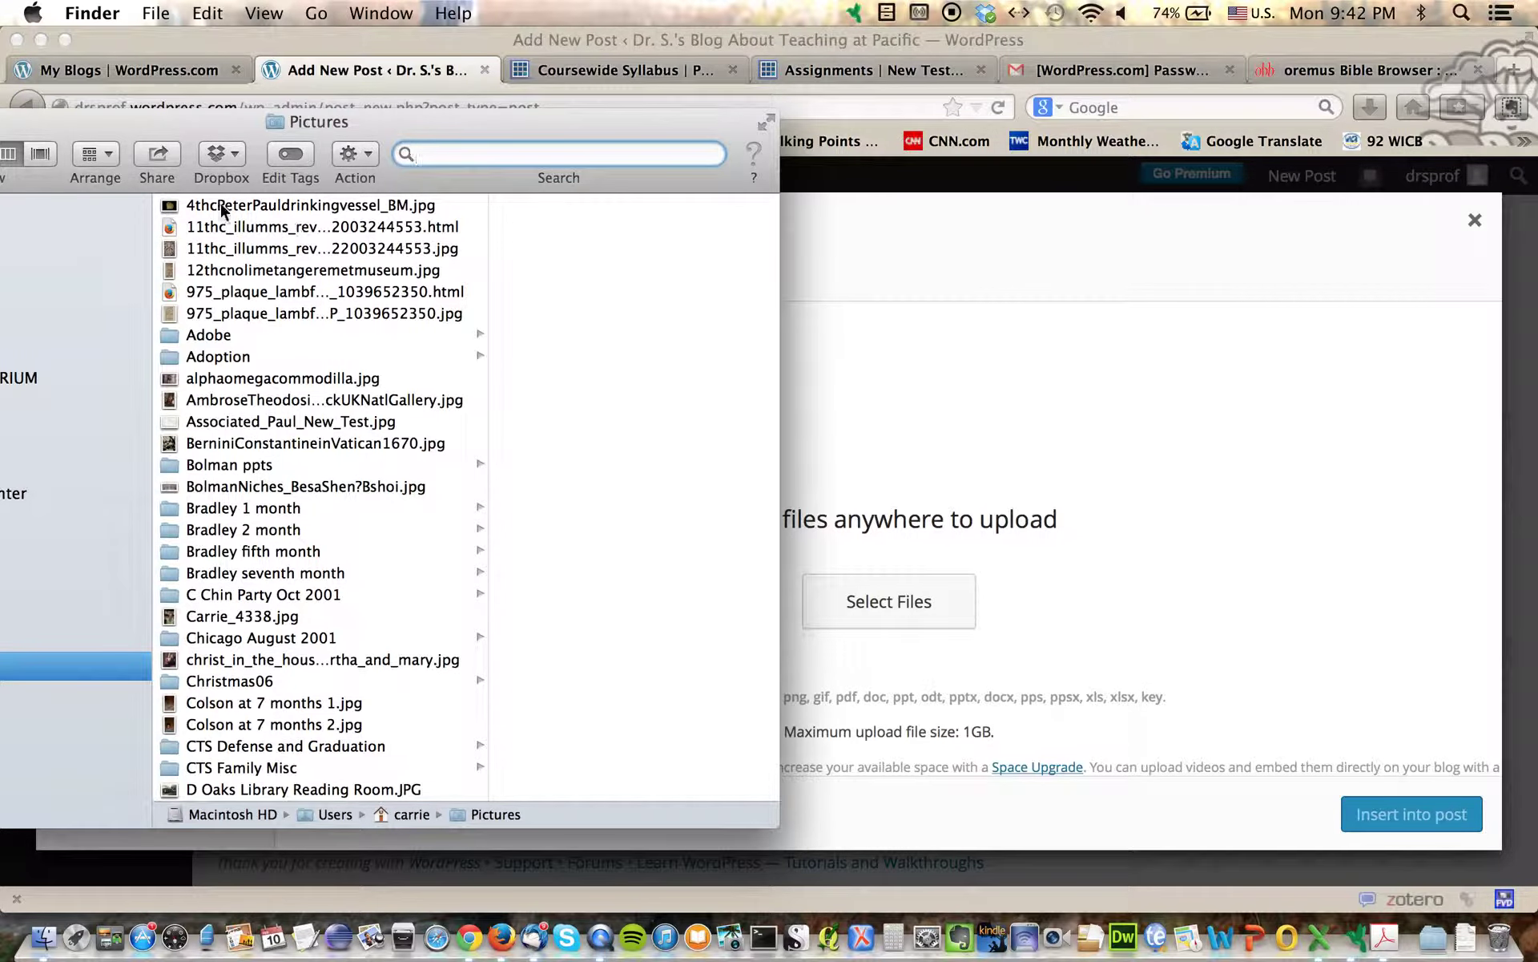
pyautogui.moveTo(186, 206); pyautogui.dragTo(594, 288)
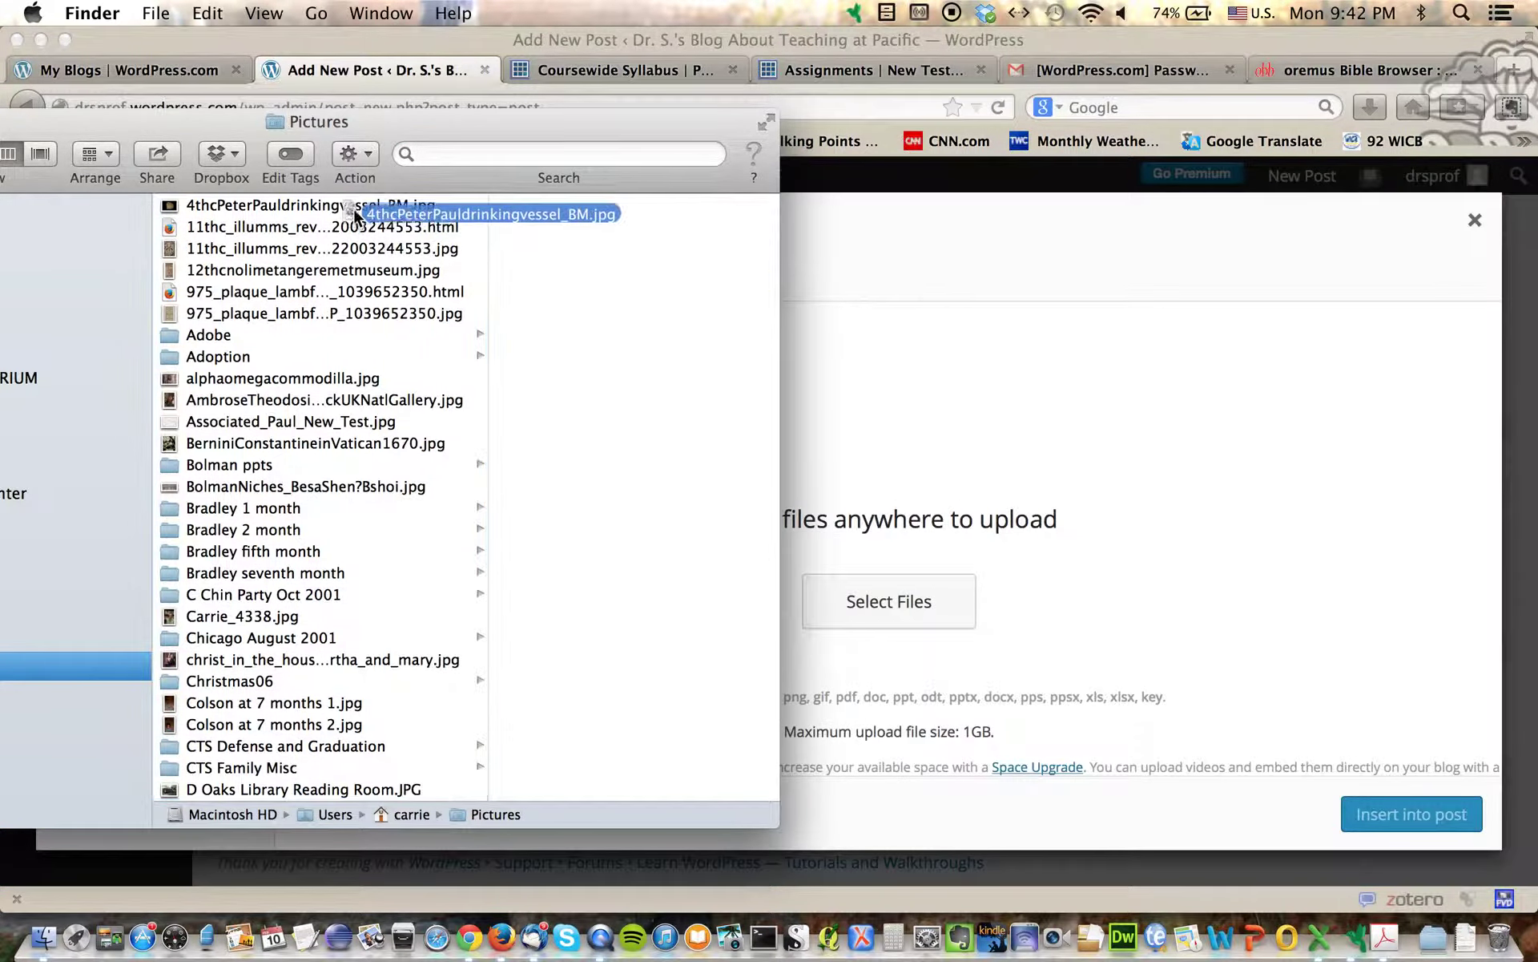
pyautogui.moveTo(479, 129); pyautogui.dragTo(726, 124)
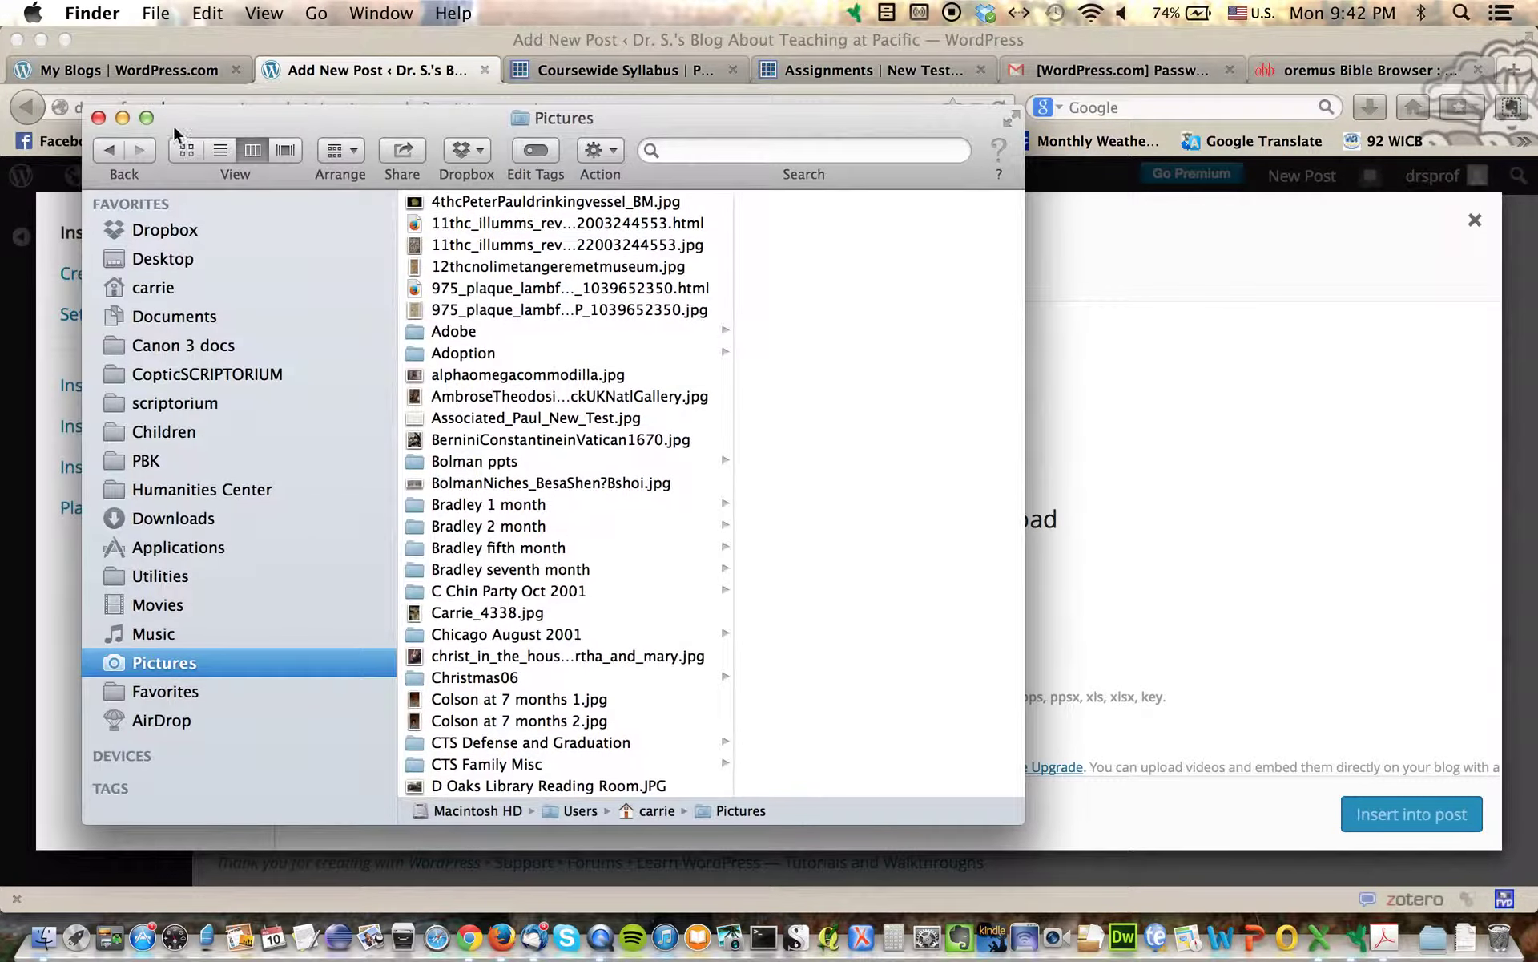
pyautogui.click(122, 118)
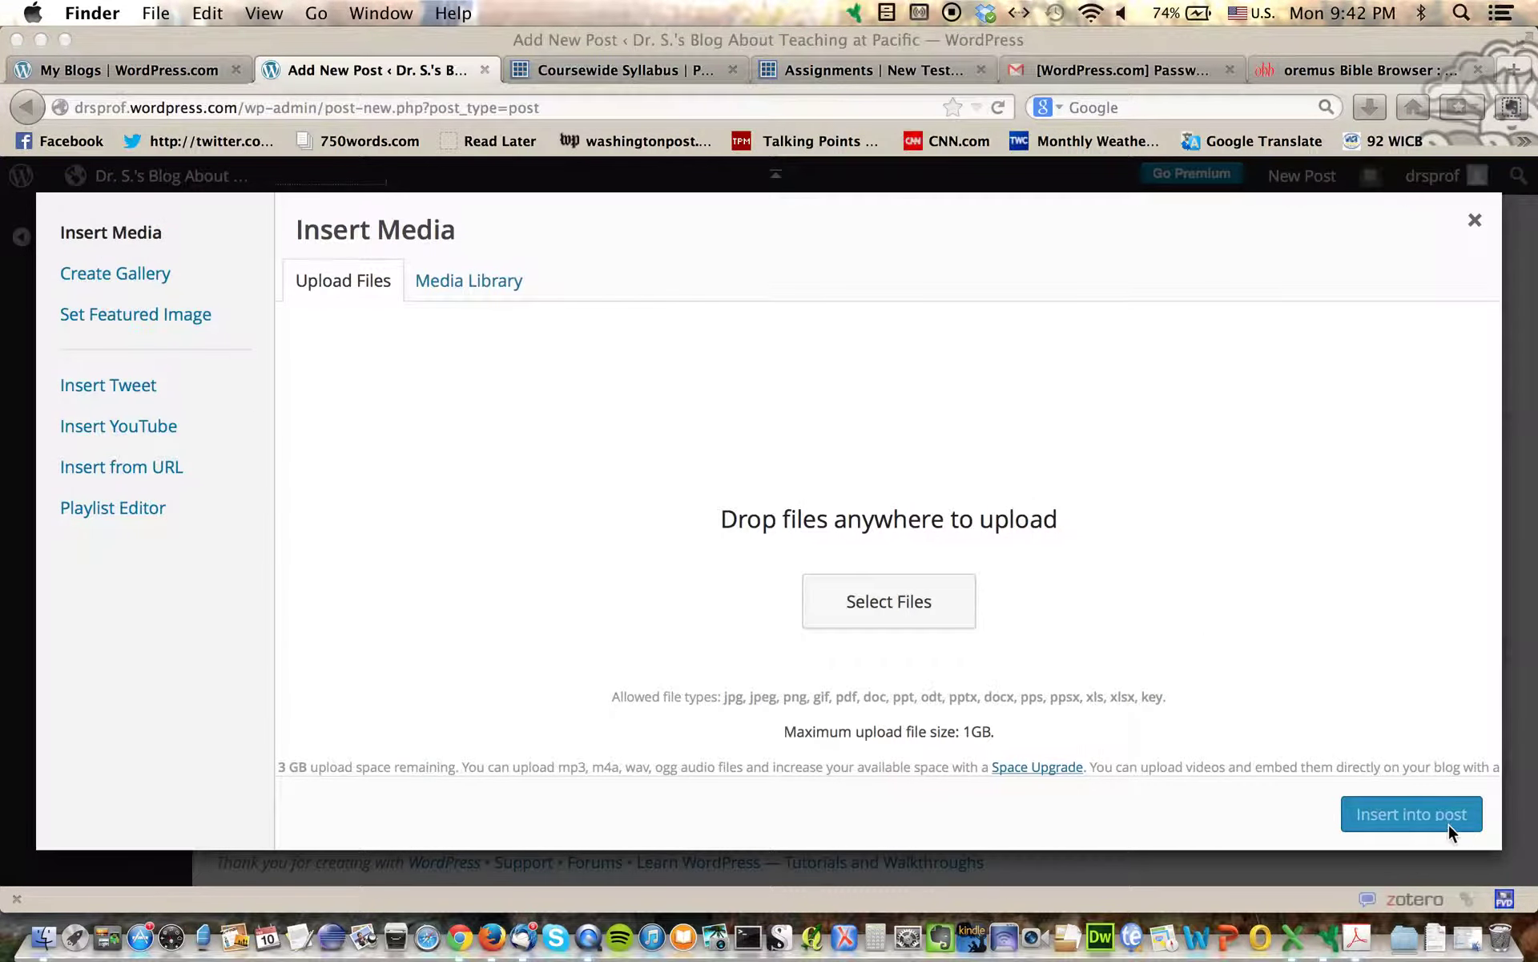
pyautogui.scroll(2, 1314, 631)
pyautogui.click(1469, 214)
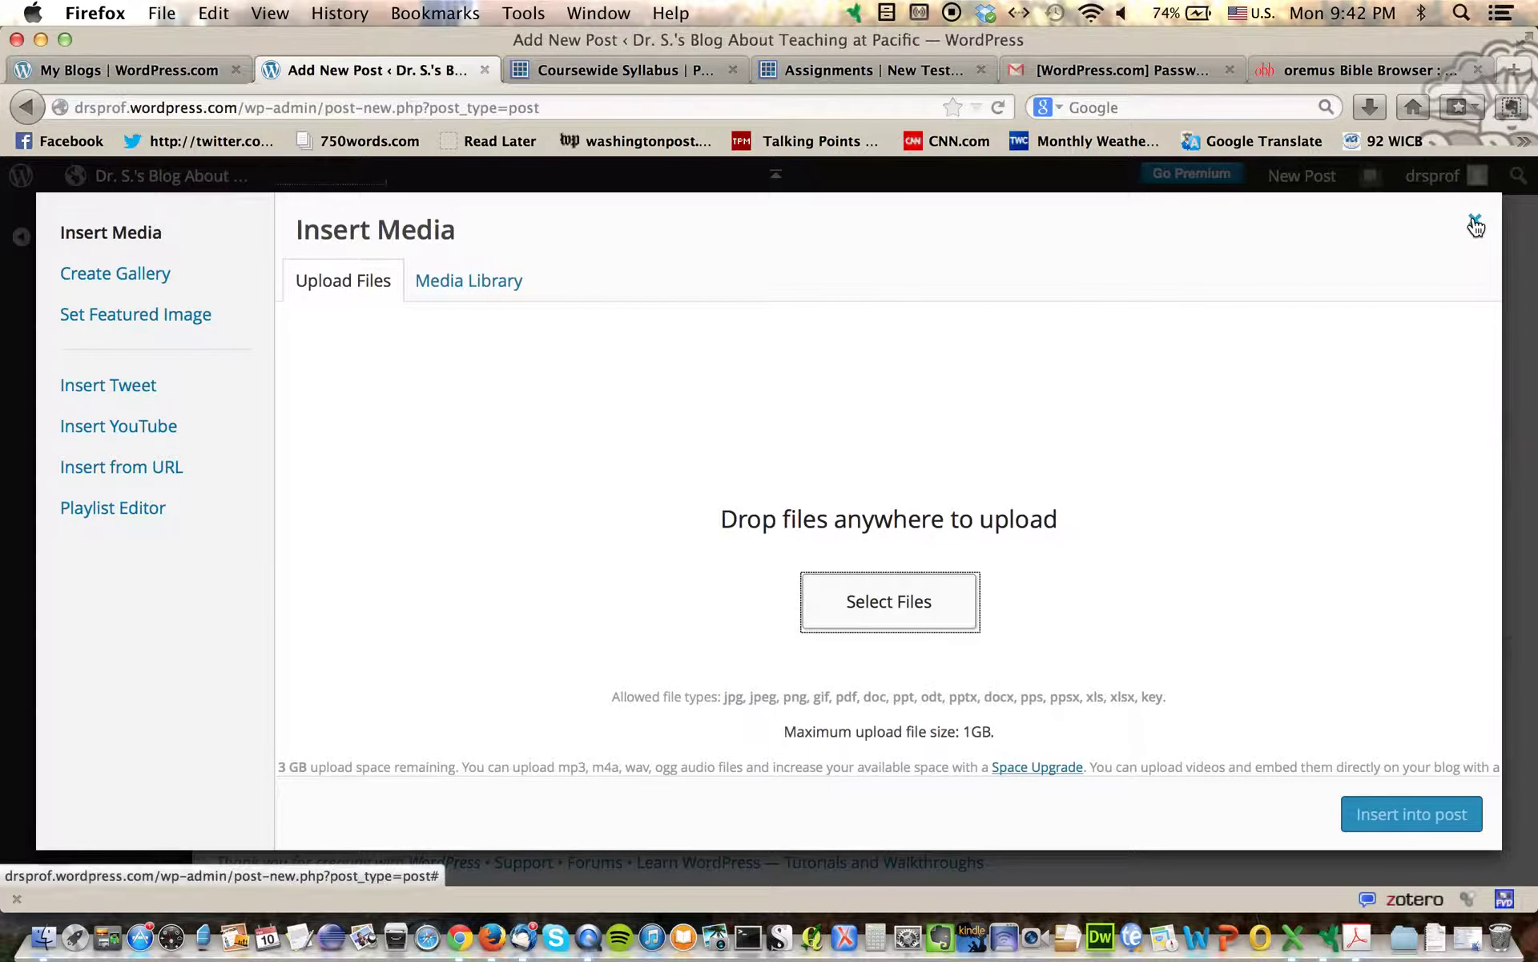
pyautogui.click(1473, 221)
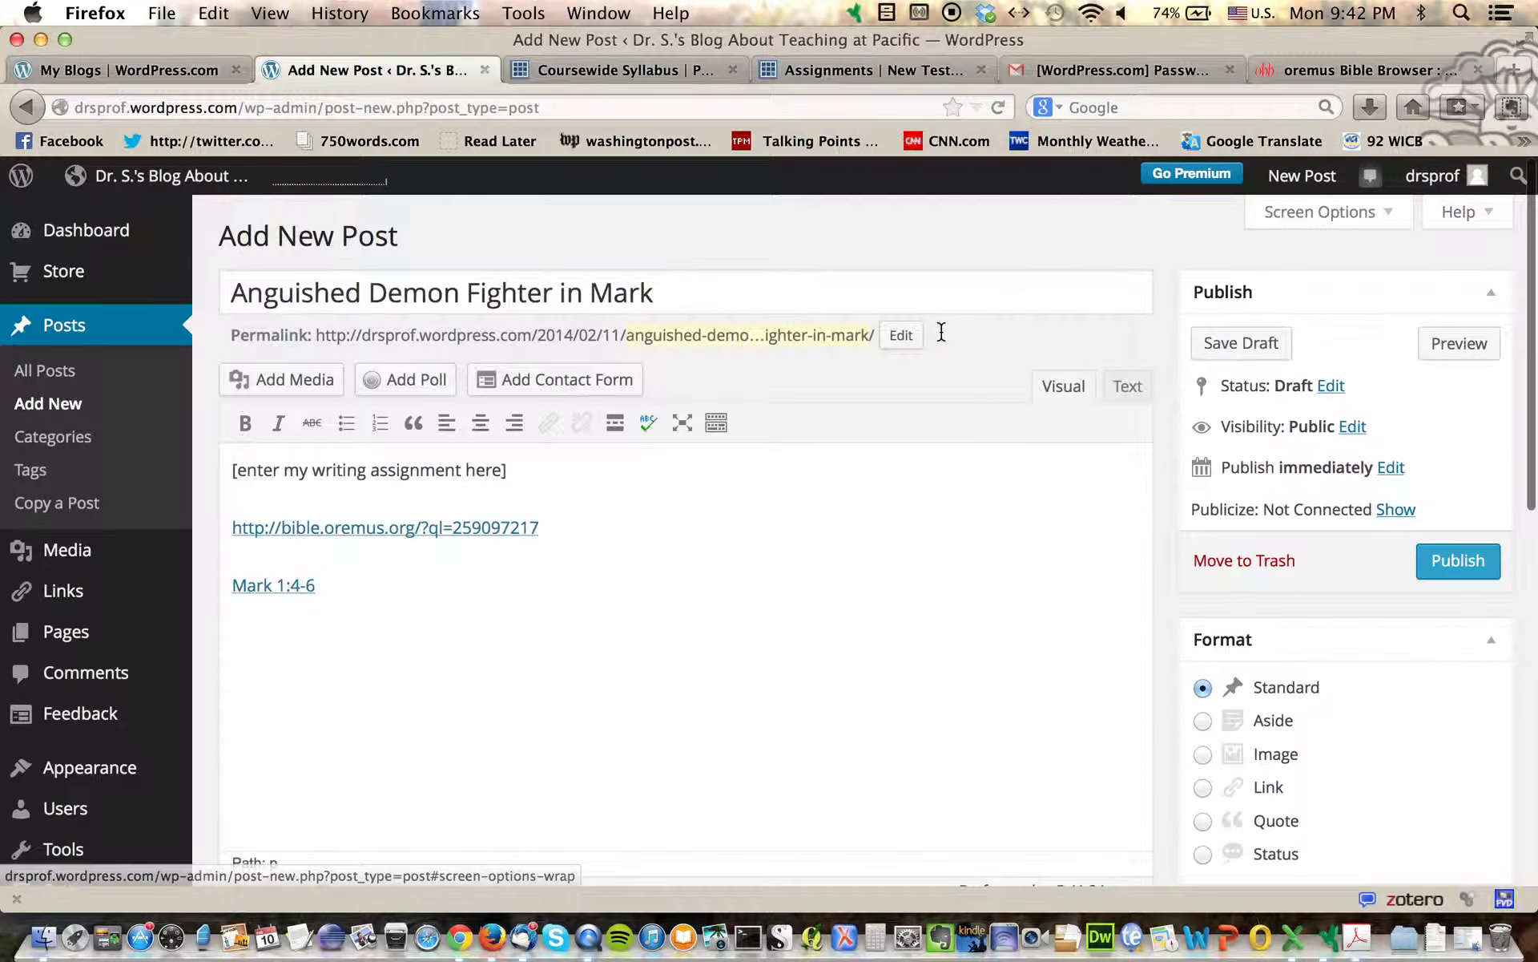
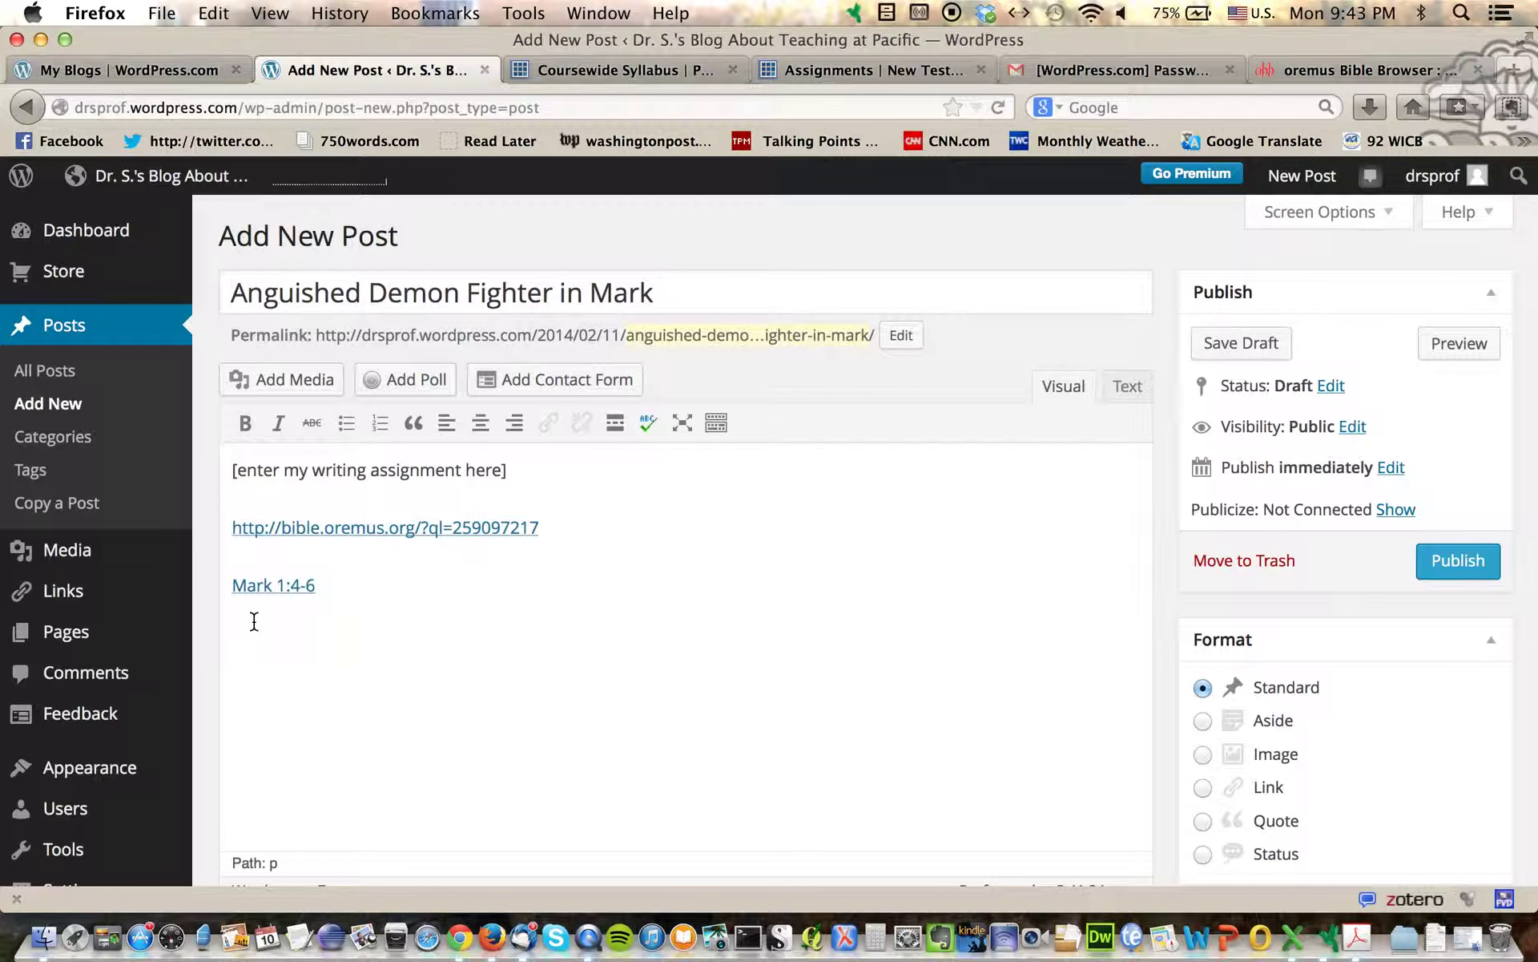
# Step: Go to wikipedia.org in a new browser tab and open the English Wikipedia
pyautogui.press('super+t')
pyautogui.write('wik')
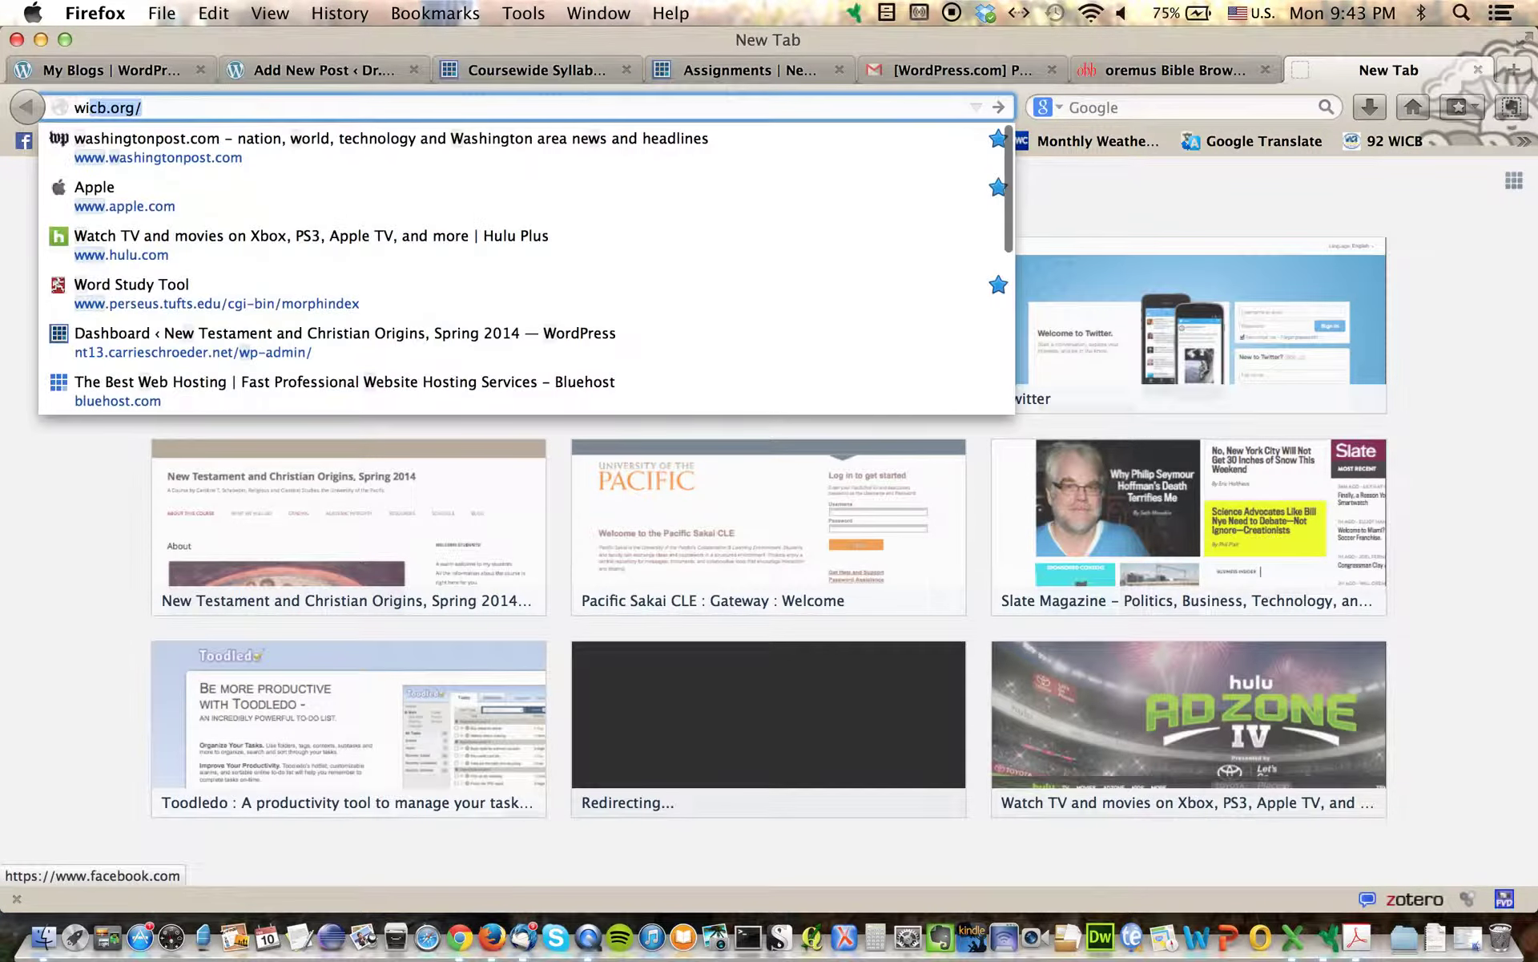
pyautogui.write('ipedi')
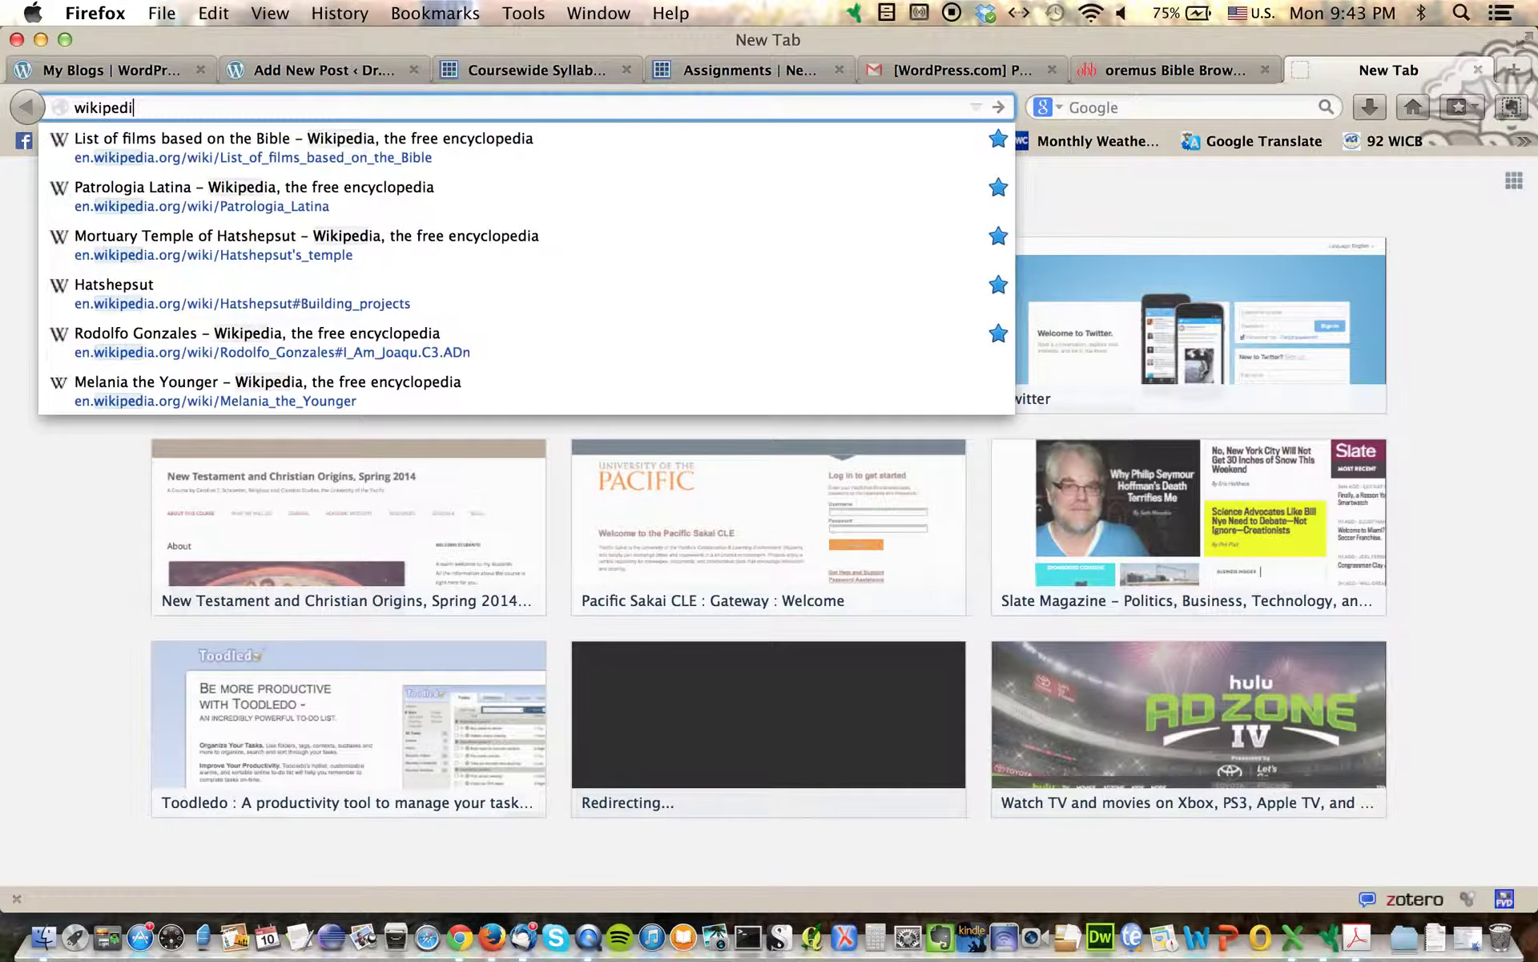
pyautogui.write('a.org')
pyautogui.press('Return')
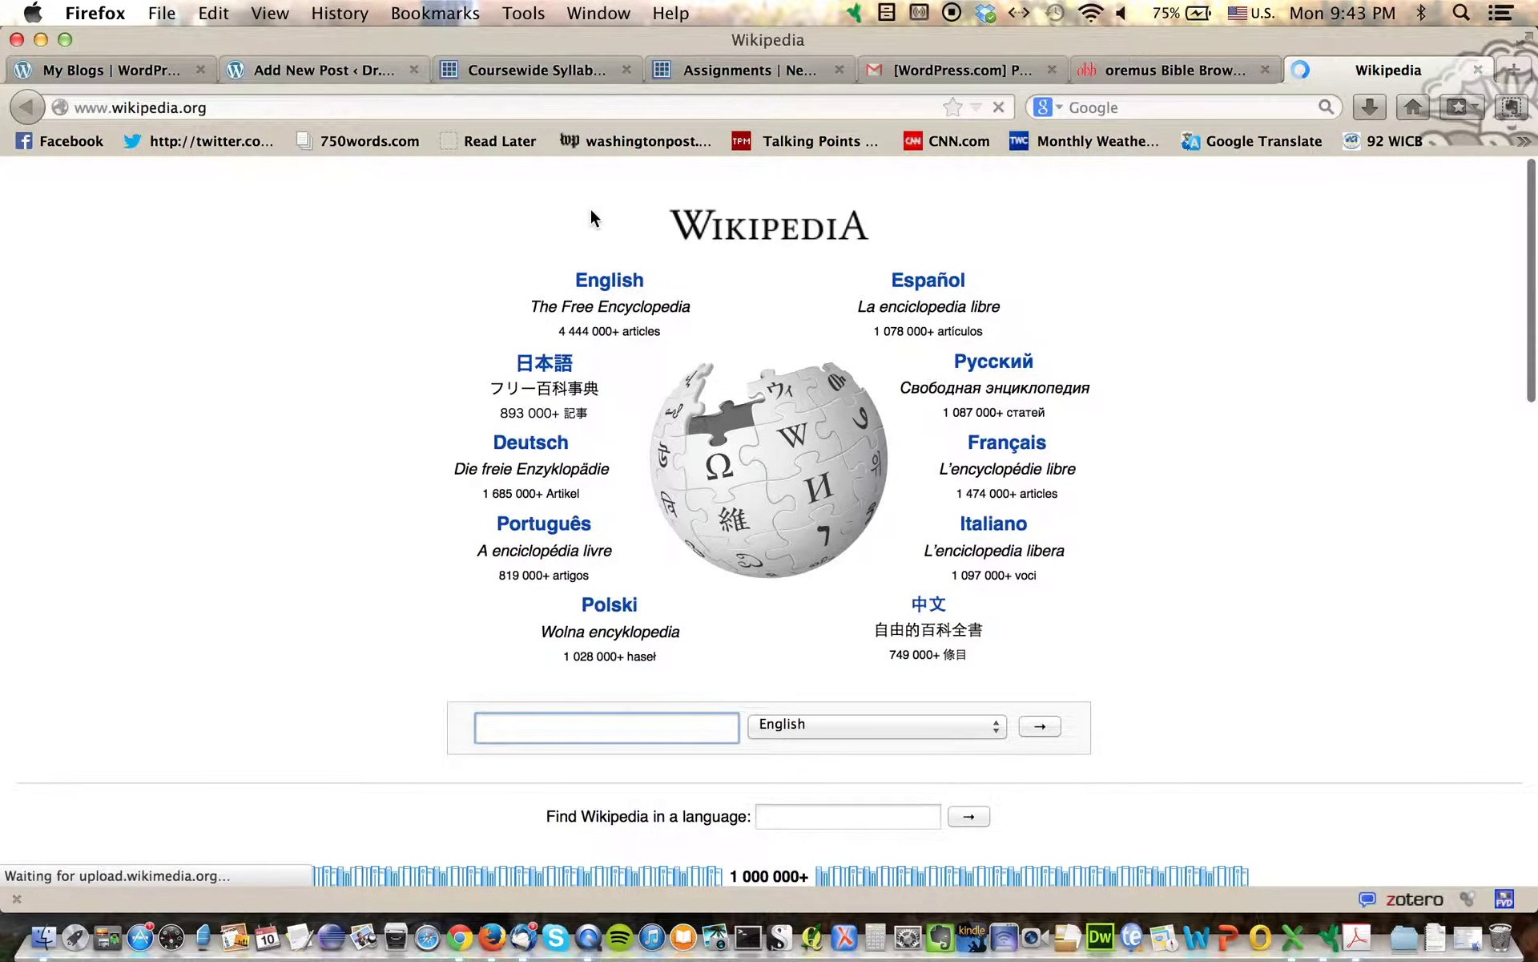
pyautogui.click(607, 279)
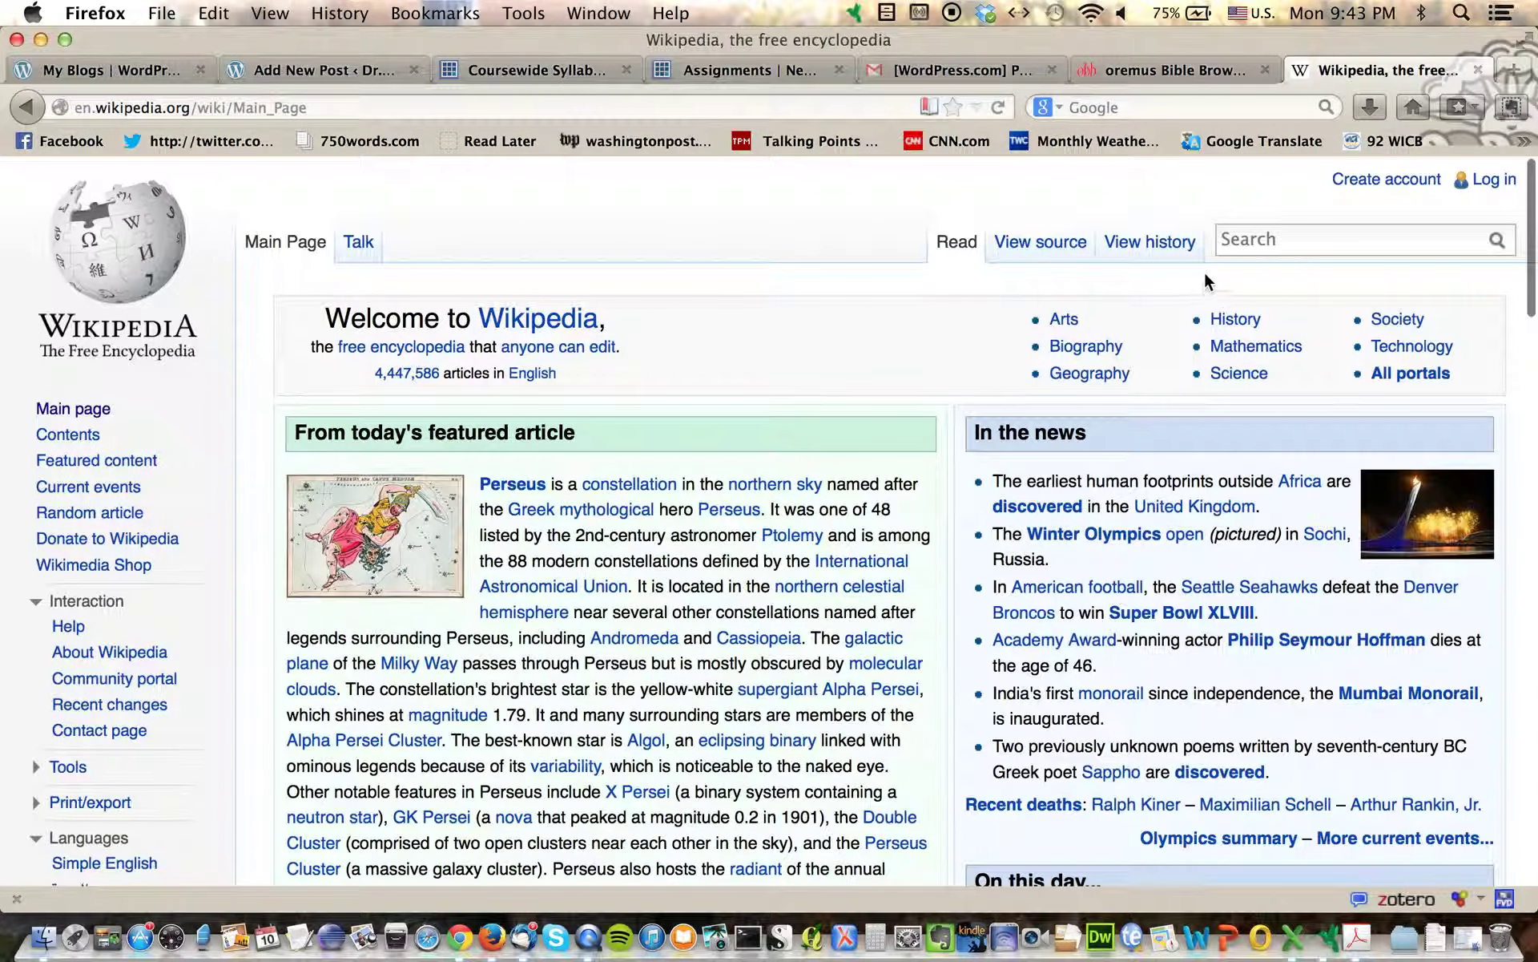
# Step: Look up "crucifixion" on Wikipedia and open the file page of the article's Marco Palmezzano painting
pyautogui.write('crucifixion')
pyautogui.press('Return')
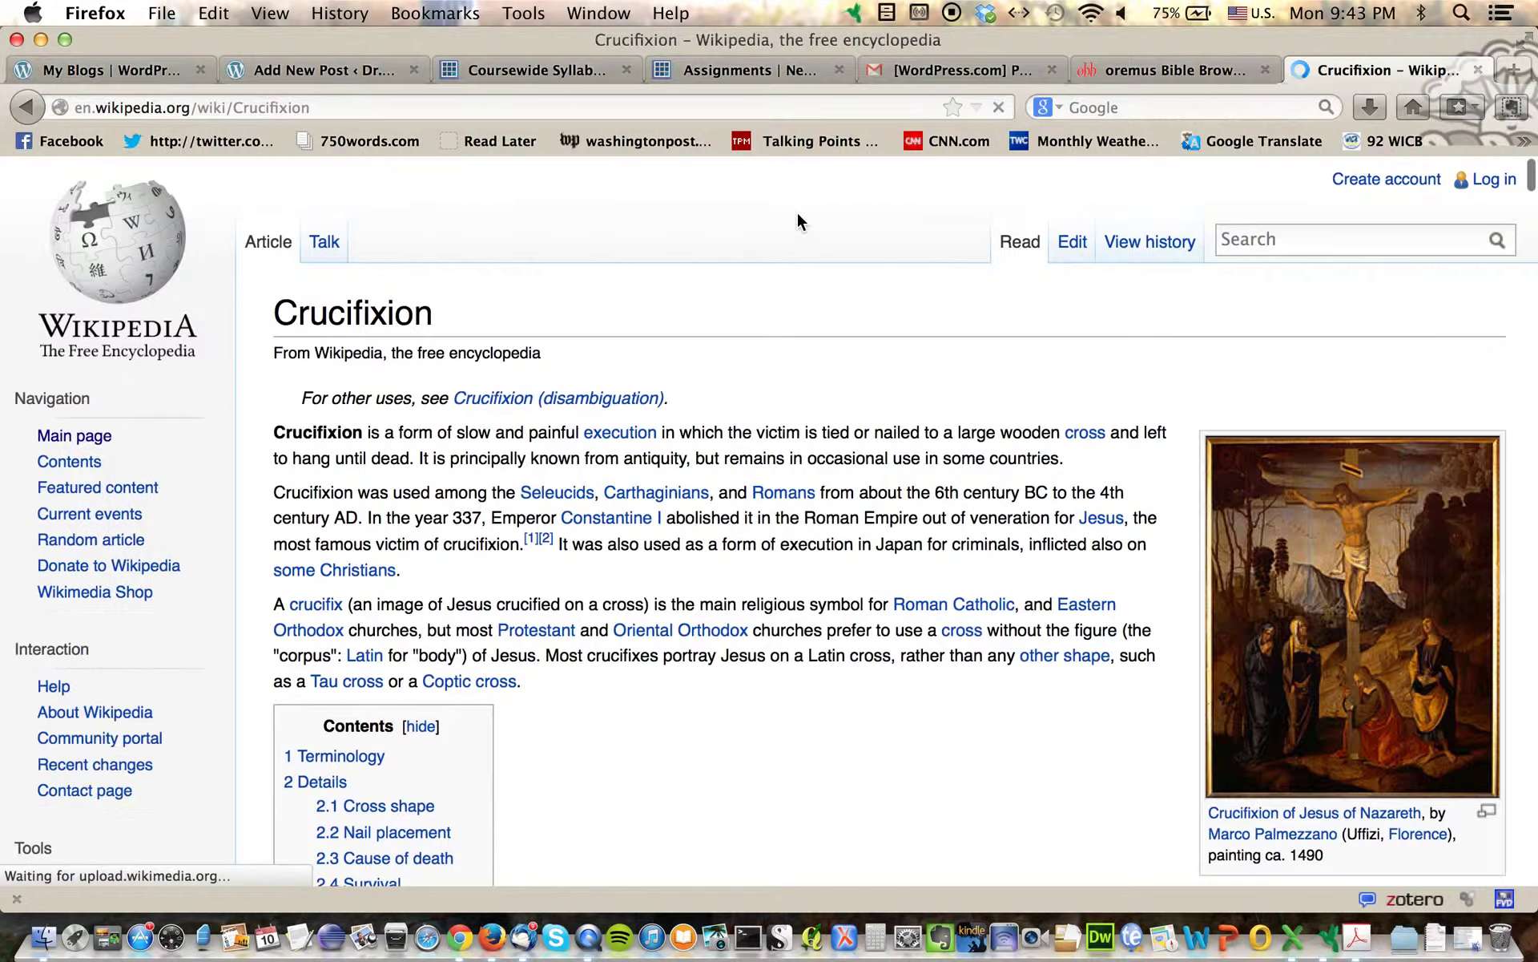
pyautogui.scroll(-2, 1120, 713)
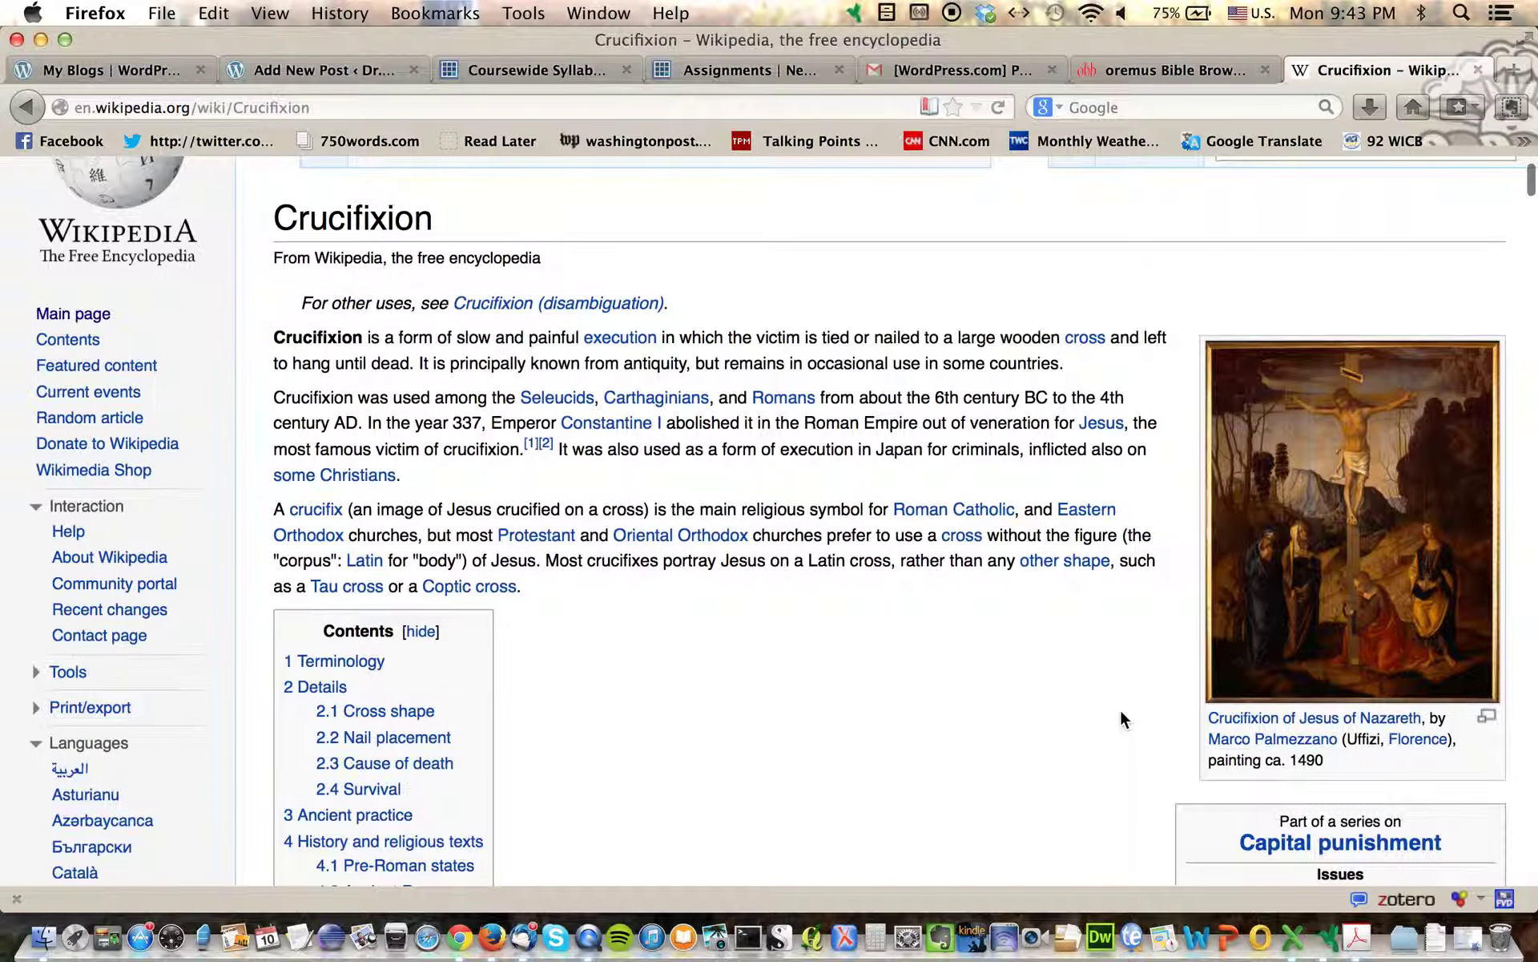
pyautogui.click(1352, 522)
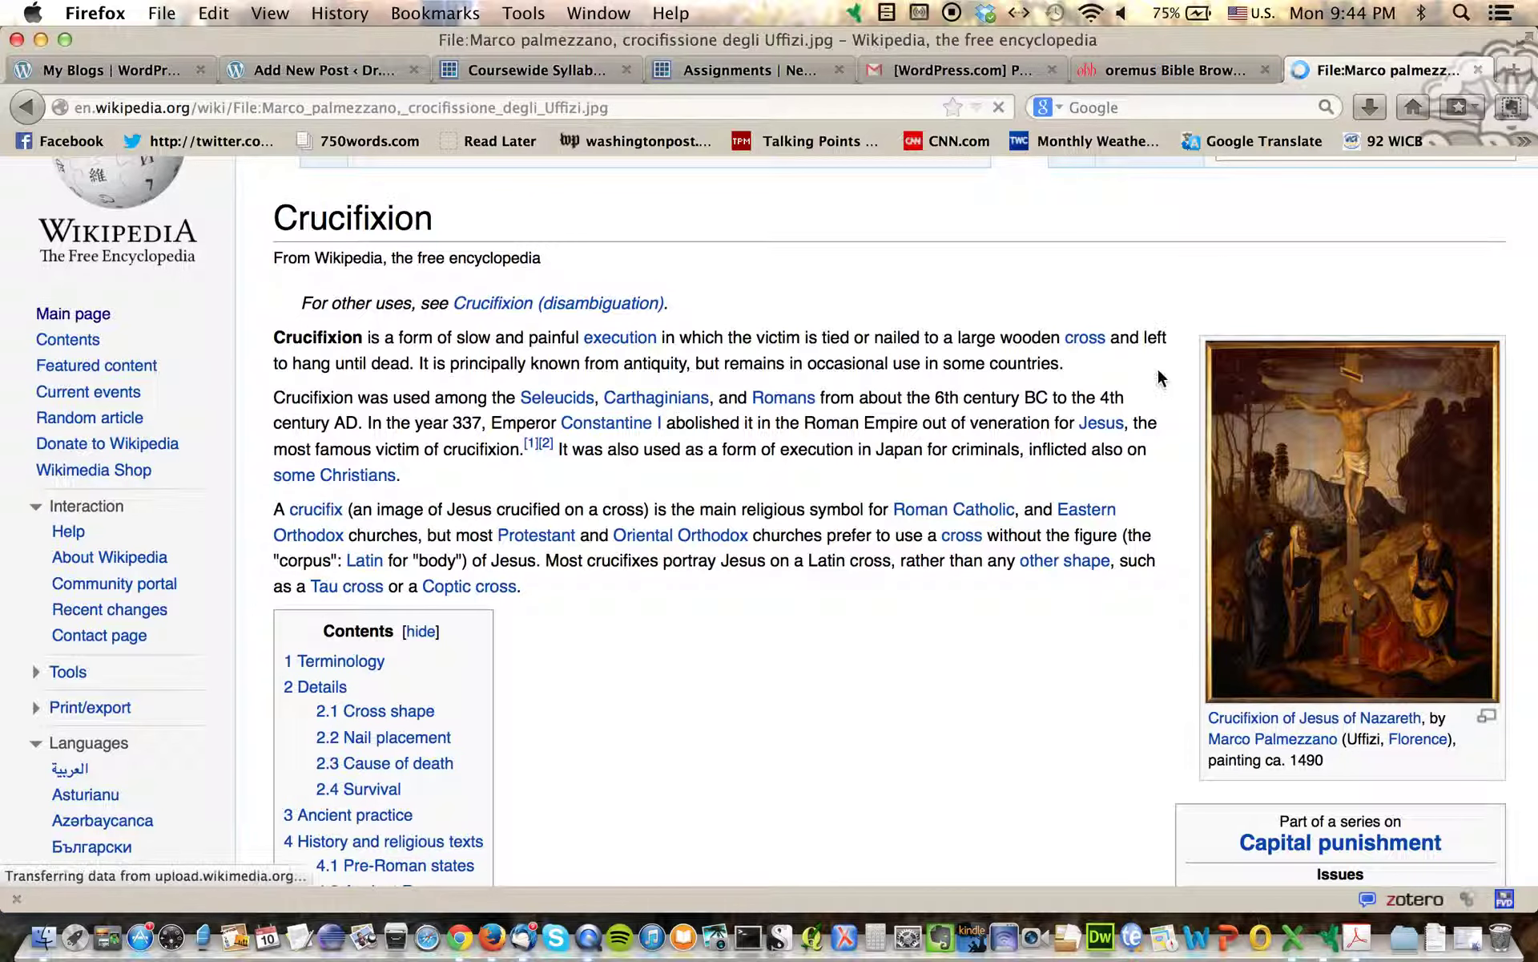
# Step: Open the painting's description page on Wikimedia Commons and examine its author, source and copyright permission details
pyautogui.scroll(-4, 999, 533)
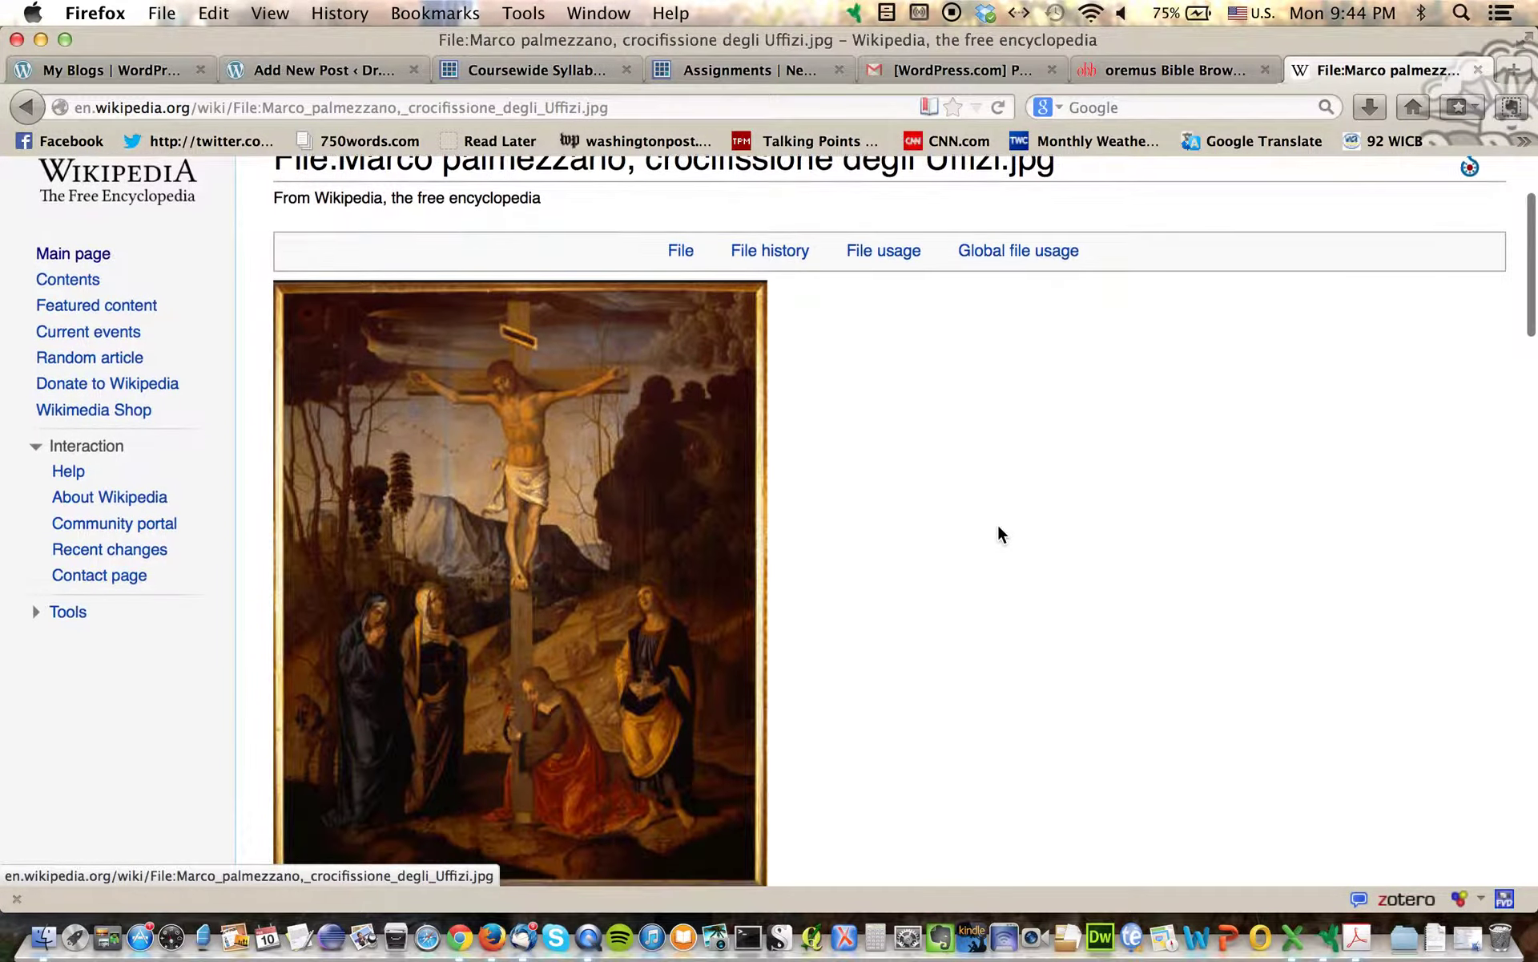
pyautogui.scroll(-5, 999, 533)
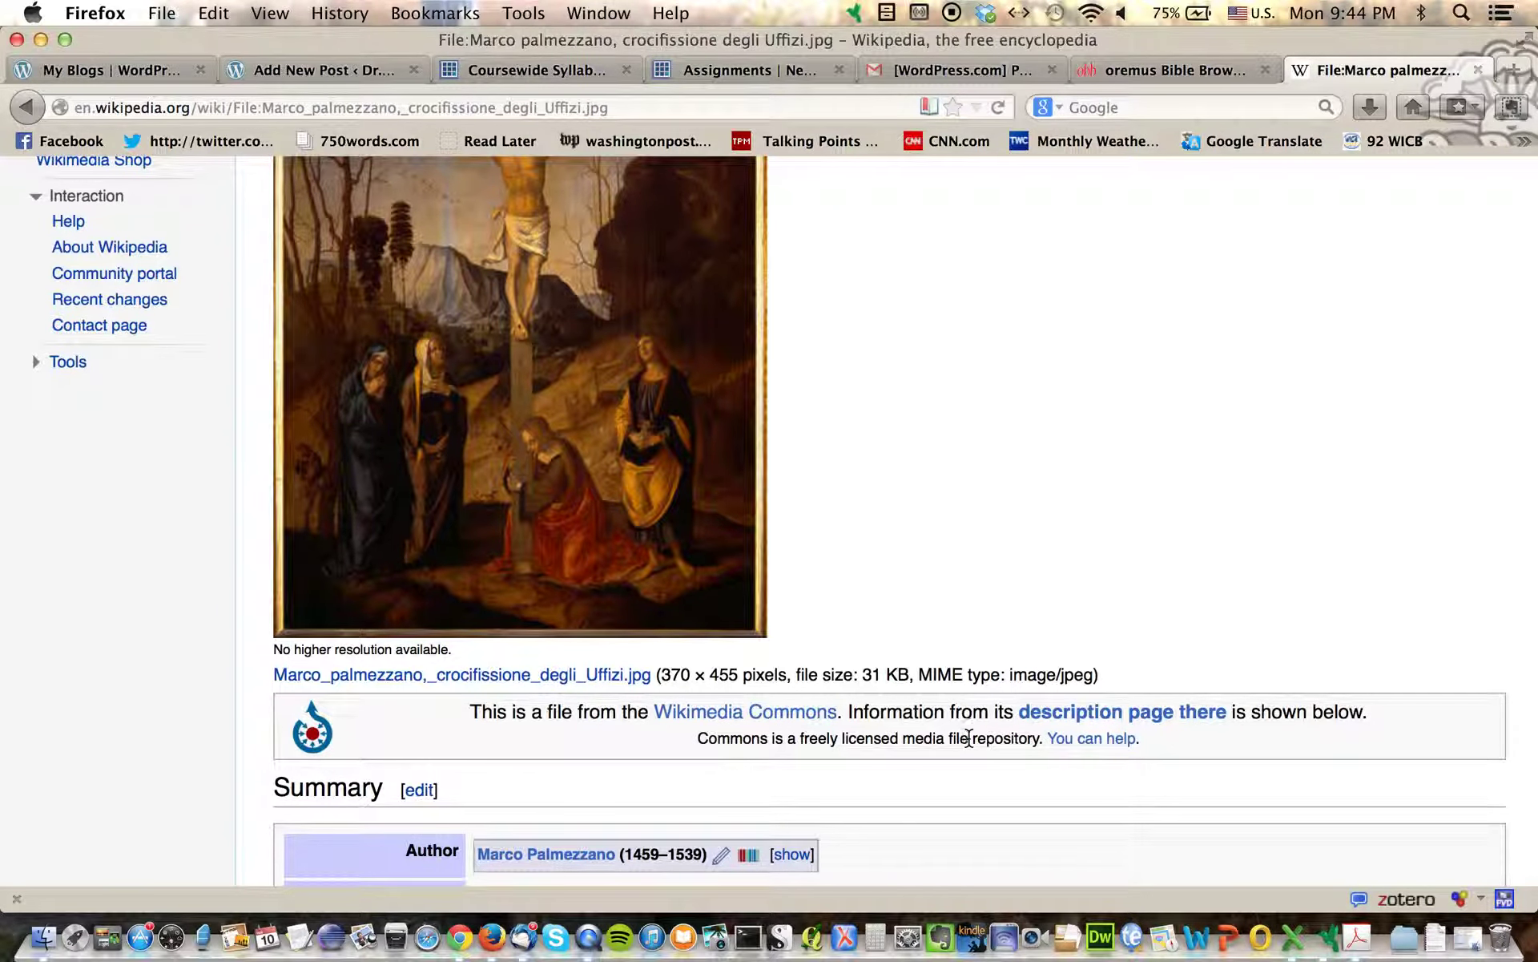
pyautogui.click(1072, 708)
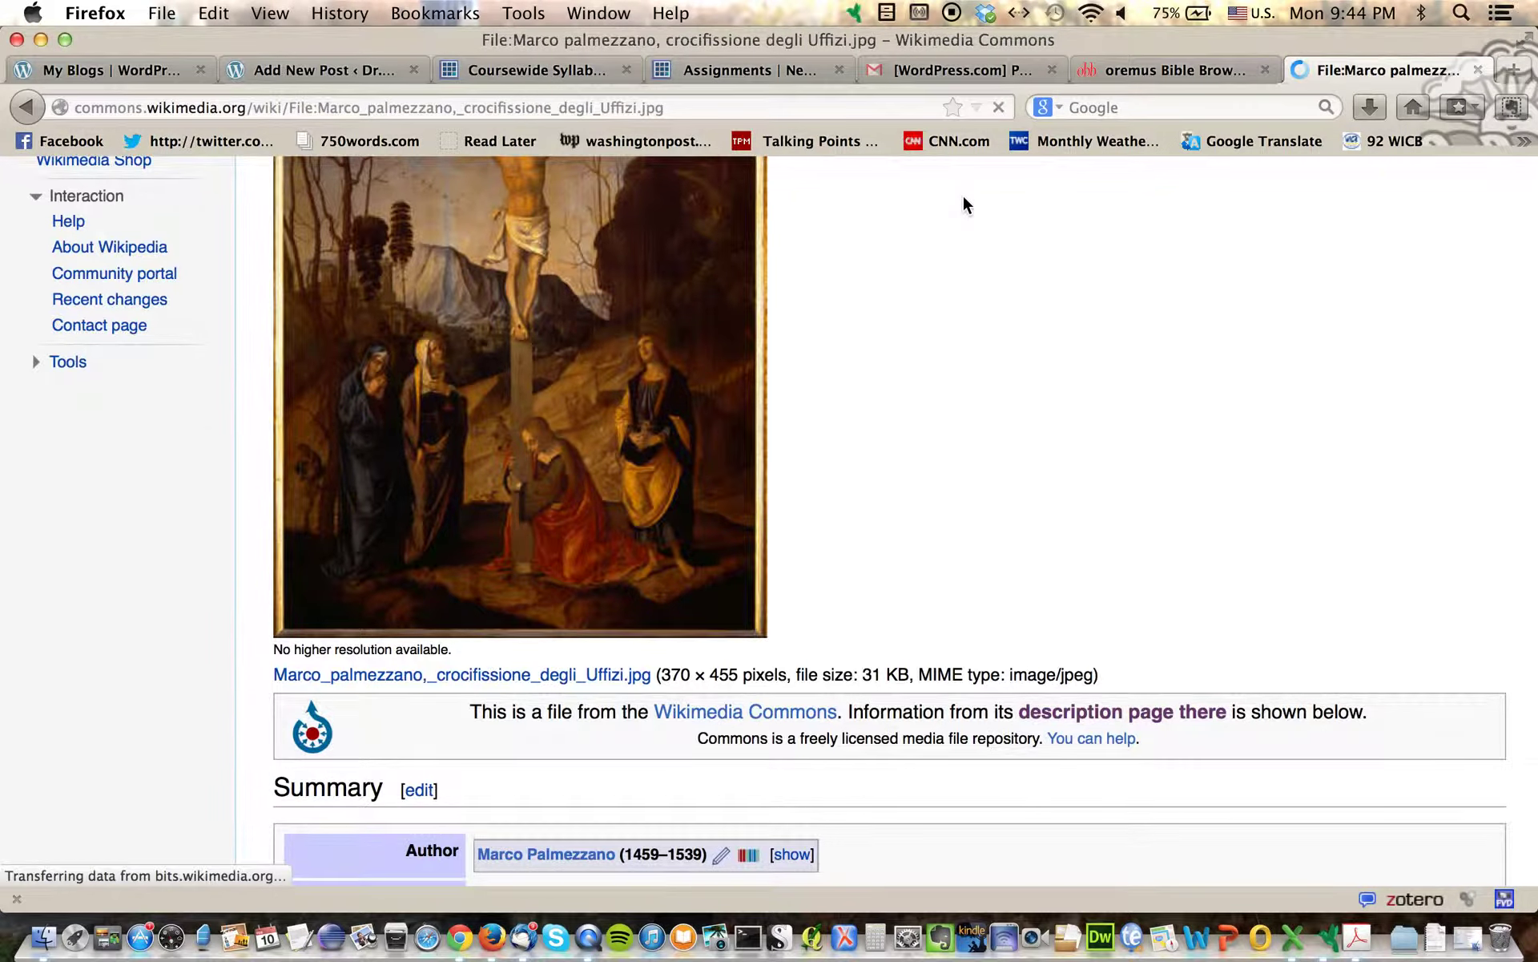
pyautogui.scroll(-5, 954, 767)
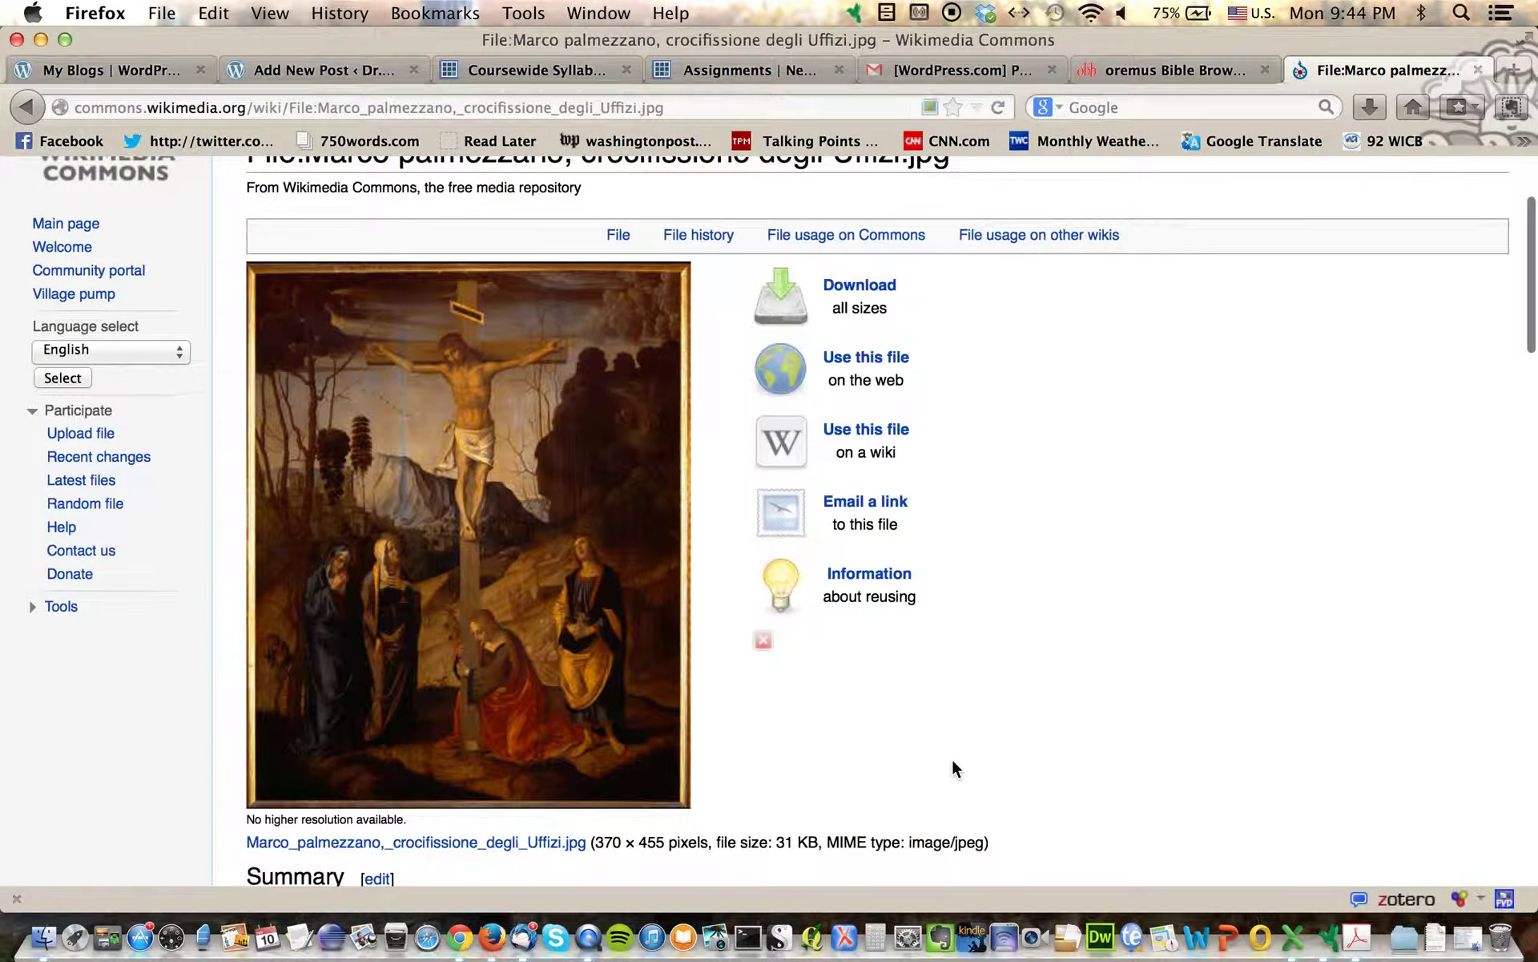
pyautogui.scroll(-8, 953, 768)
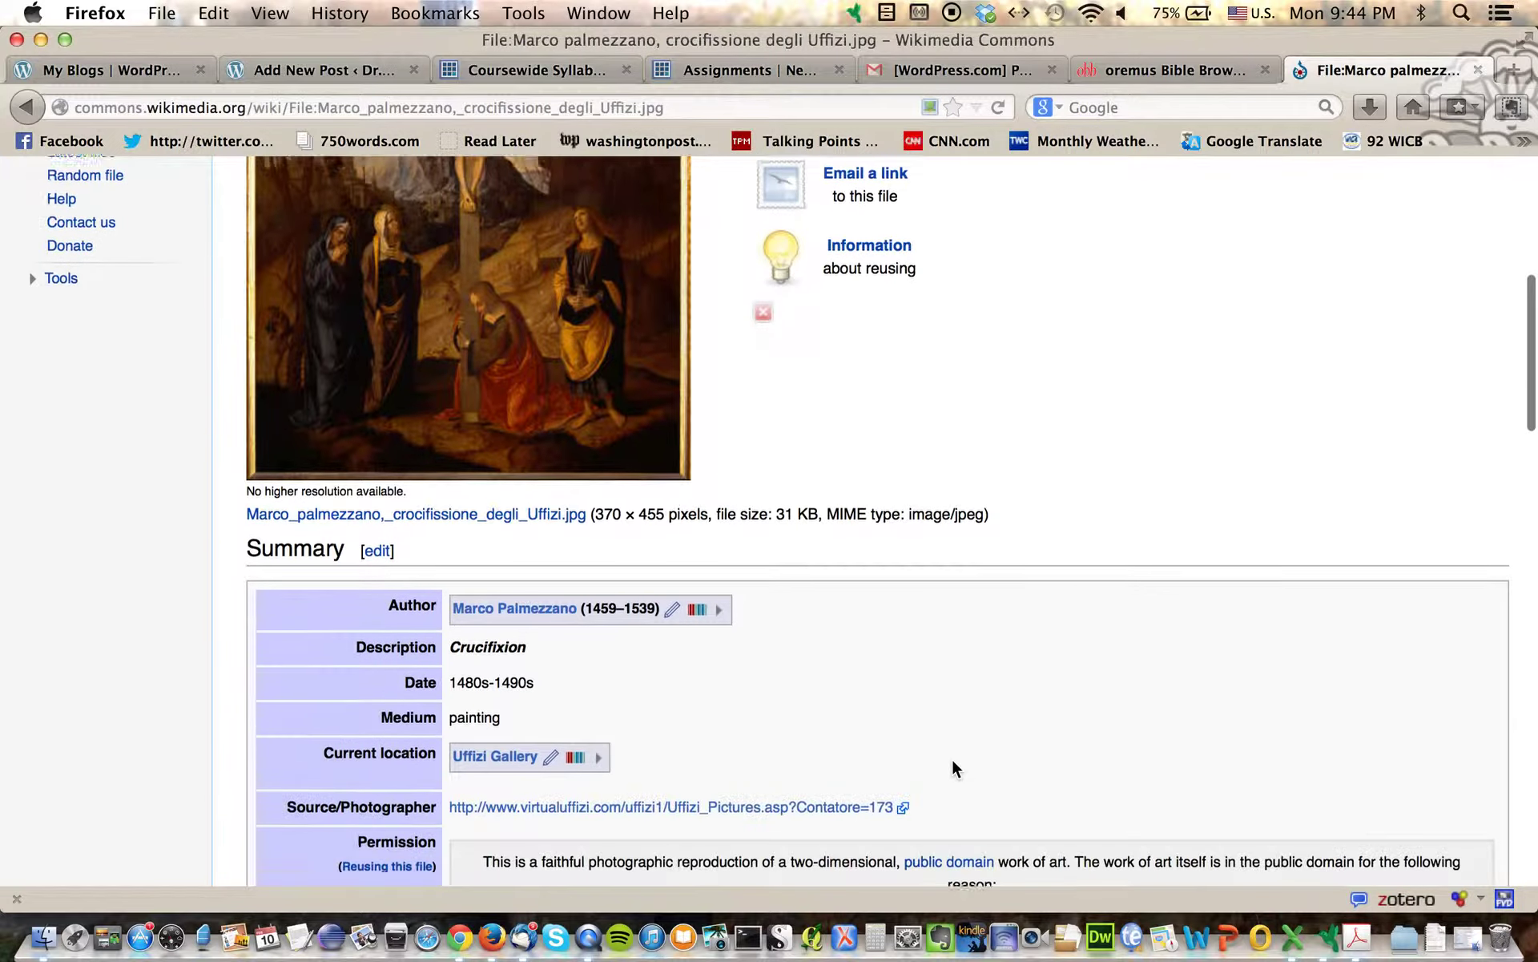
pyautogui.scroll(-2, 954, 768)
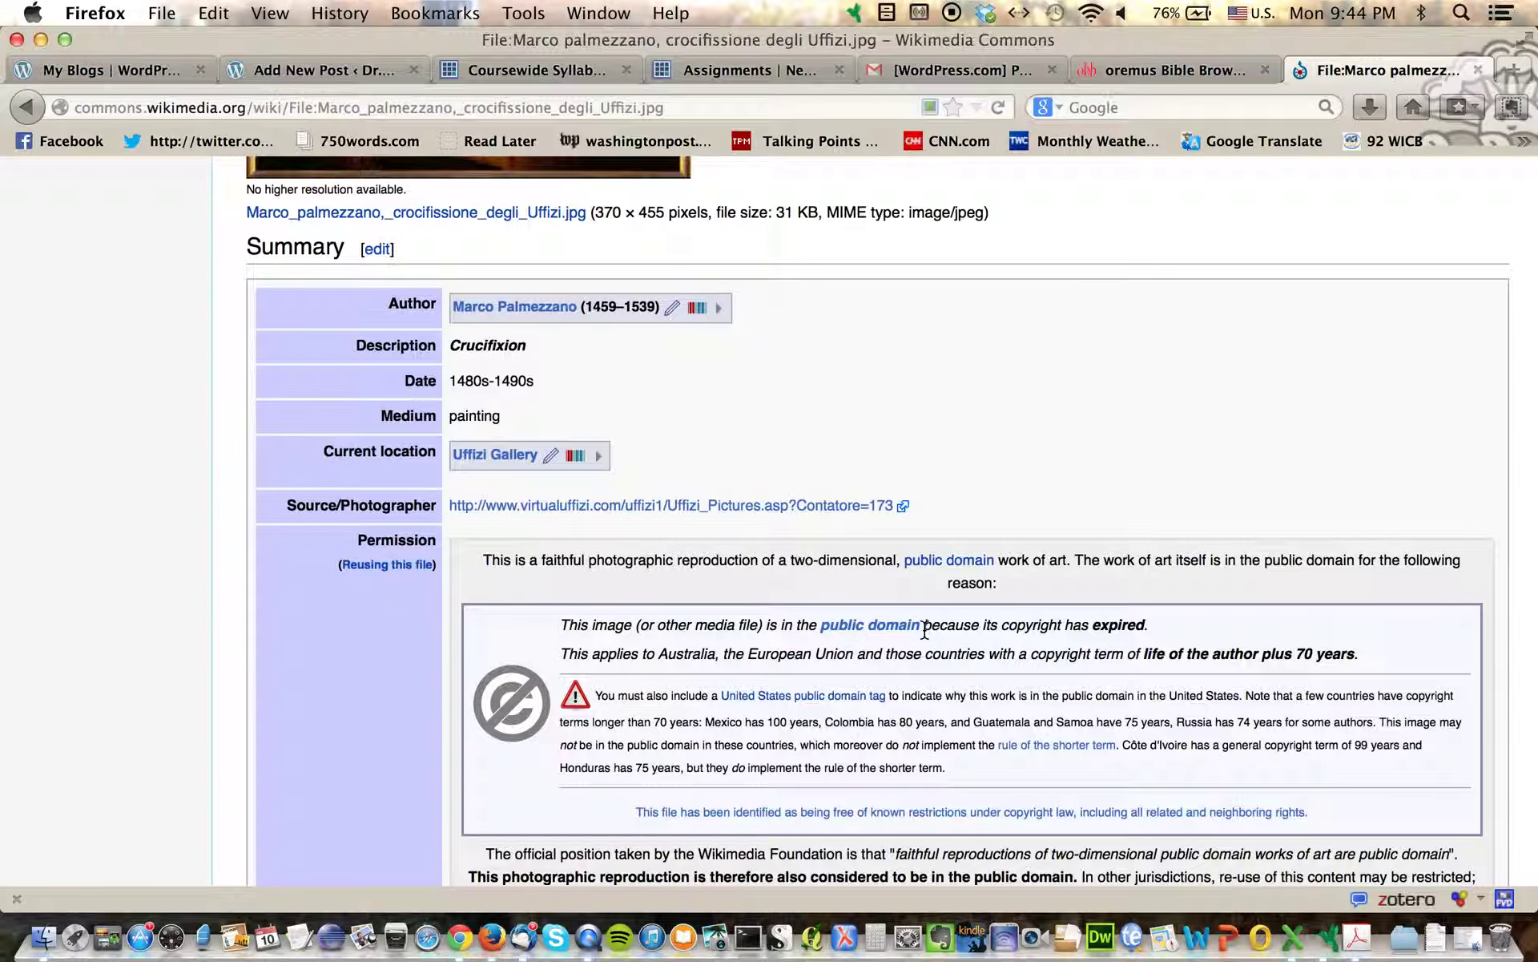
pyautogui.scroll(-1, 767, 722)
pyautogui.scroll(-3, 767, 724)
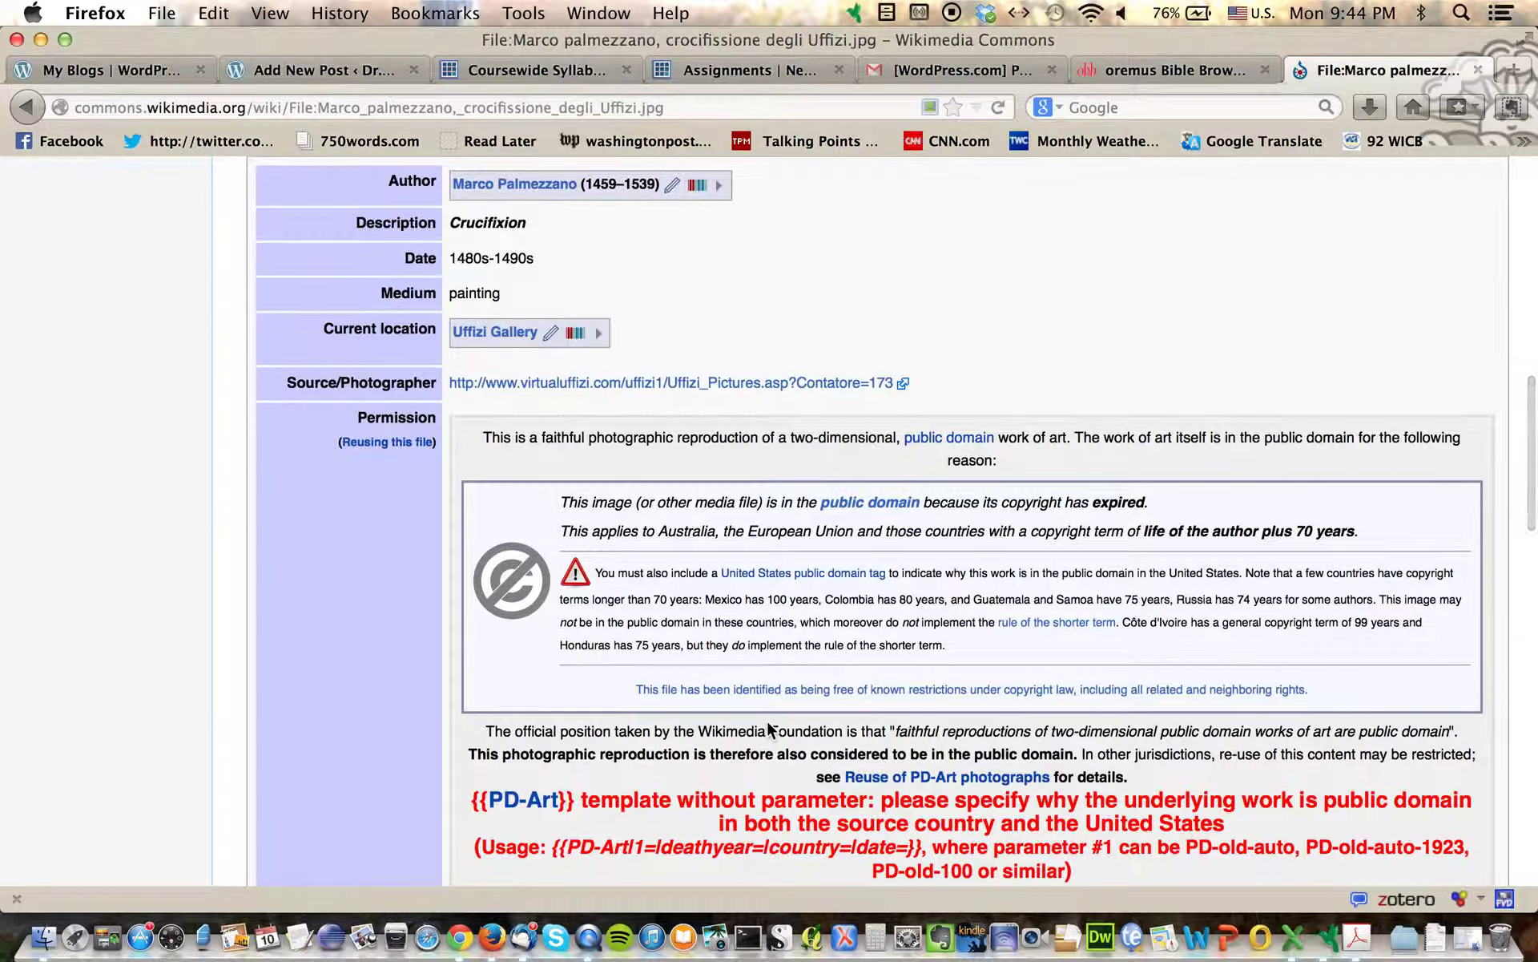
pyautogui.scroll(-2, 767, 719)
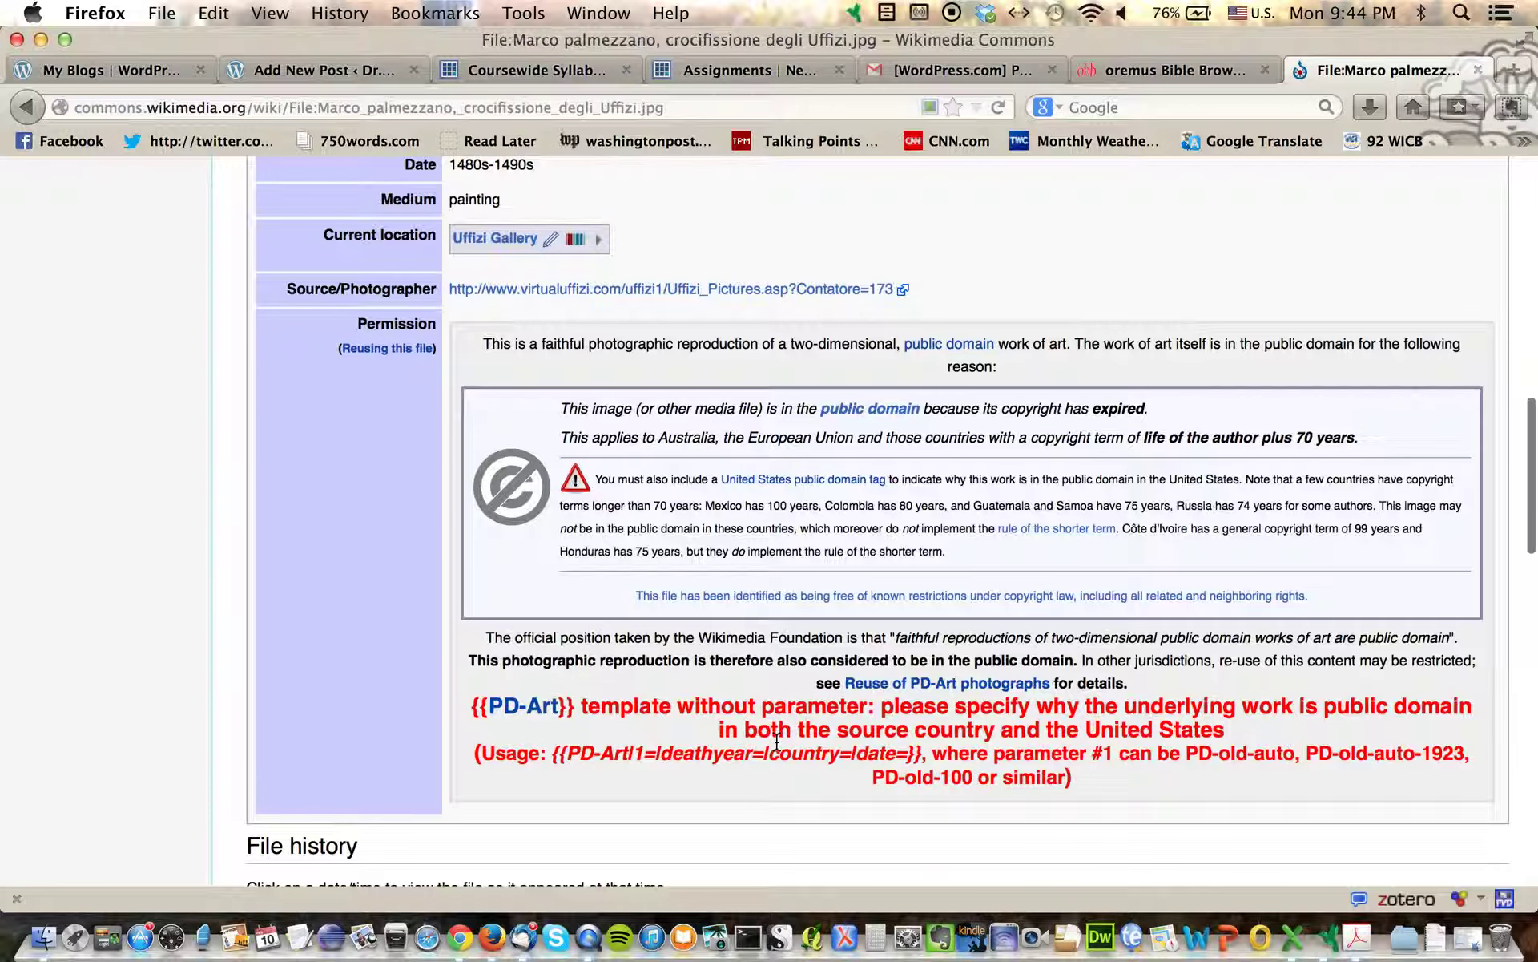
# Step: Examine the painting's public domain notice, author, date and source details on its Commons page
pyautogui.scroll(2, 786, 609)
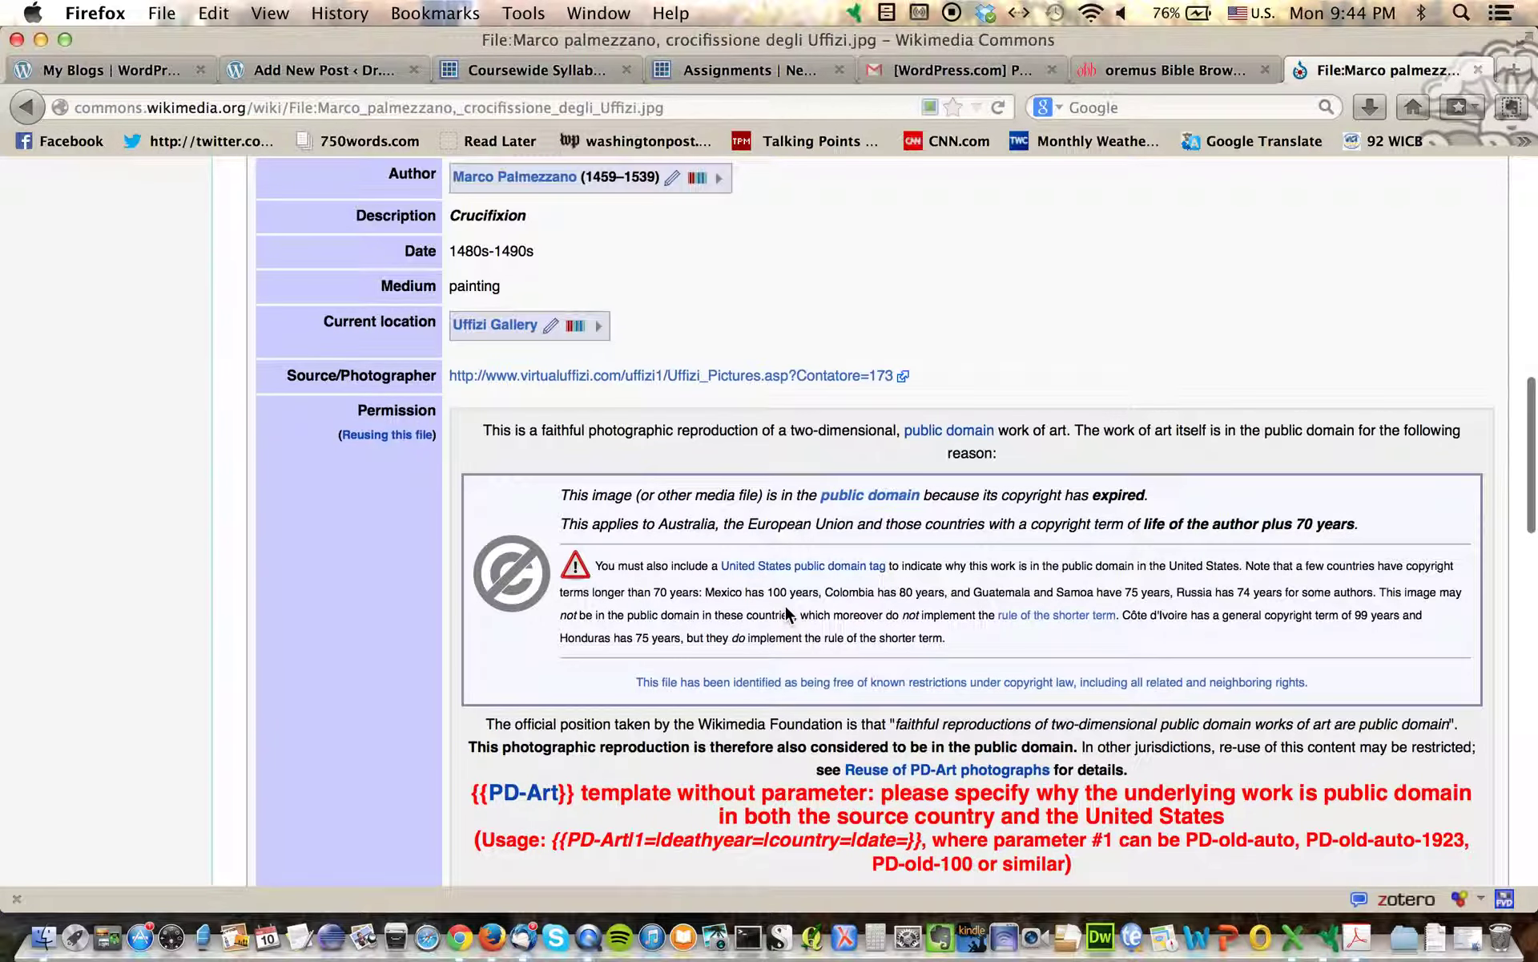
pyautogui.scroll(4, 787, 613)
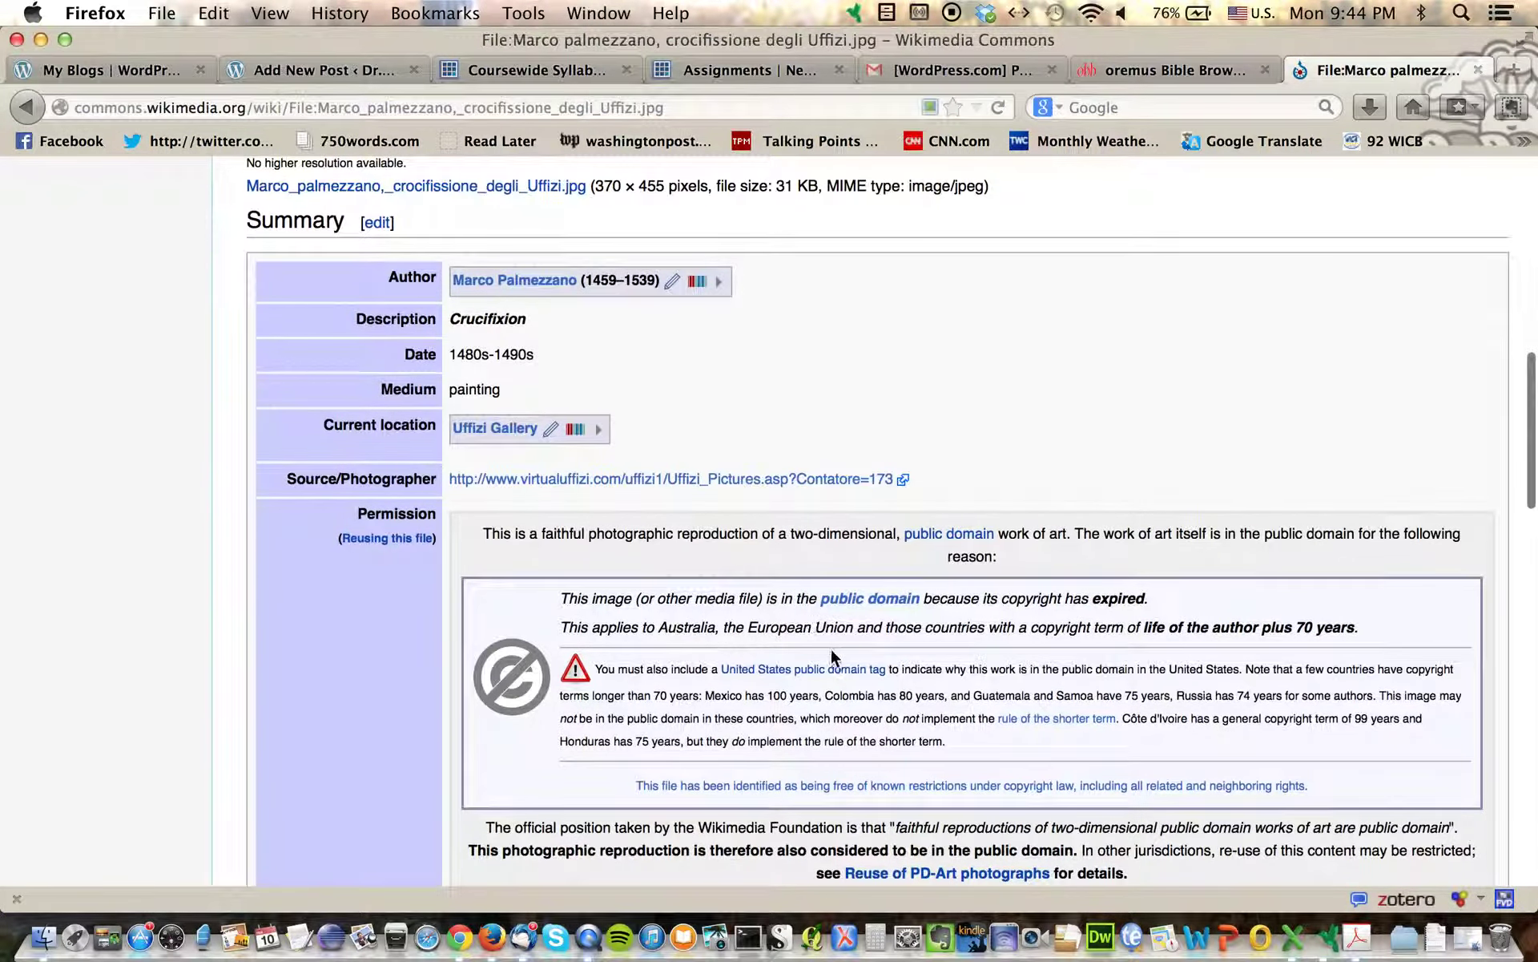
pyautogui.scroll(-4, 847, 758)
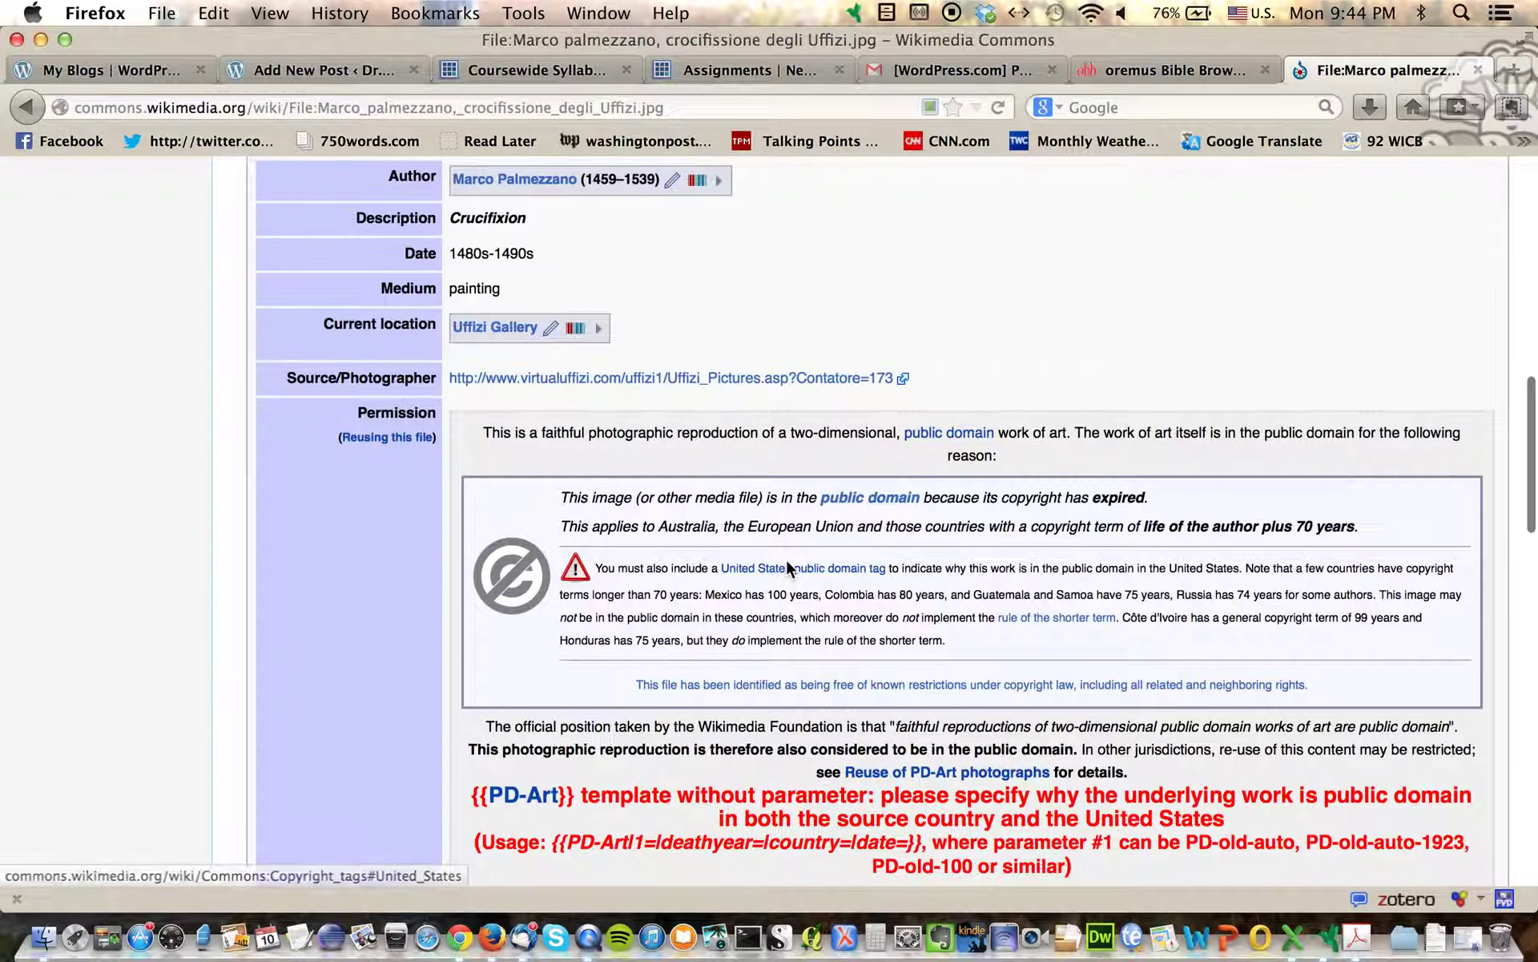
pyautogui.scroll(3, 788, 568)
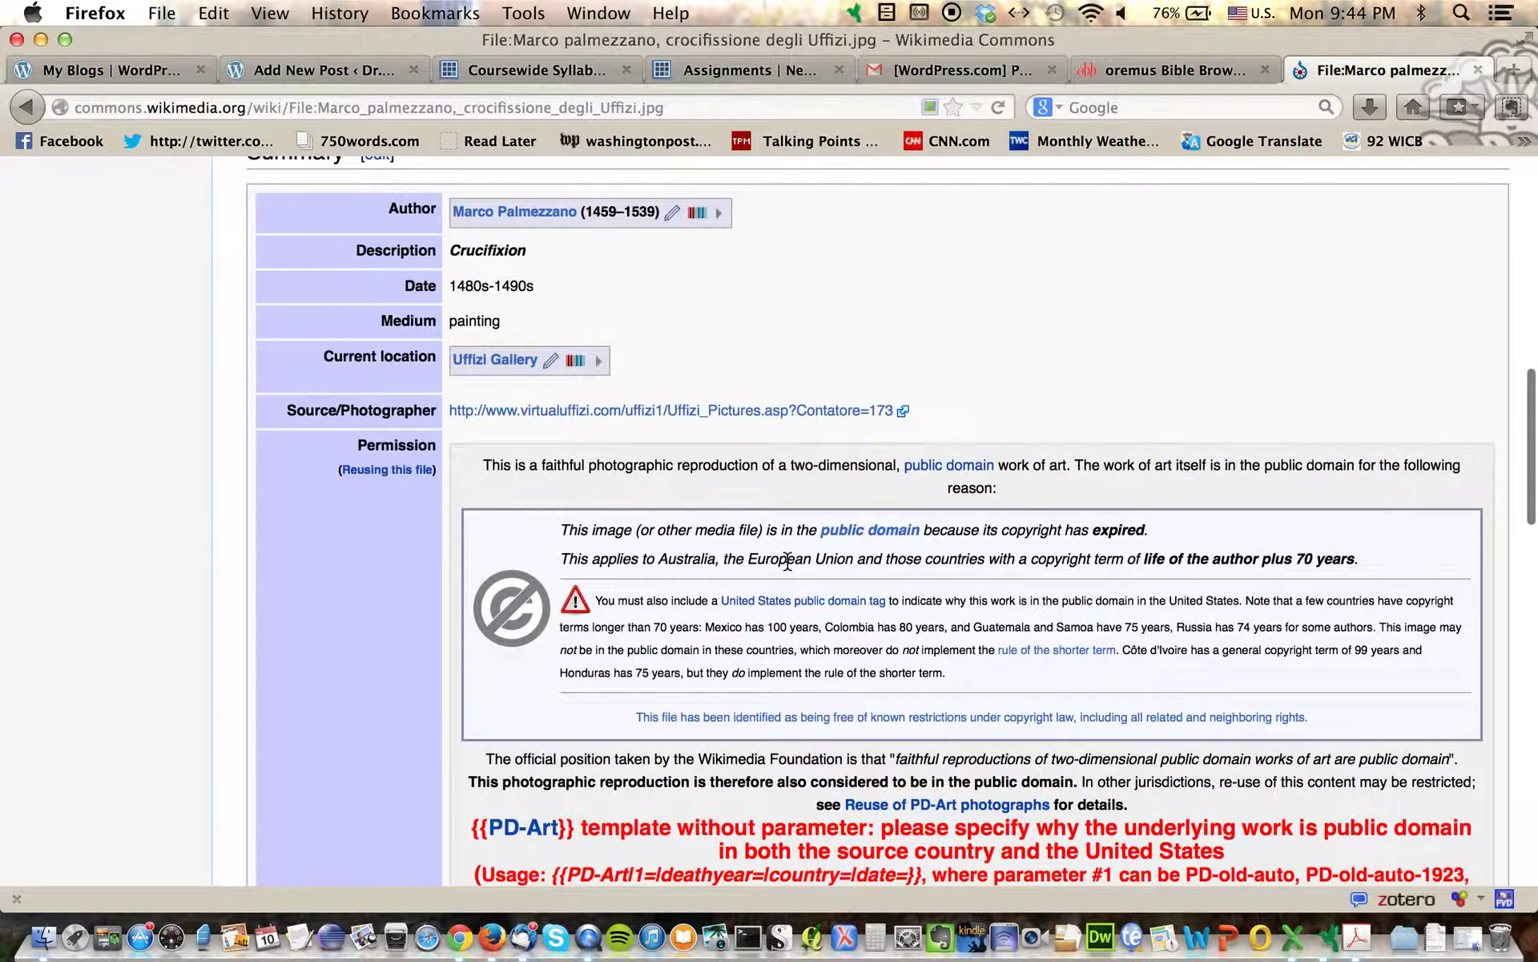
pyautogui.scroll(2, 787, 561)
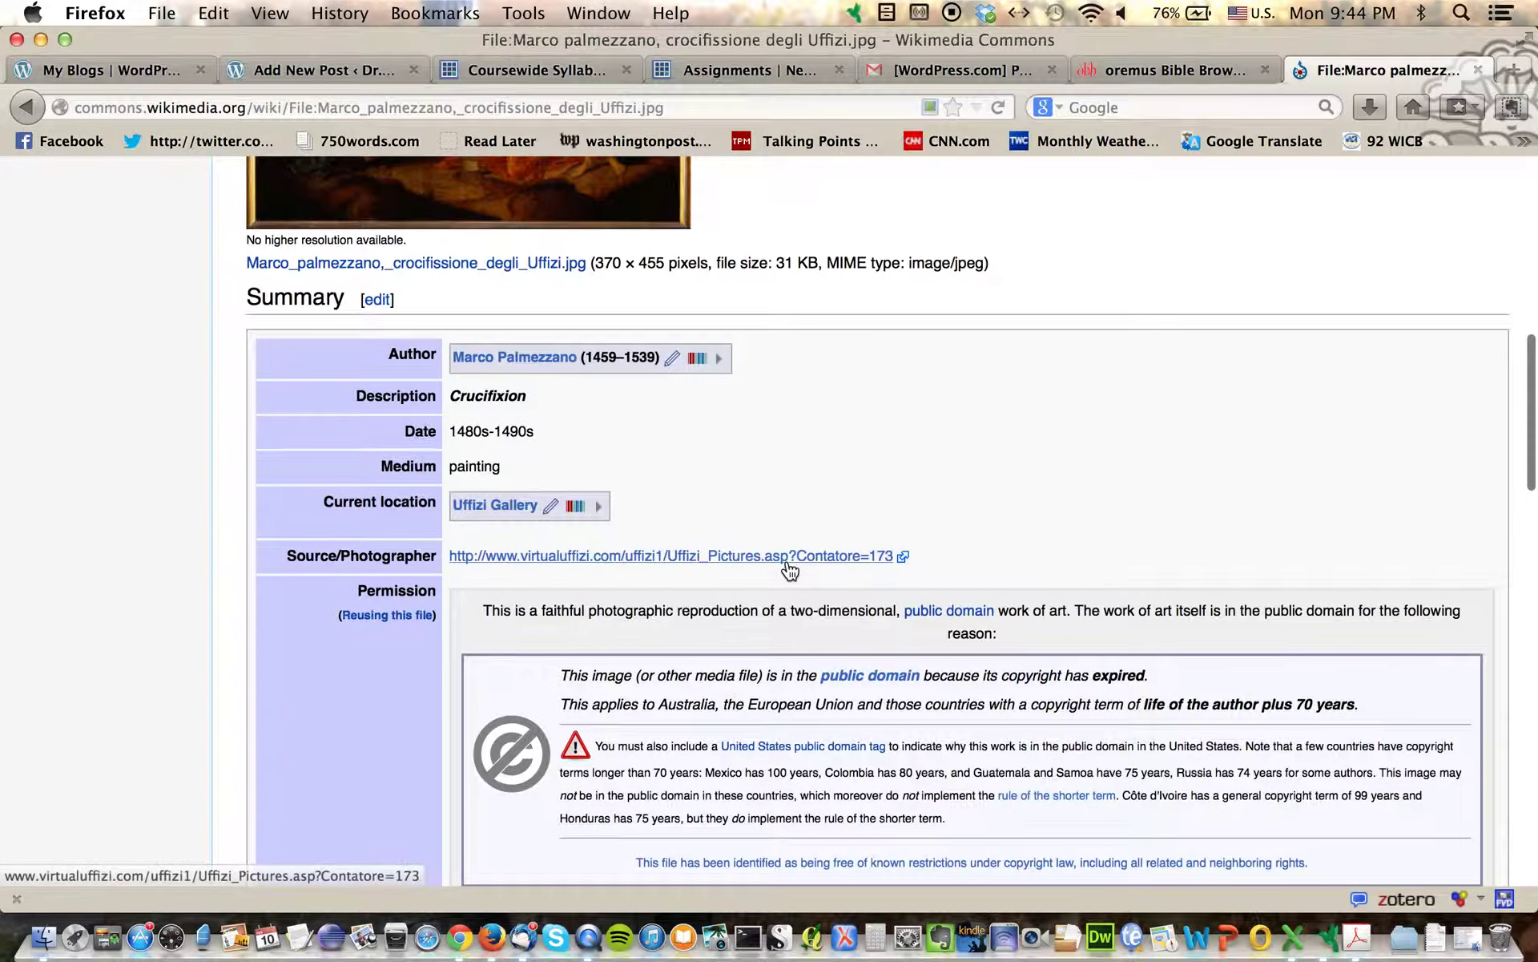
pyautogui.scroll(-1, 793, 574)
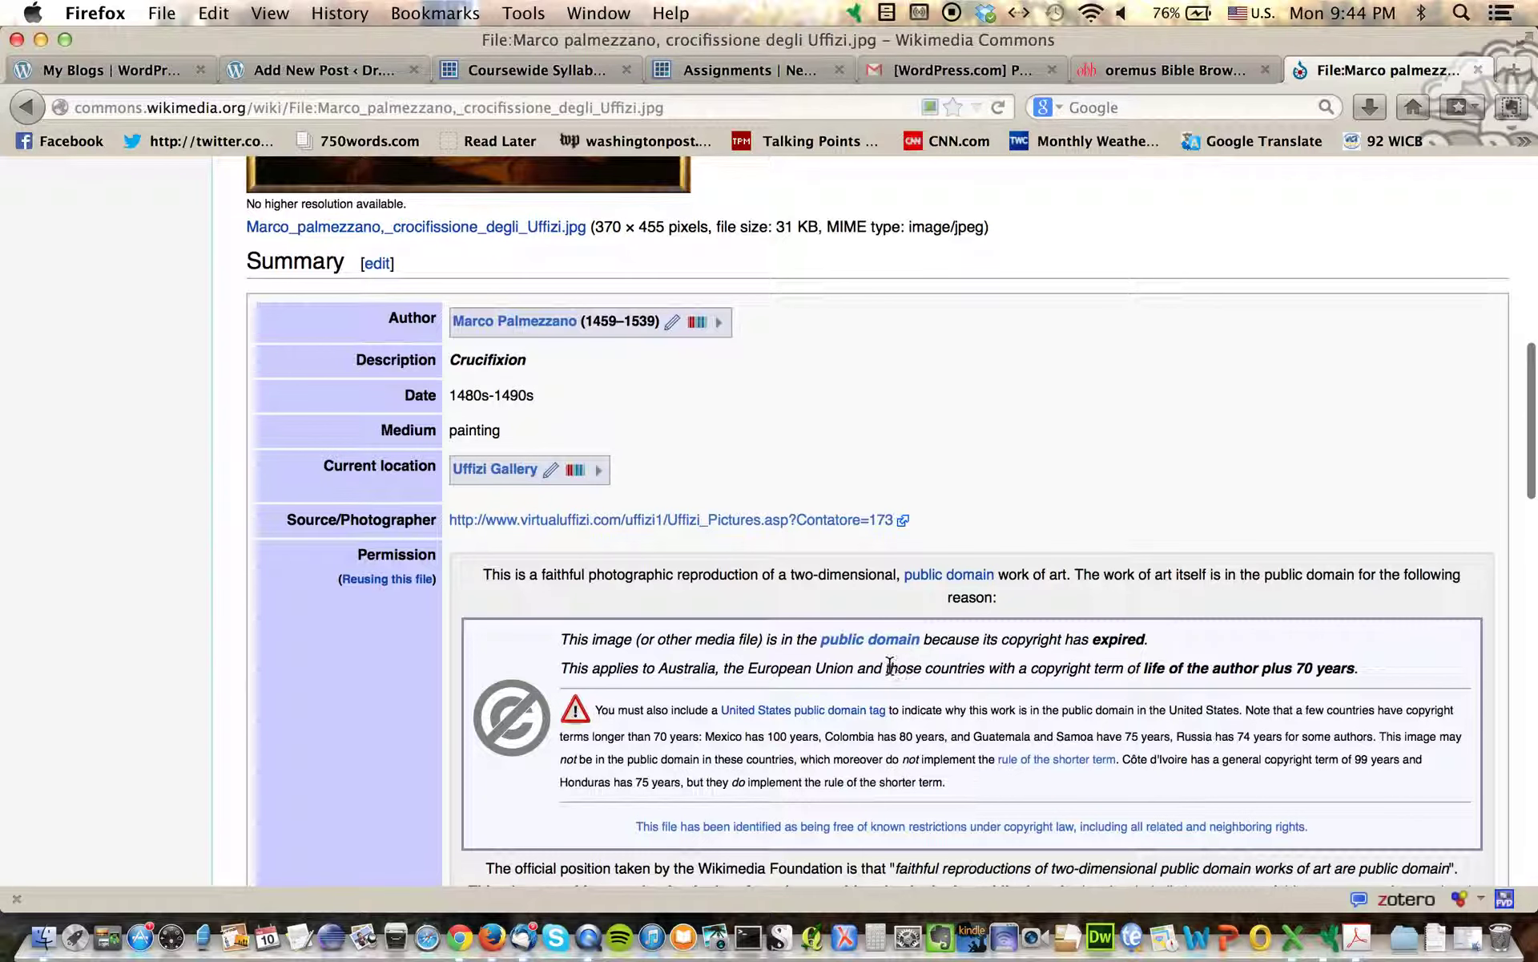
pyautogui.scroll(5, 894, 672)
pyautogui.scroll(10, 891, 670)
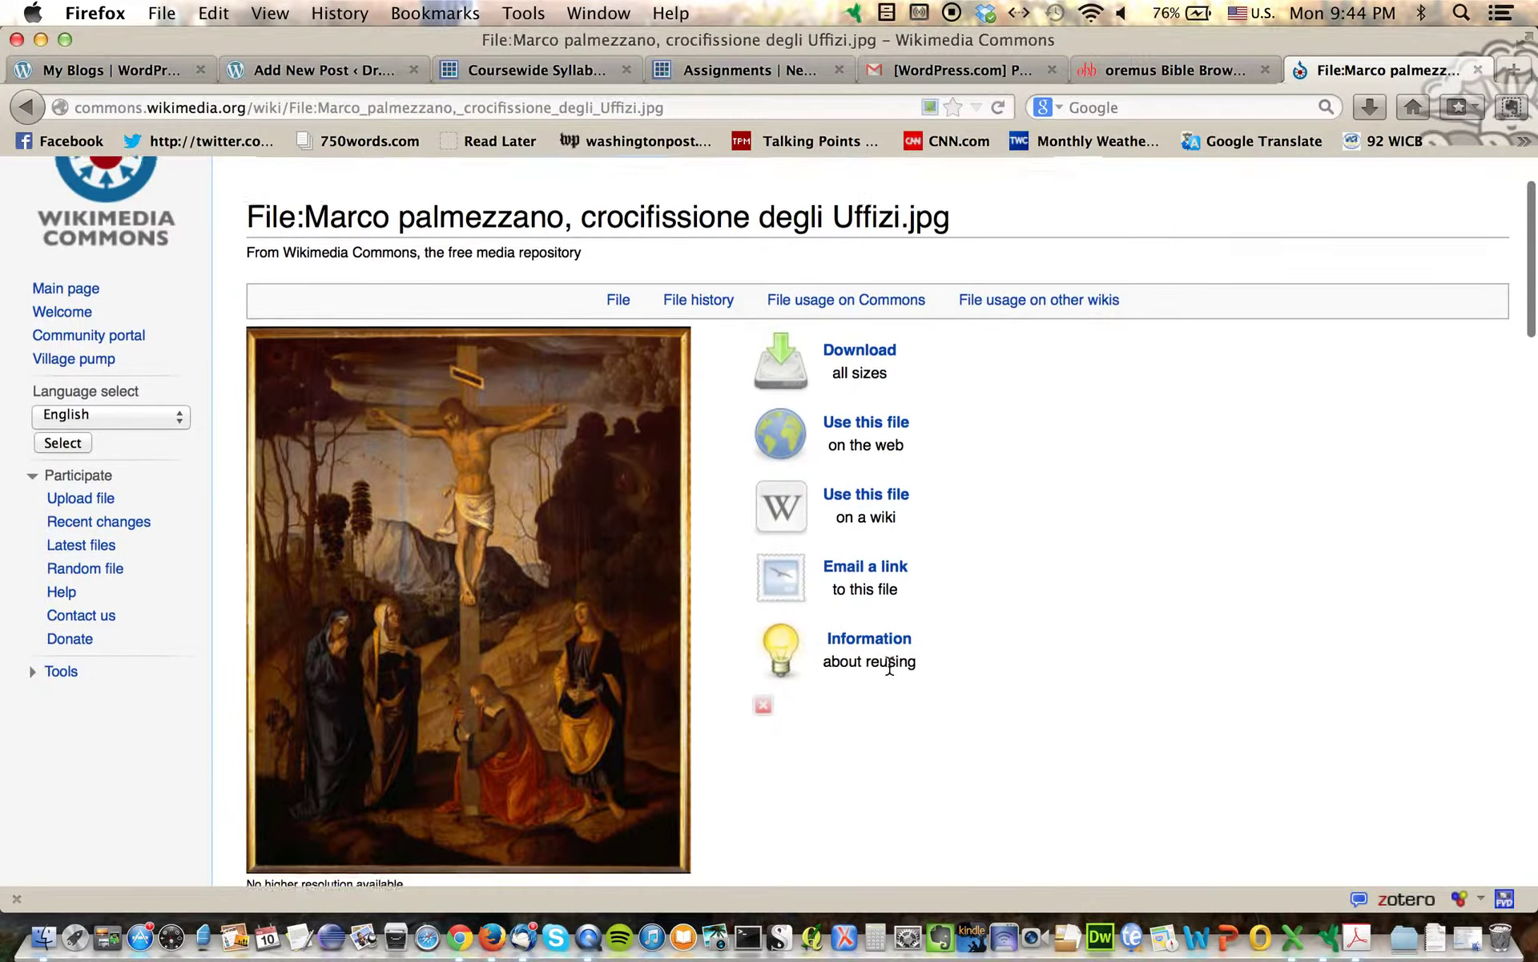
# Step: Look over the ways to download or save the crucifixion painting, without saving it
pyautogui.scroll(-2, 889, 670)
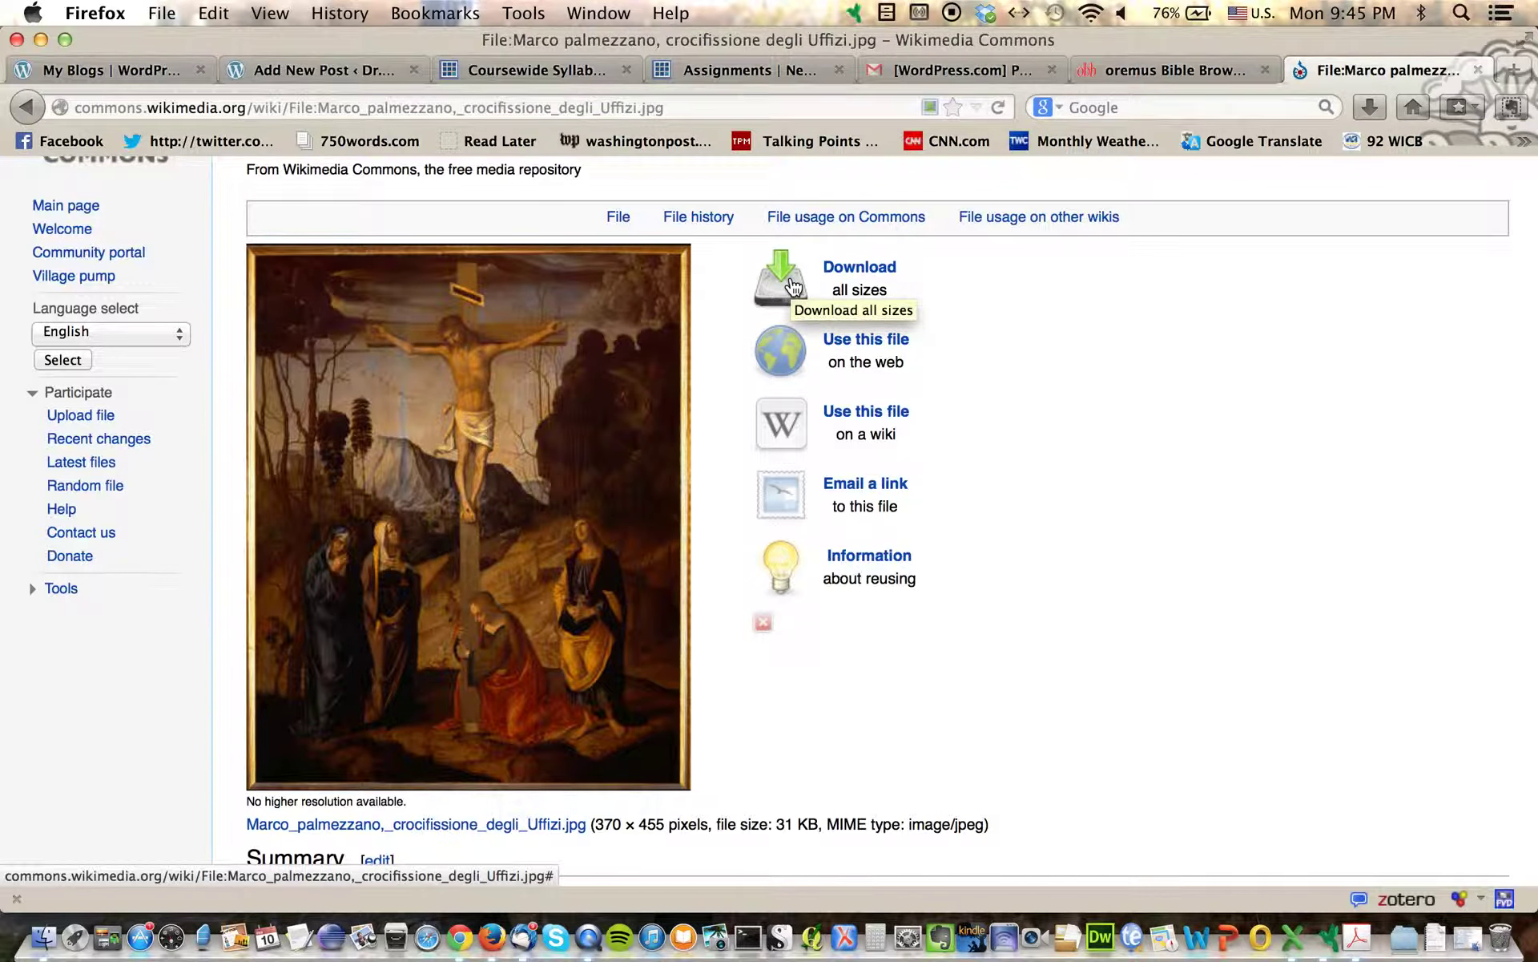
pyautogui.rightClick(517, 395)
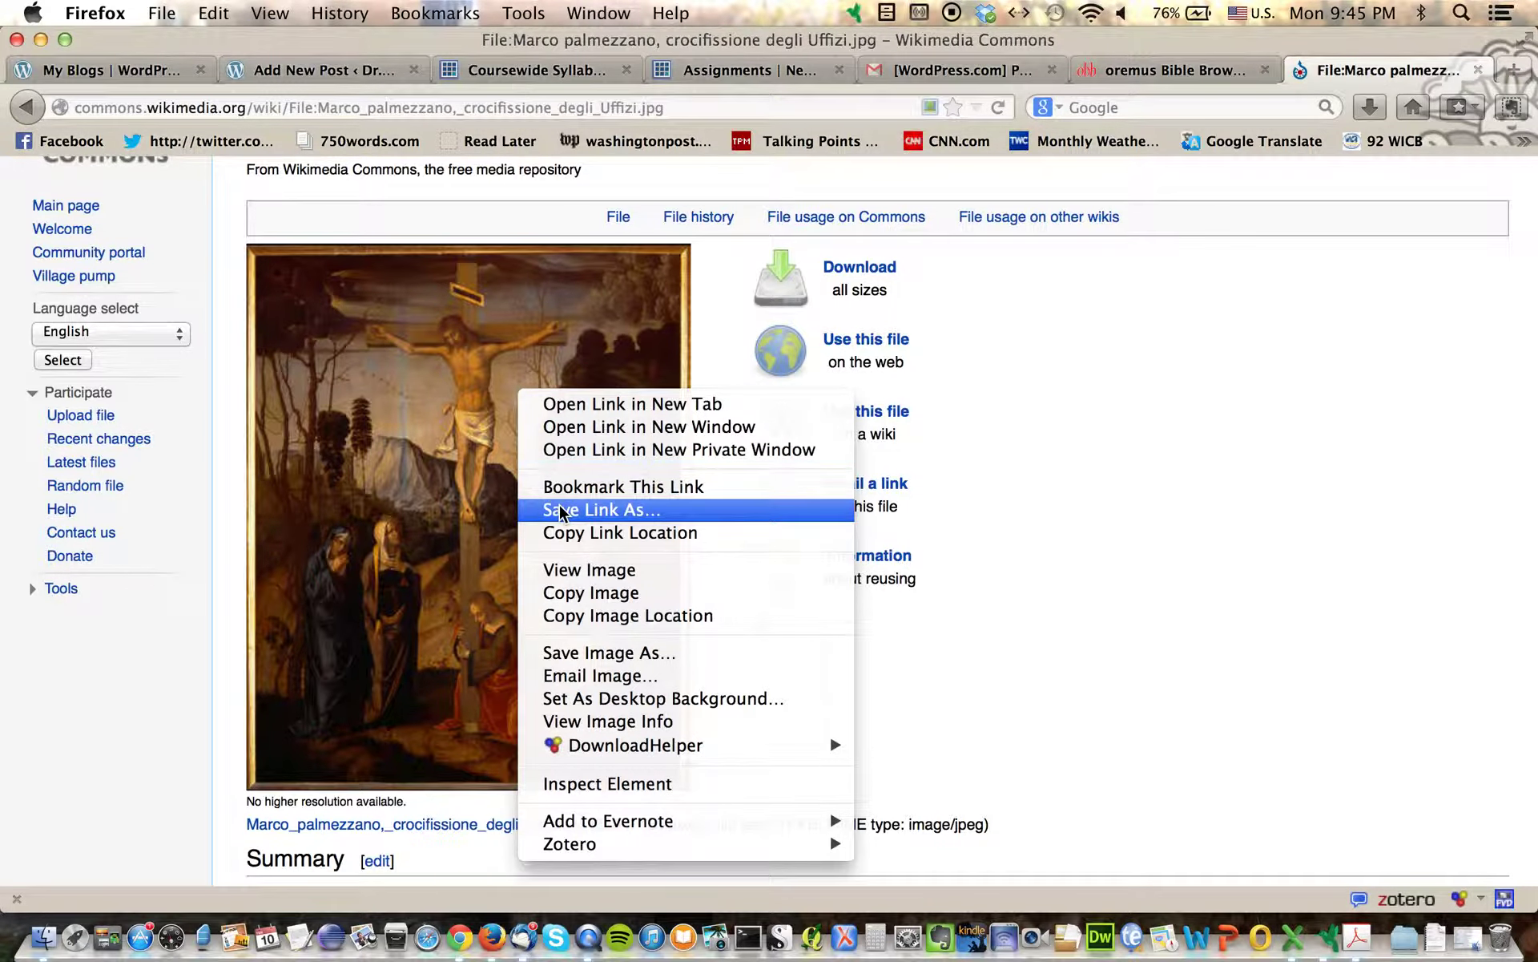
pyautogui.click(1233, 347)
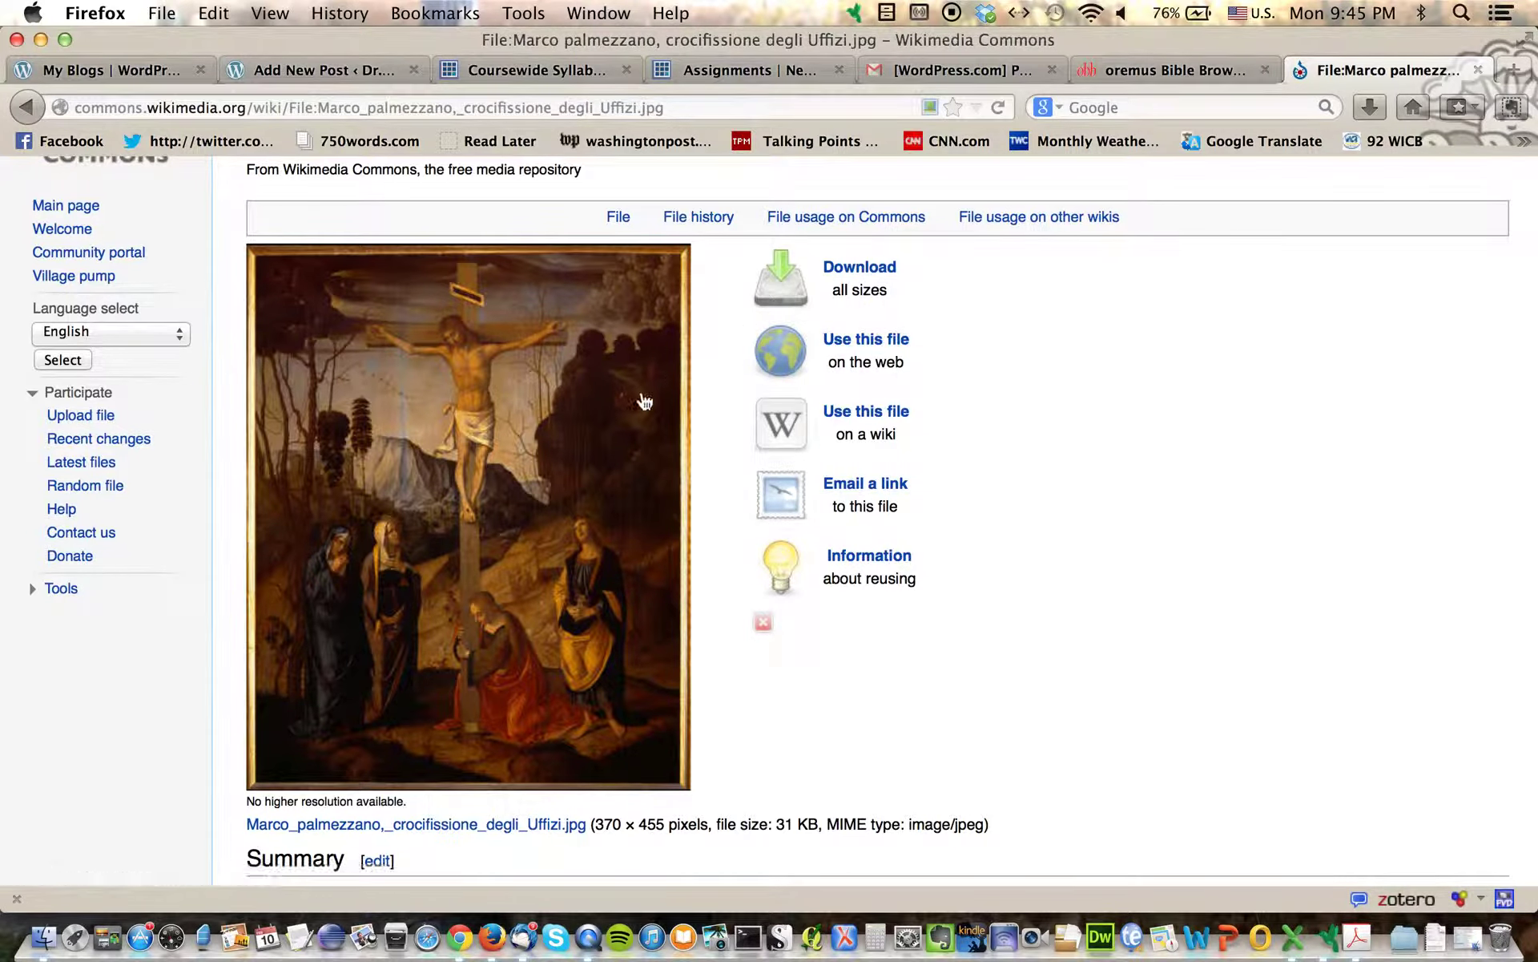
pyautogui.scroll(2, 1038, 539)
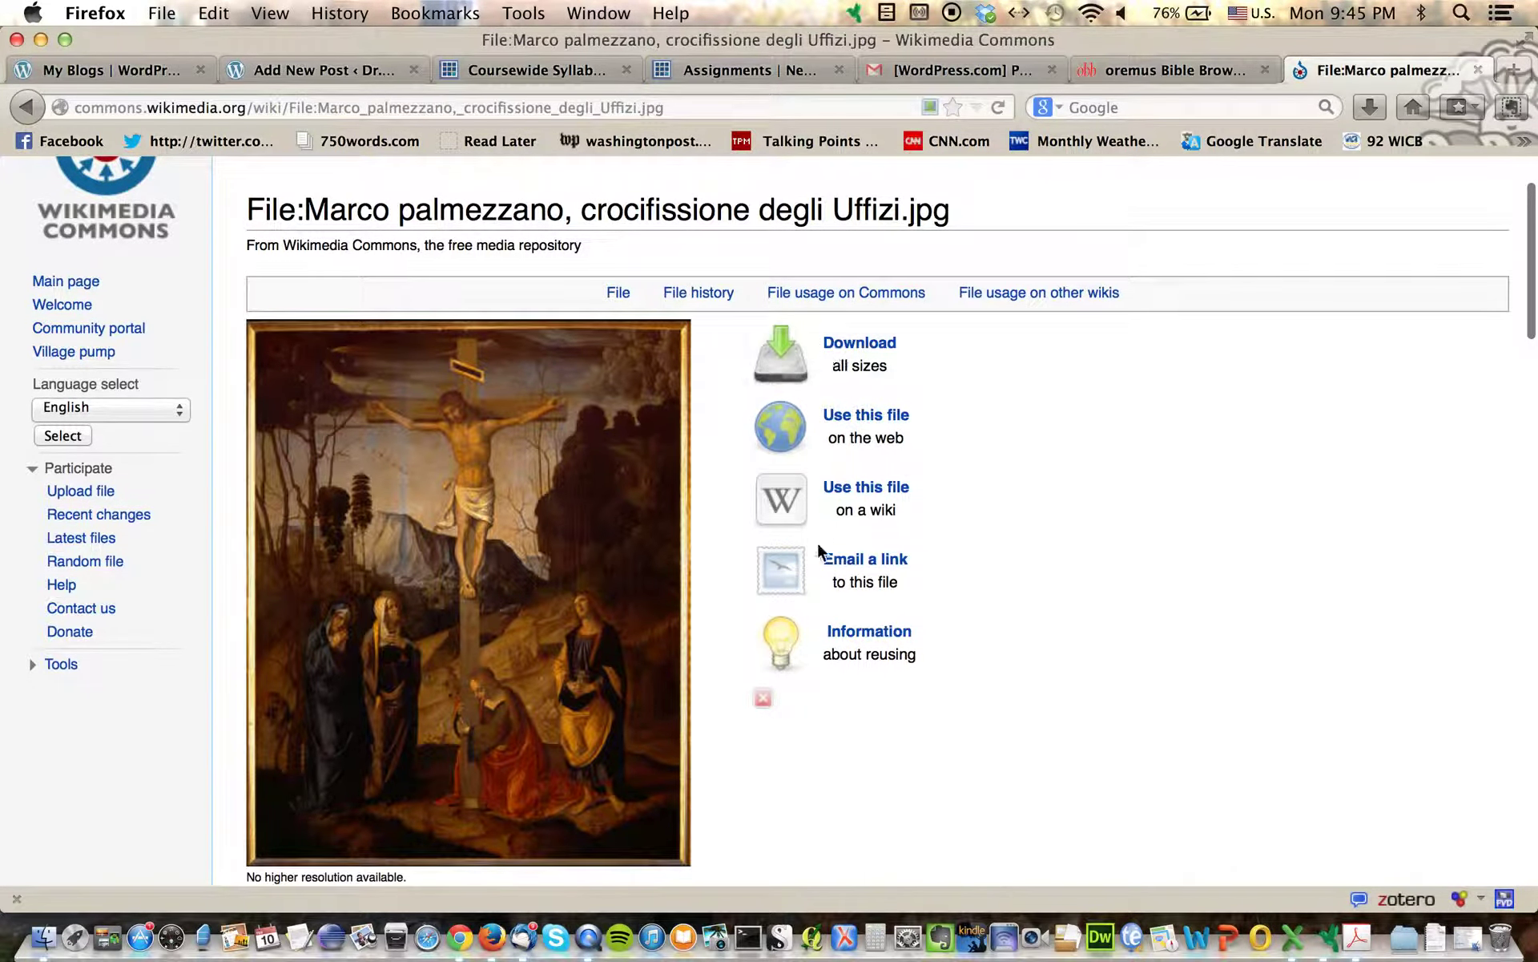
# Step: Return to the draft post and below the Mark 1:4-6 link add "[here is my amazing writing assignment]", an underscore divider and "Sources"
pyautogui.click(344, 65)
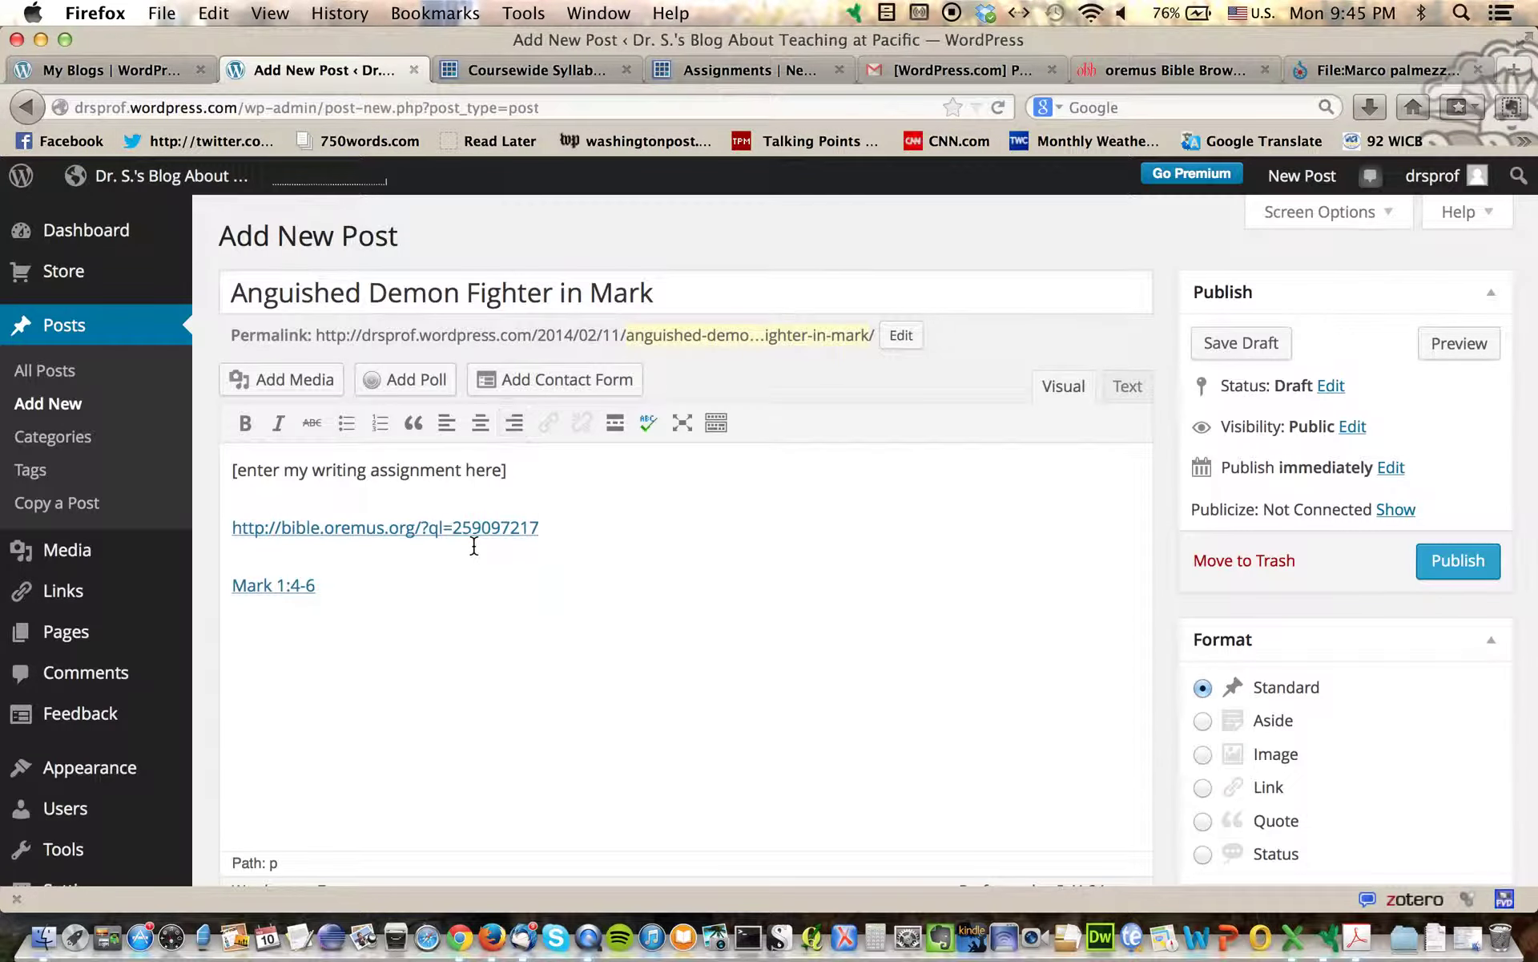
pyautogui.scroll(-1, 462, 594)
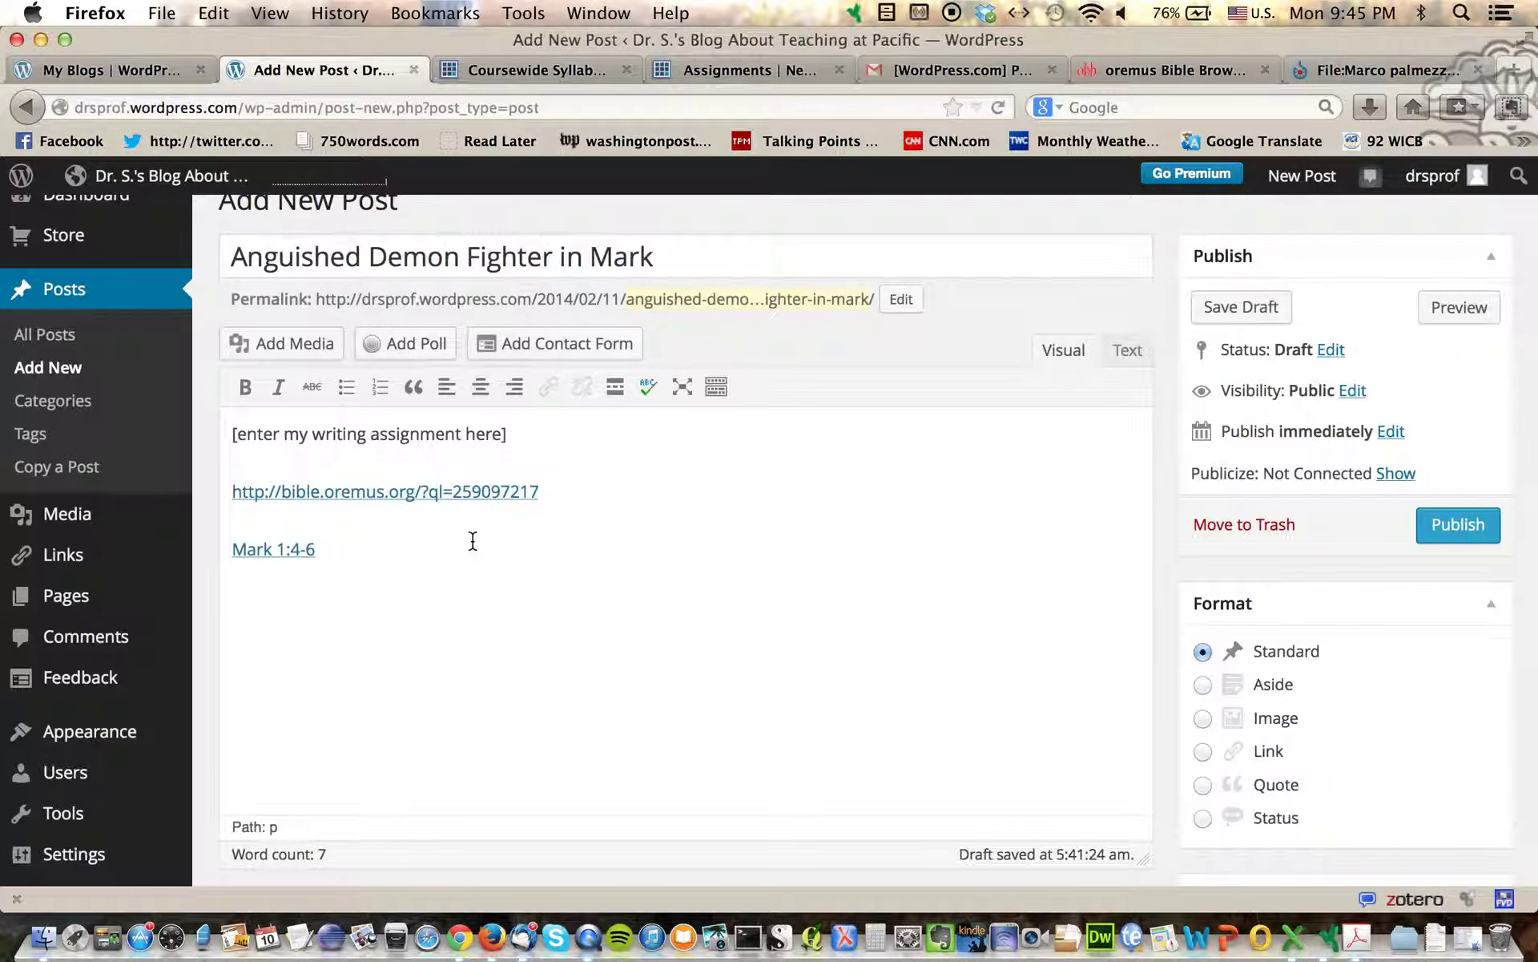
pyautogui.moveTo(317, 559); pyautogui.dragTo(363, 552)
pyautogui.click(367, 551)
pyautogui.write('[here is my amazing writ')
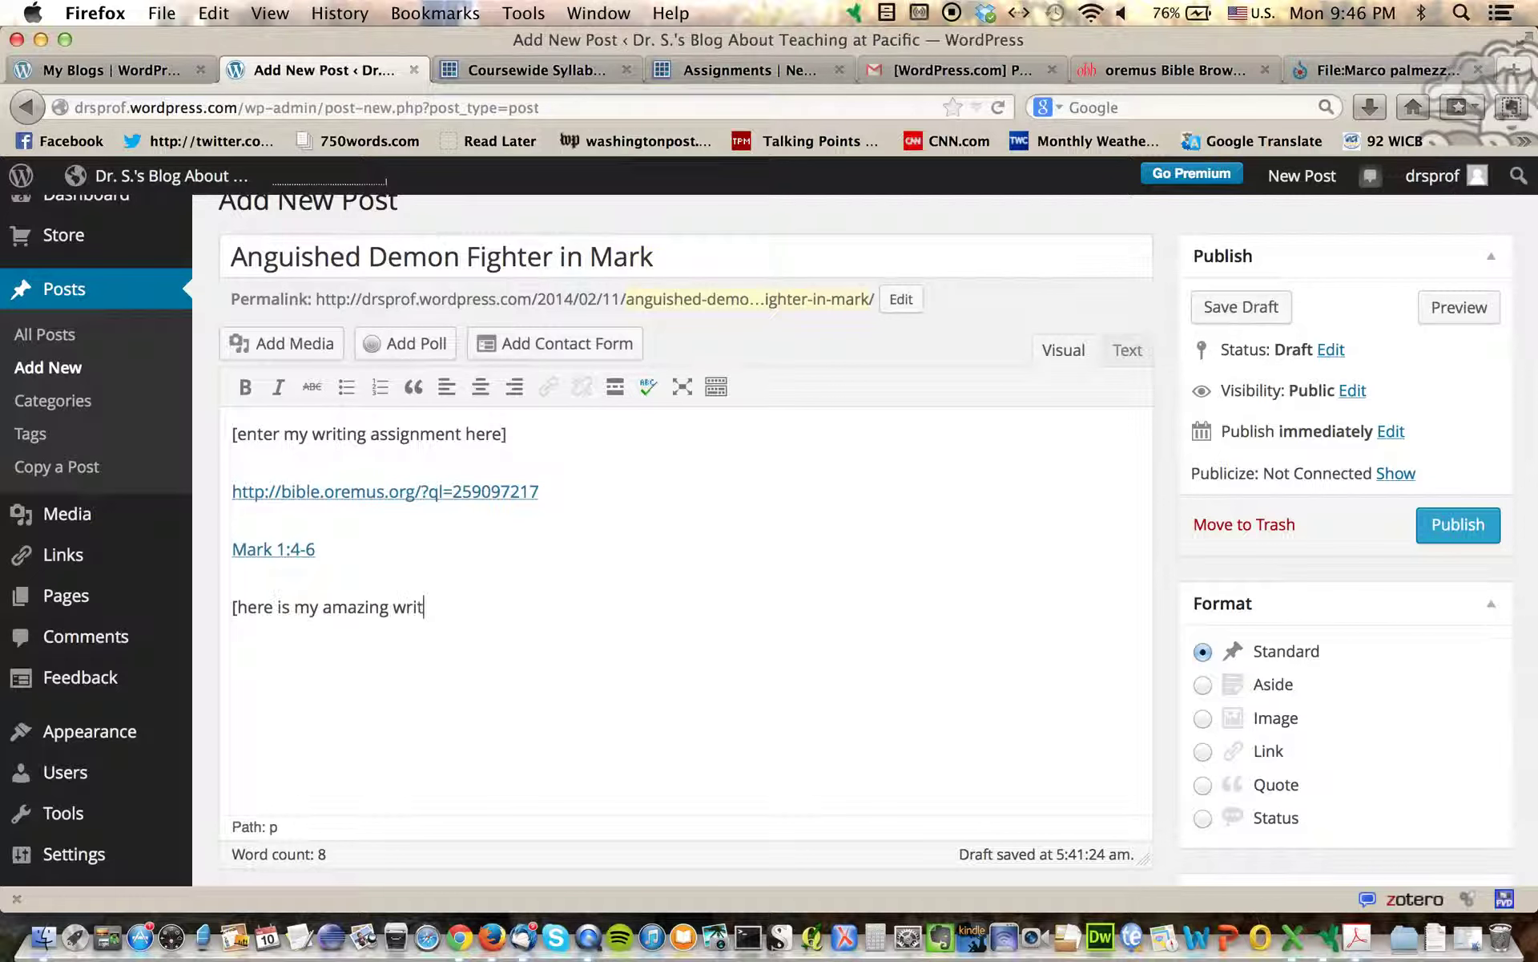
pyautogui.write('ing assignment')
pyautogui.press('Return')
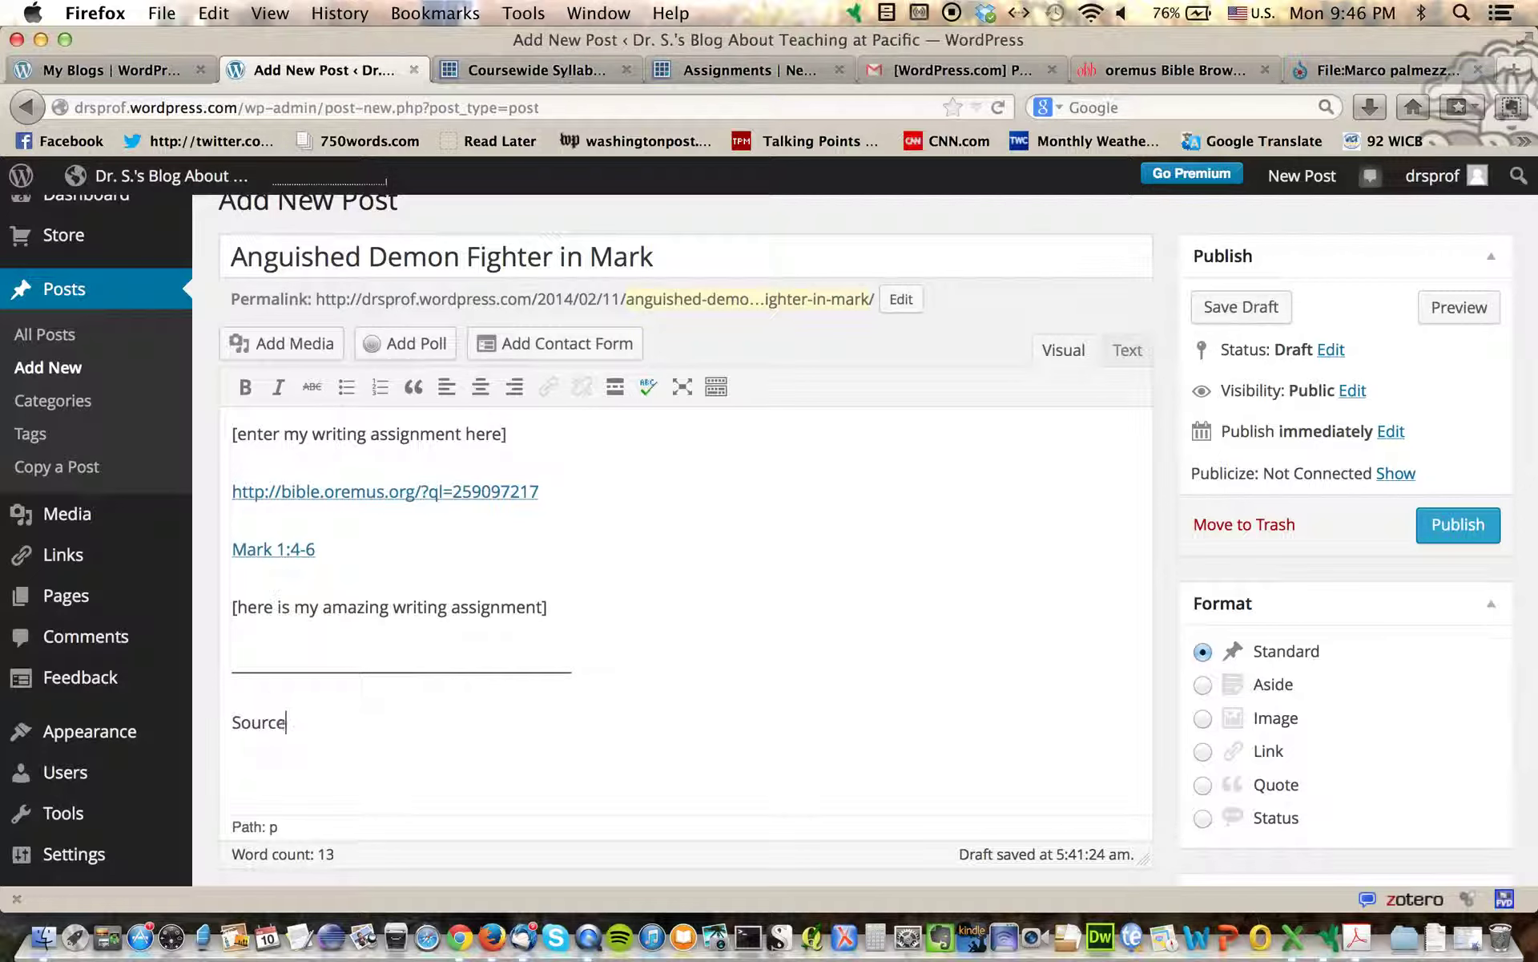
# Step: Italicize the "Sources" heading and begin a new paragraph beneath it
pyautogui.hotkey('shift', 'Left')
pyautogui.hotkey('shift', 'Left')
pyautogui.hotkey('shift', 'Left')
pyautogui.hotkey('shift', 'Left')
pyautogui.hotkey('shift', 'Left')
pyautogui.hotkey('shift', 'Left')
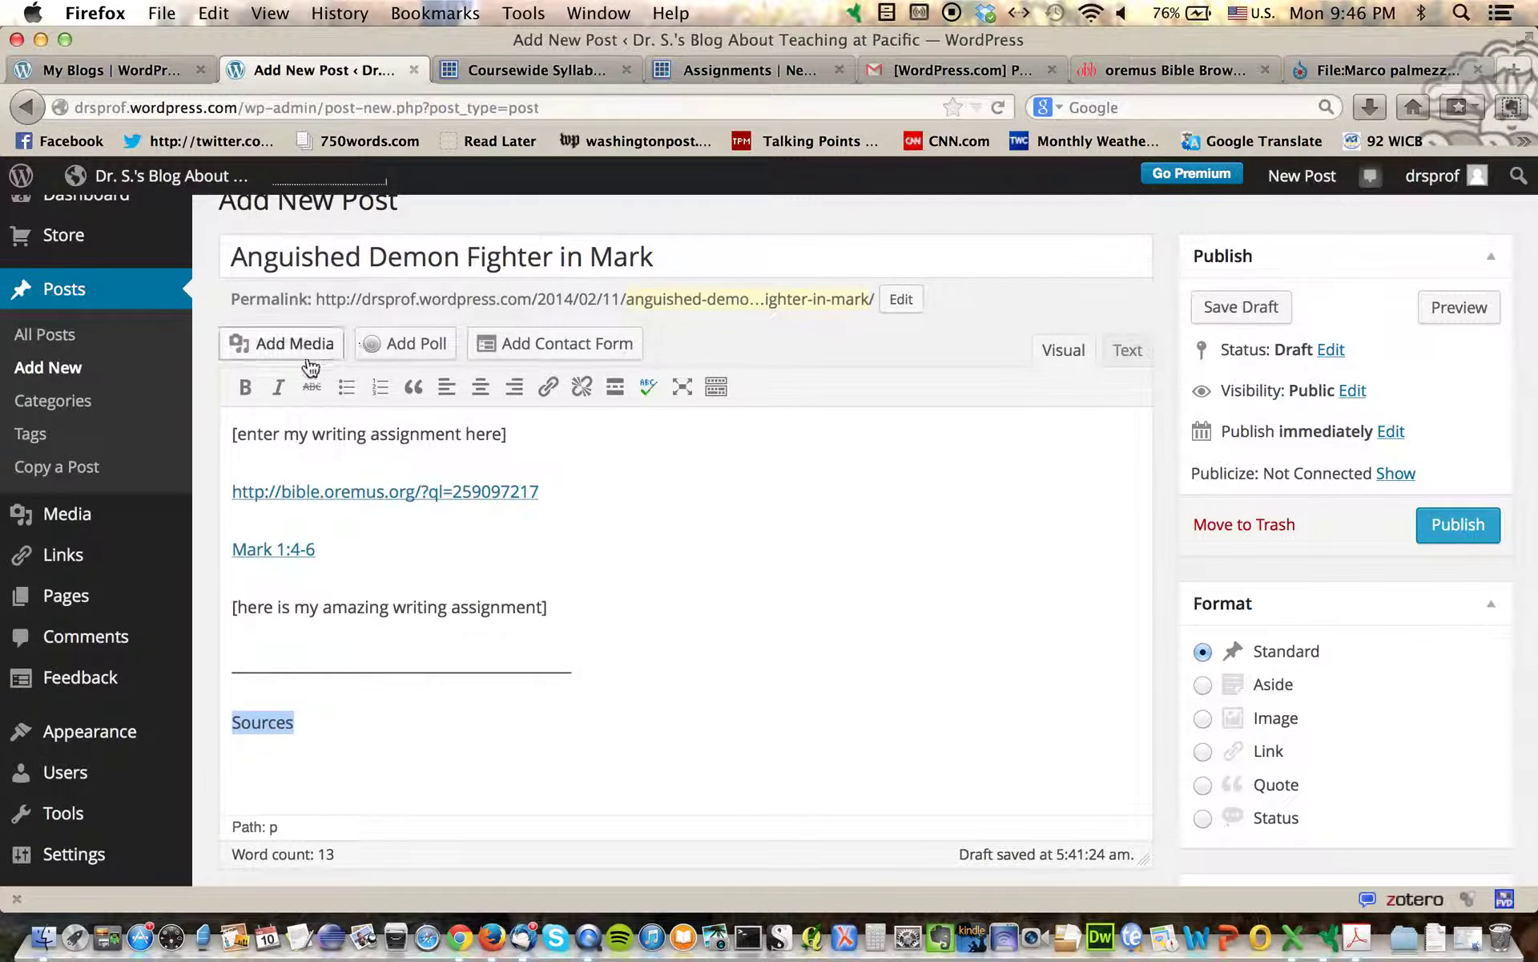
pyautogui.click(278, 387)
pyautogui.click(292, 739)
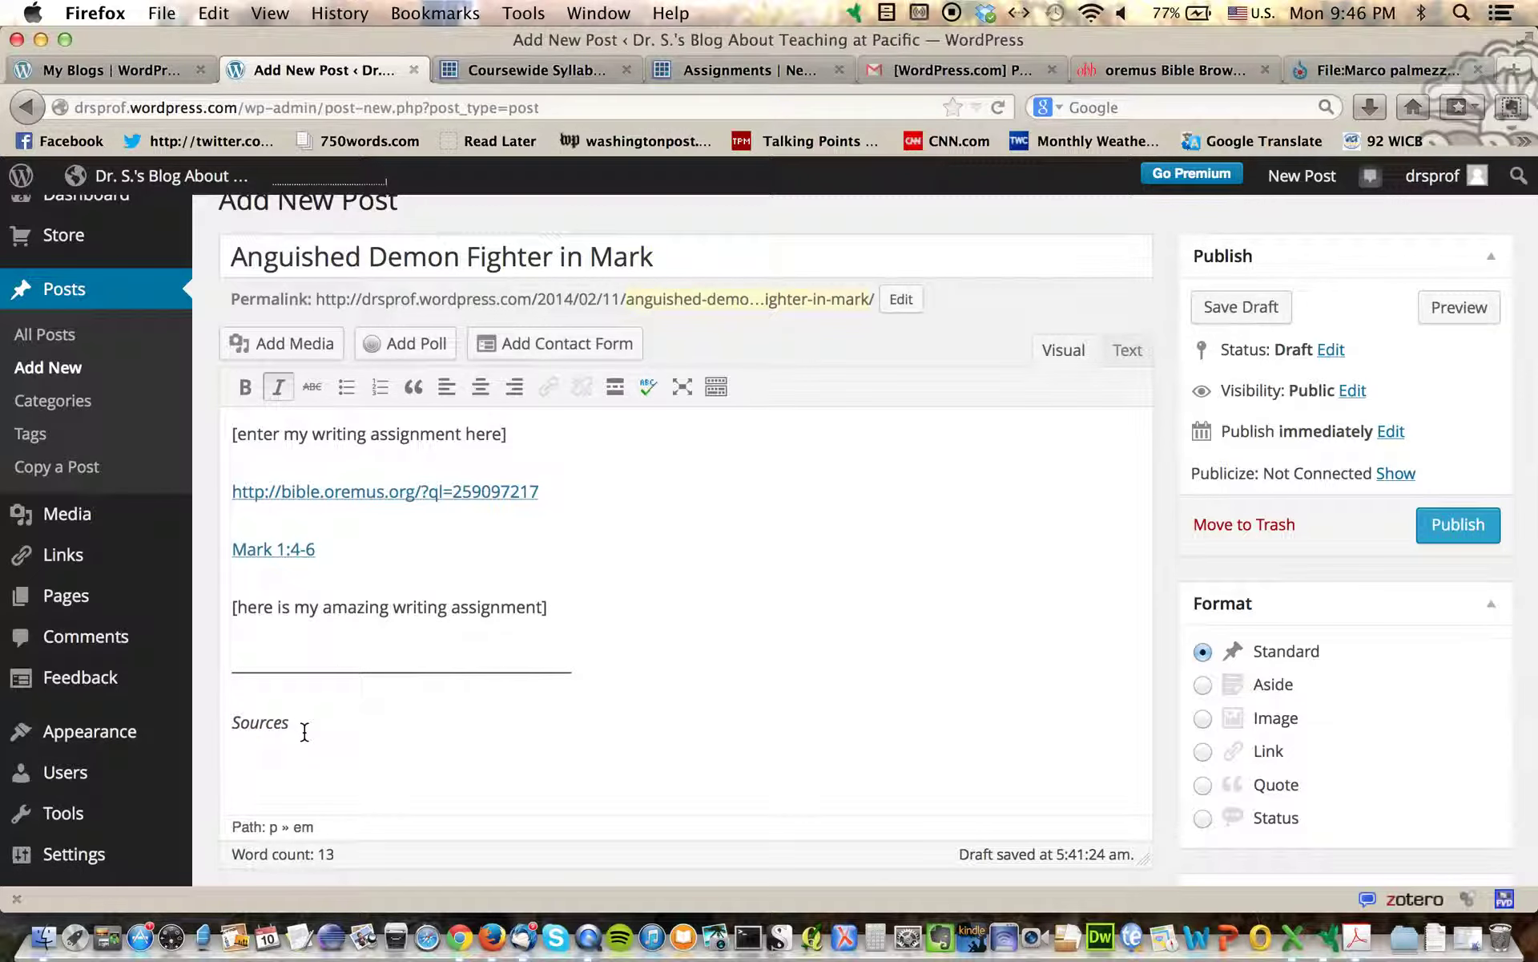
pyautogui.press('Return')
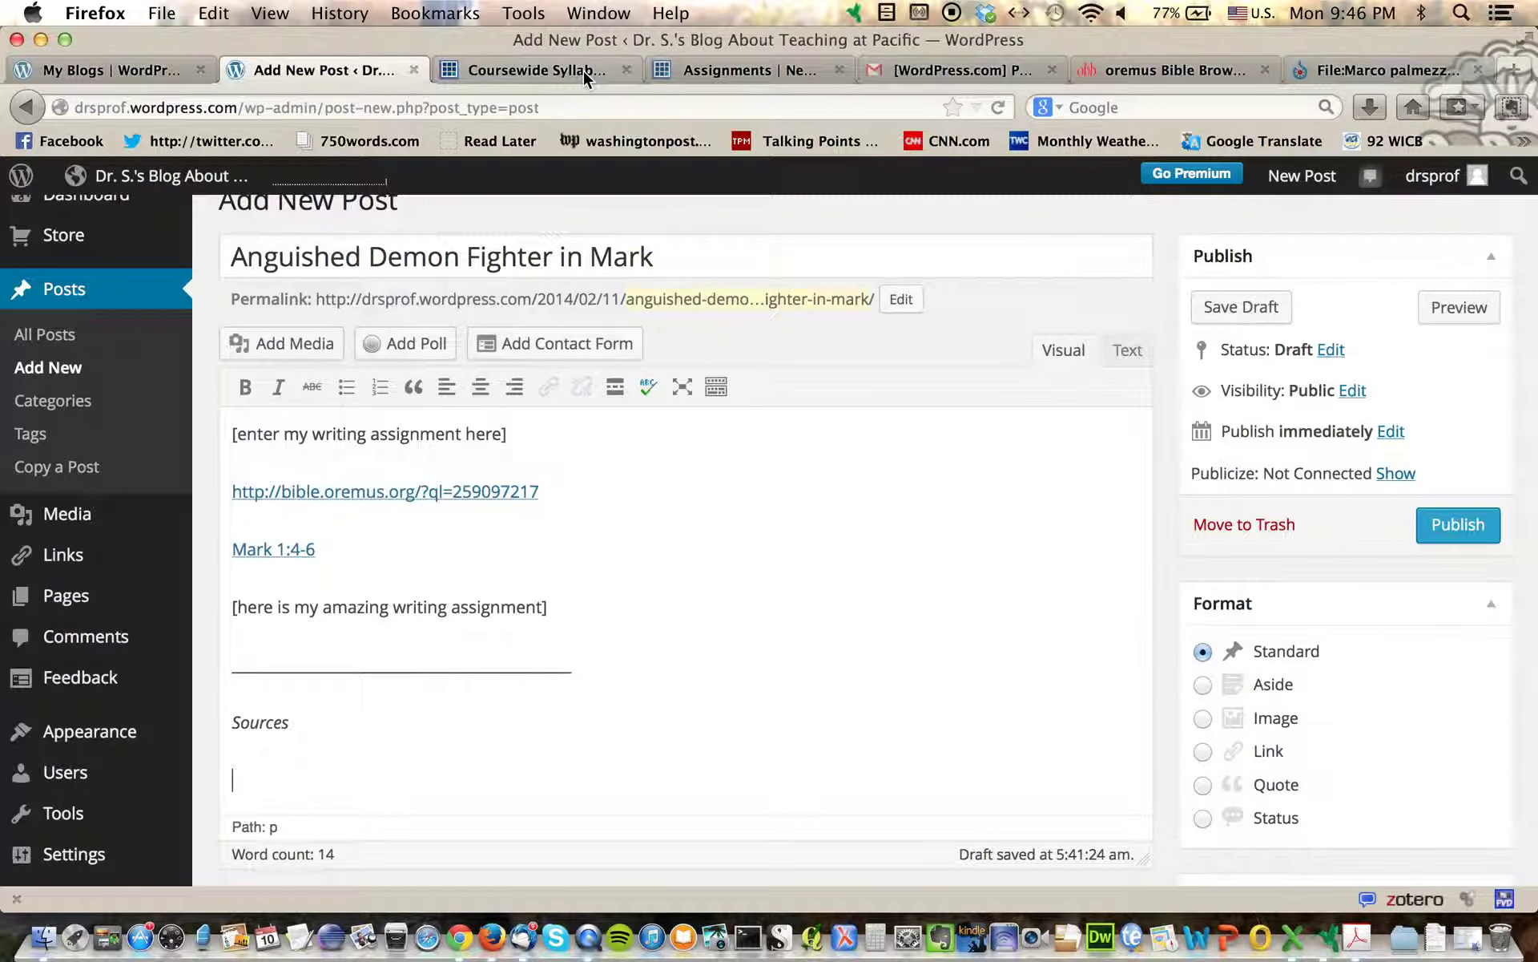
# Step: Copy the web address of the Palmezzano painting's Wikimedia Commons file page
pyautogui.click(1378, 70)
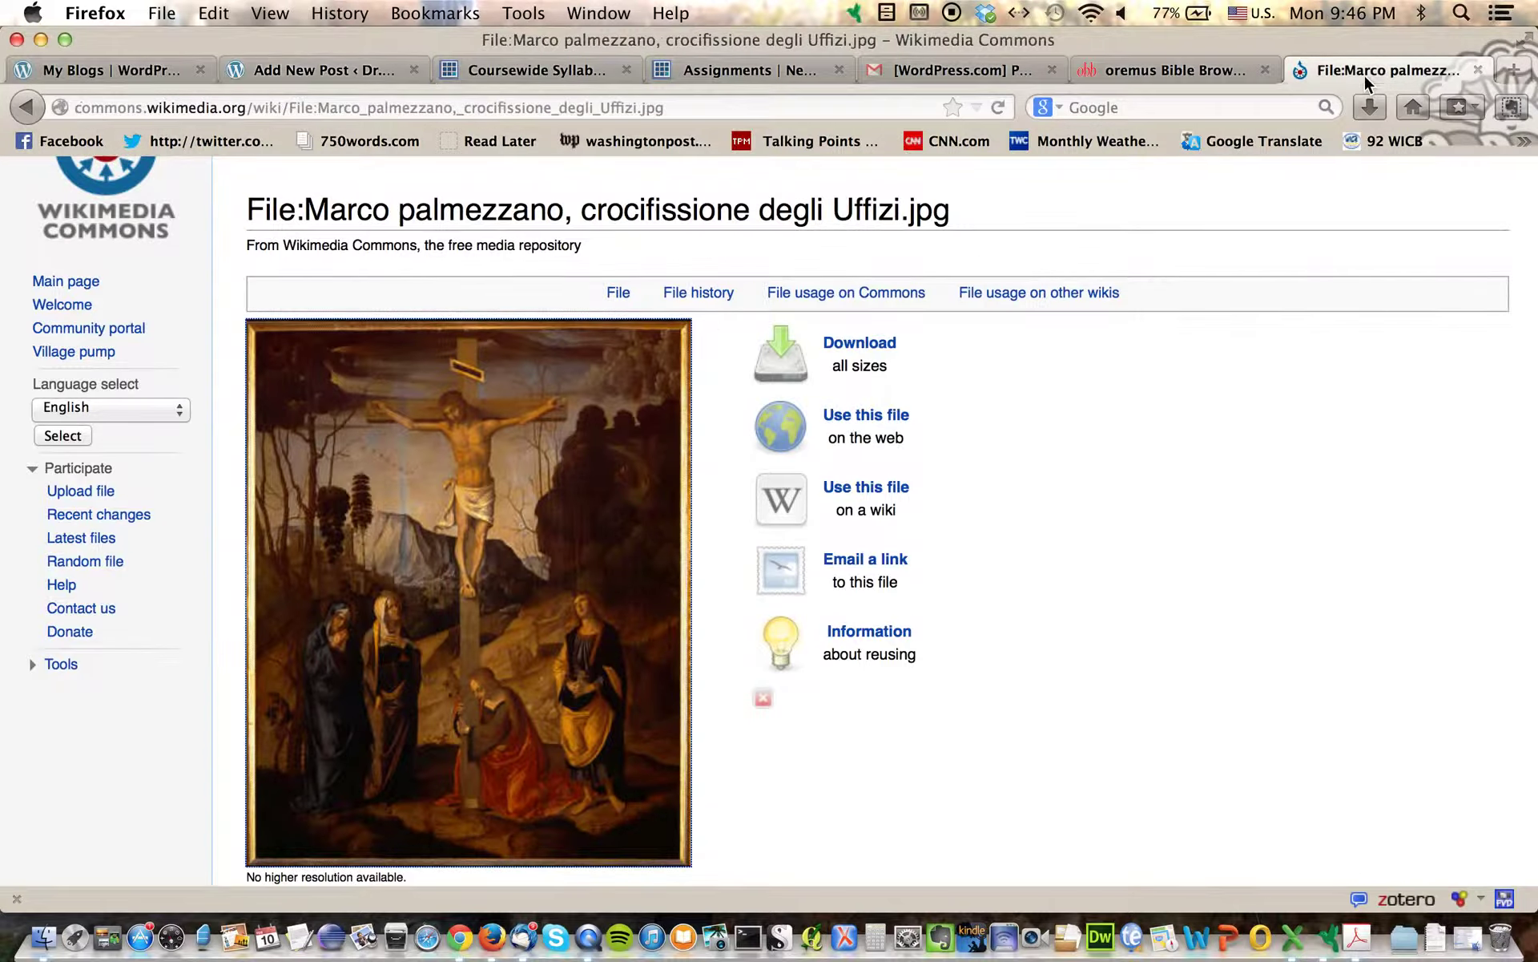
pyautogui.scroll(-3, 723, 585)
pyautogui.scroll(-1, 723, 597)
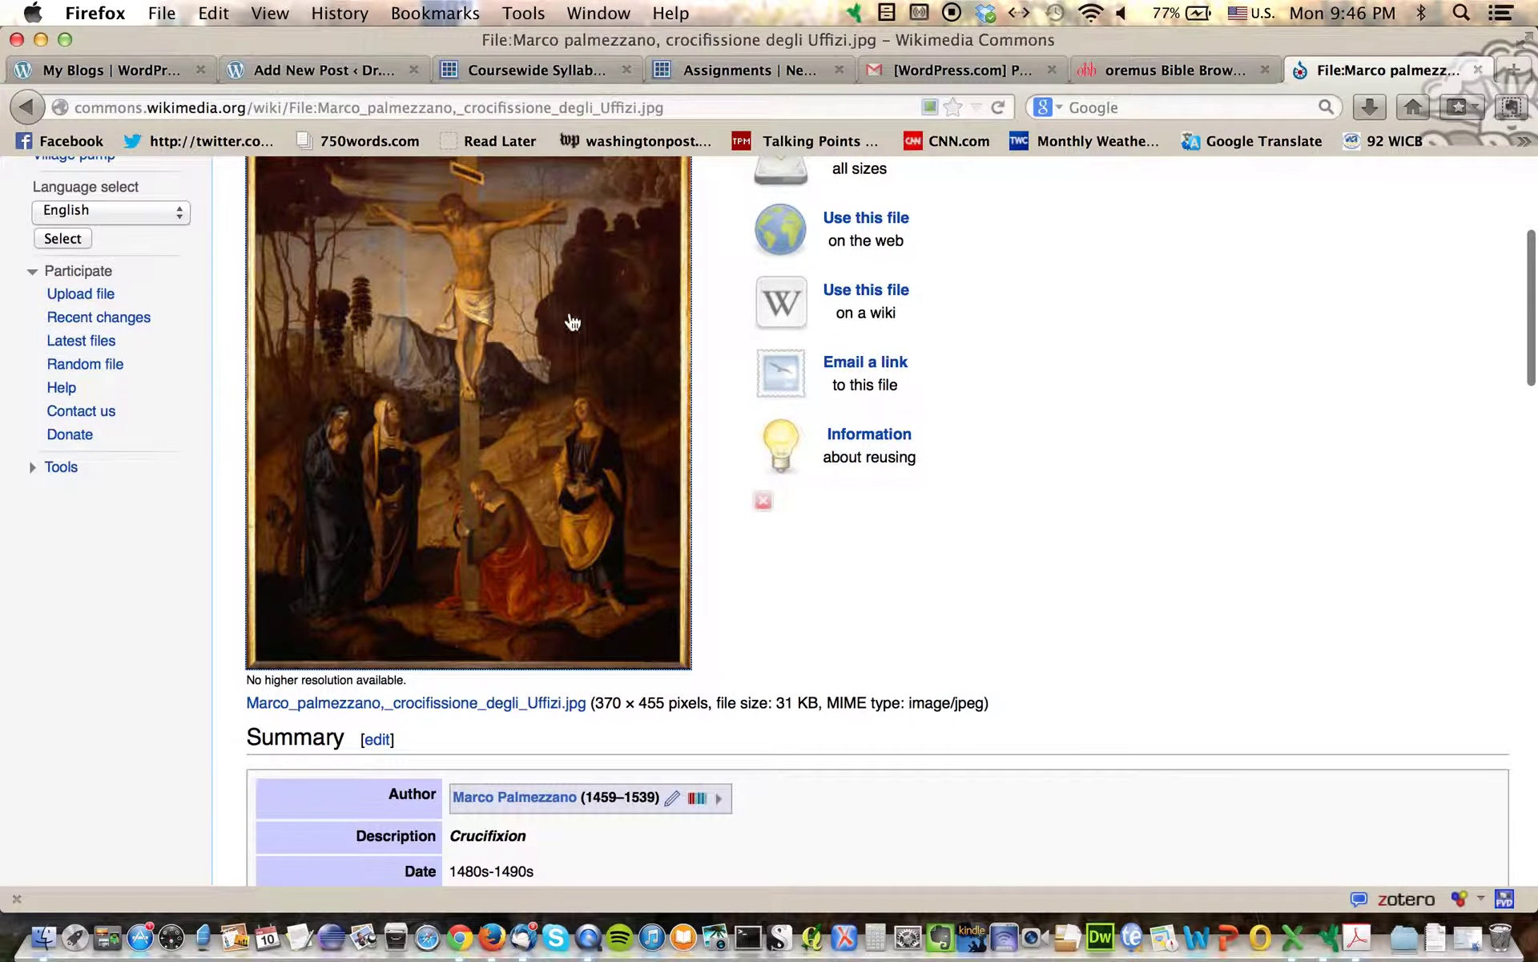
pyautogui.click(576, 107)
pyautogui.press('super+c')
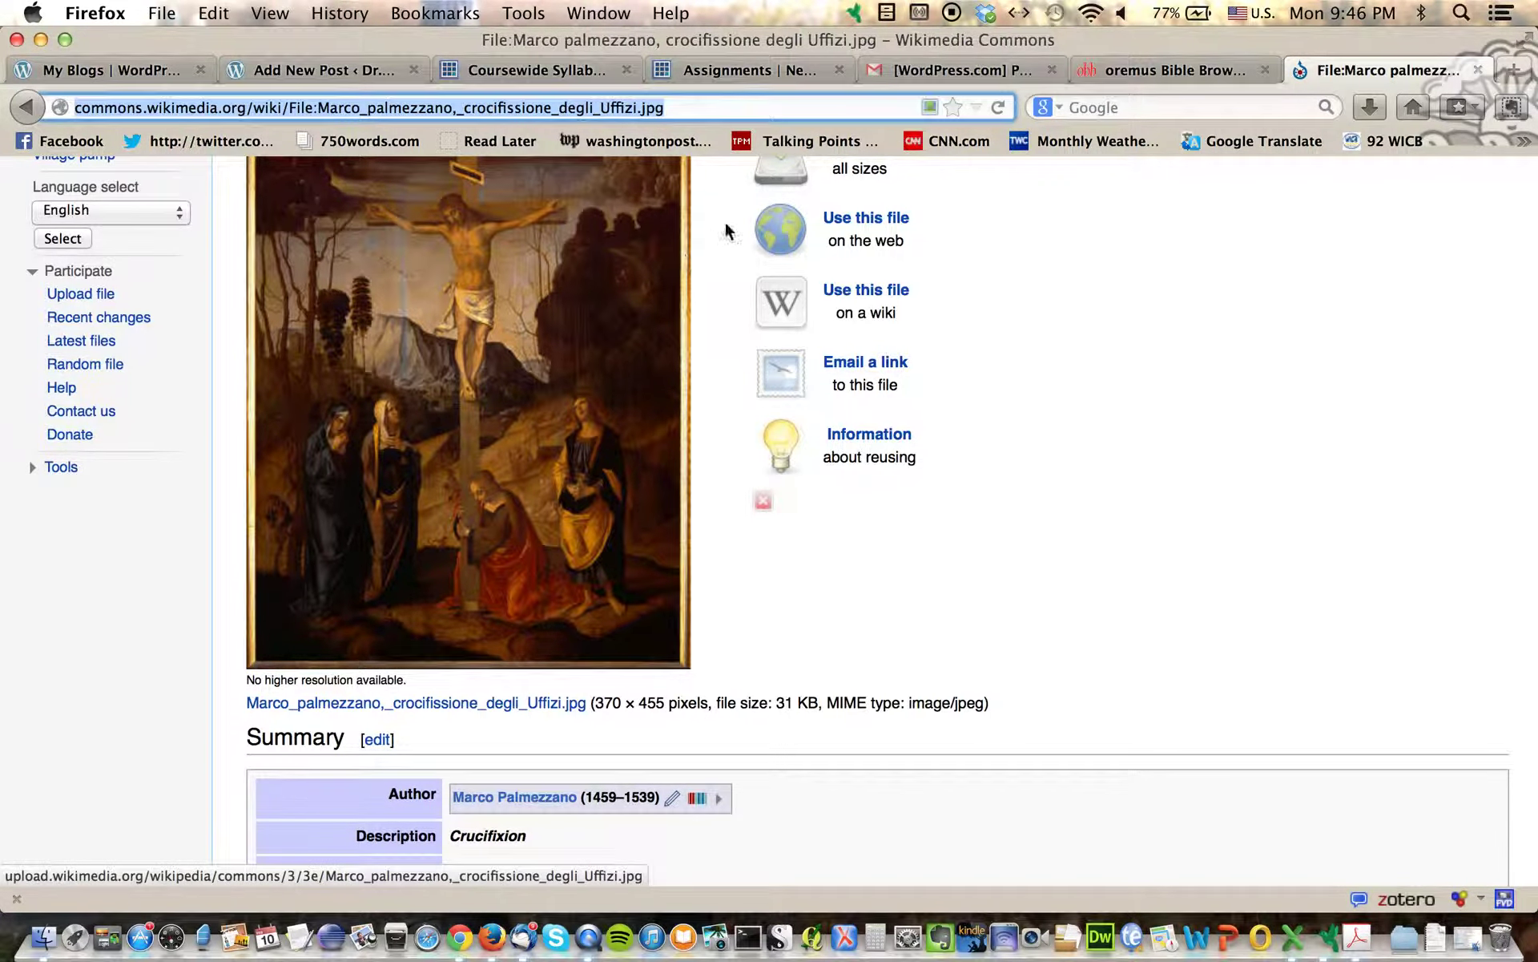
# Step: Under Sources in the draft post, cite "Marco Palmezzano, Crucifixion," with the title in italics, followed by the copied Commons address
pyautogui.click(320, 70)
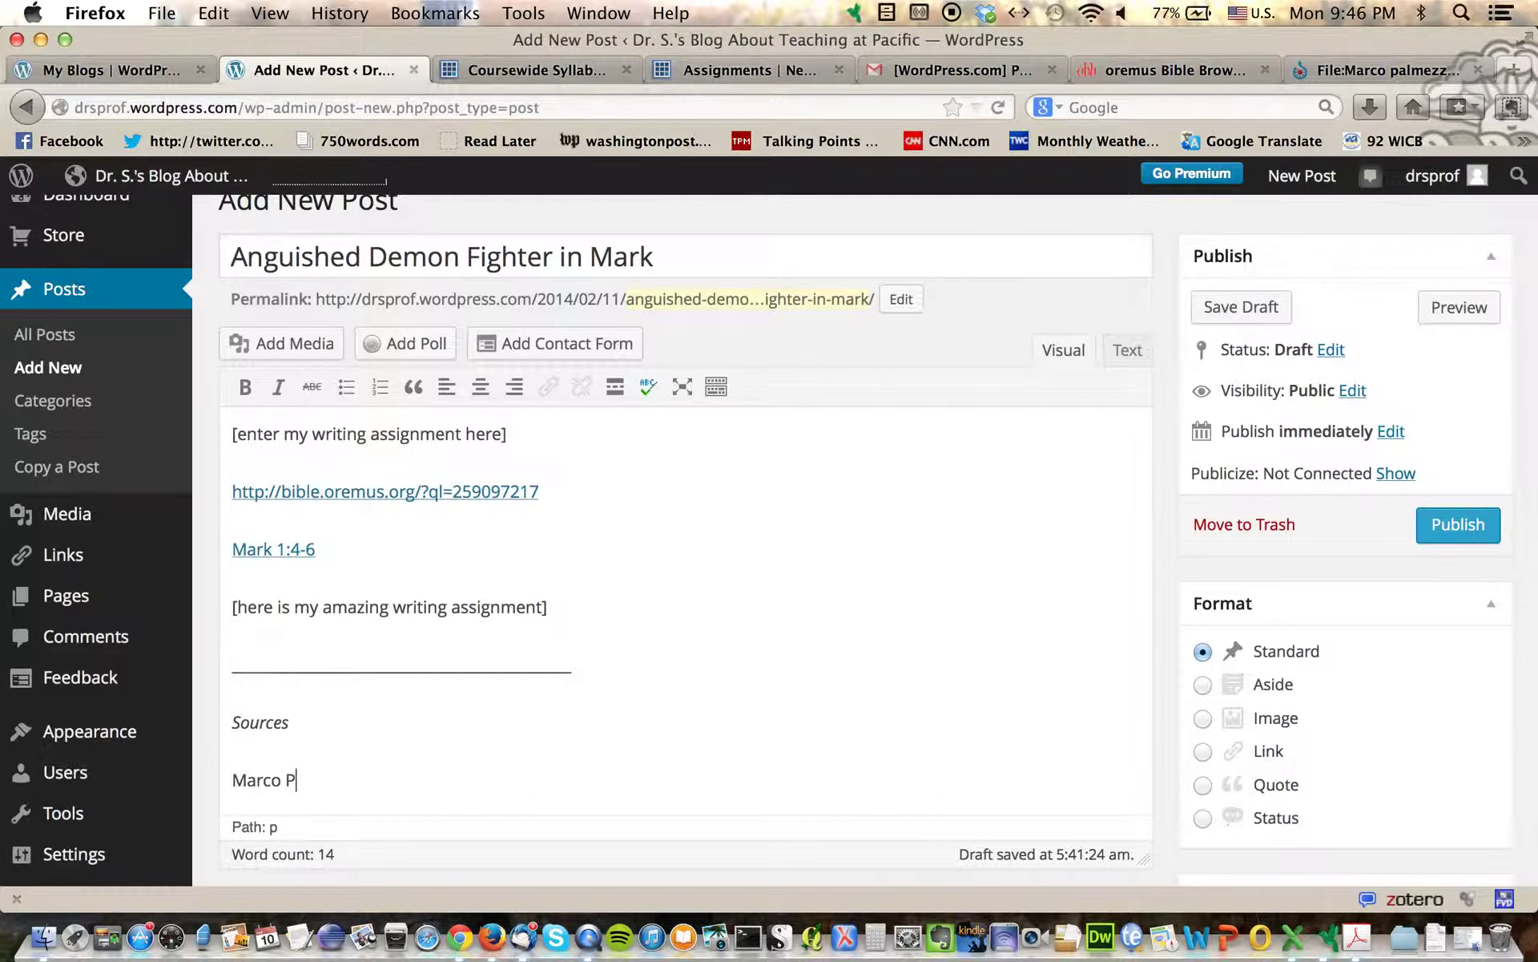
pyautogui.write('o,')
pyautogui.press('super+i')
pyautogui.write('Cruci')
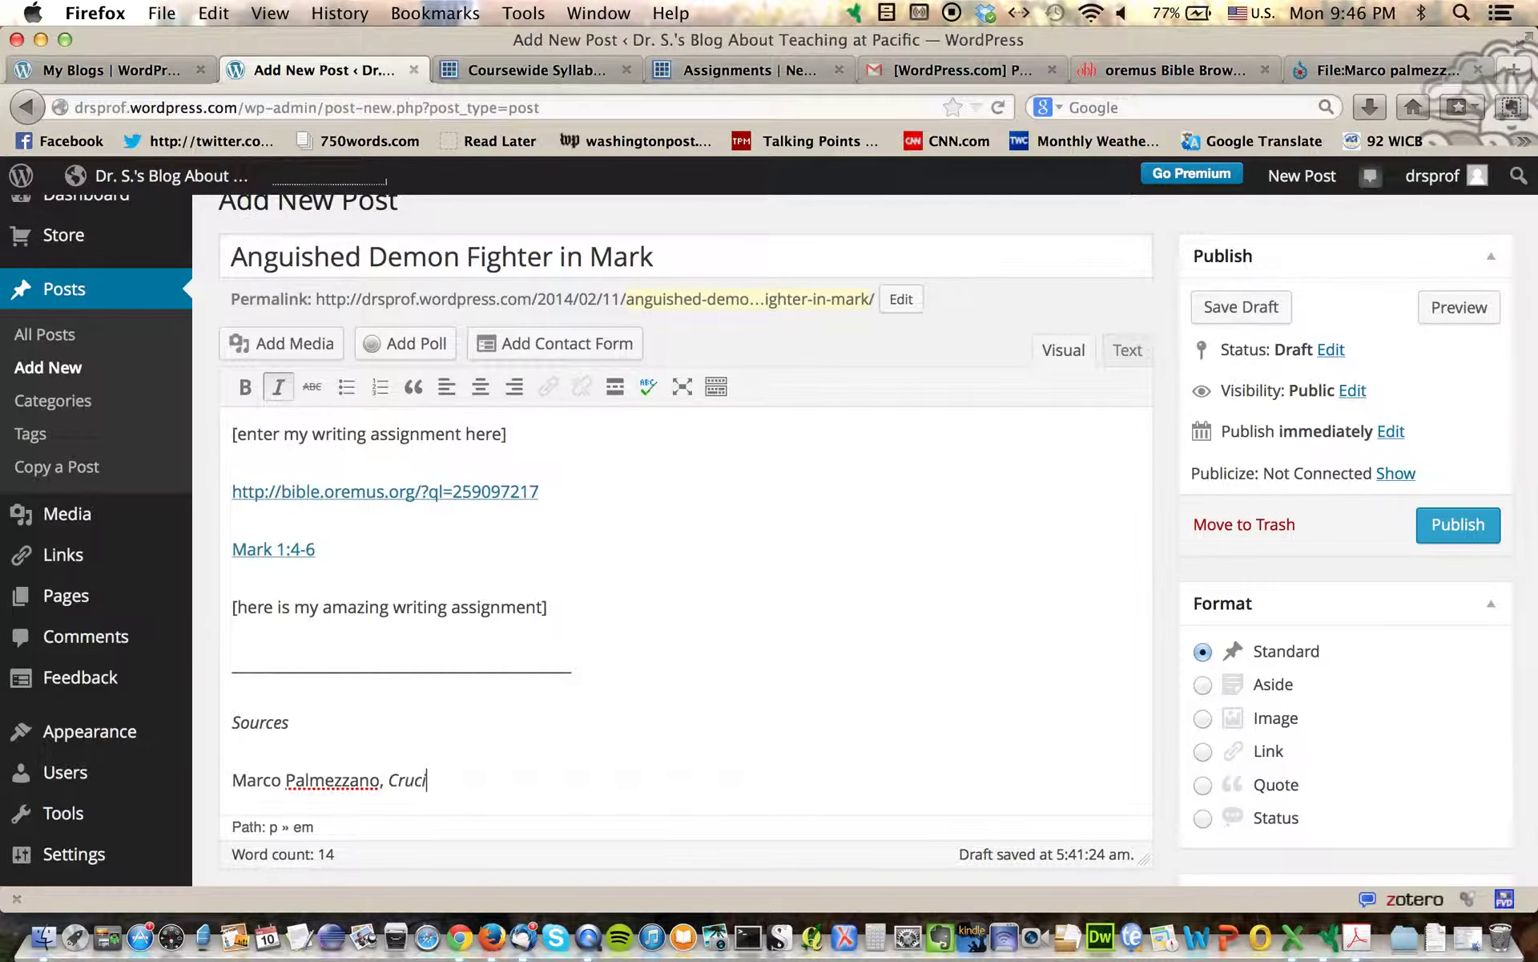
pyautogui.press('super+i')
pyautogui.write(',')
pyautogui.press('super+v')
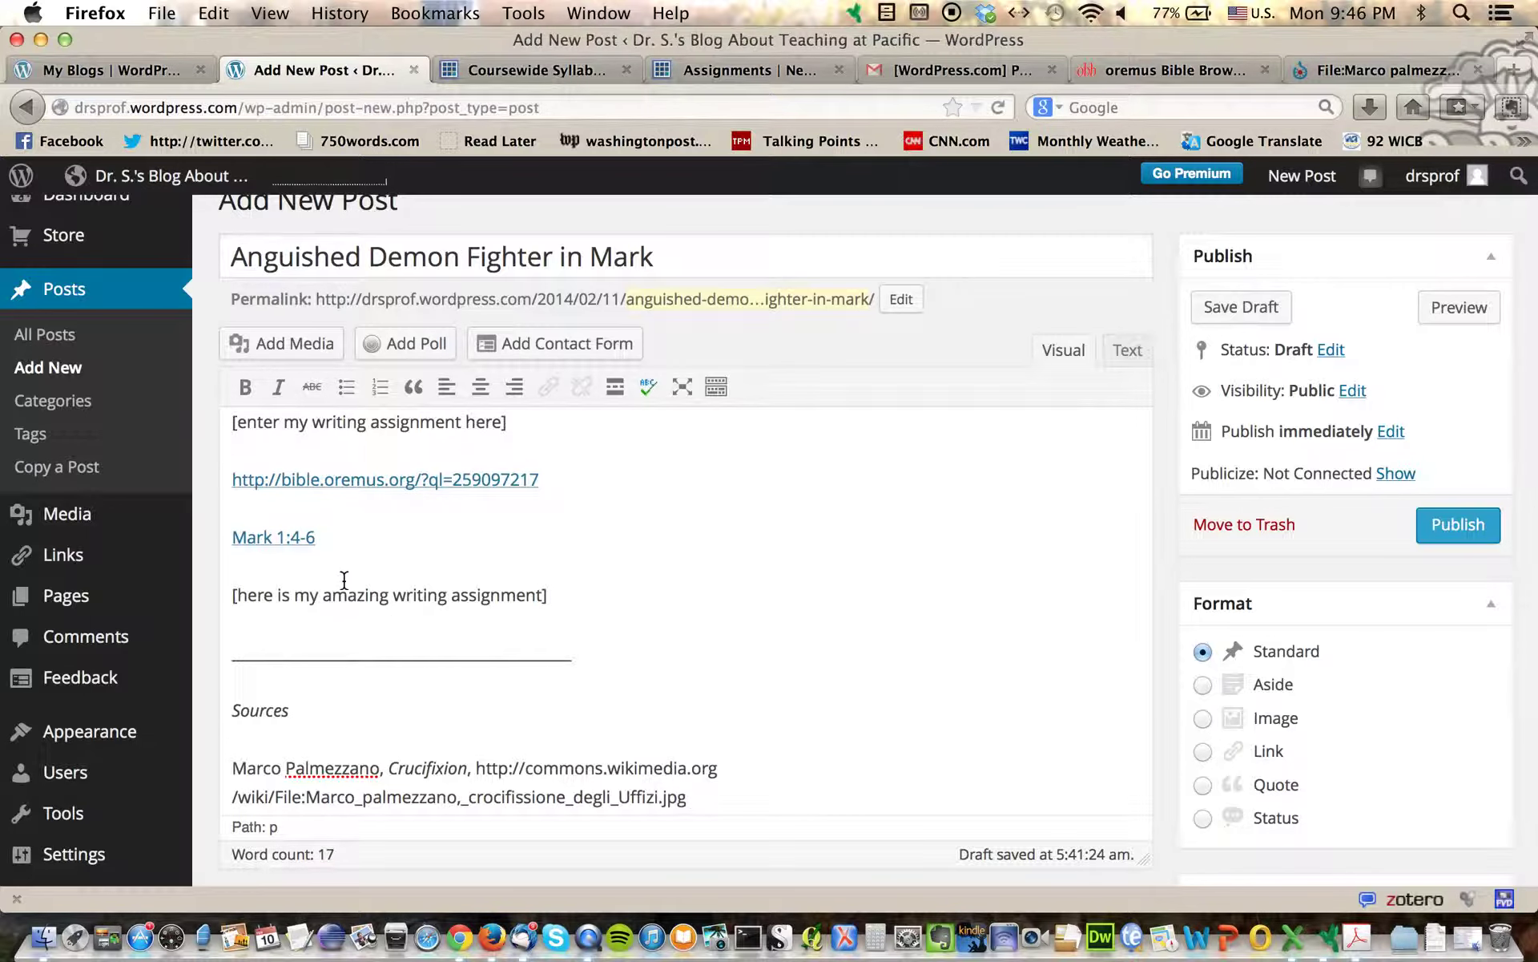
# Step: Create a new category named "Gospels" for the post
pyautogui.scroll(1, 344, 581)
pyautogui.scroll(-5, 811, 343)
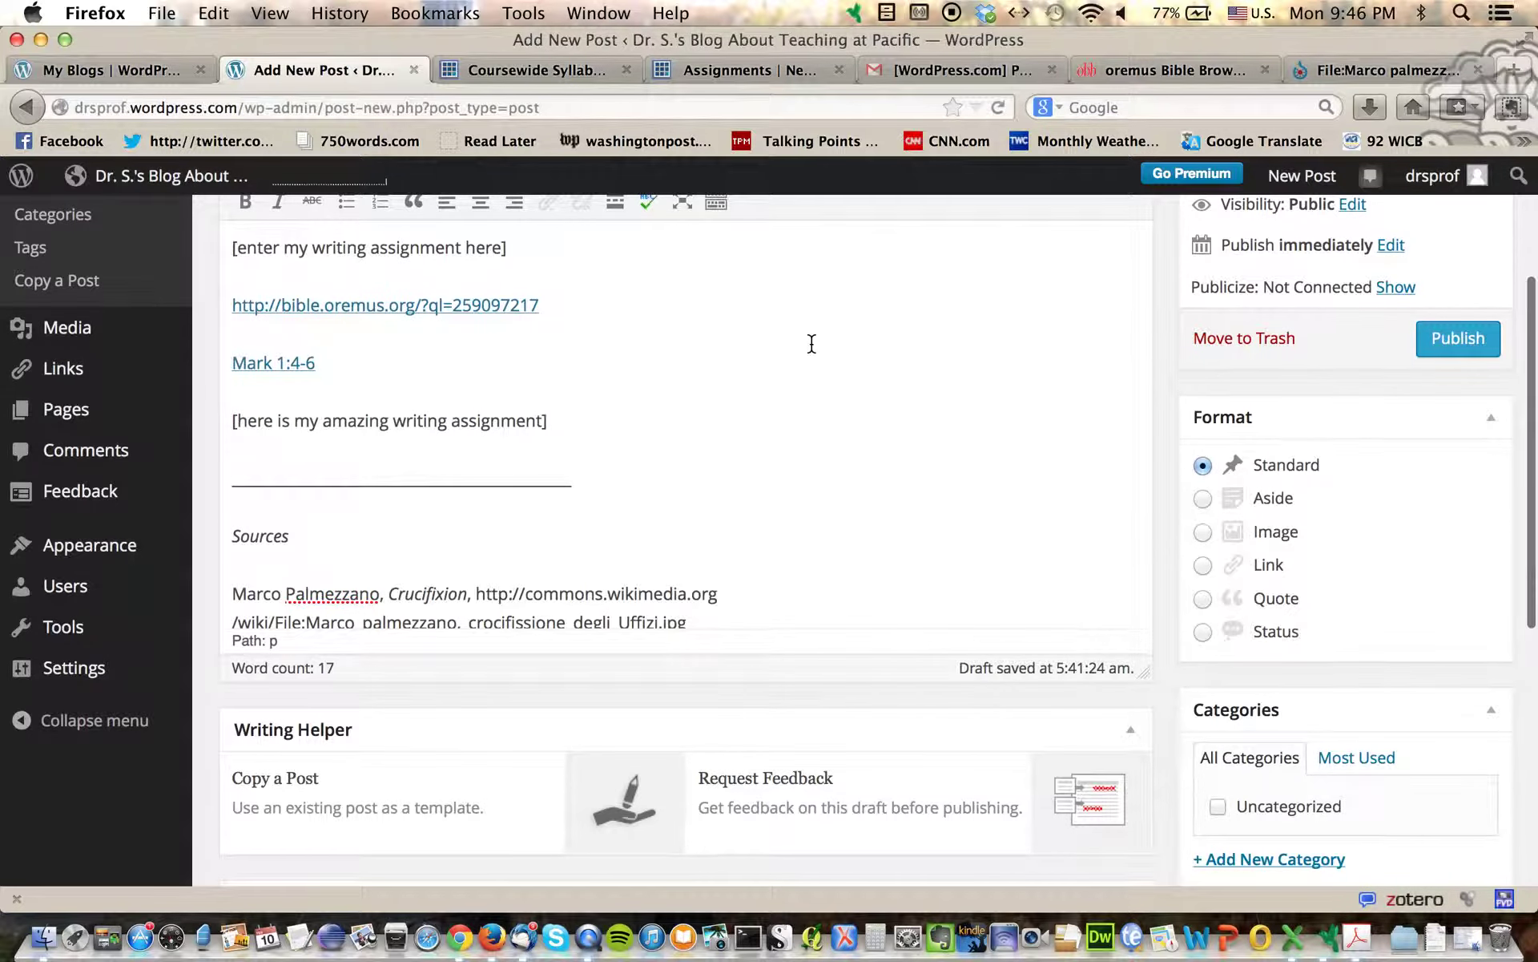
pyautogui.scroll(-3, 811, 343)
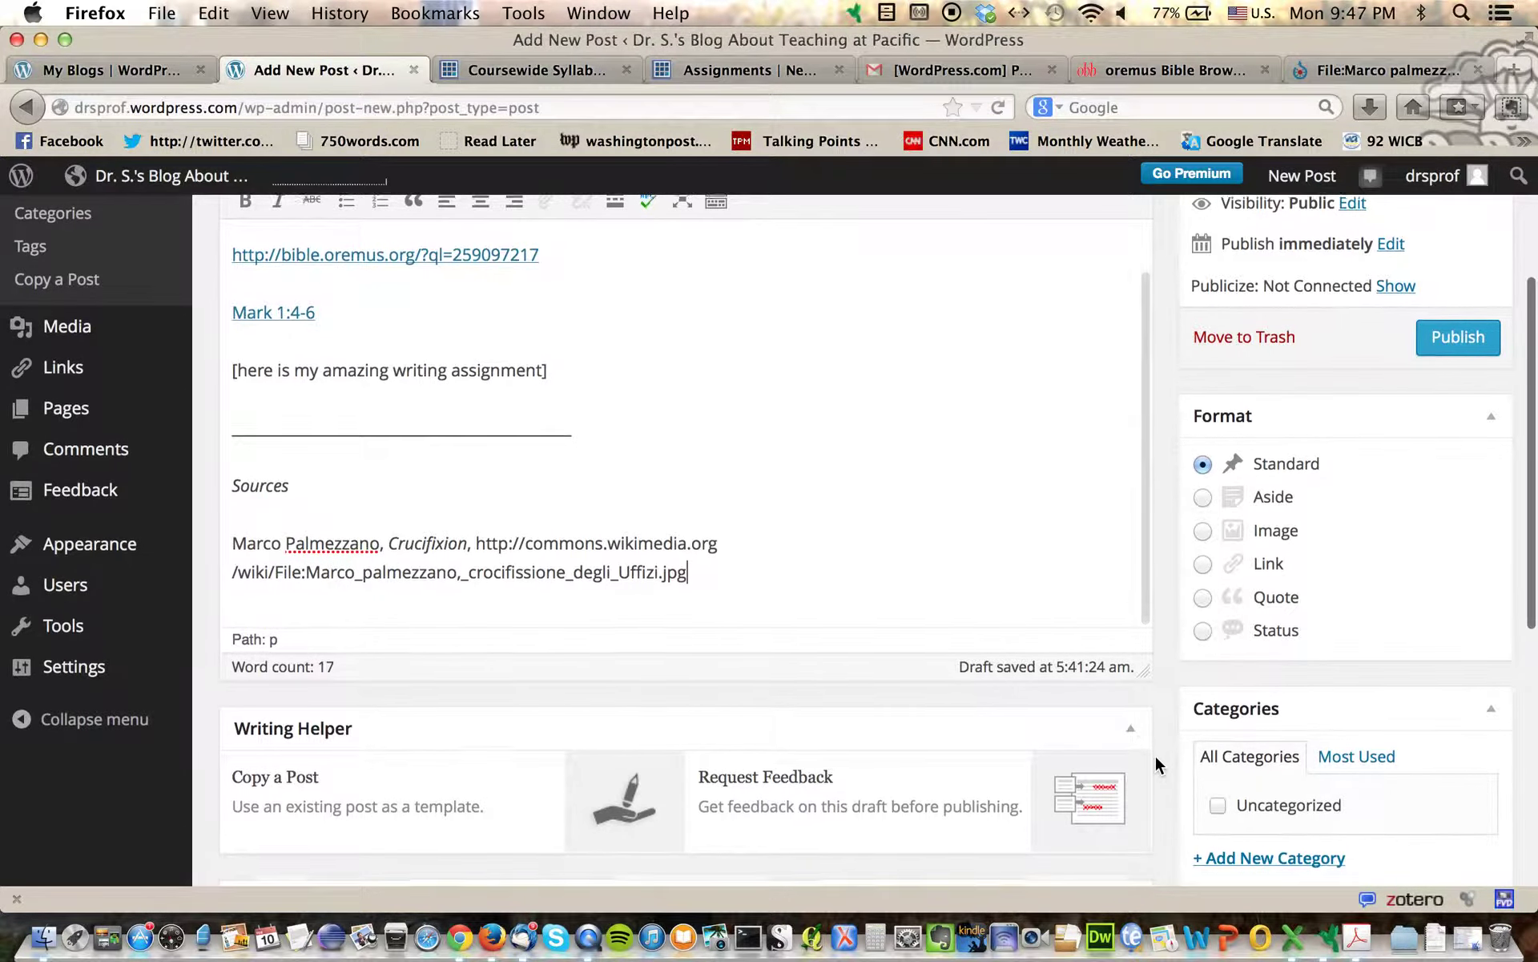
pyautogui.scroll(-4, 1155, 756)
pyautogui.scroll(-2, 1155, 756)
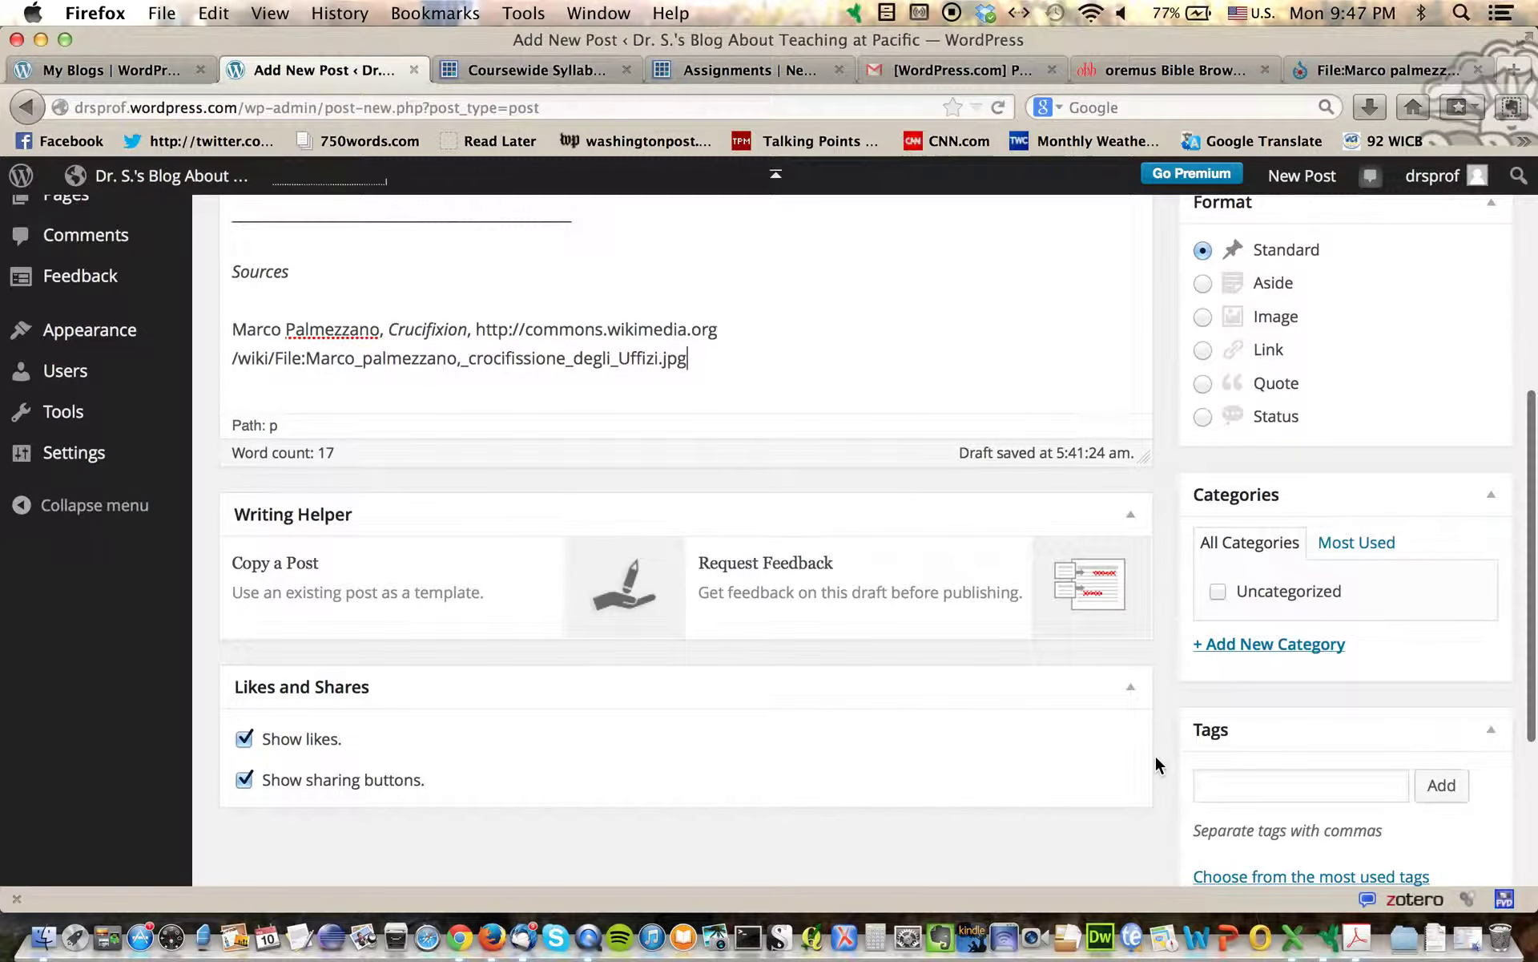
pyautogui.scroll(-1, 1155, 763)
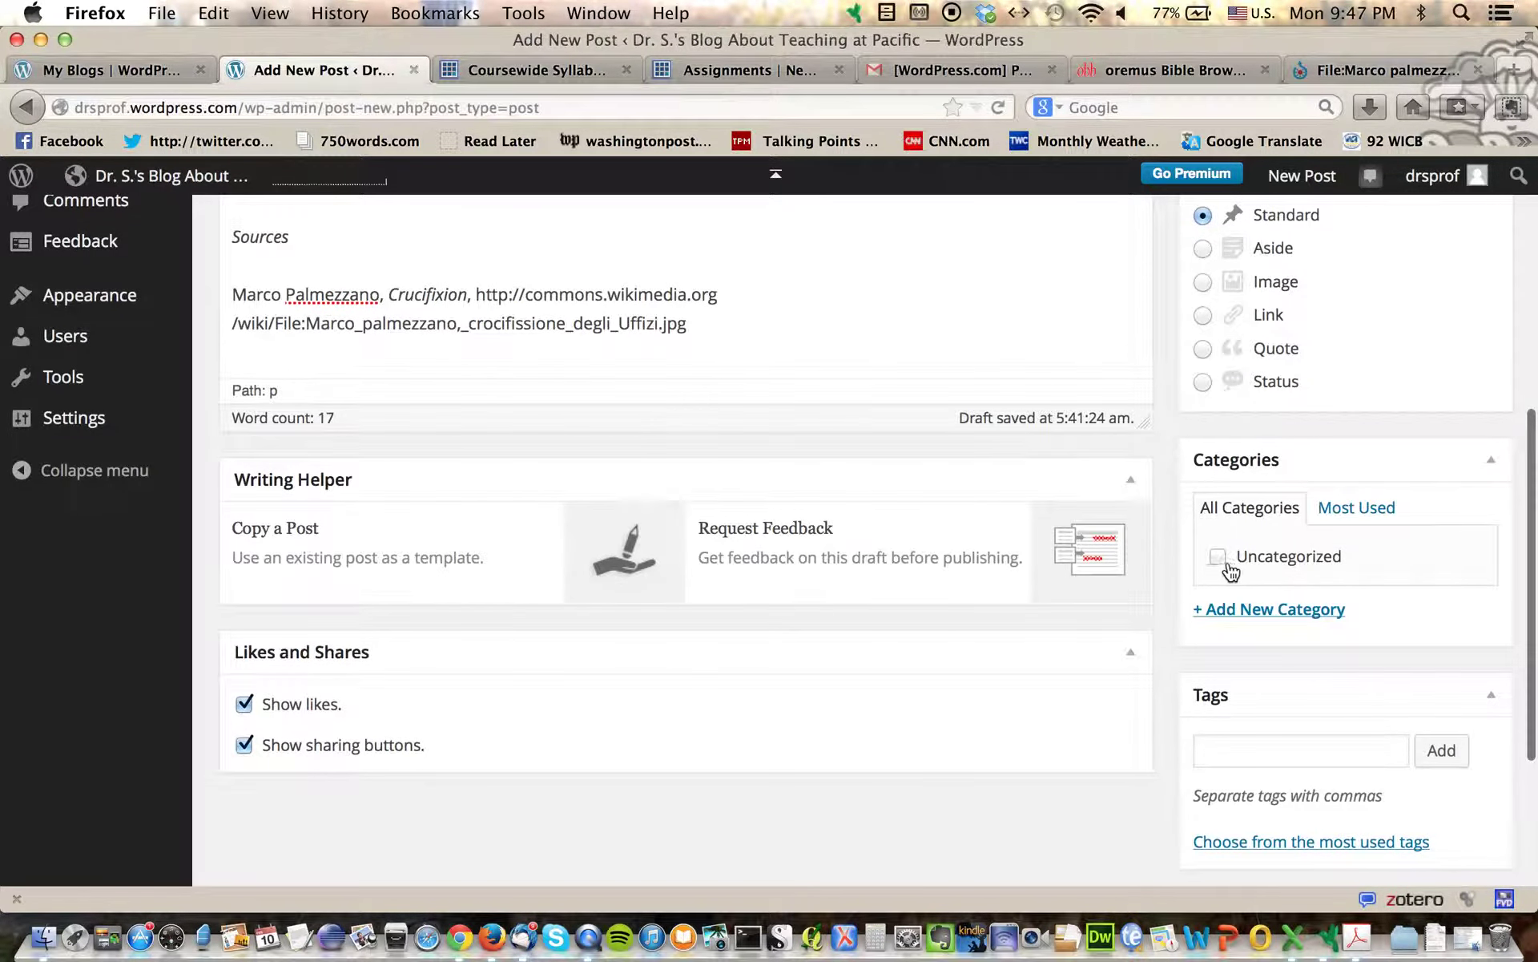
pyautogui.click(1282, 611)
pyautogui.write('Gospels')
pyautogui.click(1323, 753)
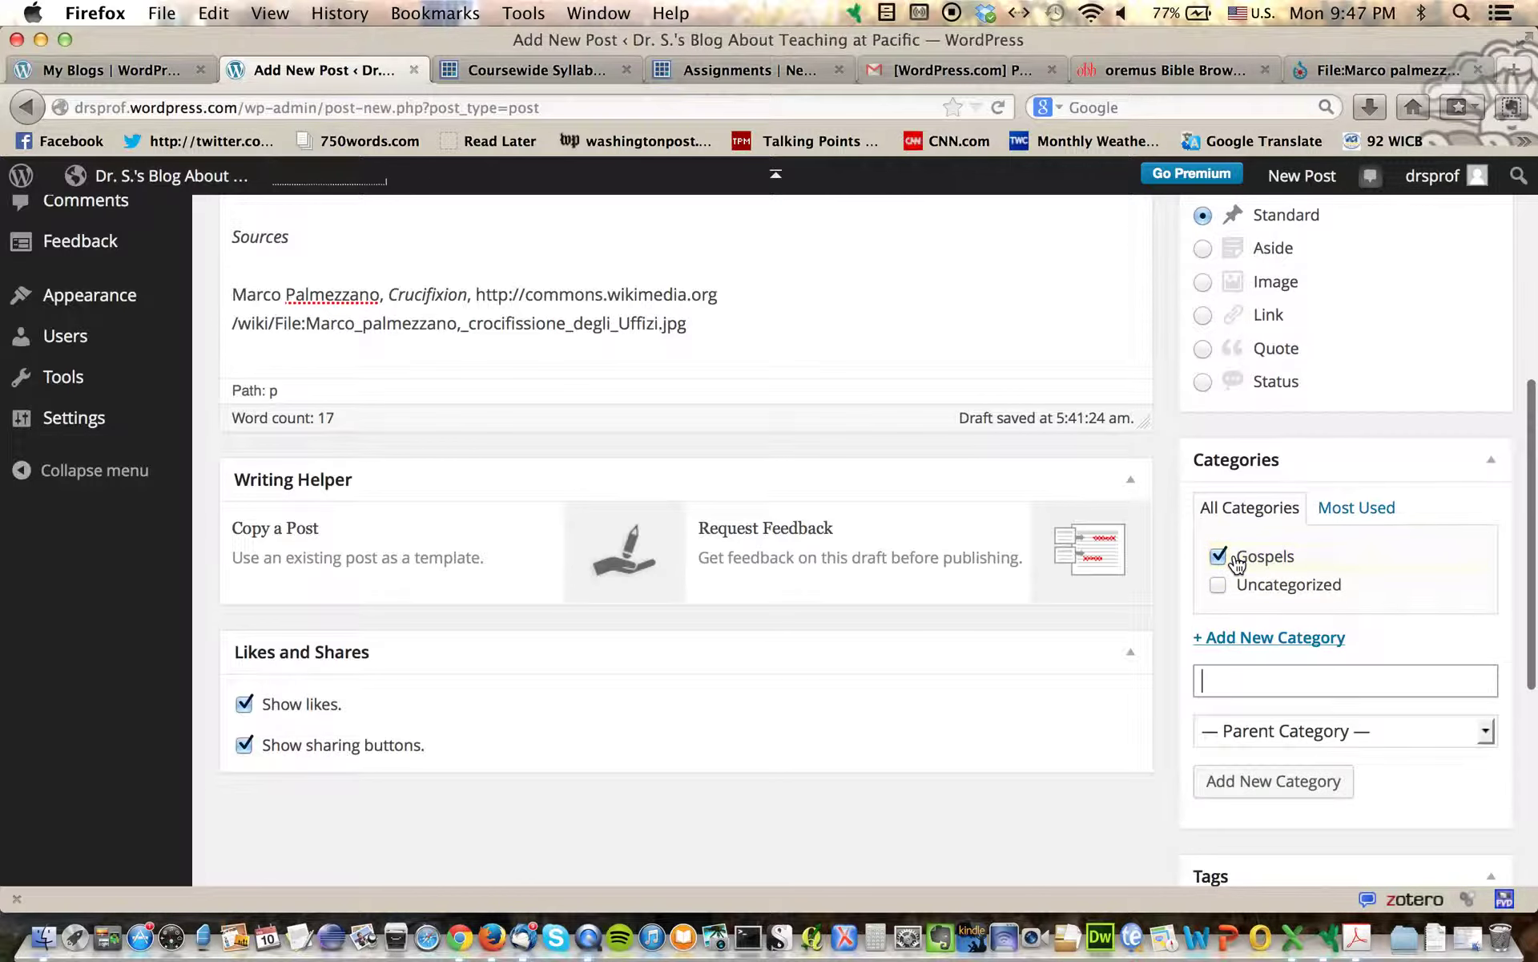
# Step: Add the tags "gospels", "Mark" and "crucifixion" to the post
pyautogui.scroll(-5, 1240, 673)
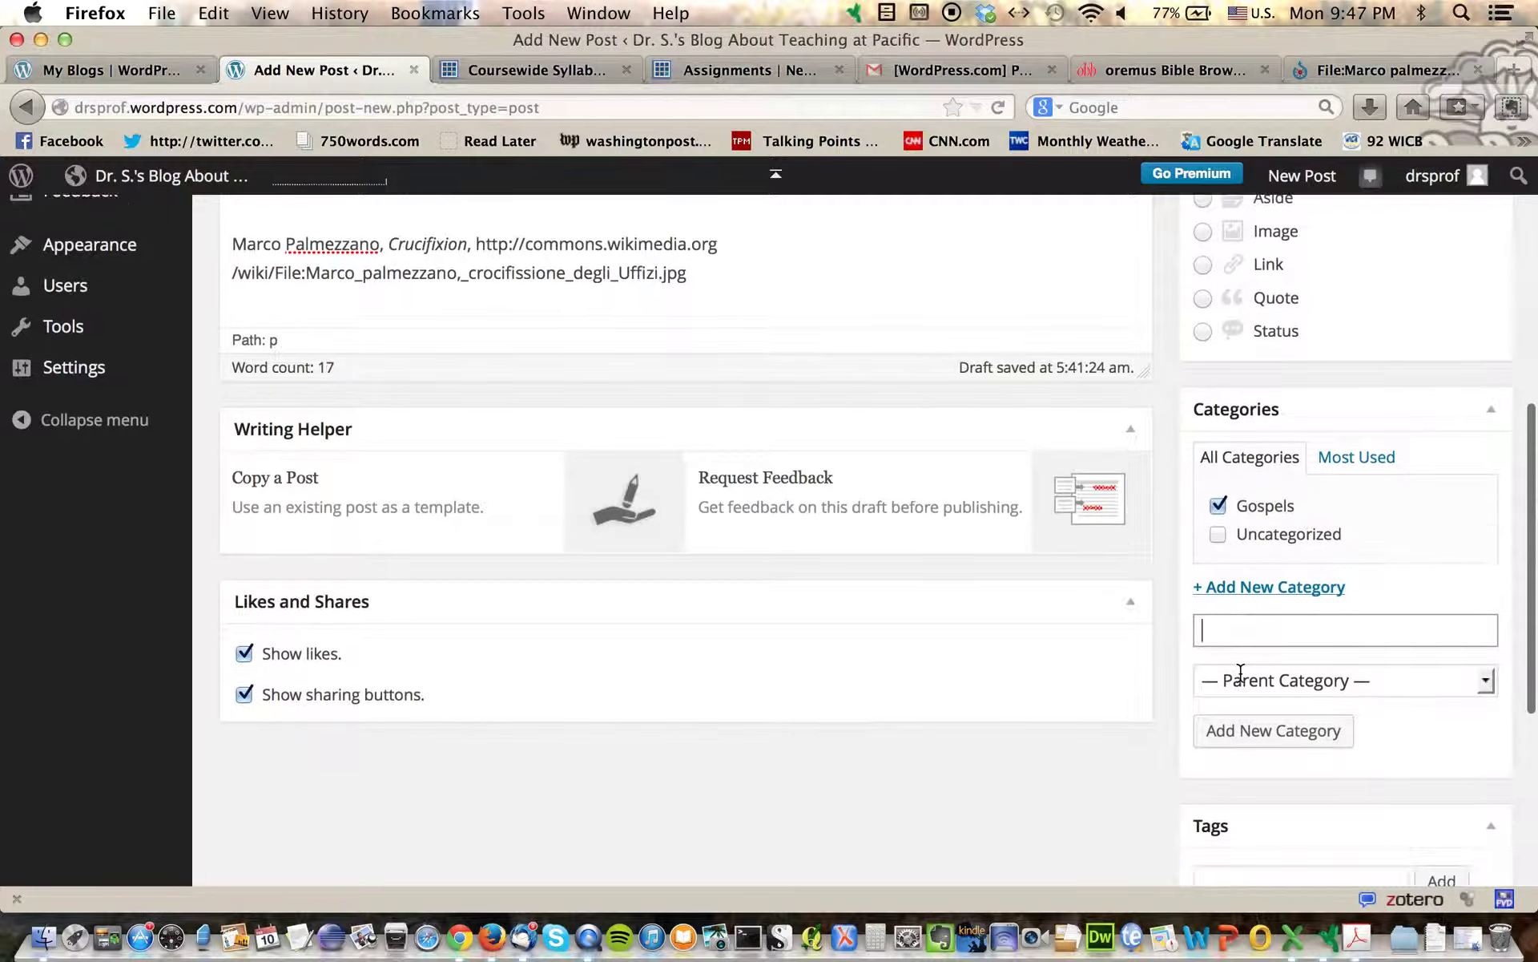
pyautogui.click(1233, 694)
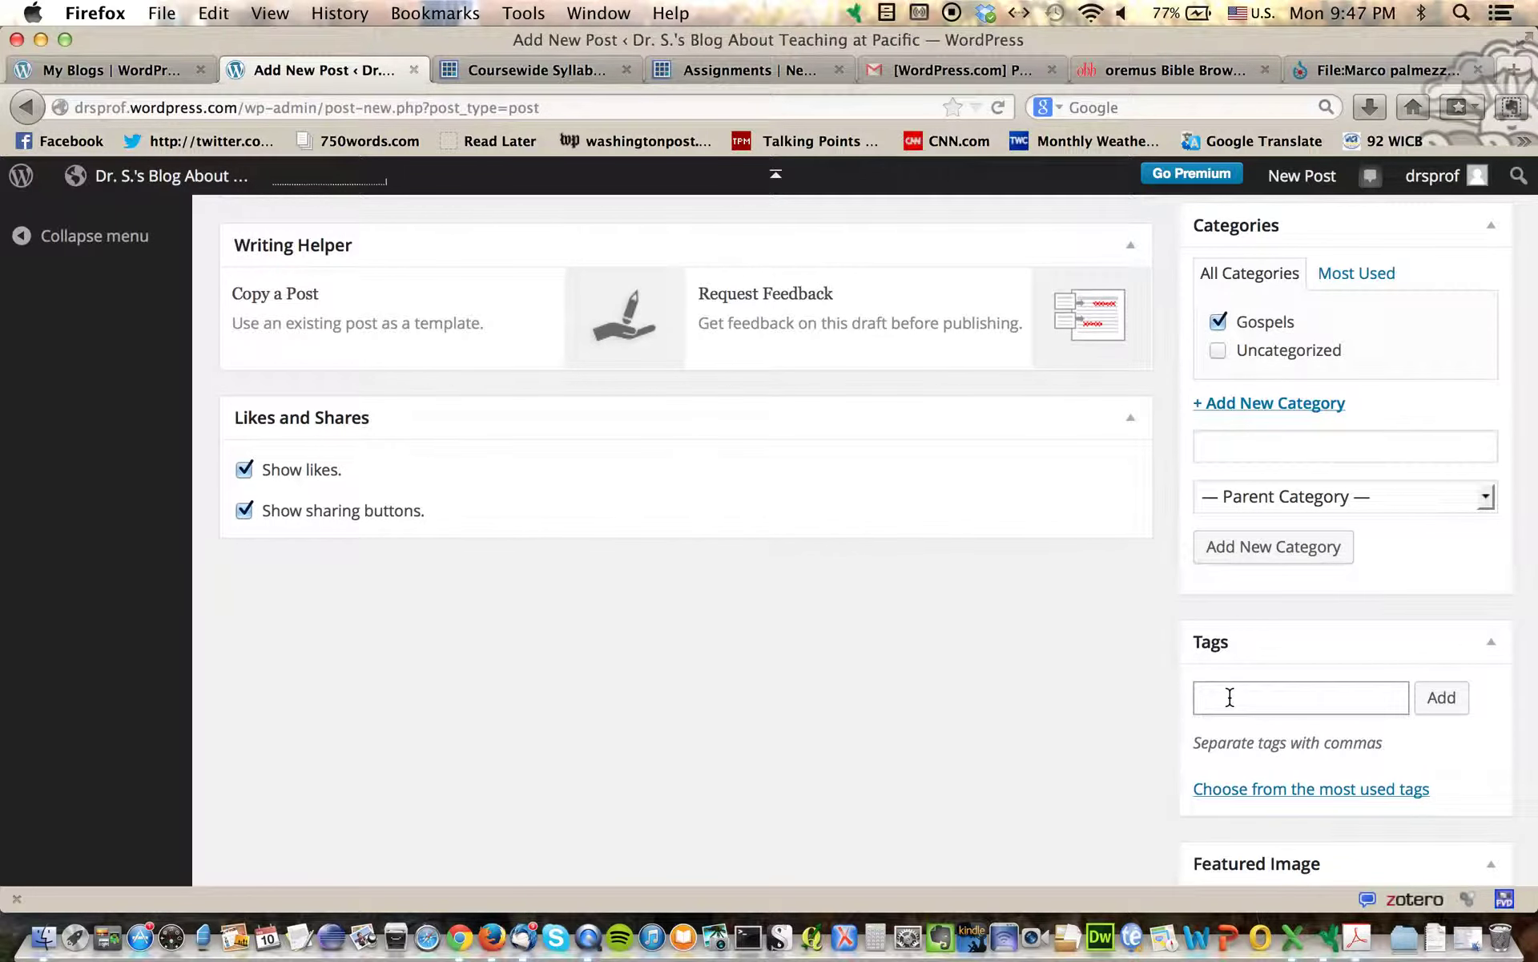
pyautogui.write('gospe')
pyautogui.write('ls, Mark, crucifixion')
pyautogui.click(1440, 698)
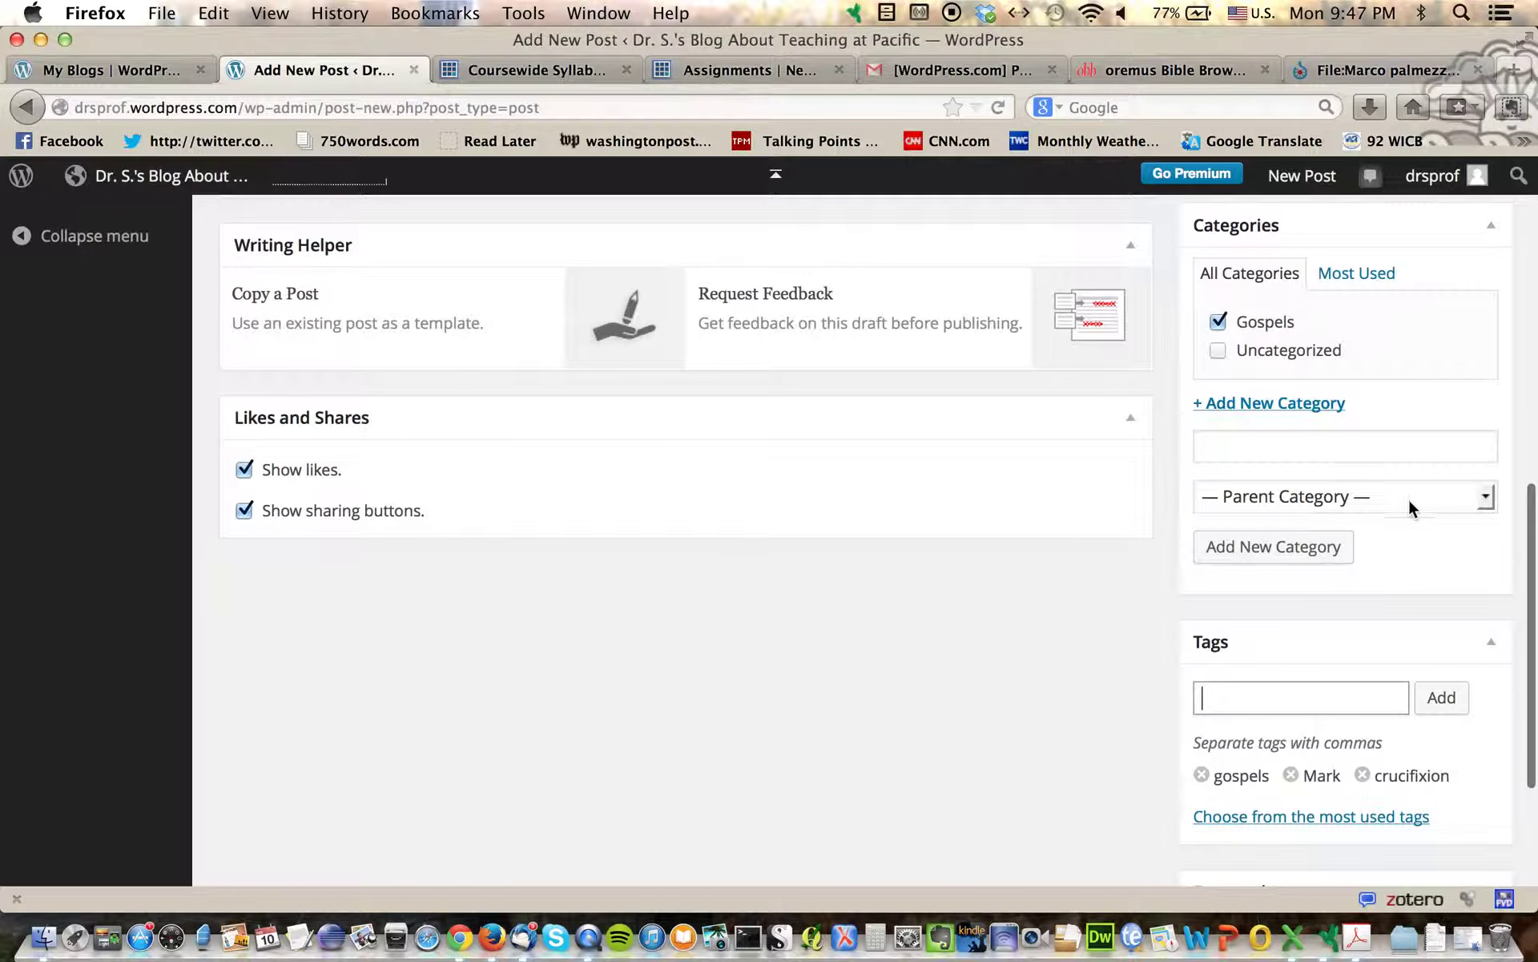
pyautogui.scroll(-1, 1379, 674)
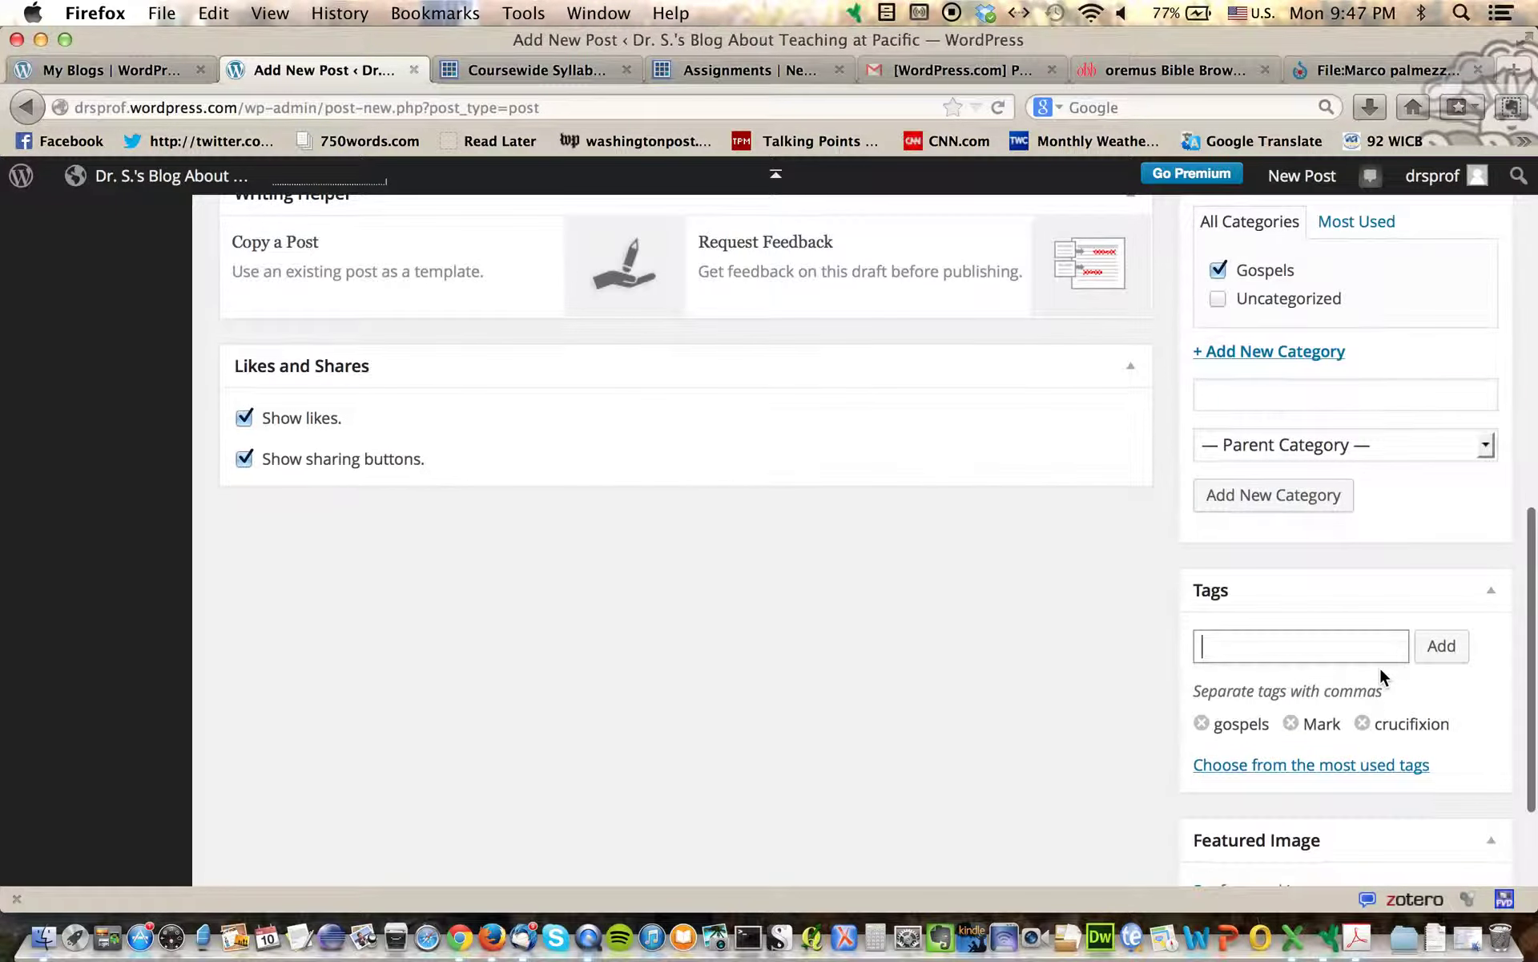
pyautogui.scroll(-3, 1291, 688)
pyautogui.scroll(8, 1291, 689)
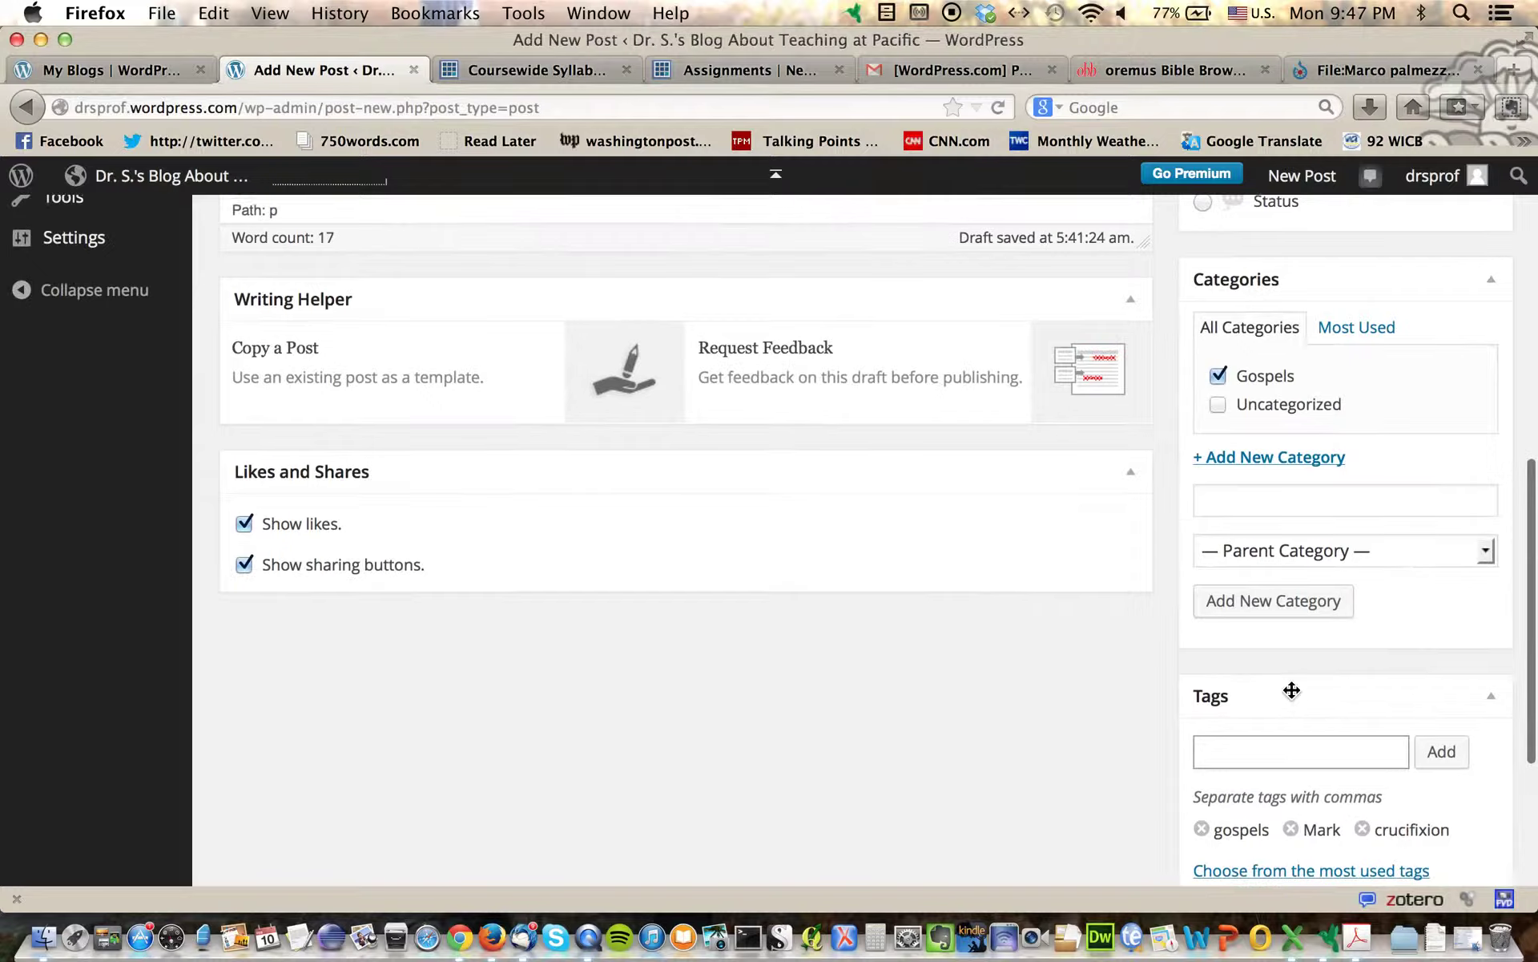
pyautogui.scroll(5, 1291, 690)
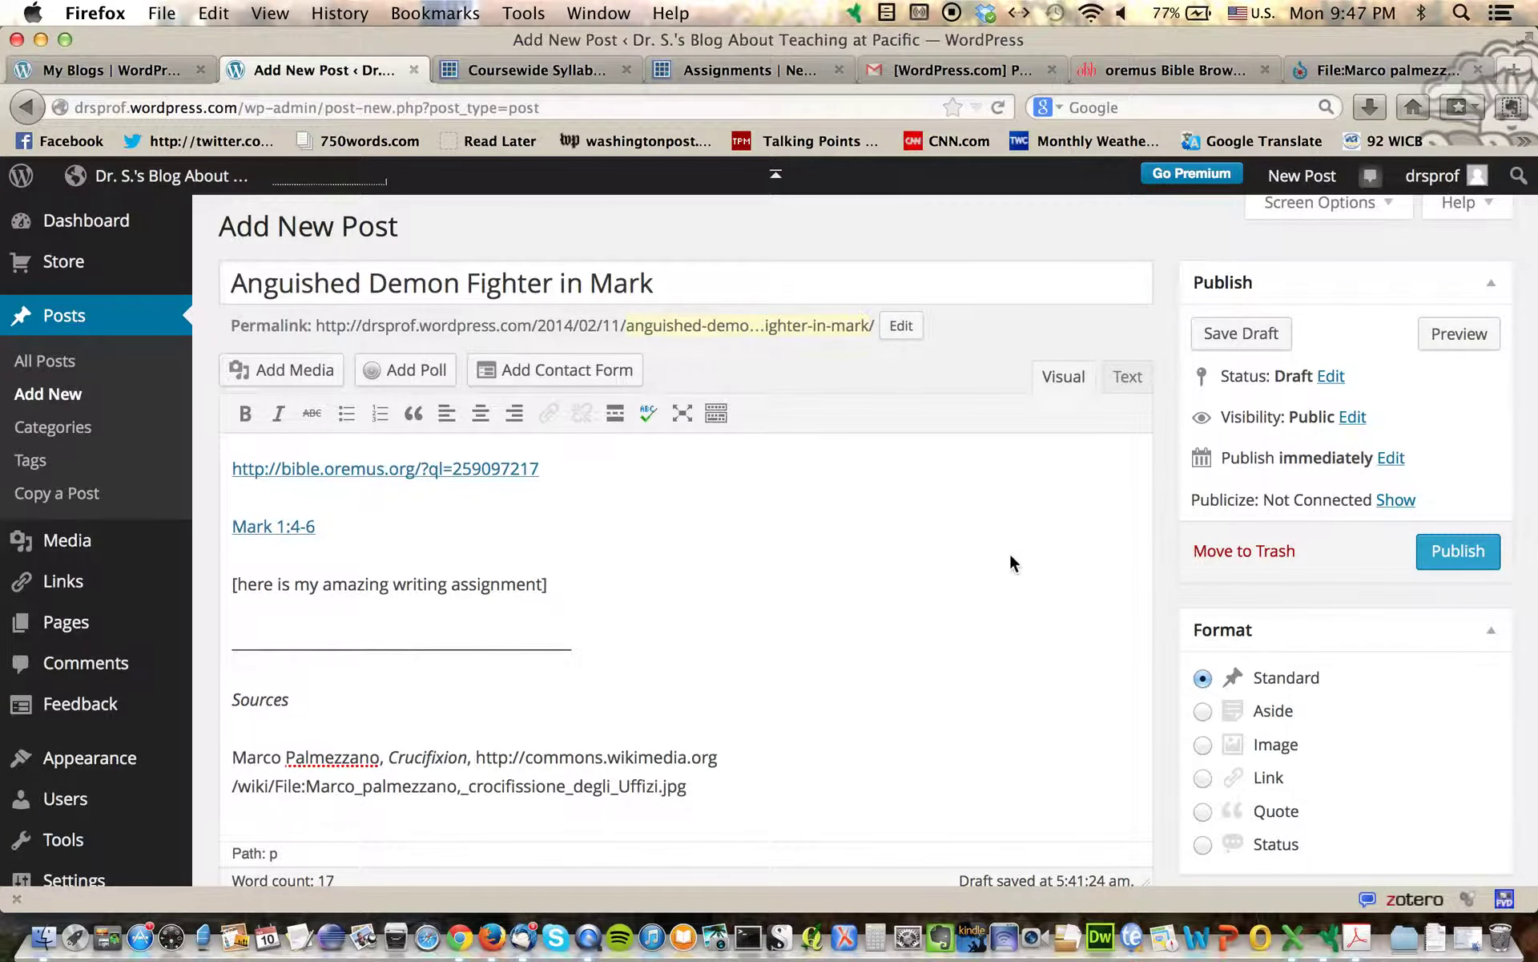
# Step: Preview the draft post, review its body, source citation, category and tags, and close the preview
pyautogui.click(1448, 341)
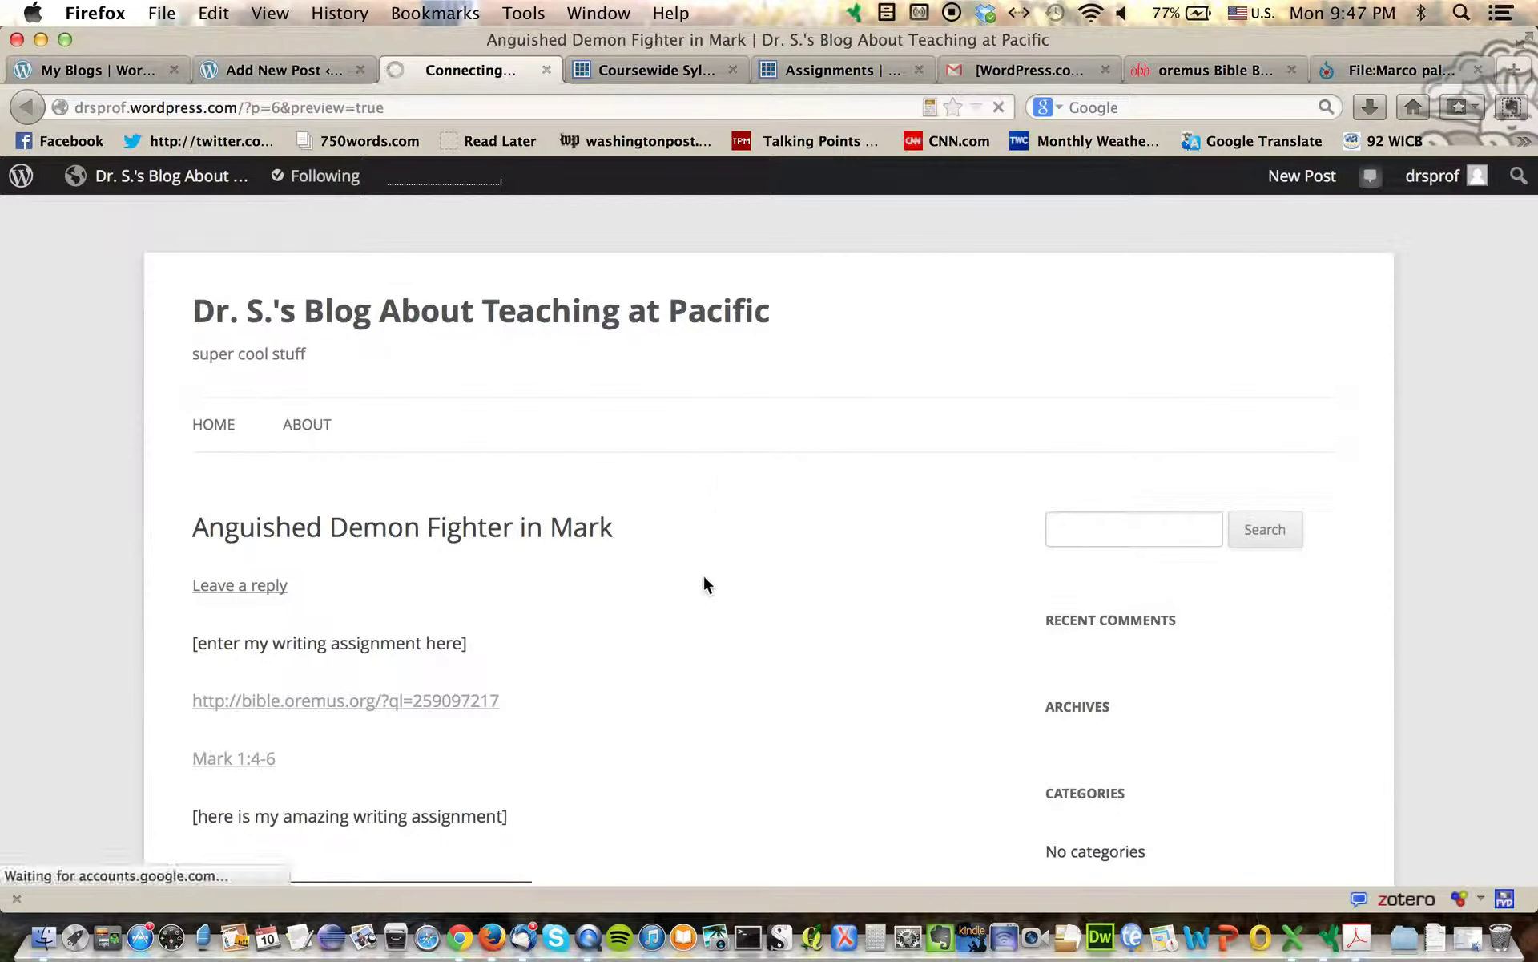
pyautogui.scroll(-3, 690, 618)
pyautogui.scroll(3, 689, 624)
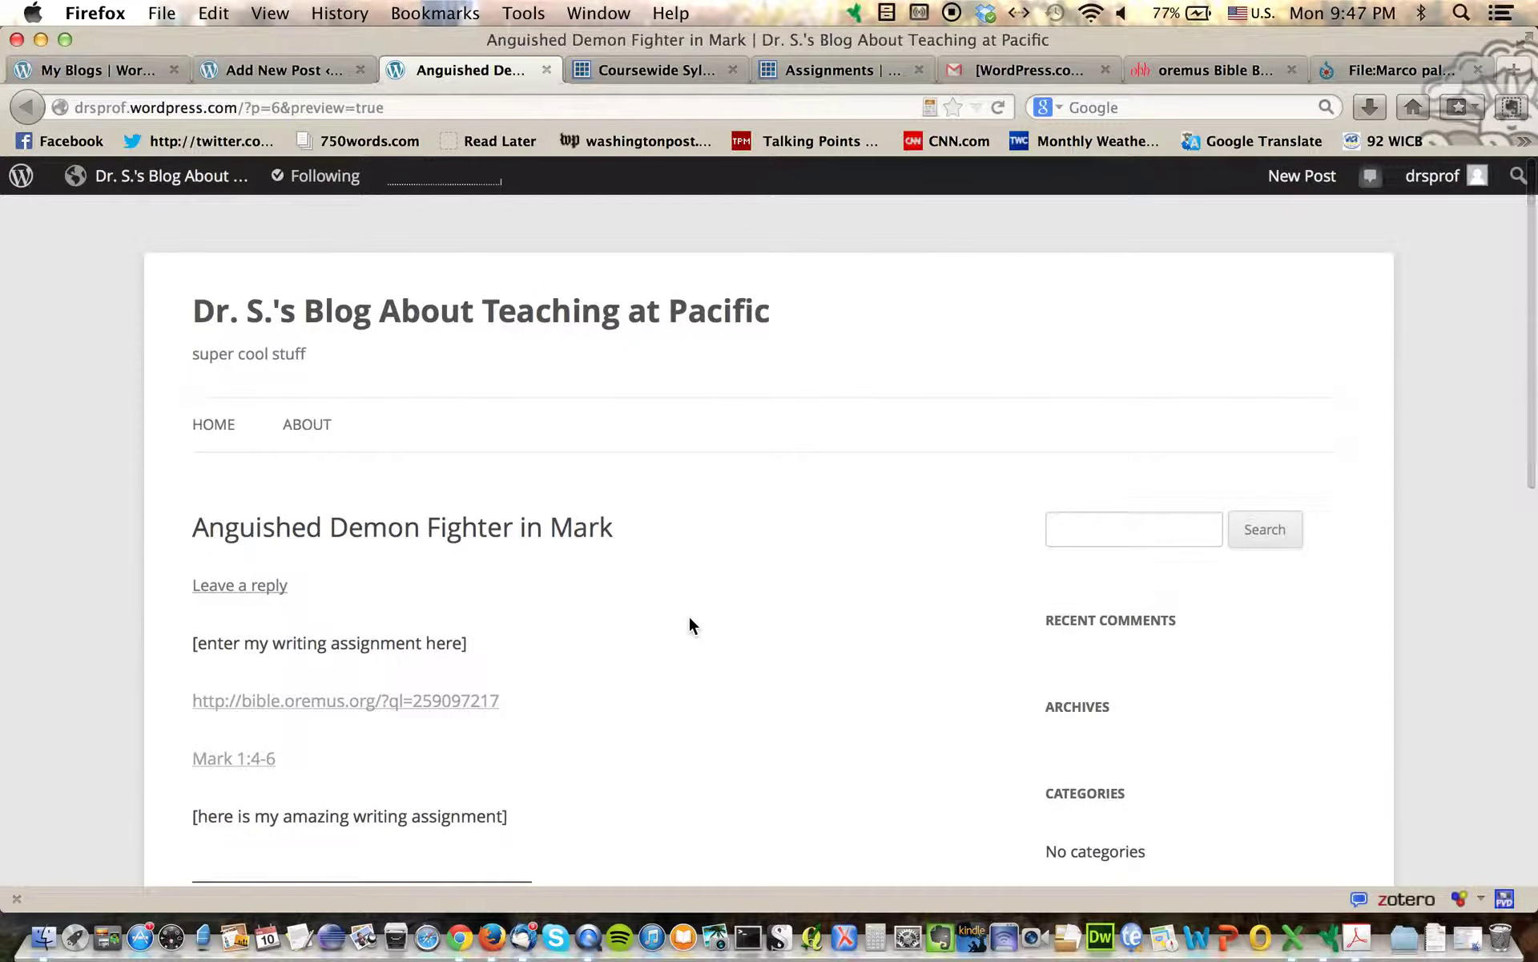
pyautogui.scroll(-1, 691, 625)
pyautogui.scroll(-1, 692, 625)
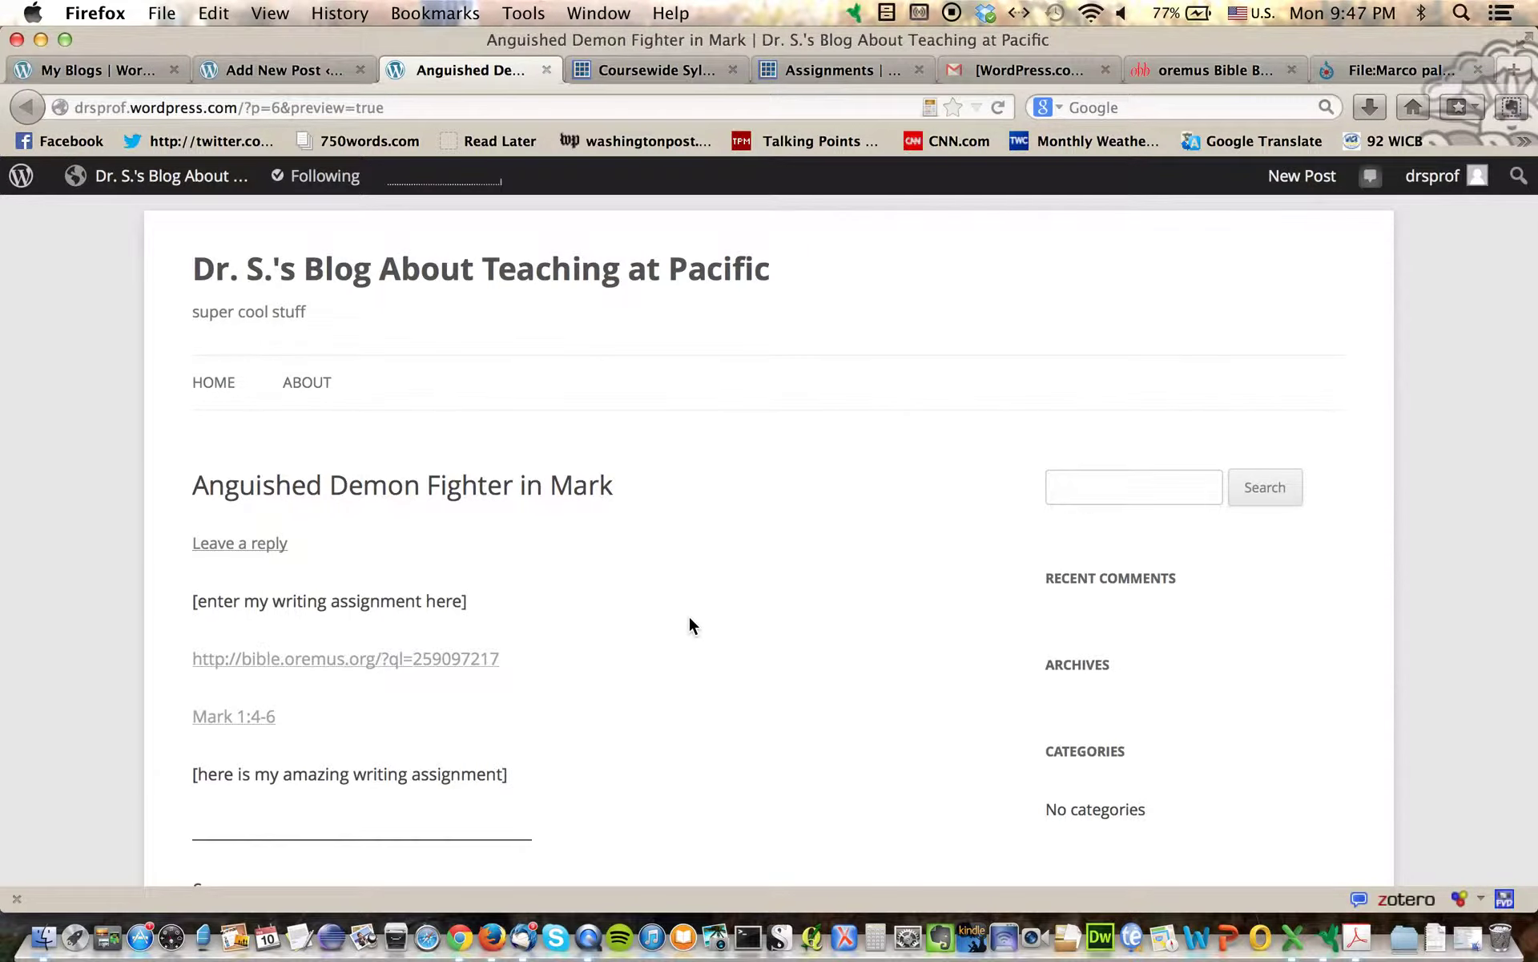
pyautogui.scroll(-5, 690, 624)
pyautogui.scroll(-4, 690, 624)
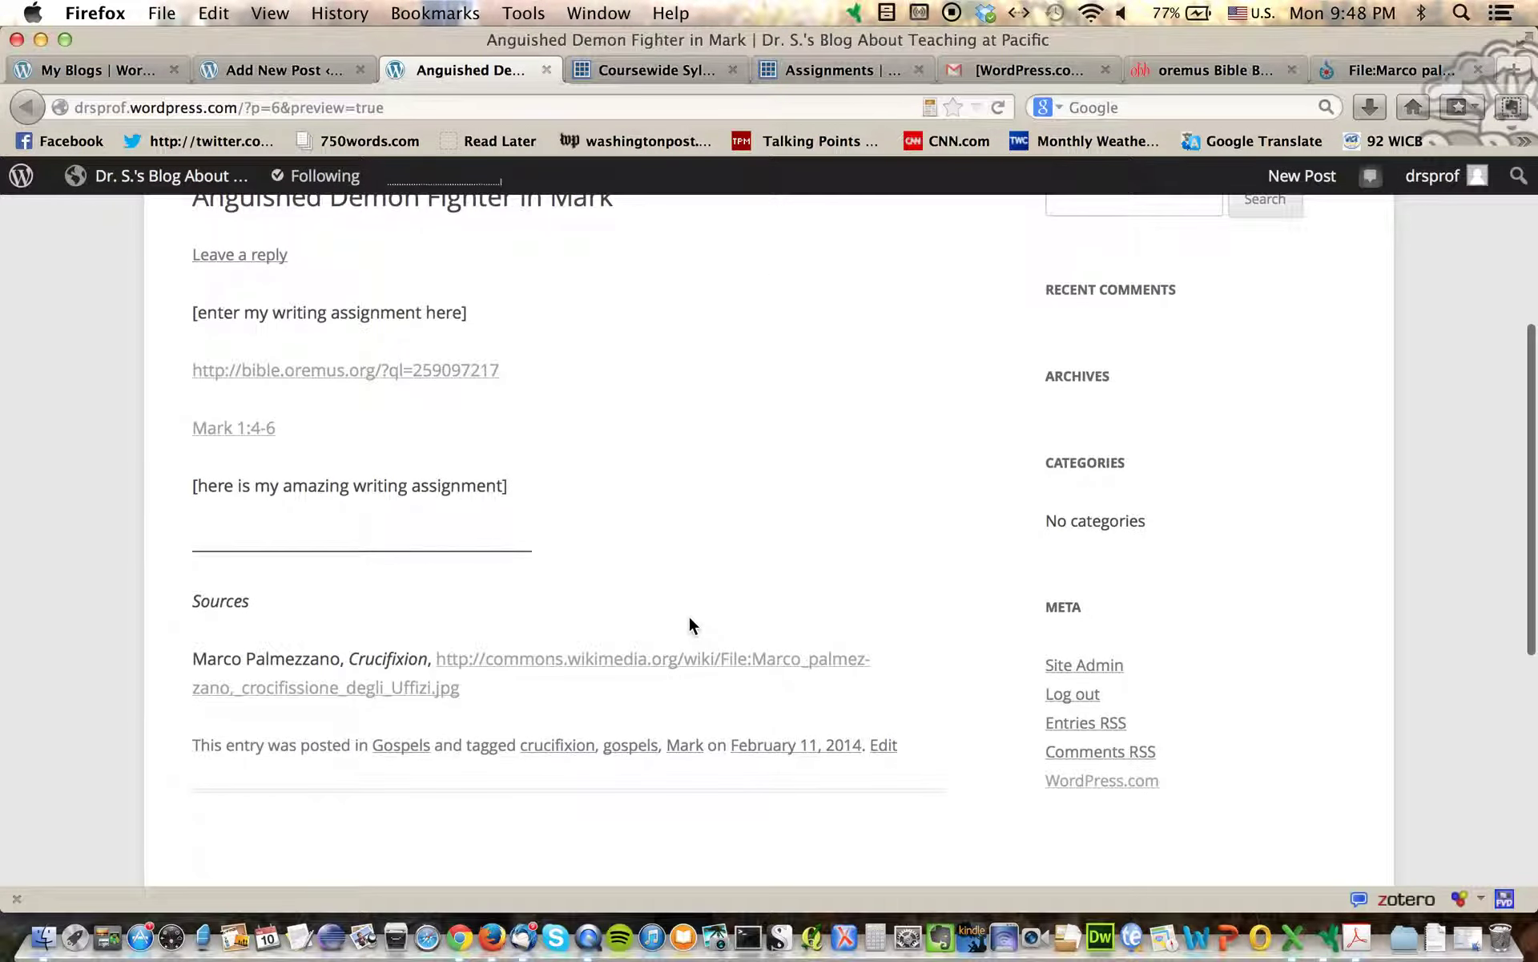
pyautogui.scroll(-3, 689, 625)
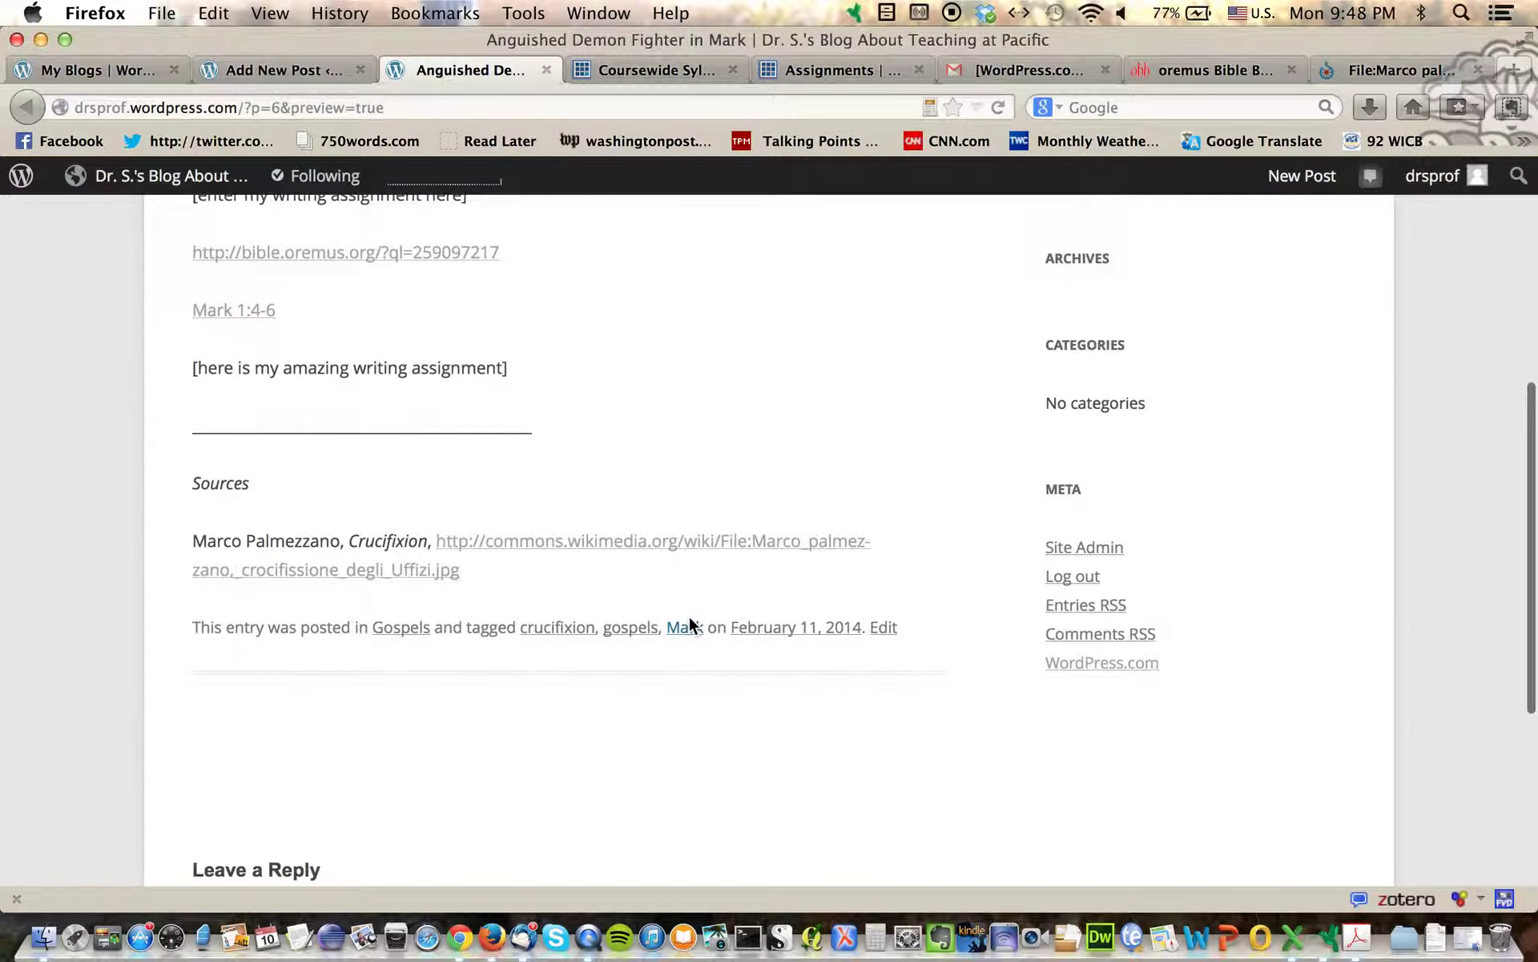
pyautogui.scroll(10, 689, 625)
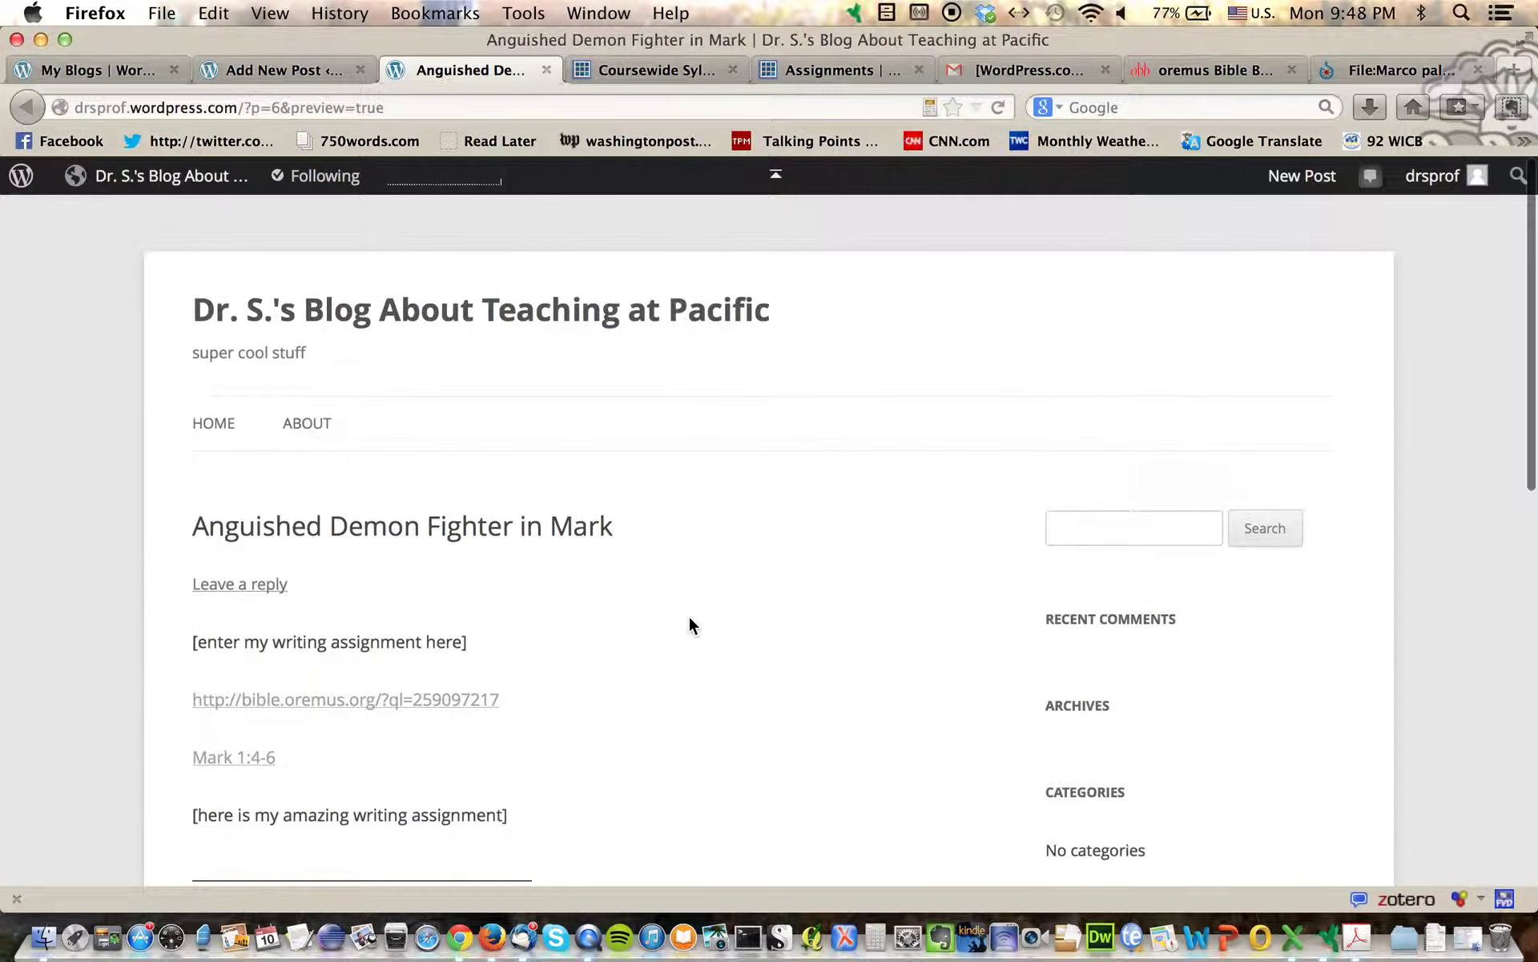
pyautogui.click(547, 70)
# Step: Turn off showing likes and sharing buttons for the post
pyautogui.scroll(-6, 503, 589)
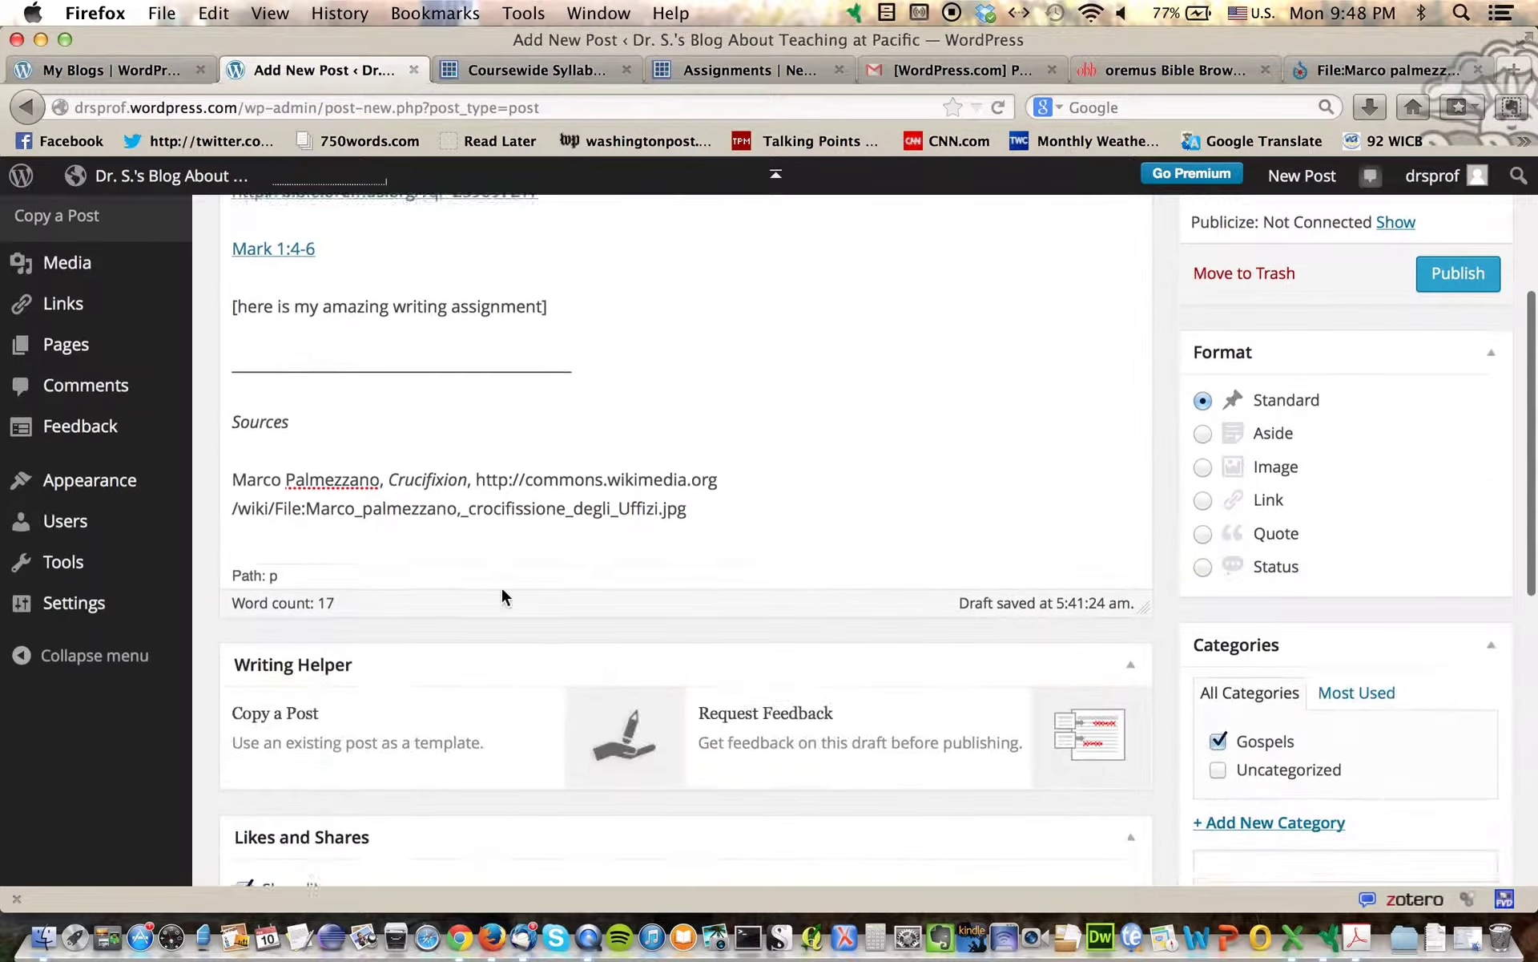
pyautogui.scroll(-2, 502, 589)
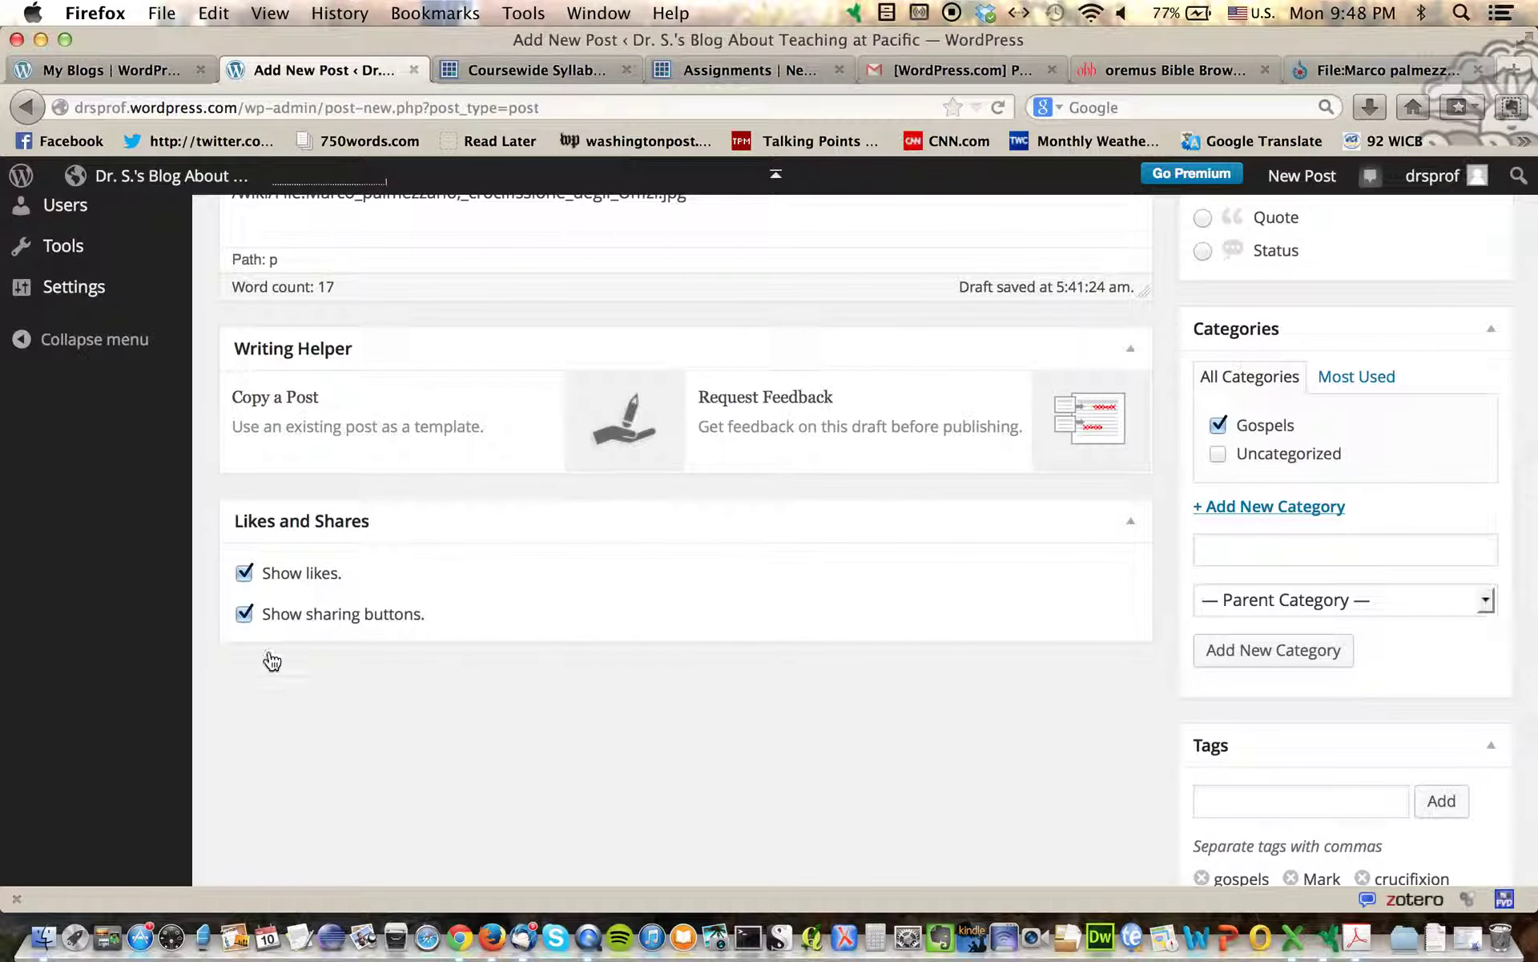
pyautogui.scroll(-1, 308, 738)
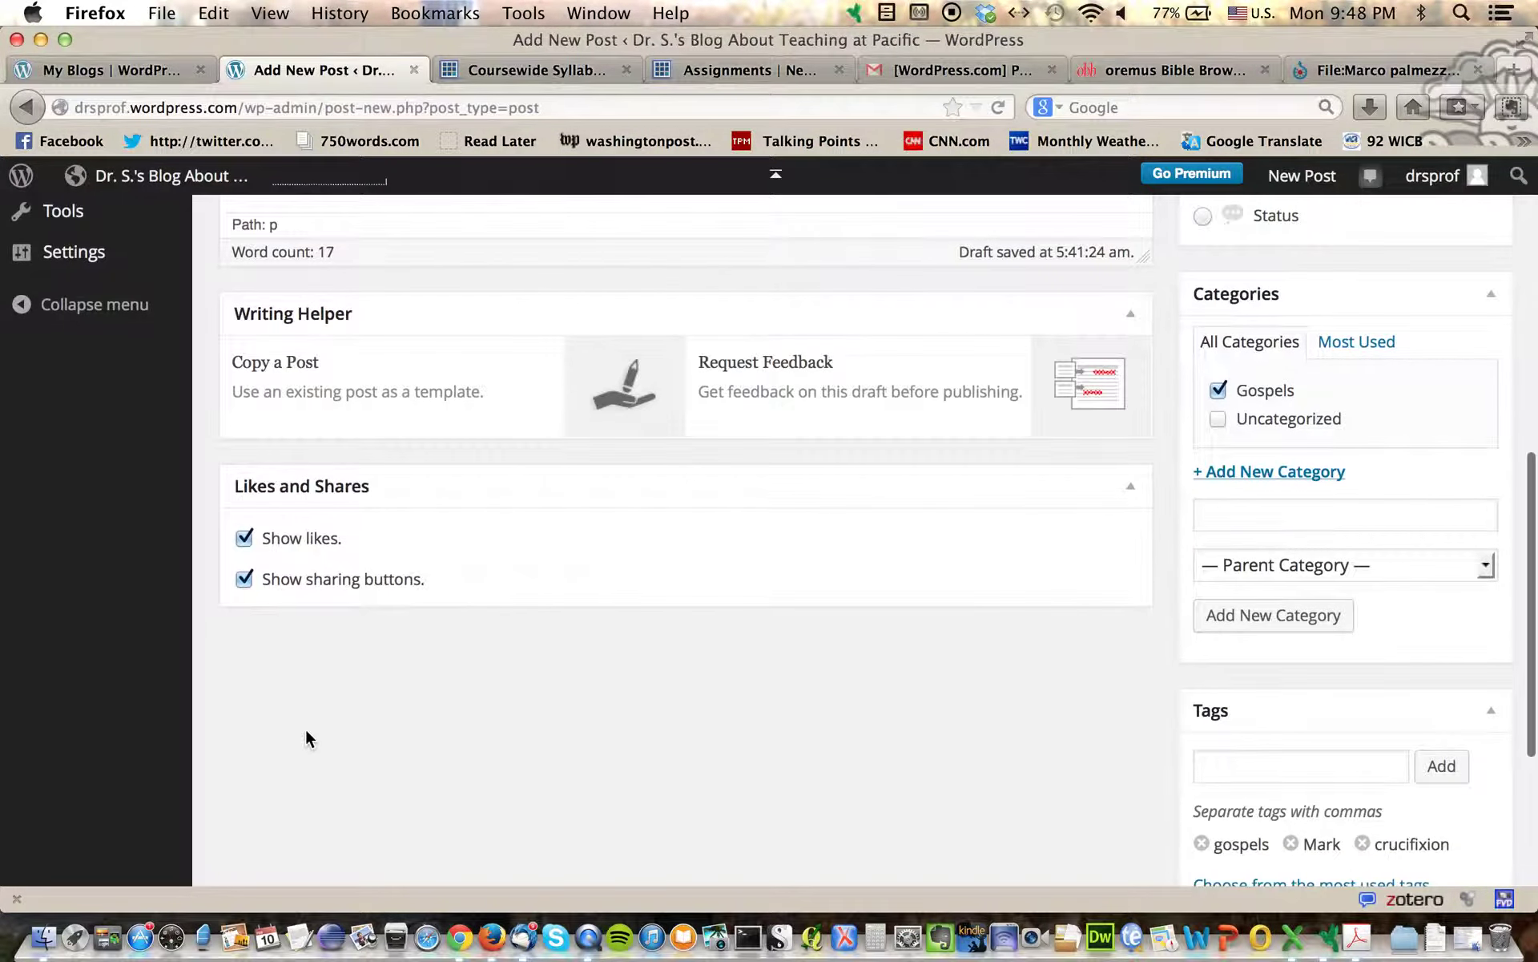
pyautogui.click(244, 580)
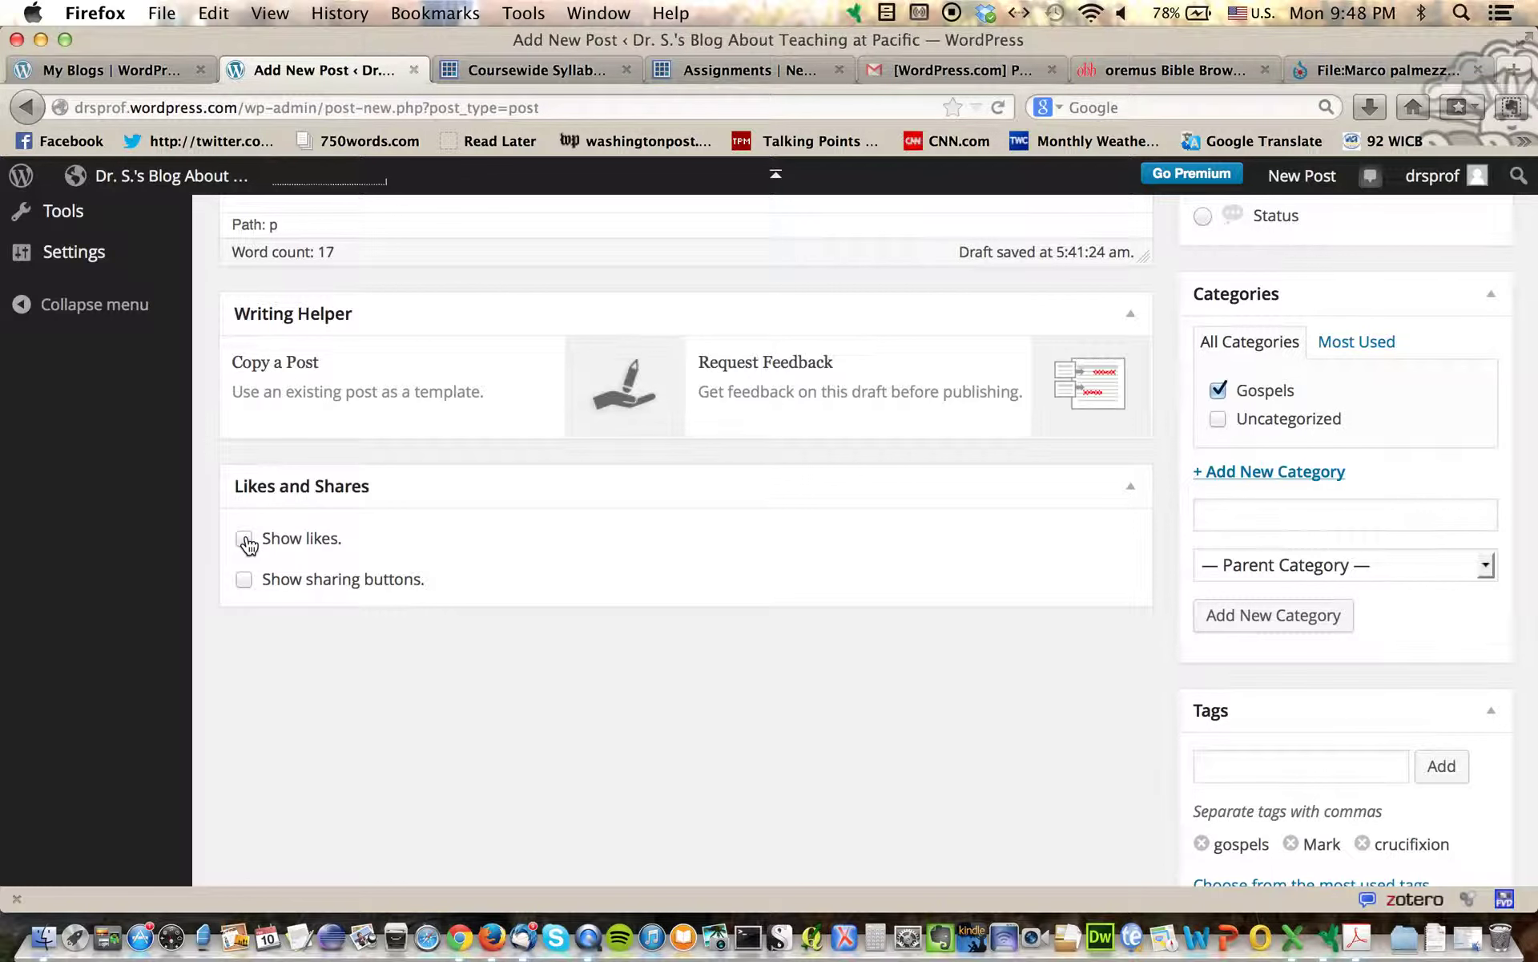
# Step: Publish the post "Anguished Demon Fighter in Mark"
pyautogui.scroll(5, 457, 529)
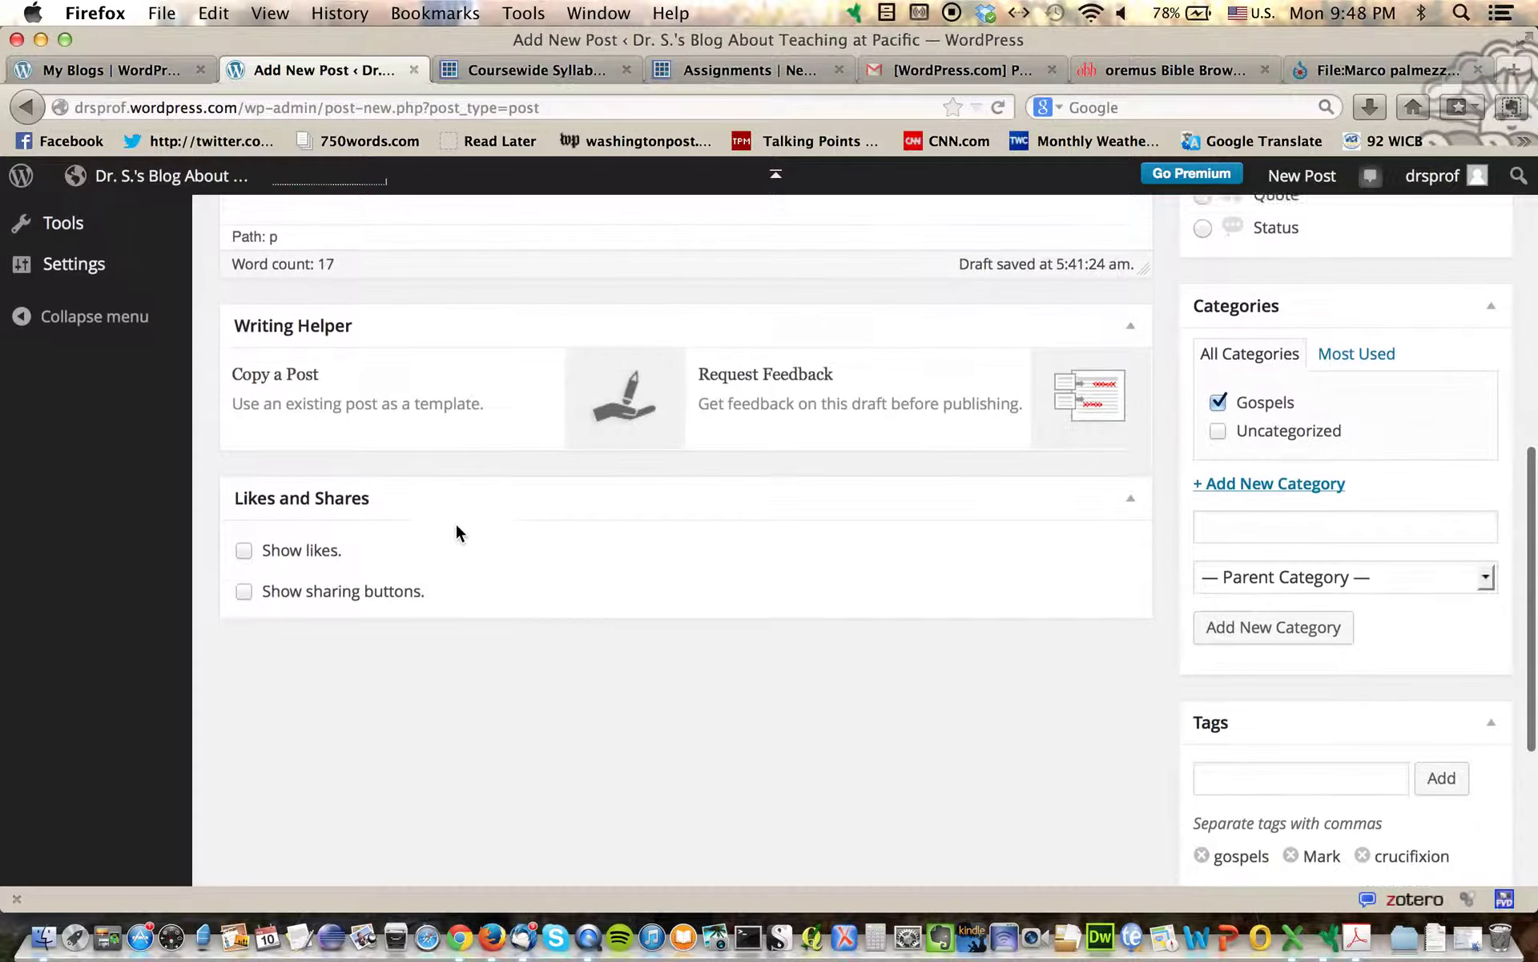
pyautogui.scroll(8, 457, 525)
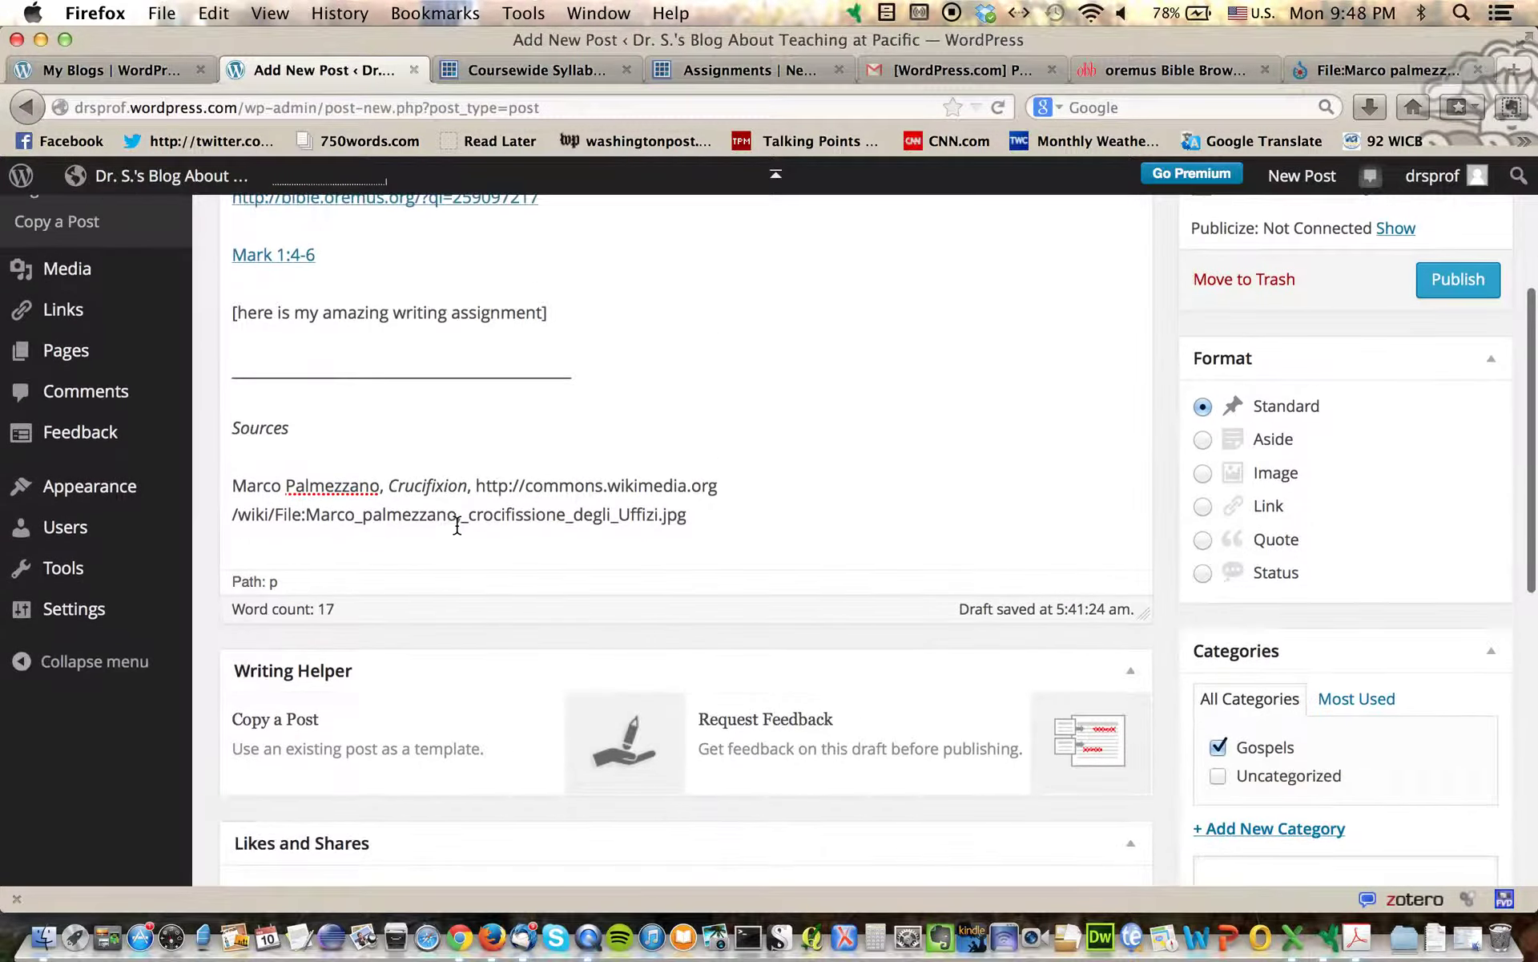
pyautogui.scroll(3, 457, 525)
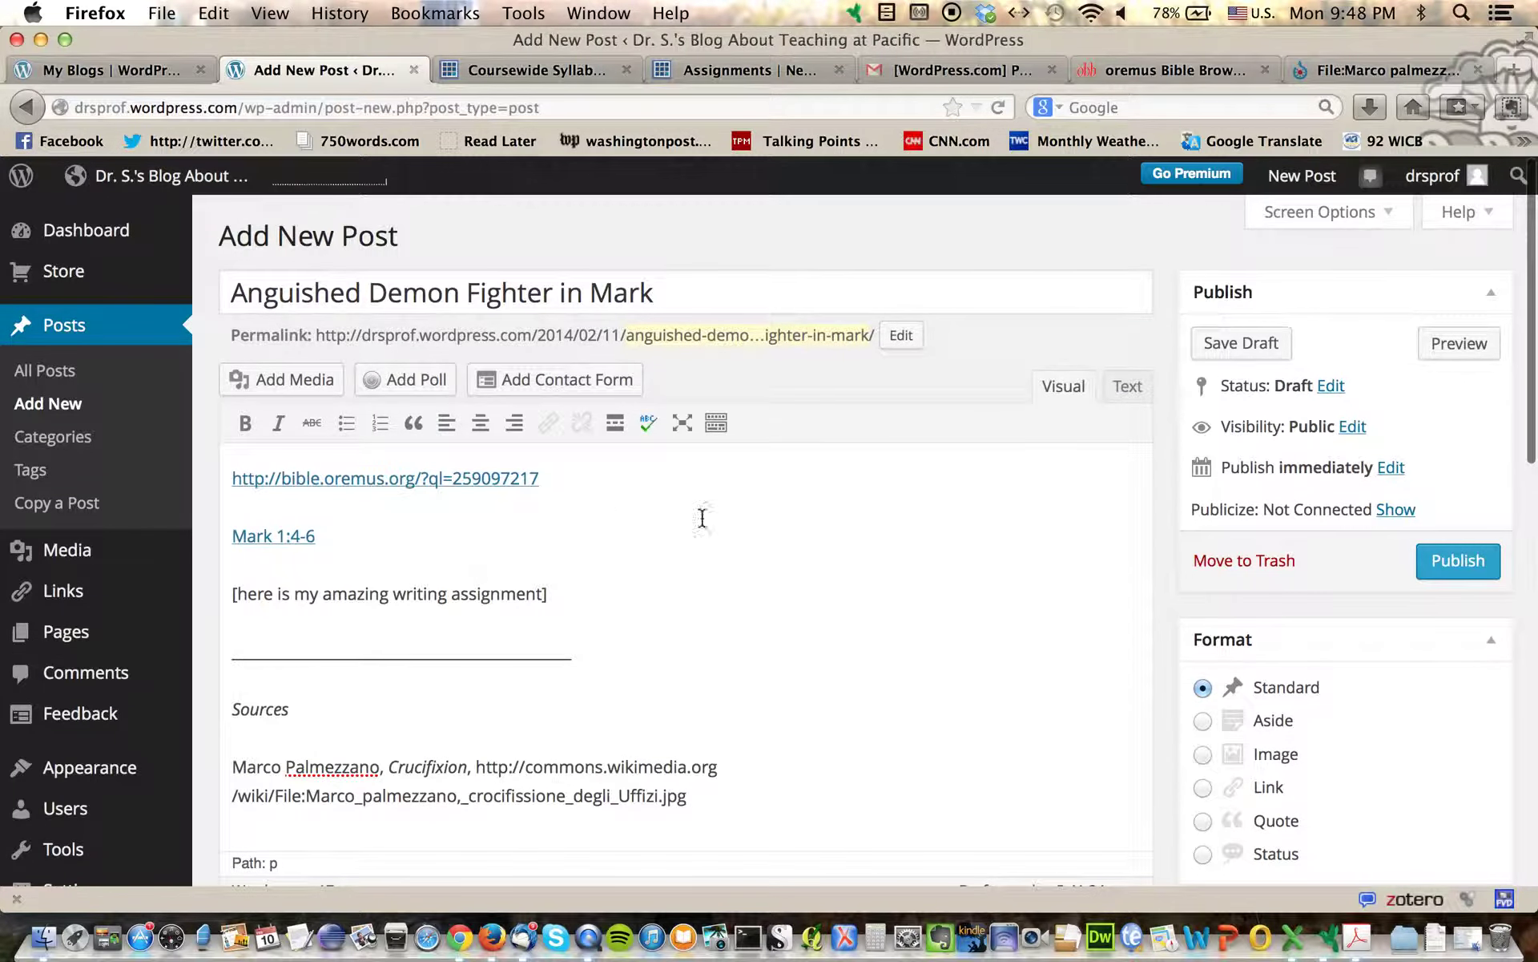
pyautogui.click(1458, 564)
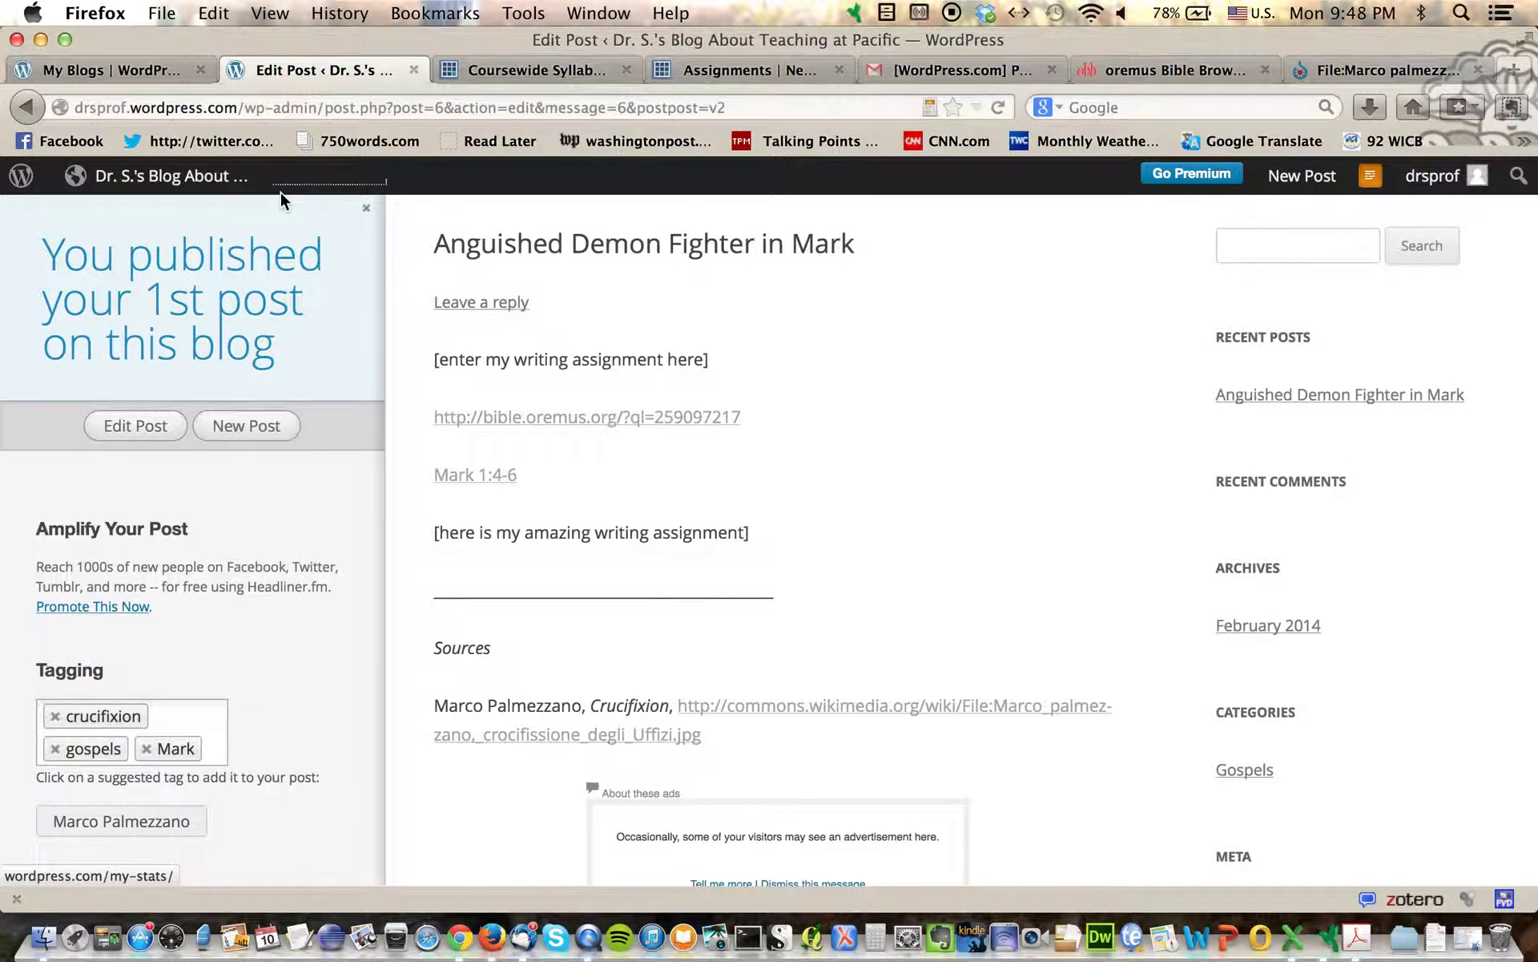
# Step: Return to the blog's dashboard and open the list of all posts
pyautogui.moveTo(186, 175)
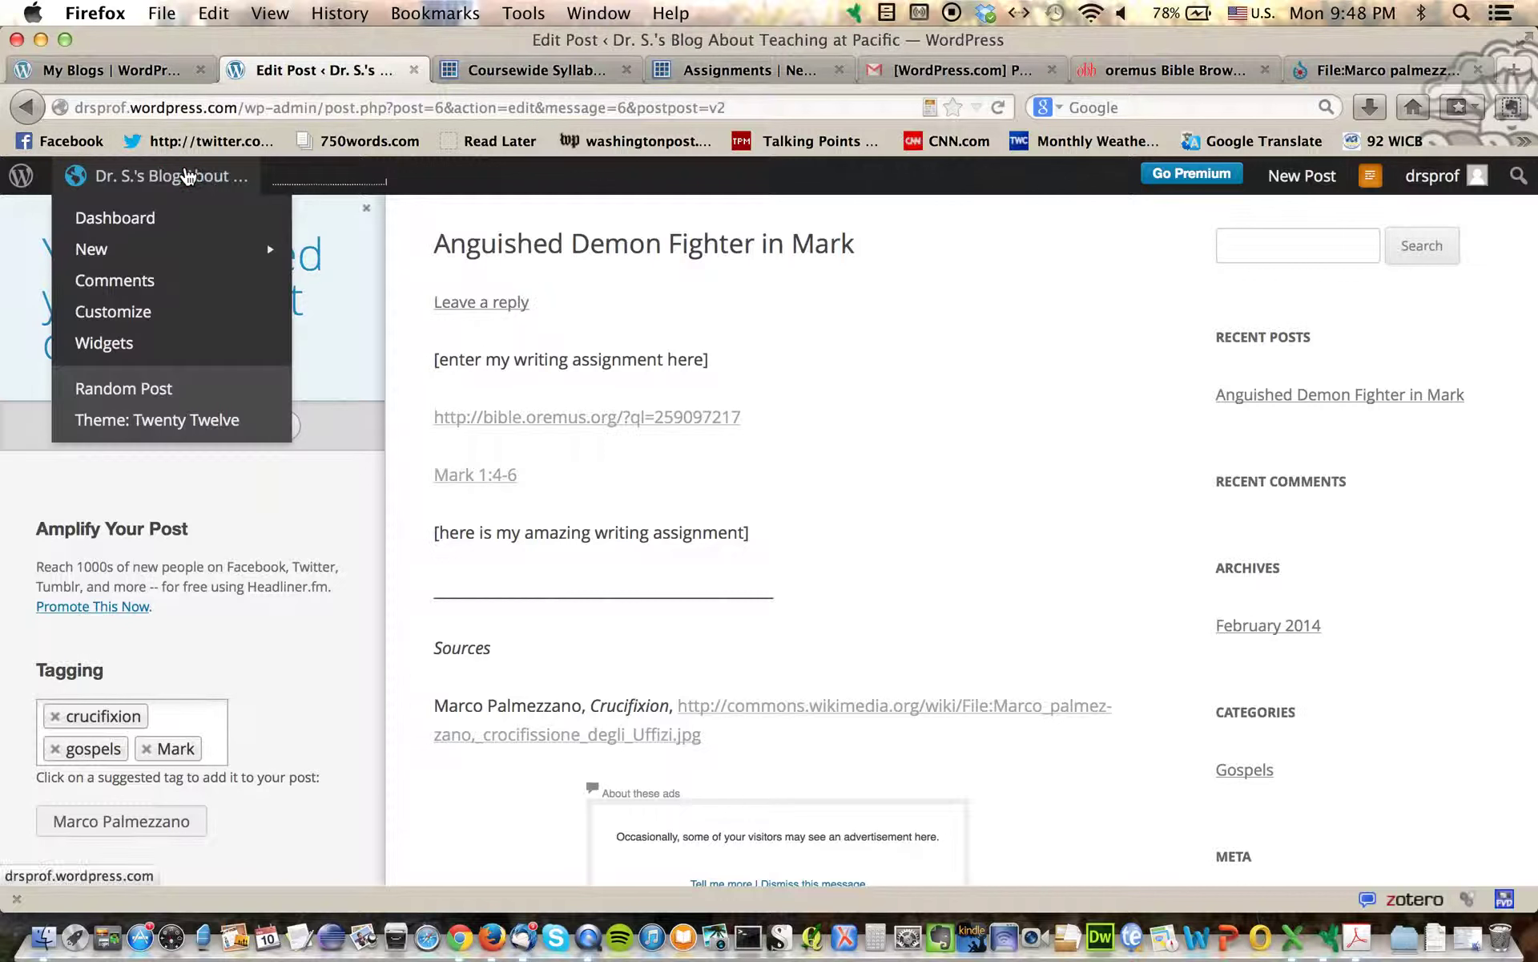
pyautogui.click(114, 219)
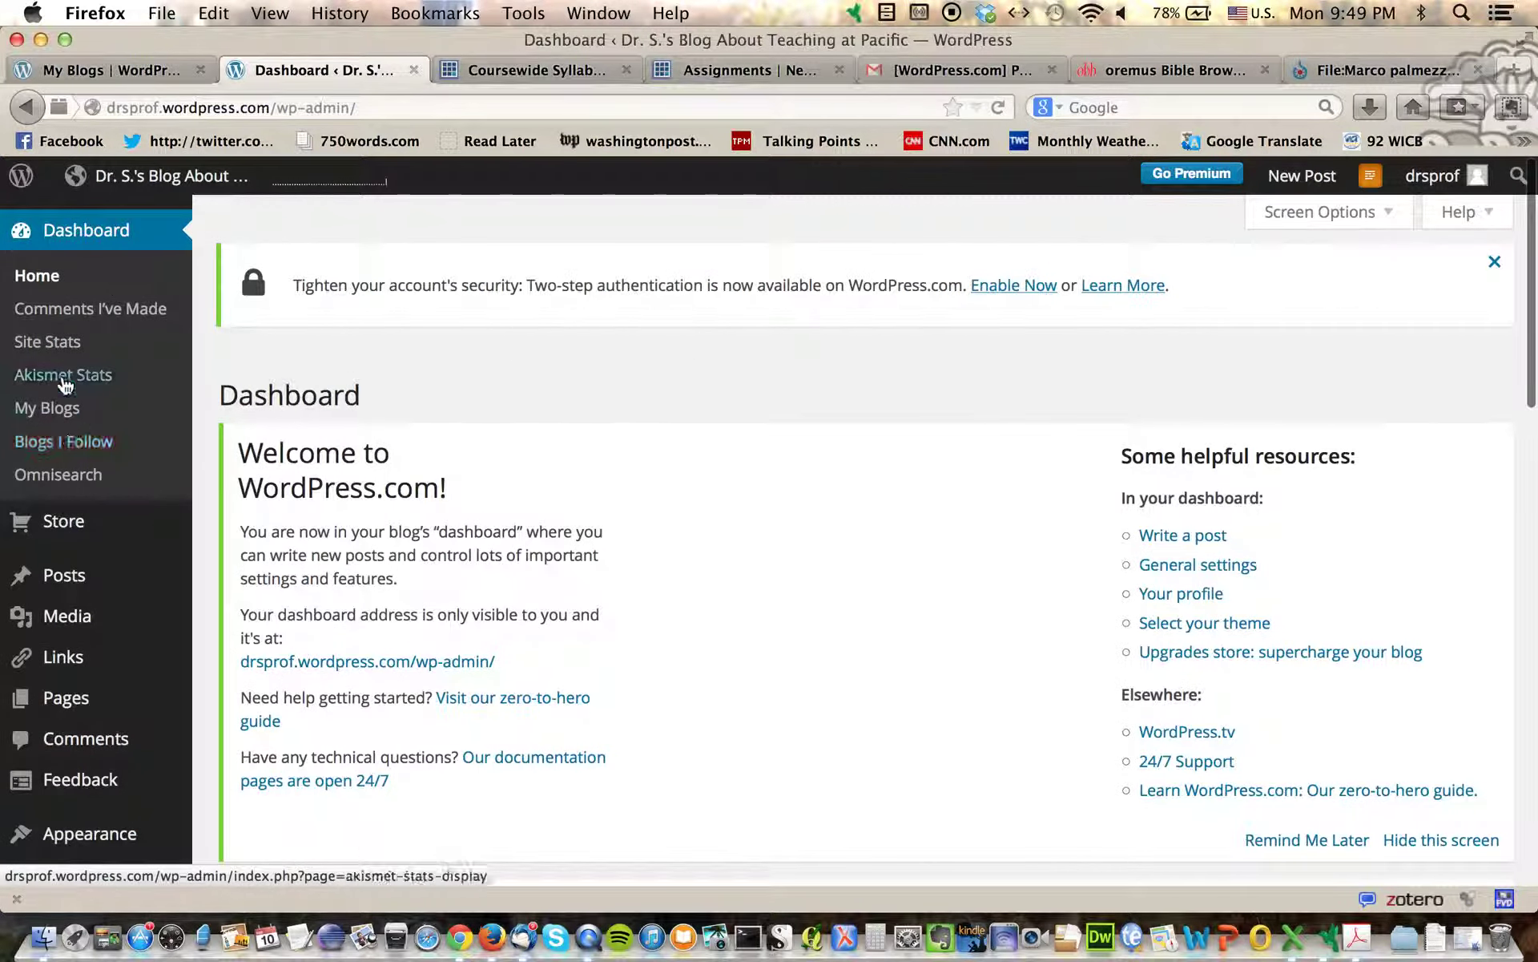
pyautogui.moveTo(64, 570)
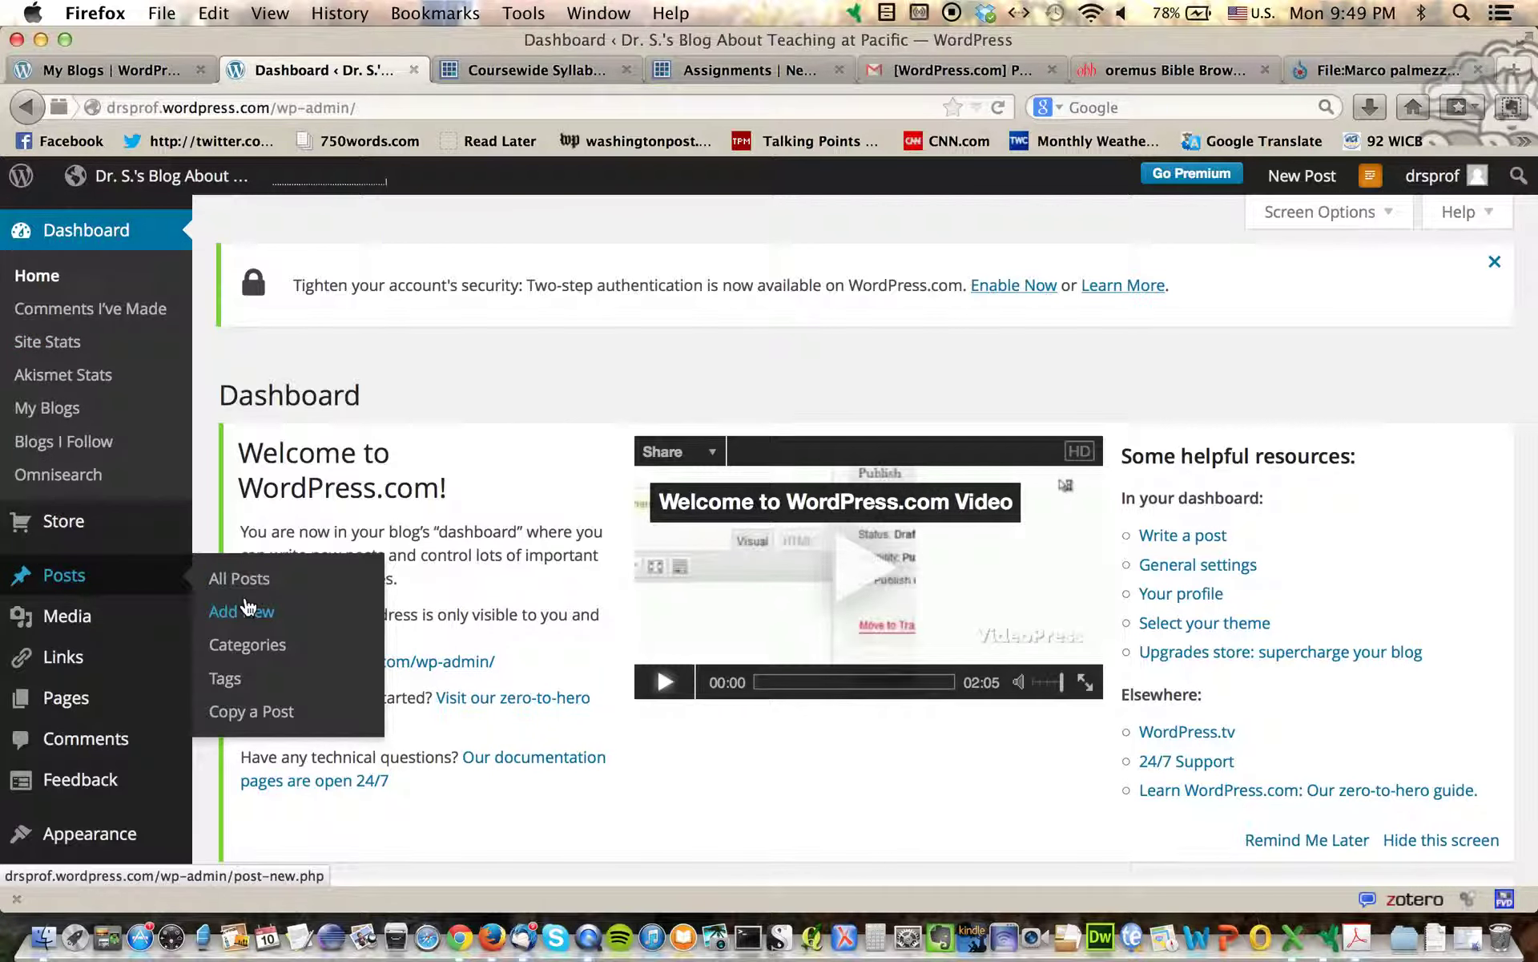
pyautogui.click(232, 579)
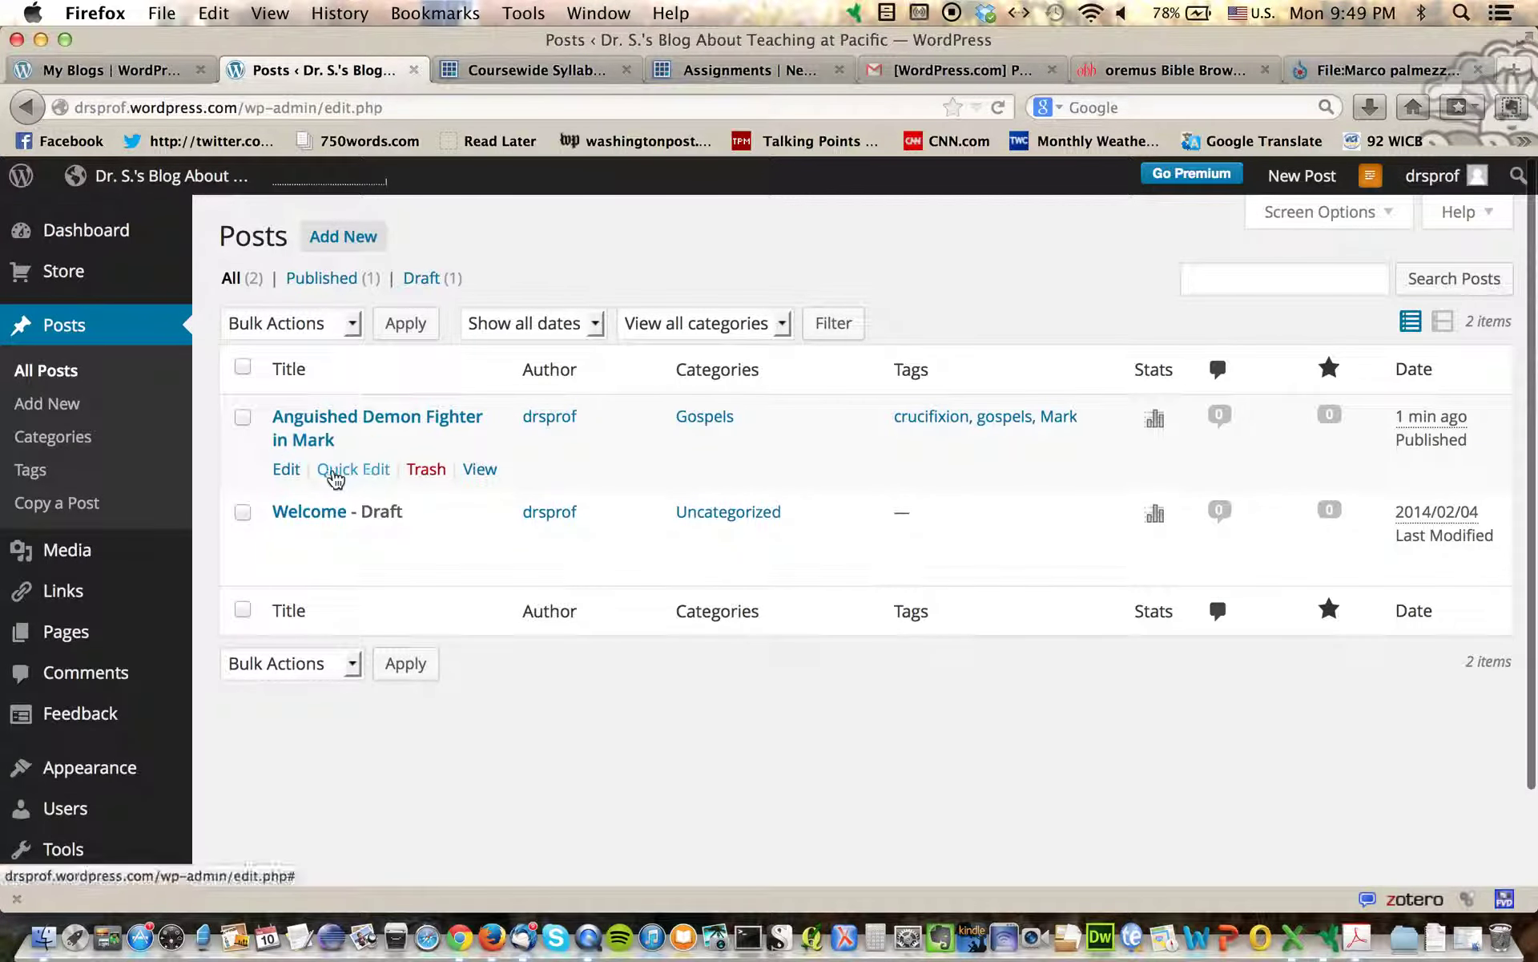
pyautogui.click(286, 471)
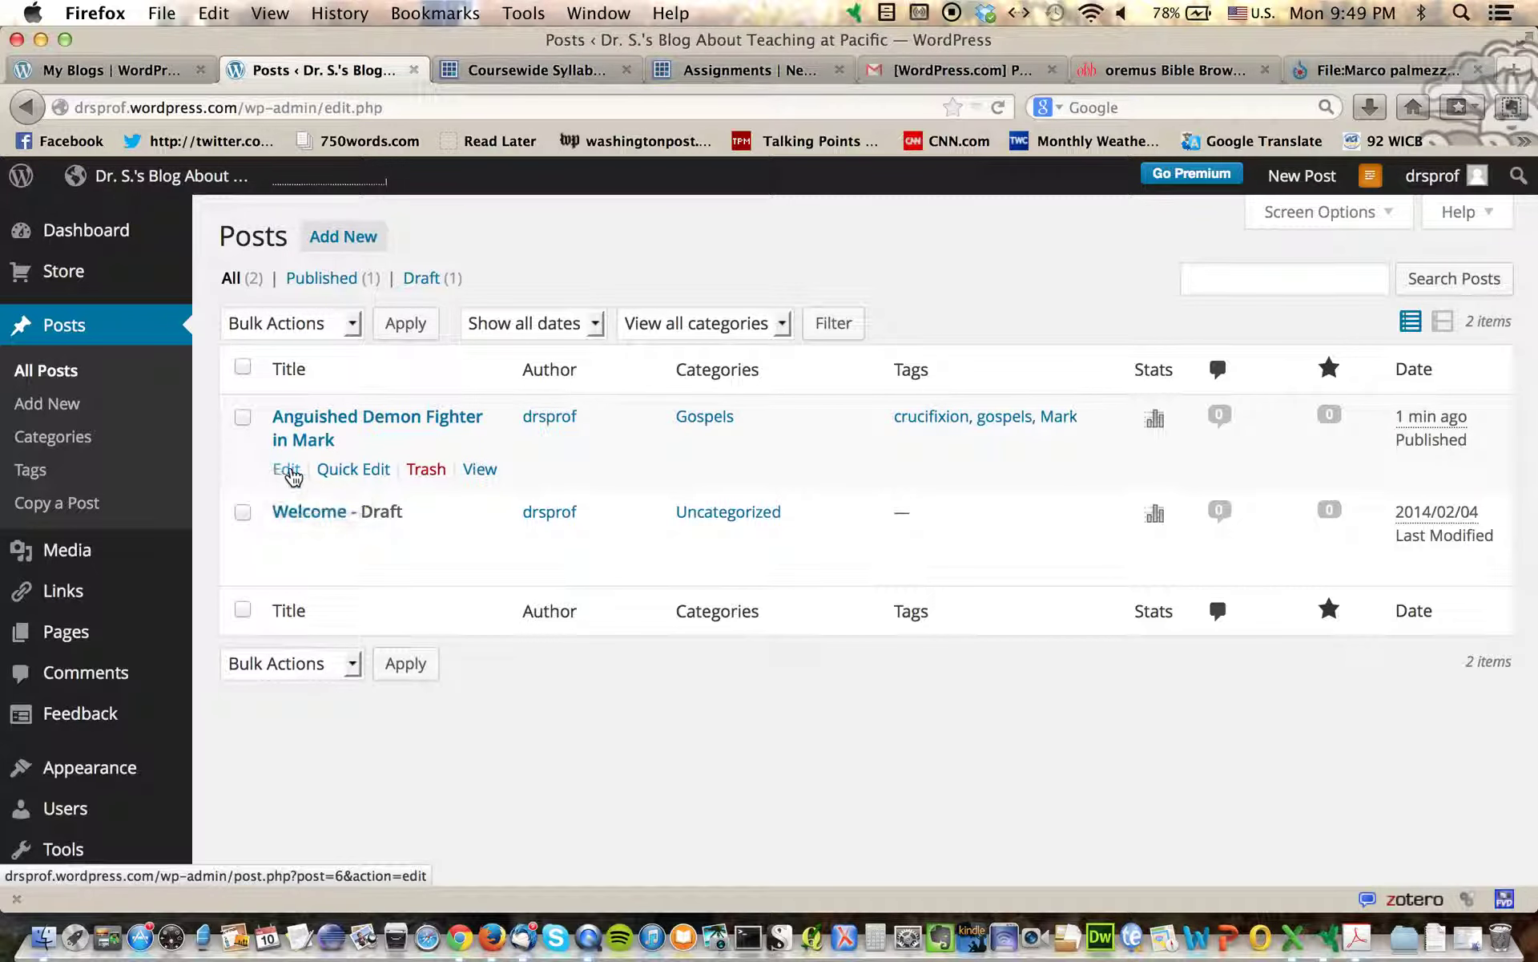
pyautogui.click(337, 473)
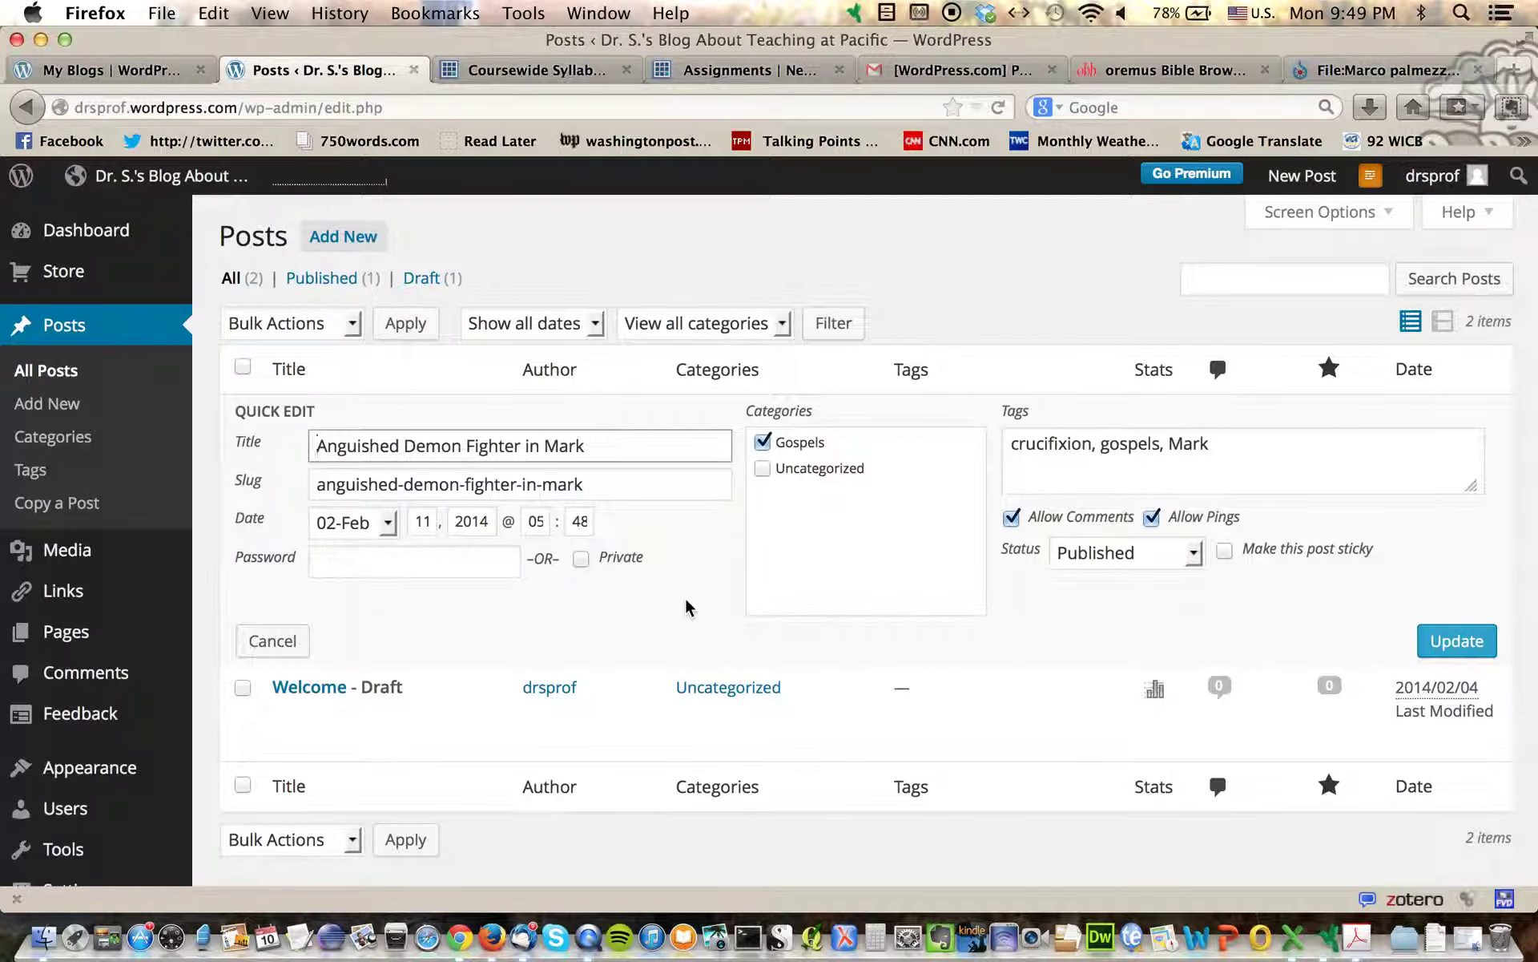
pyautogui.scroll(-1, 686, 599)
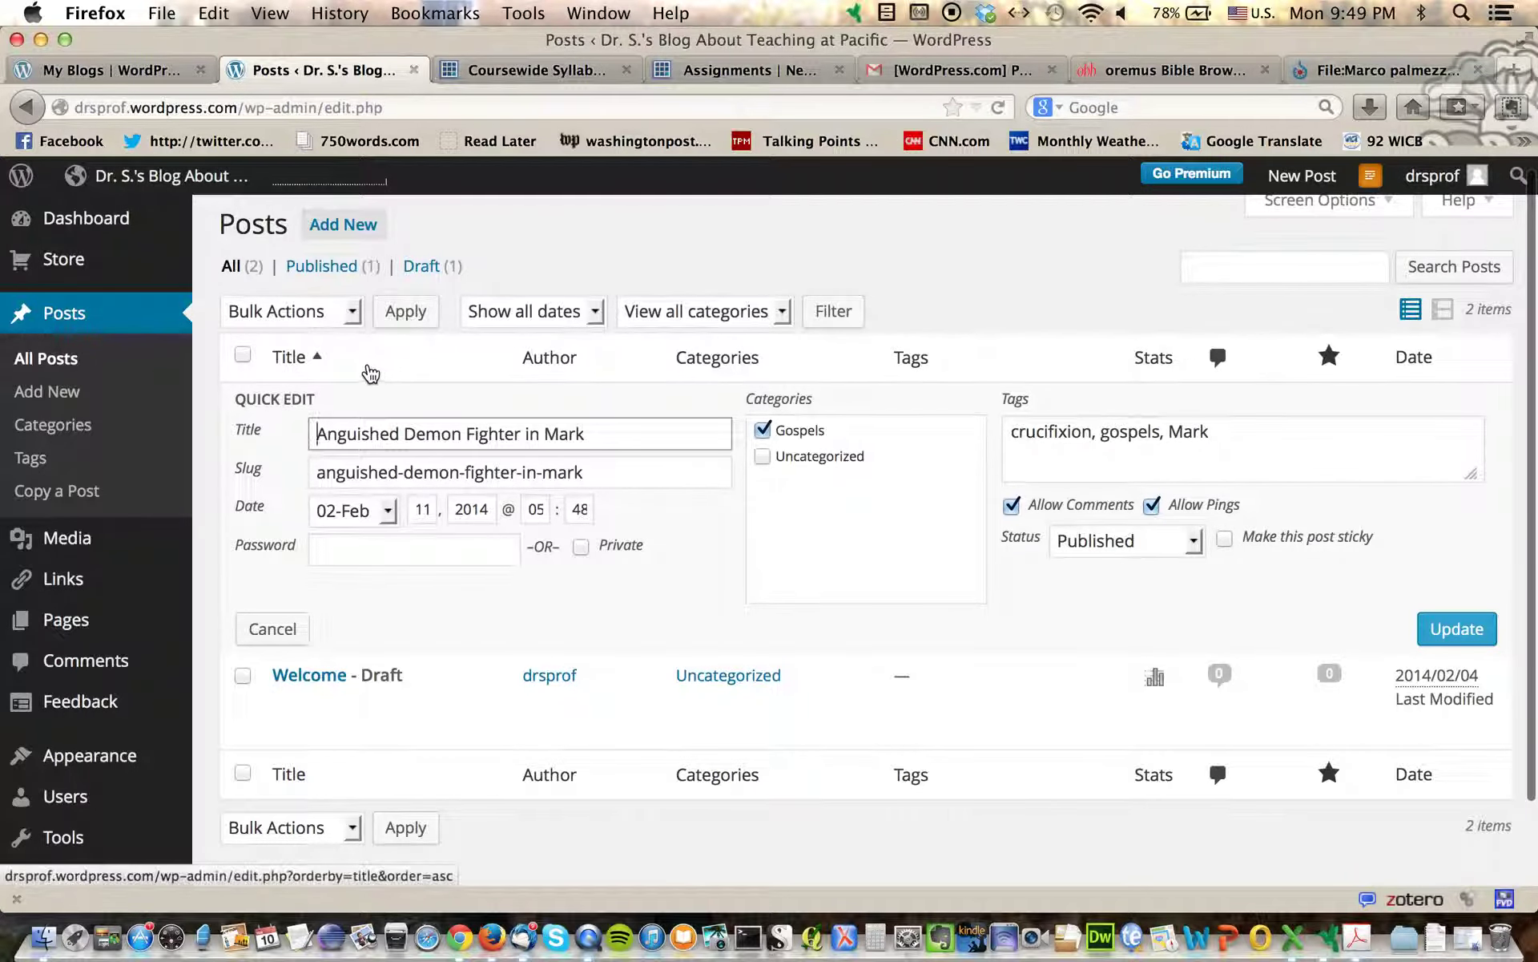
pyautogui.click(285, 629)
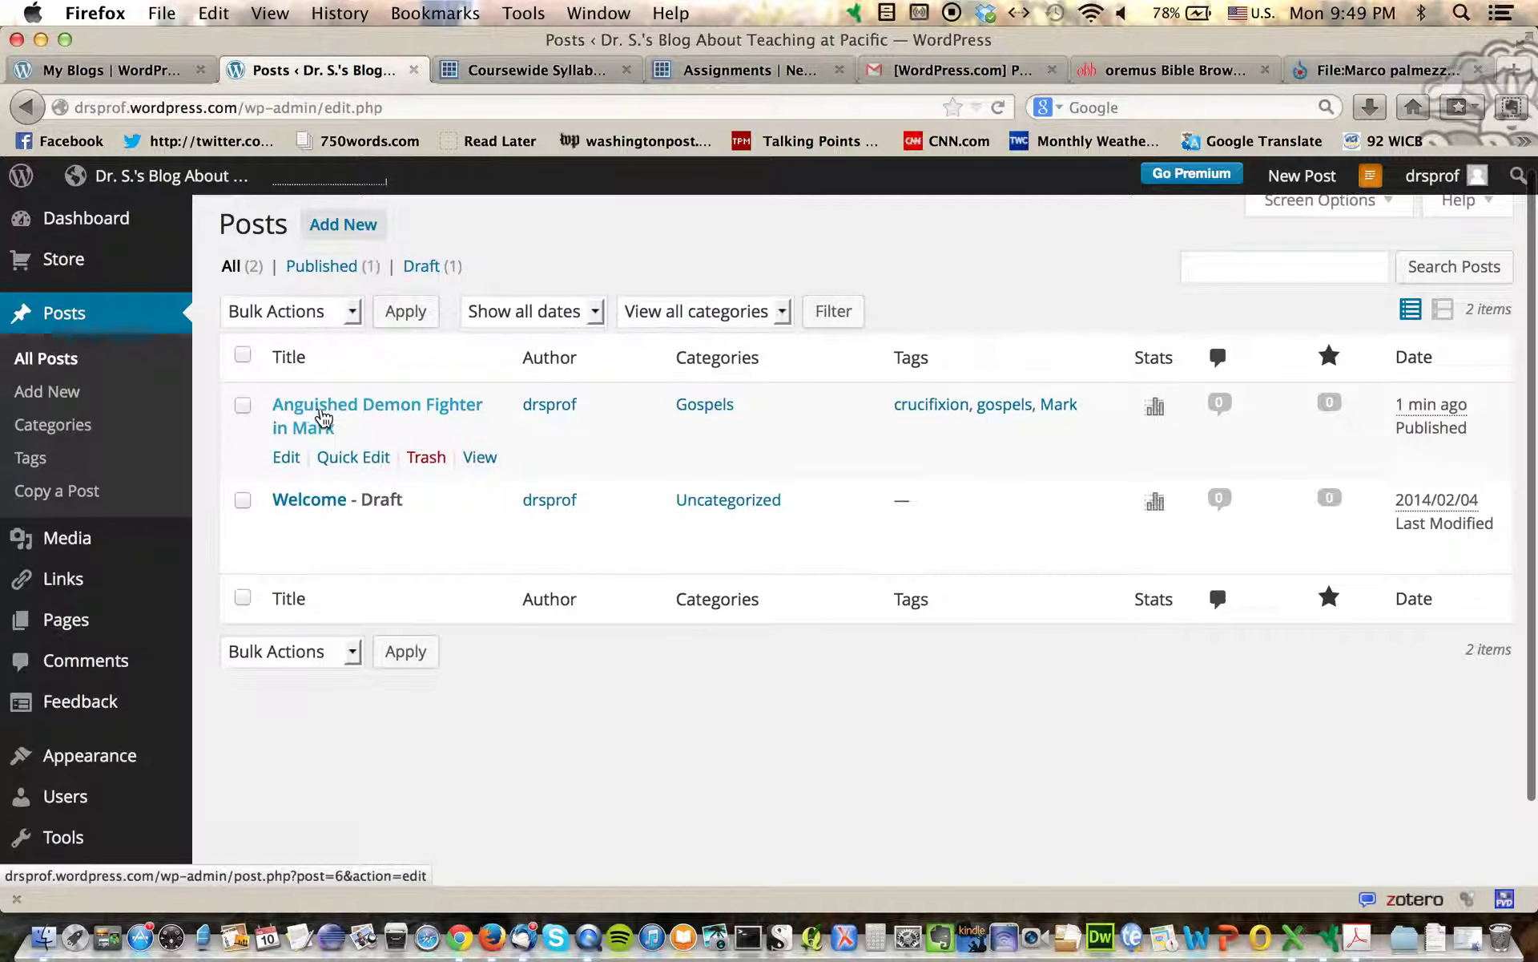
# Step: Quick-edit "Anguished Demon Fighter in Mark" to make it private, with comments and pings disallowed
pyautogui.click(343, 461)
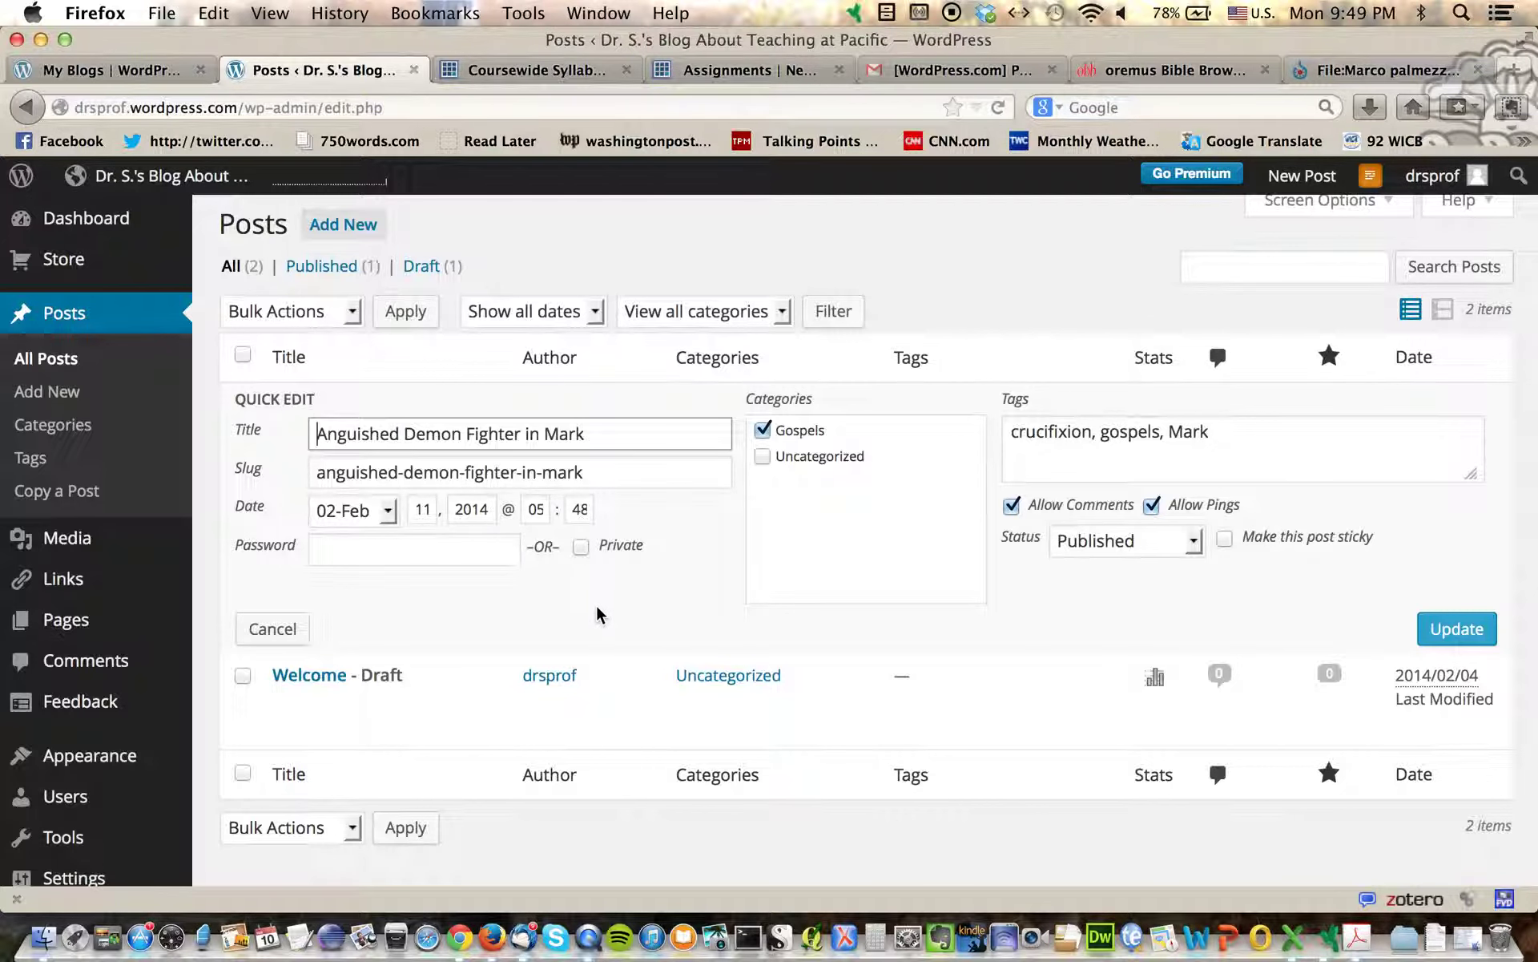
pyautogui.click(581, 548)
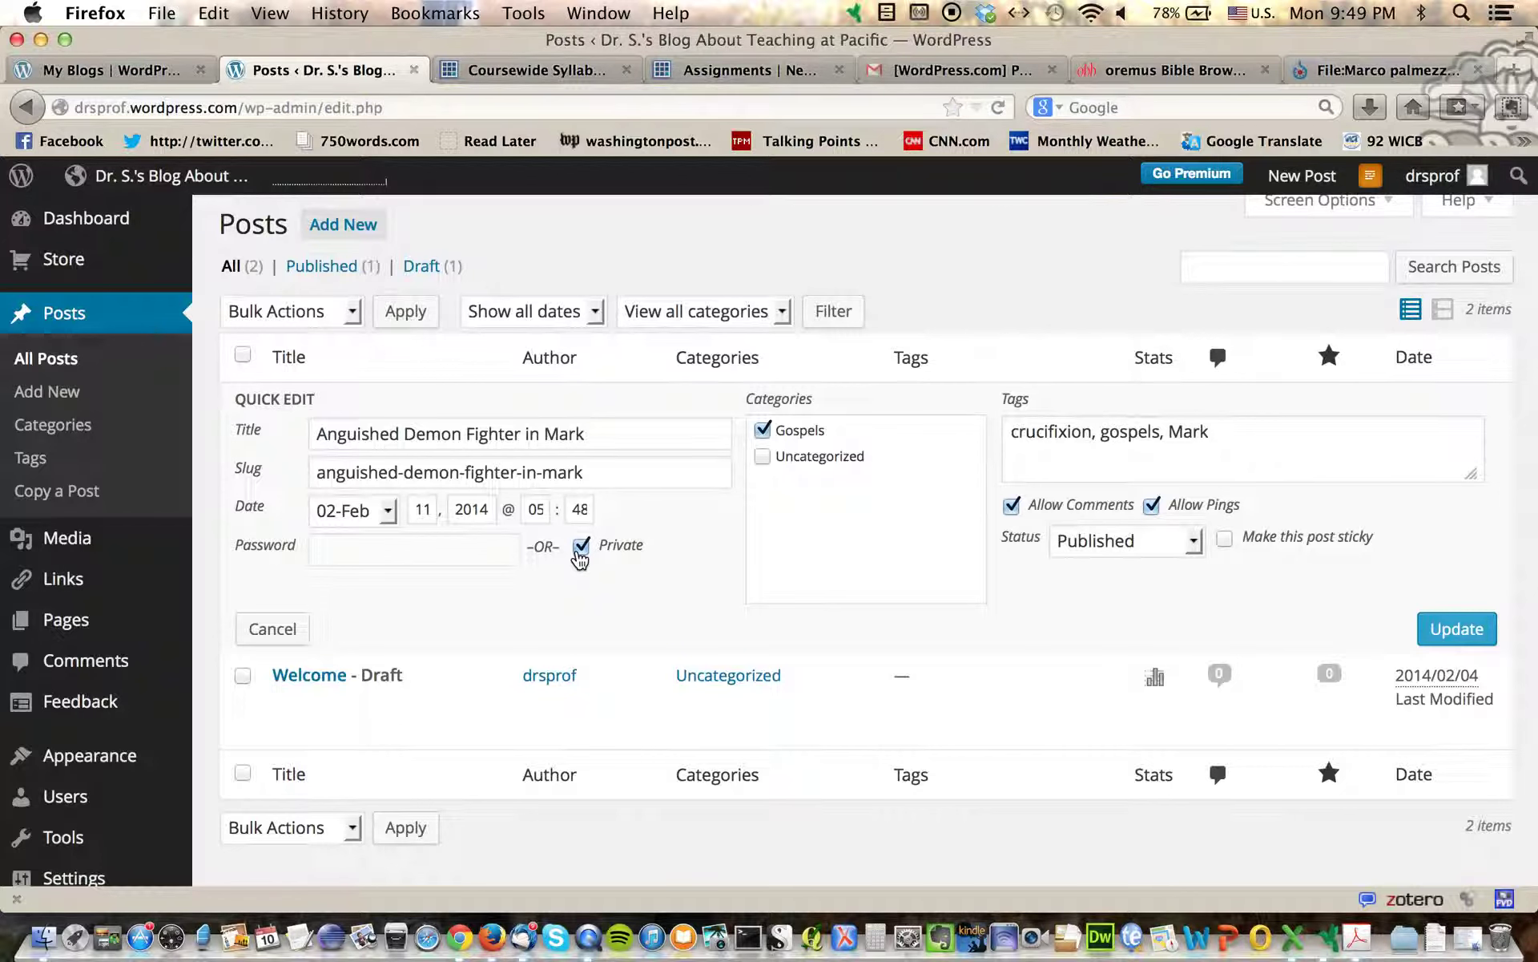
pyautogui.click(584, 548)
pyautogui.click(458, 553)
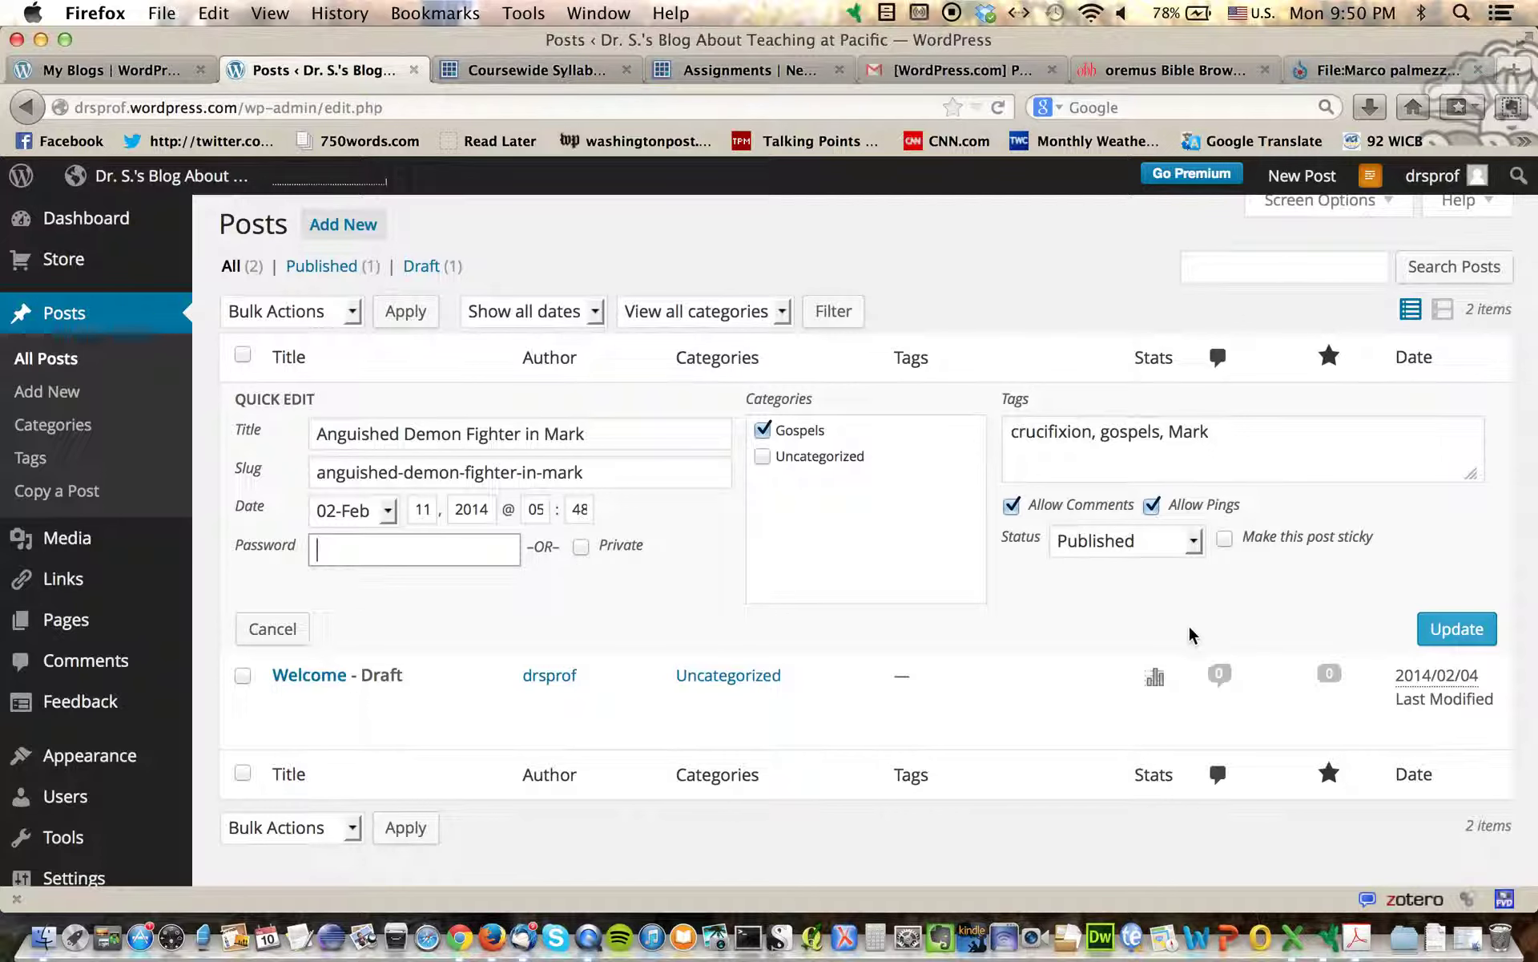
pyautogui.click(582, 548)
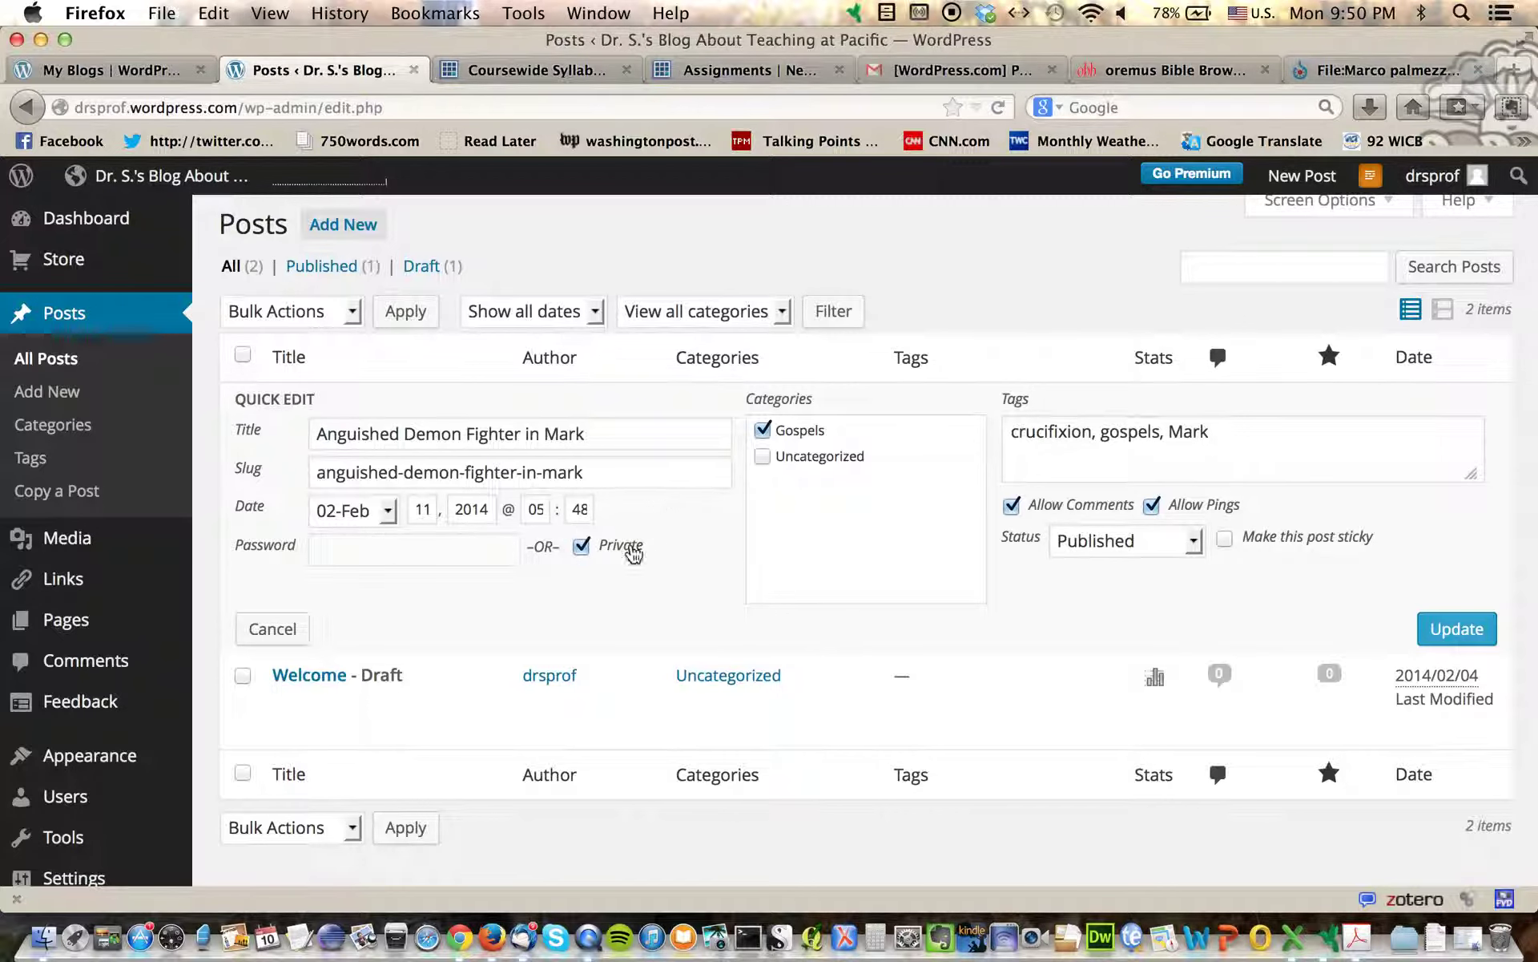
pyautogui.click(582, 548)
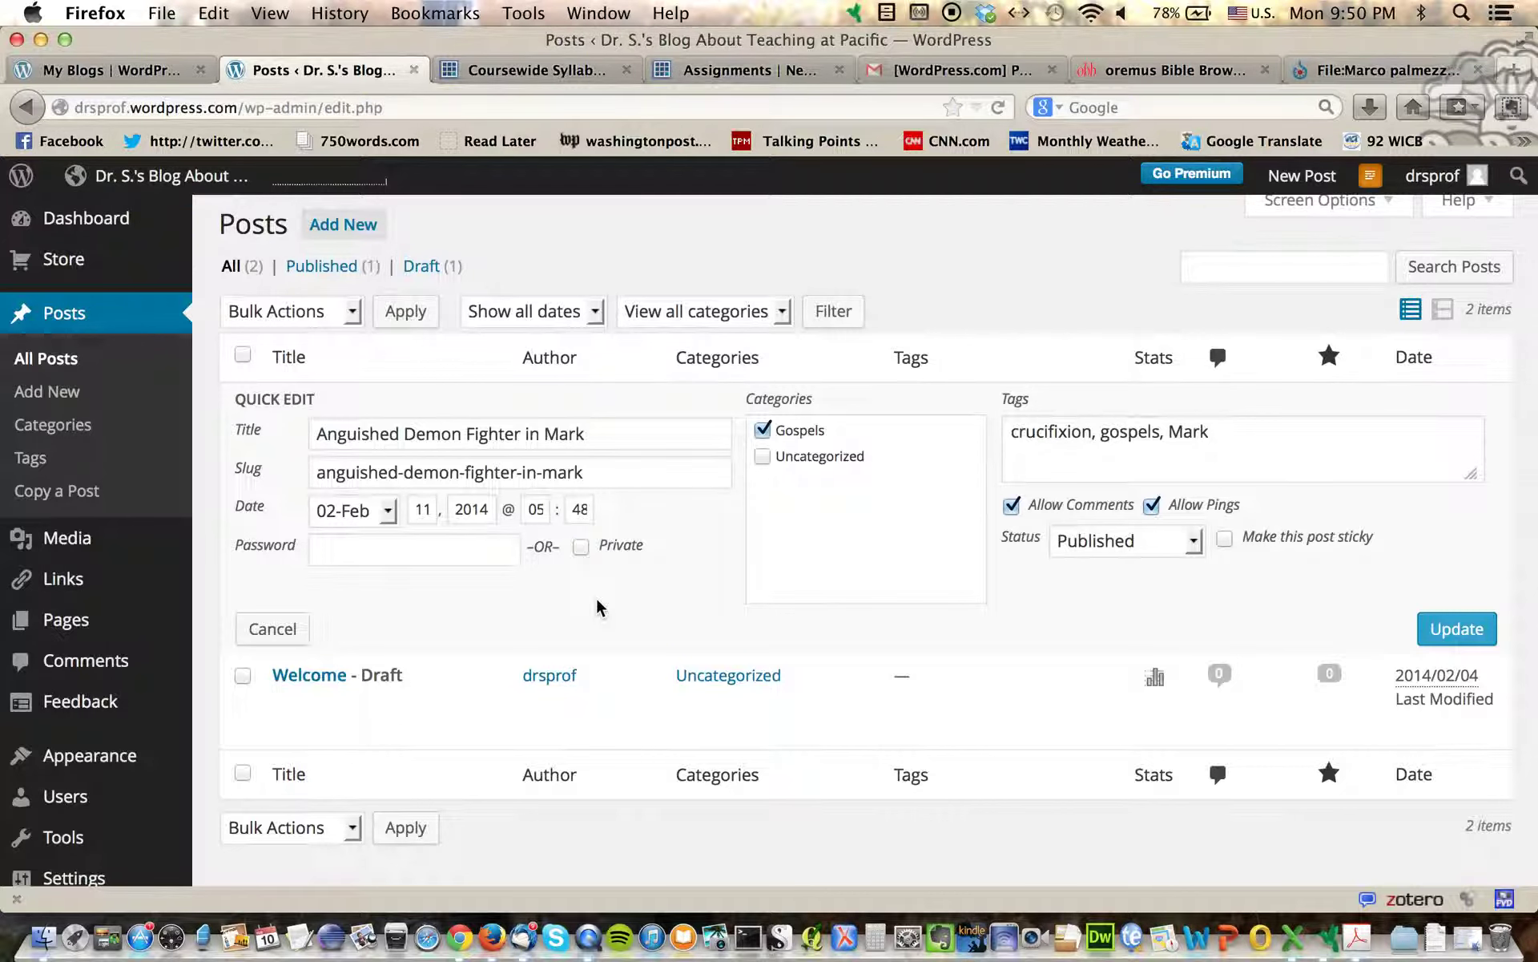
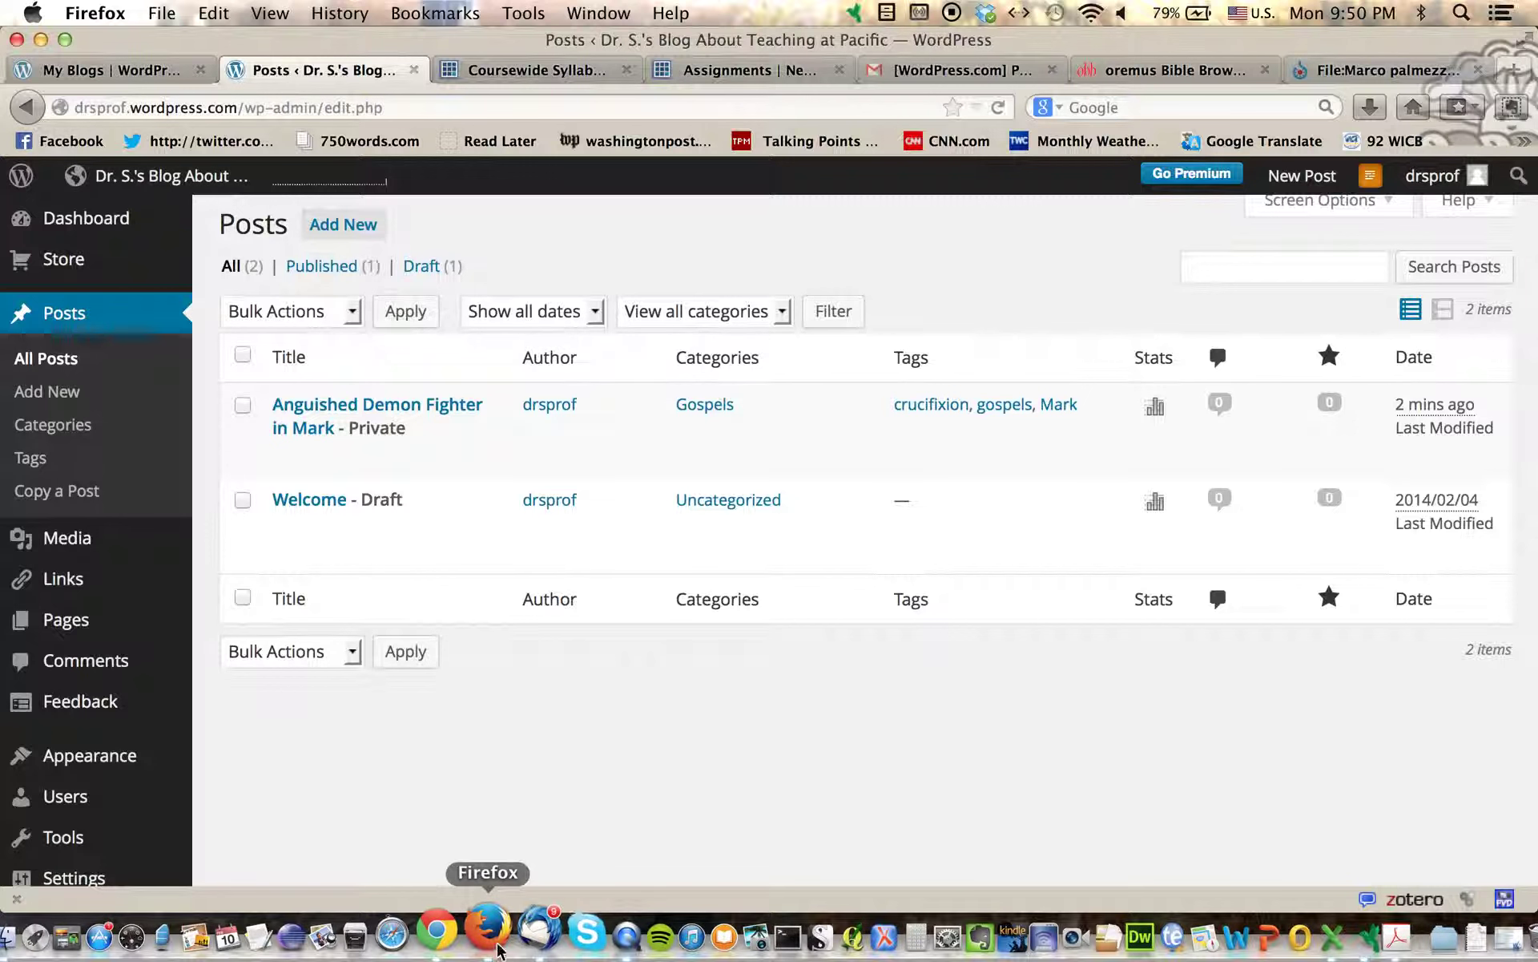
# Step: Switch to Chrome and load drsprof.wordpress.com to check what public visitors see on the blog
pyautogui.click(456, 944)
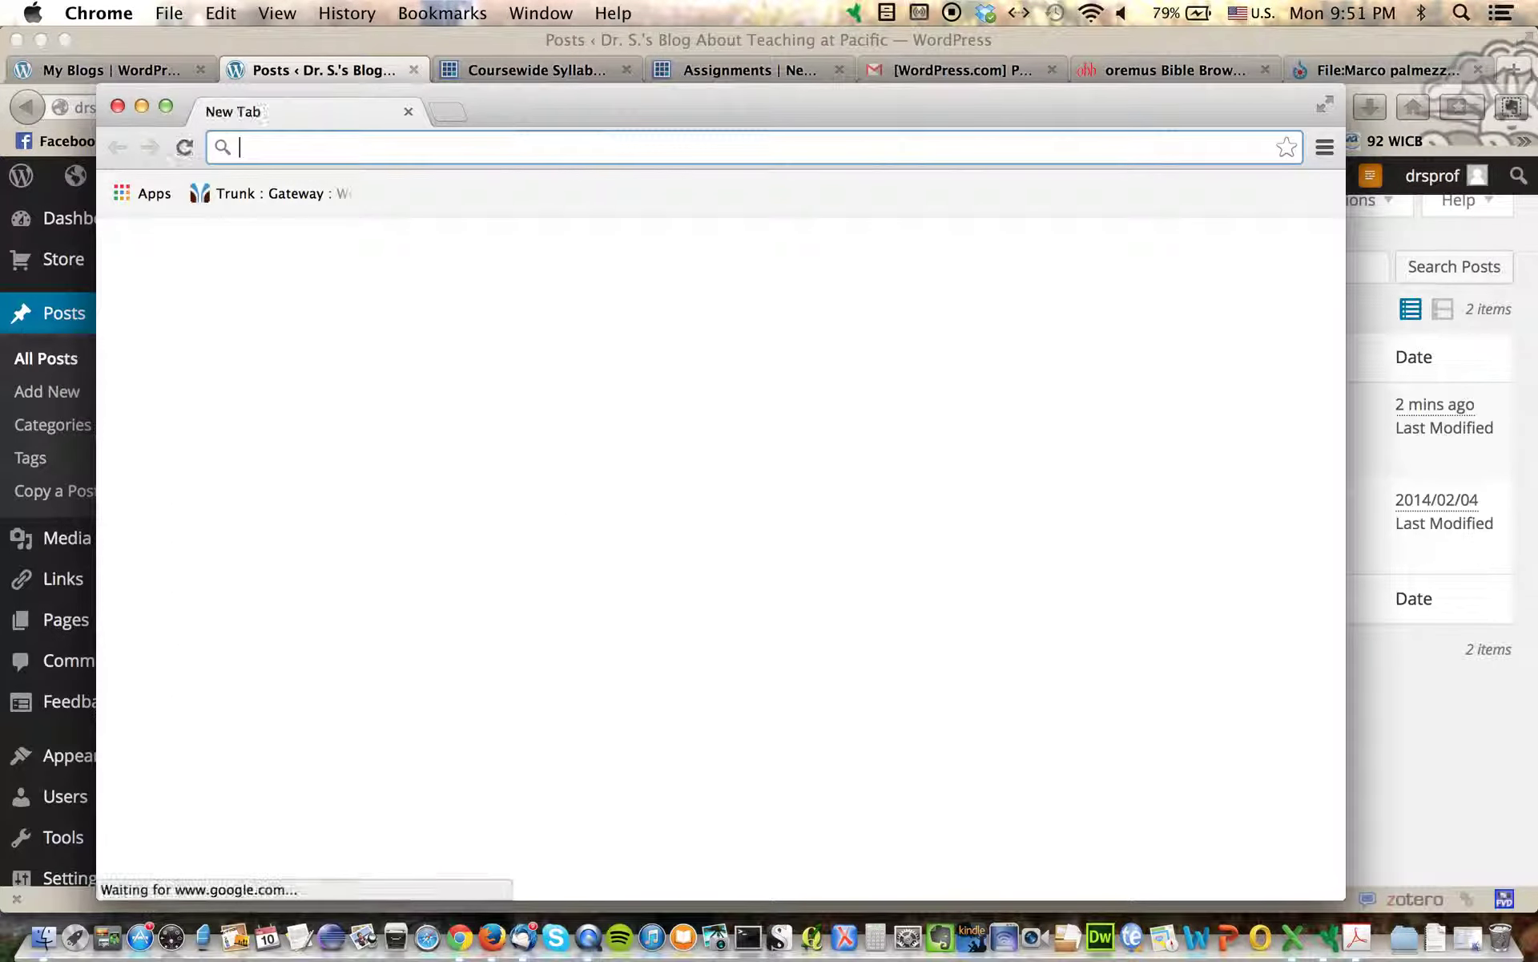
pyautogui.write('drpos')
pyautogui.press('BackSpace')
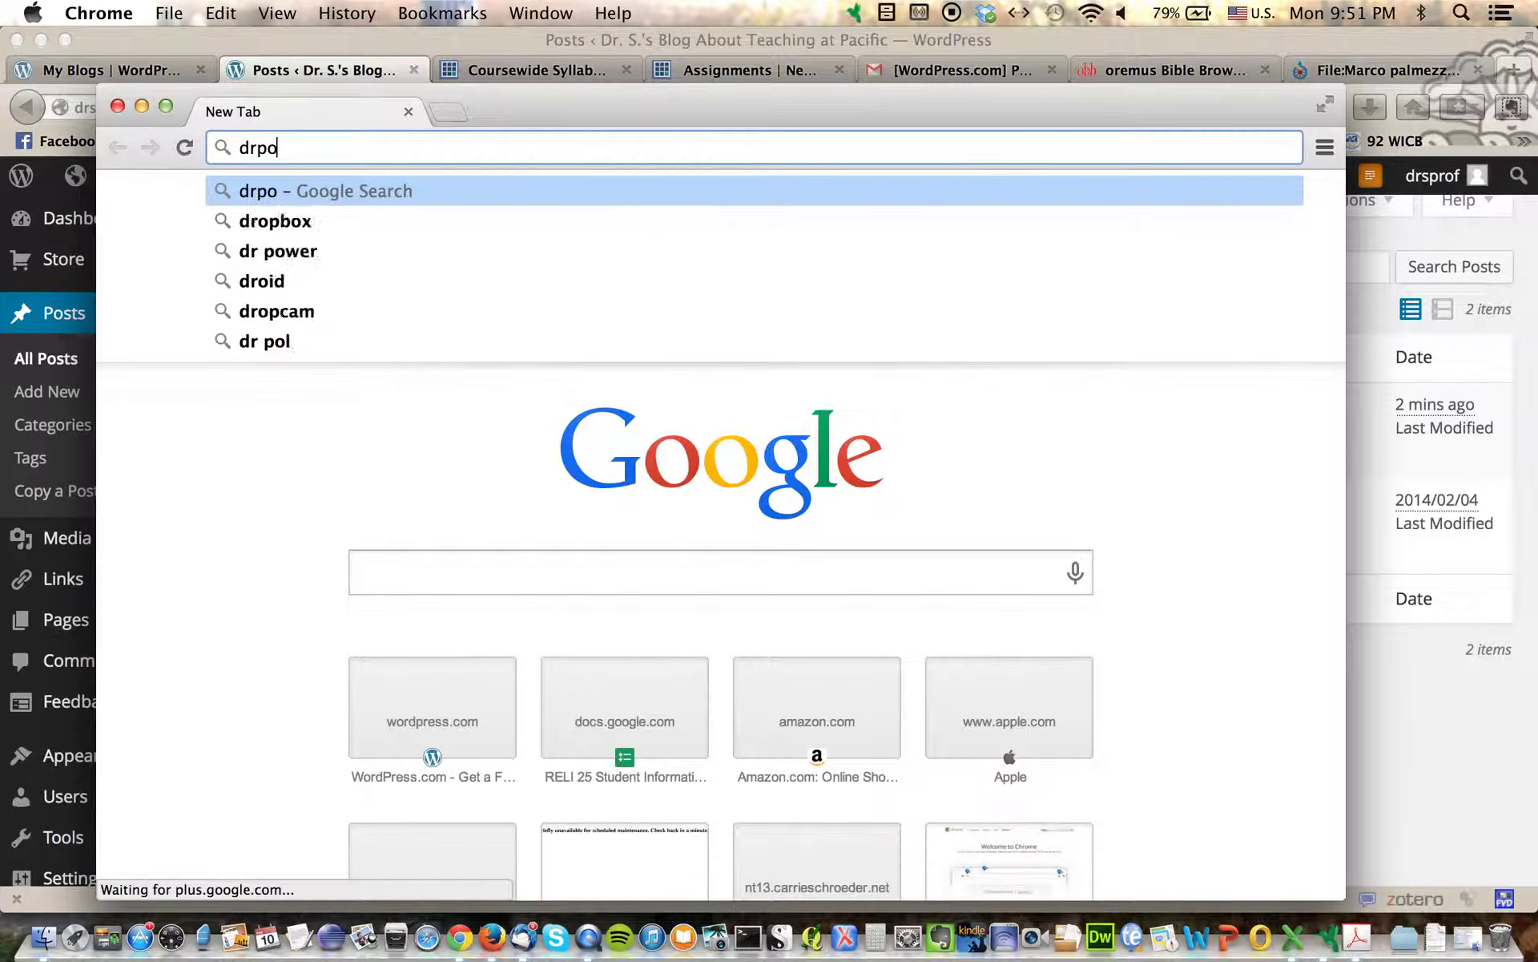
pyautogui.write('f')
pyautogui.press('BackSpace')
pyautogui.press('BackSpace')
pyautogui.press('BackSpace')
pyautogui.write('sprof.wordpress.com')
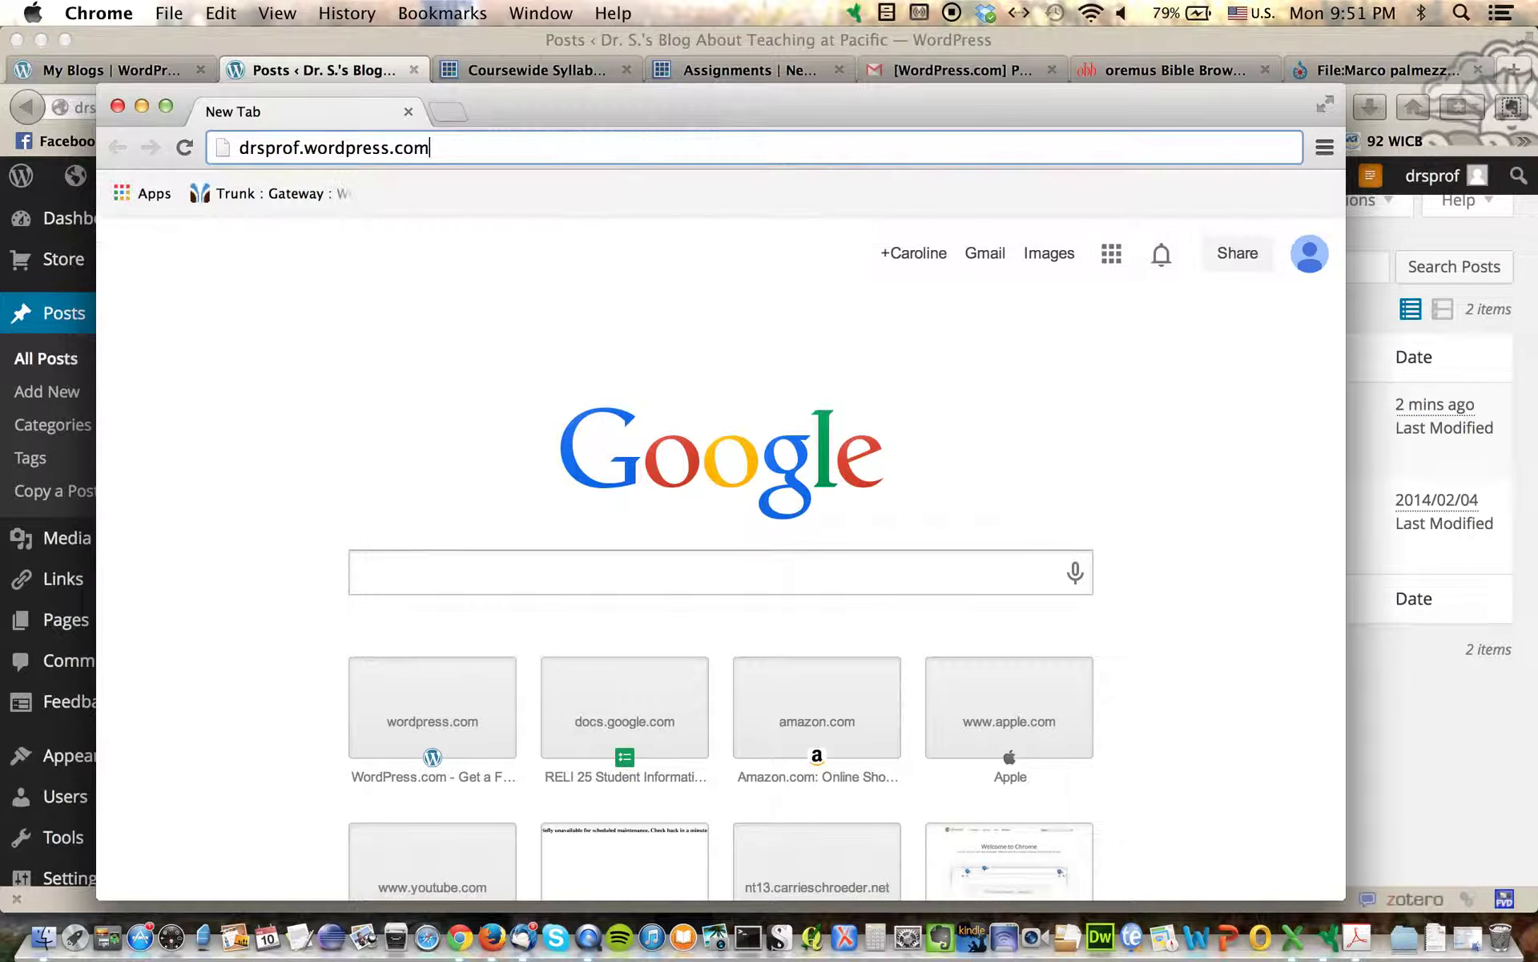
pyautogui.press('Return')
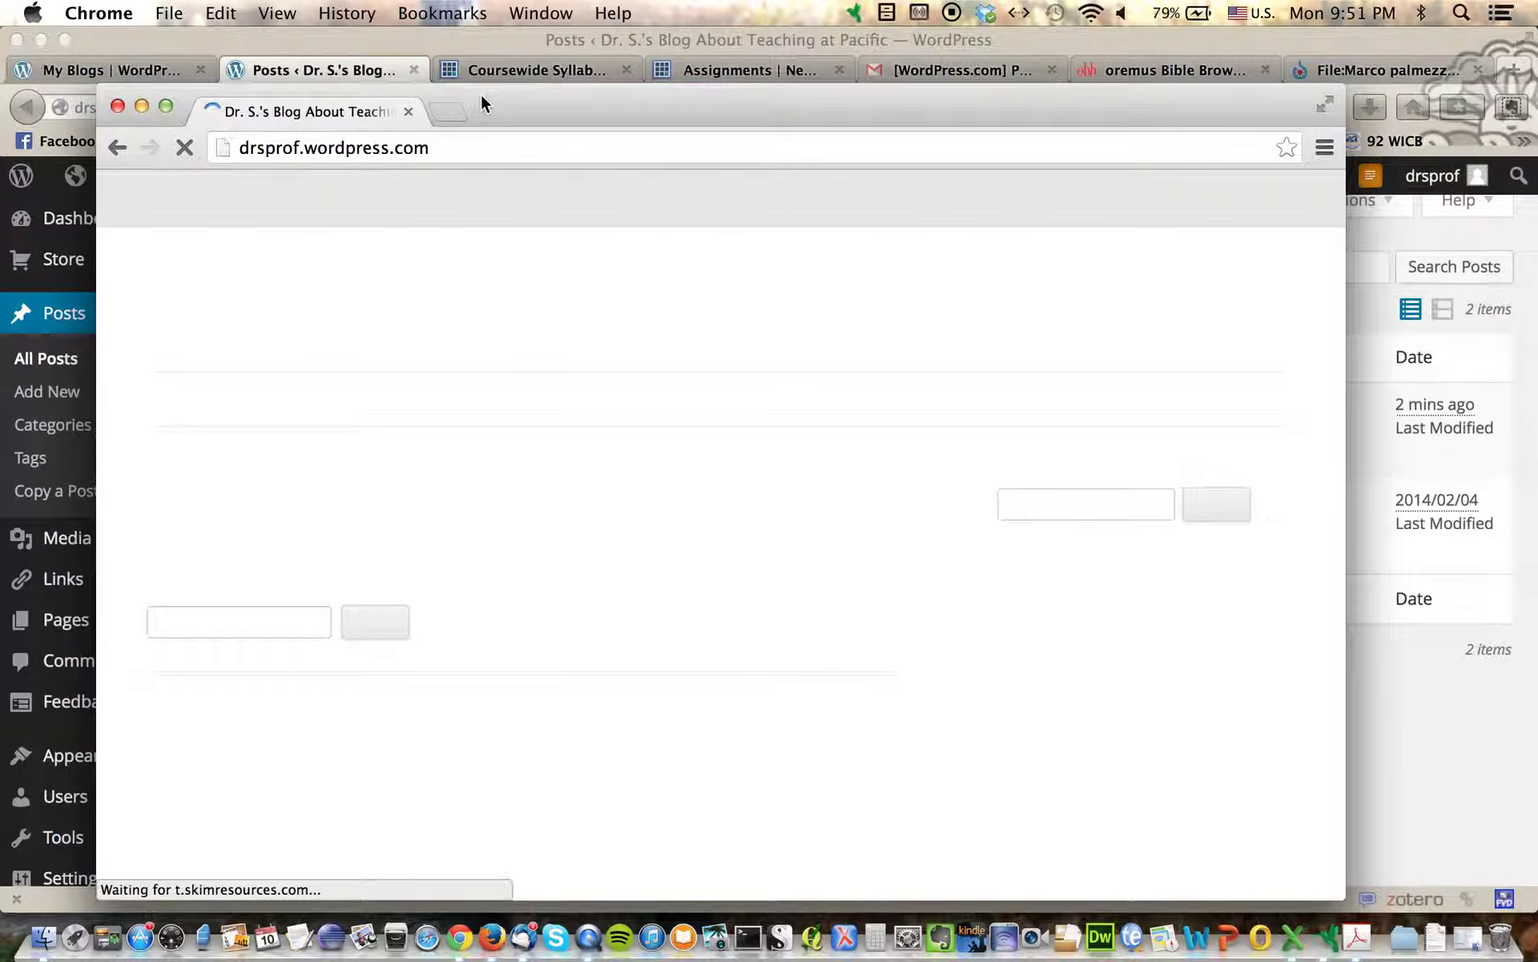
pyautogui.scroll(-2, 533, 575)
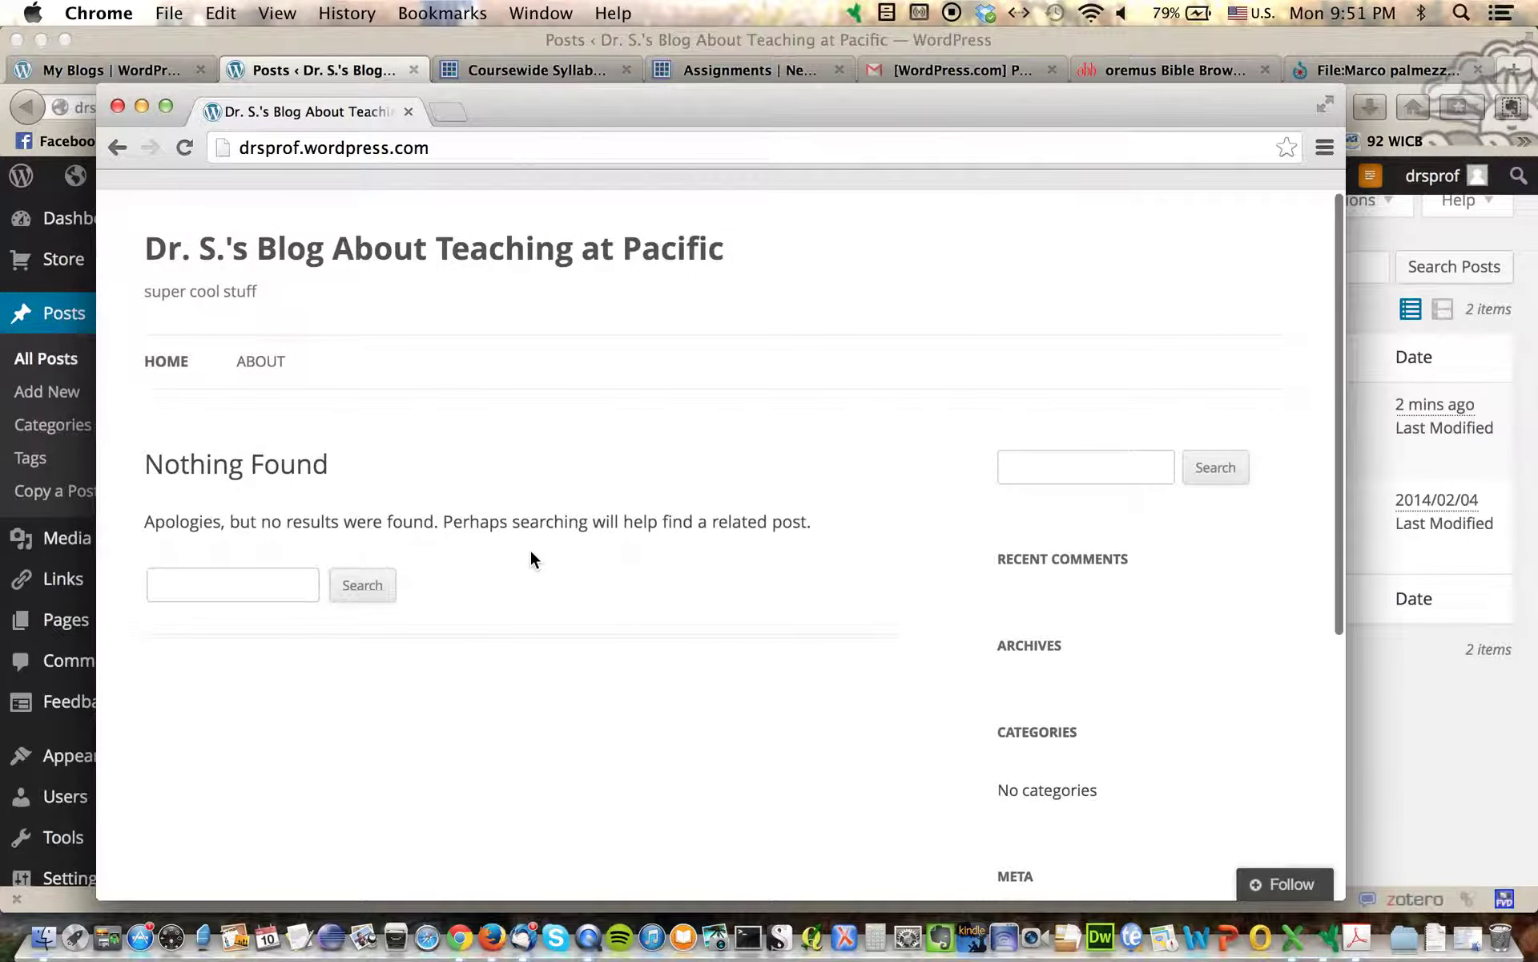
# Step: Switch to Firefox and quick-edit "Anguished Demon Fighter in Mark" to remove the Private setting and allow comments
pyautogui.click(460, 29)
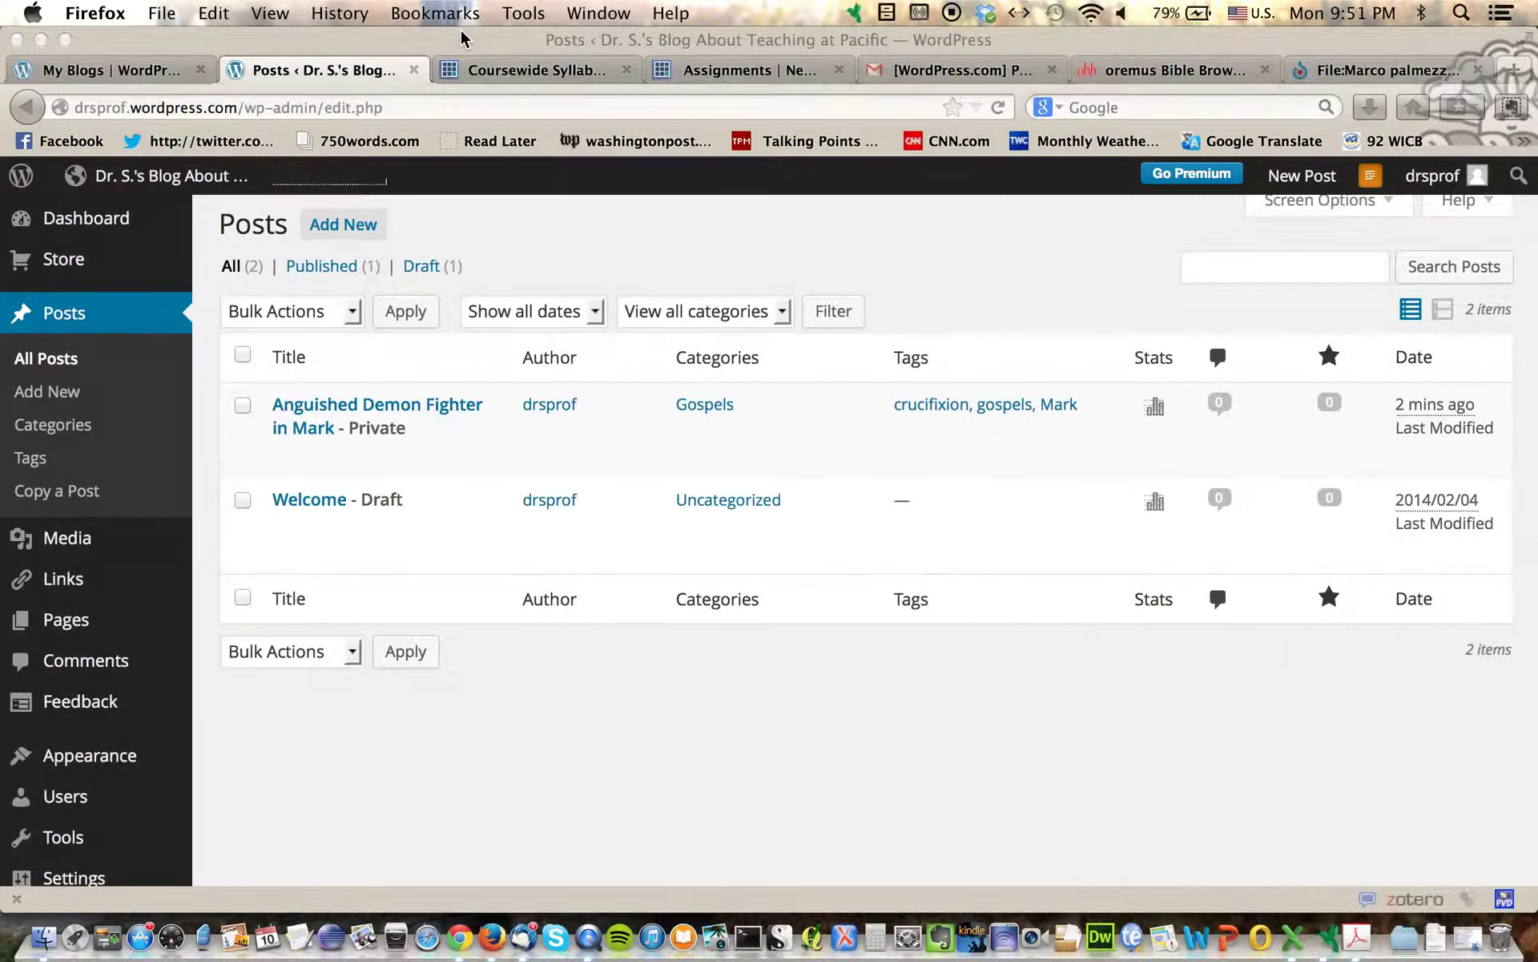
pyautogui.click(346, 456)
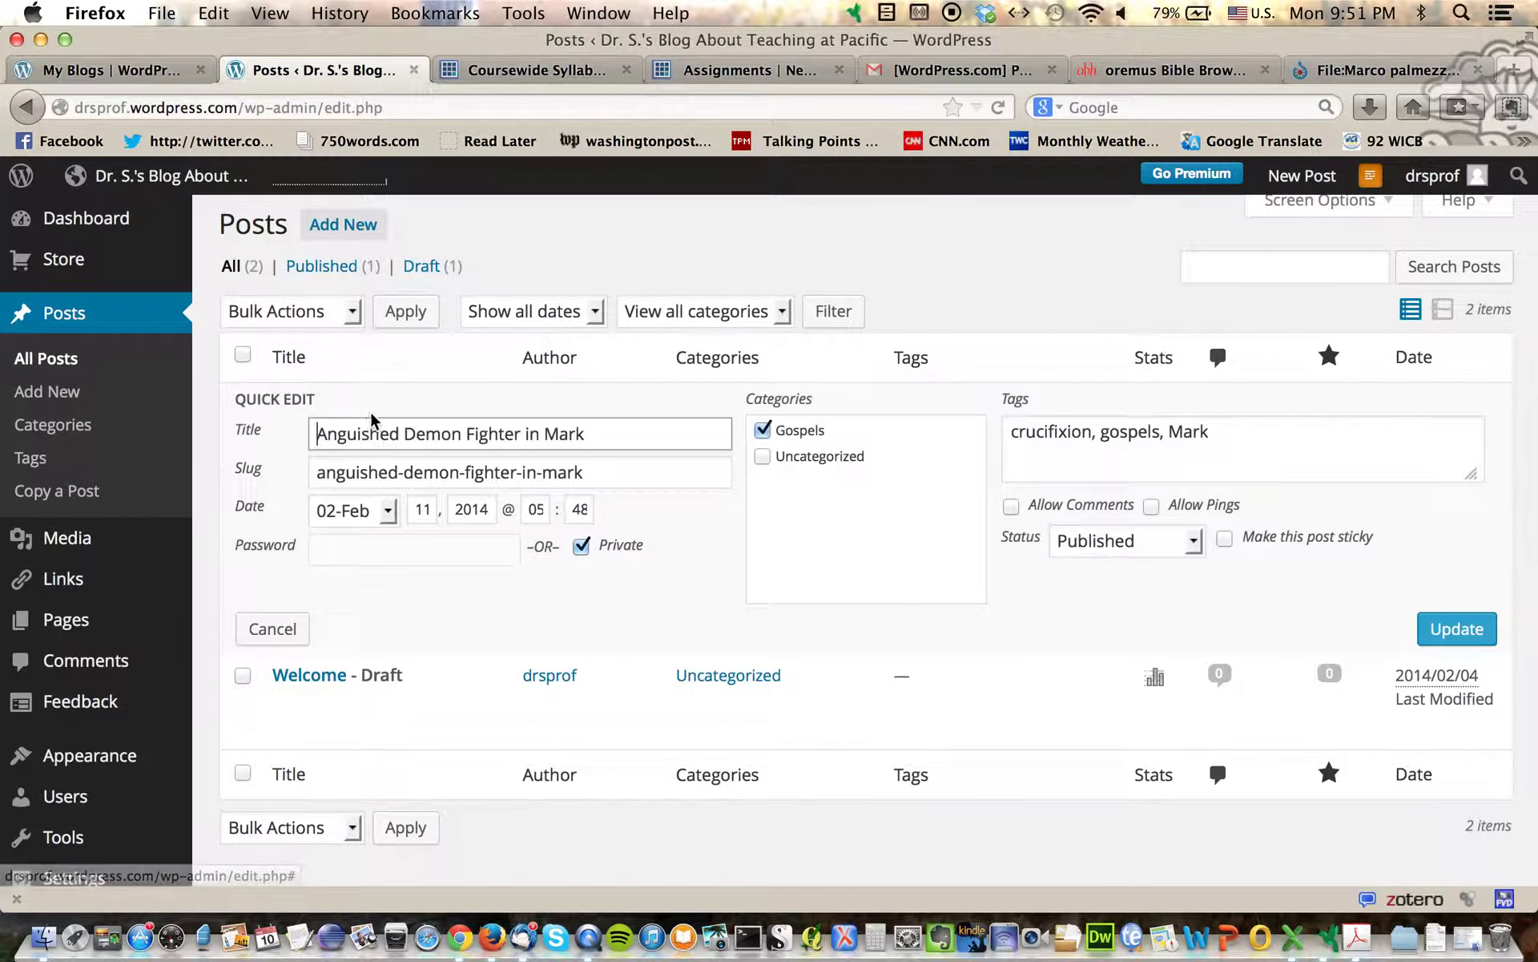
pyautogui.click(580, 548)
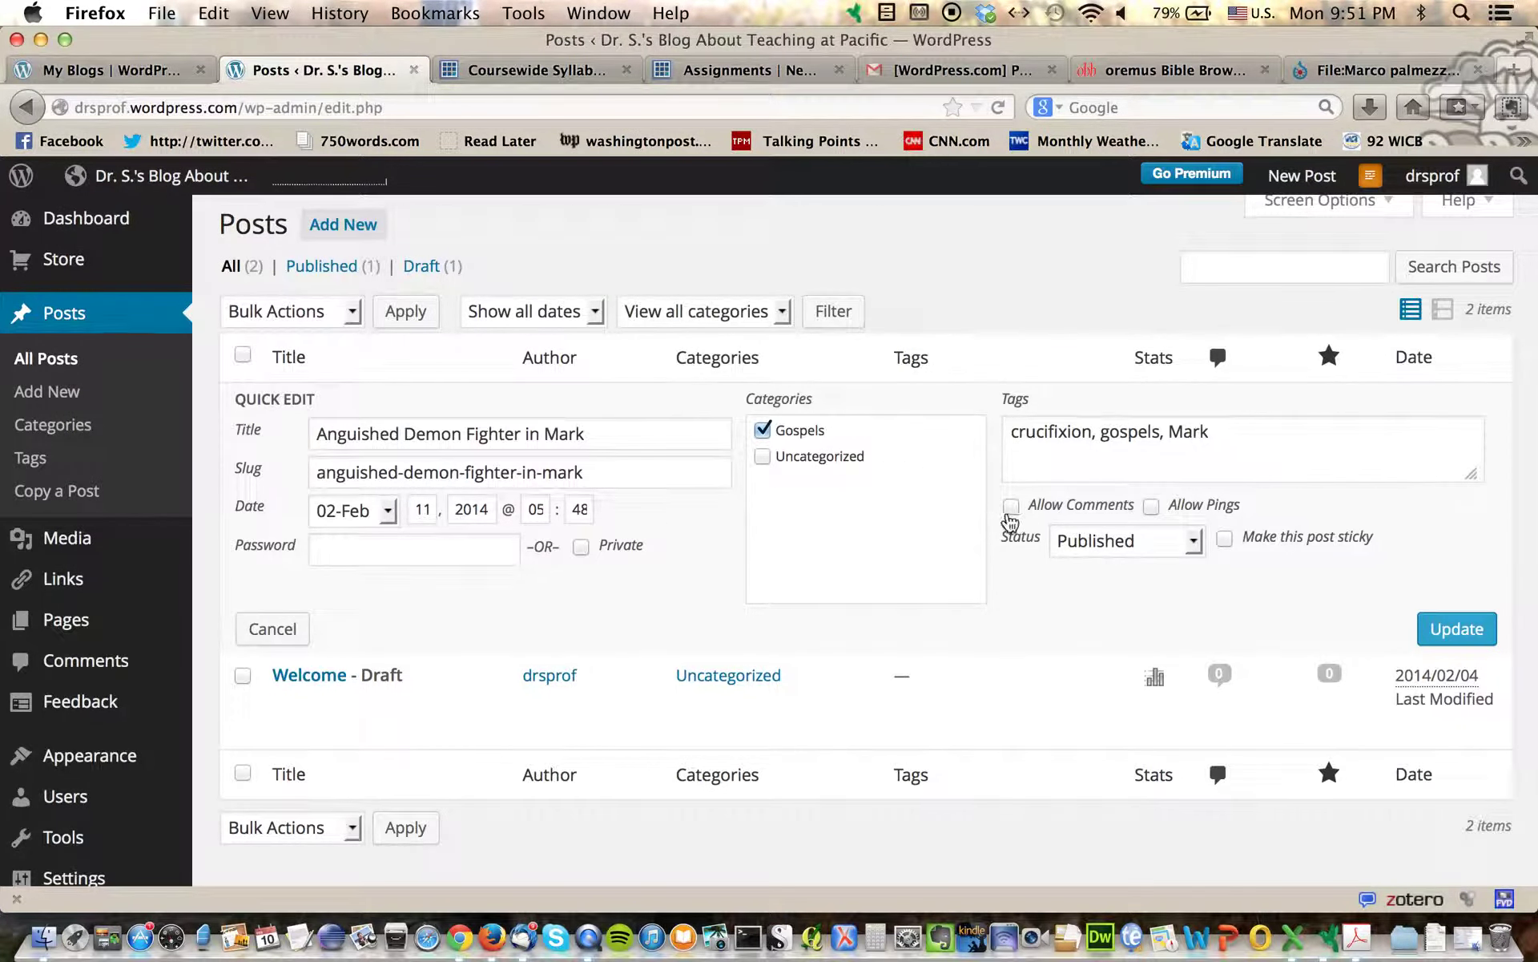
pyautogui.click(1466, 630)
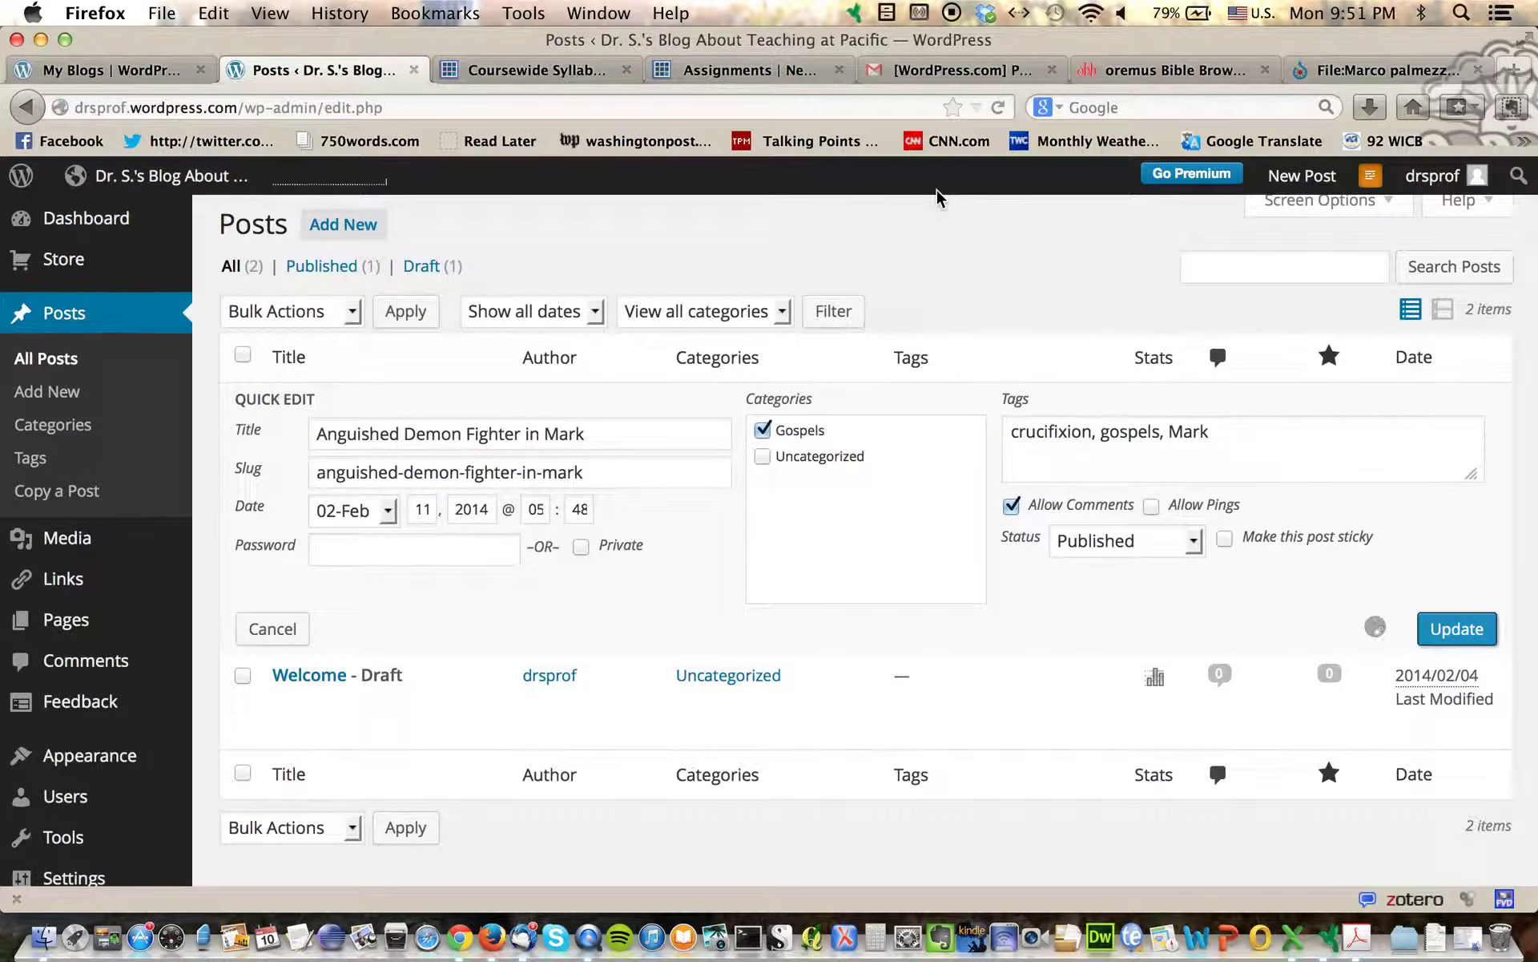
# Step: Switch to Chrome, reload the public blog and examine the post's text, links, sources, category and tags
pyautogui.click(458, 936)
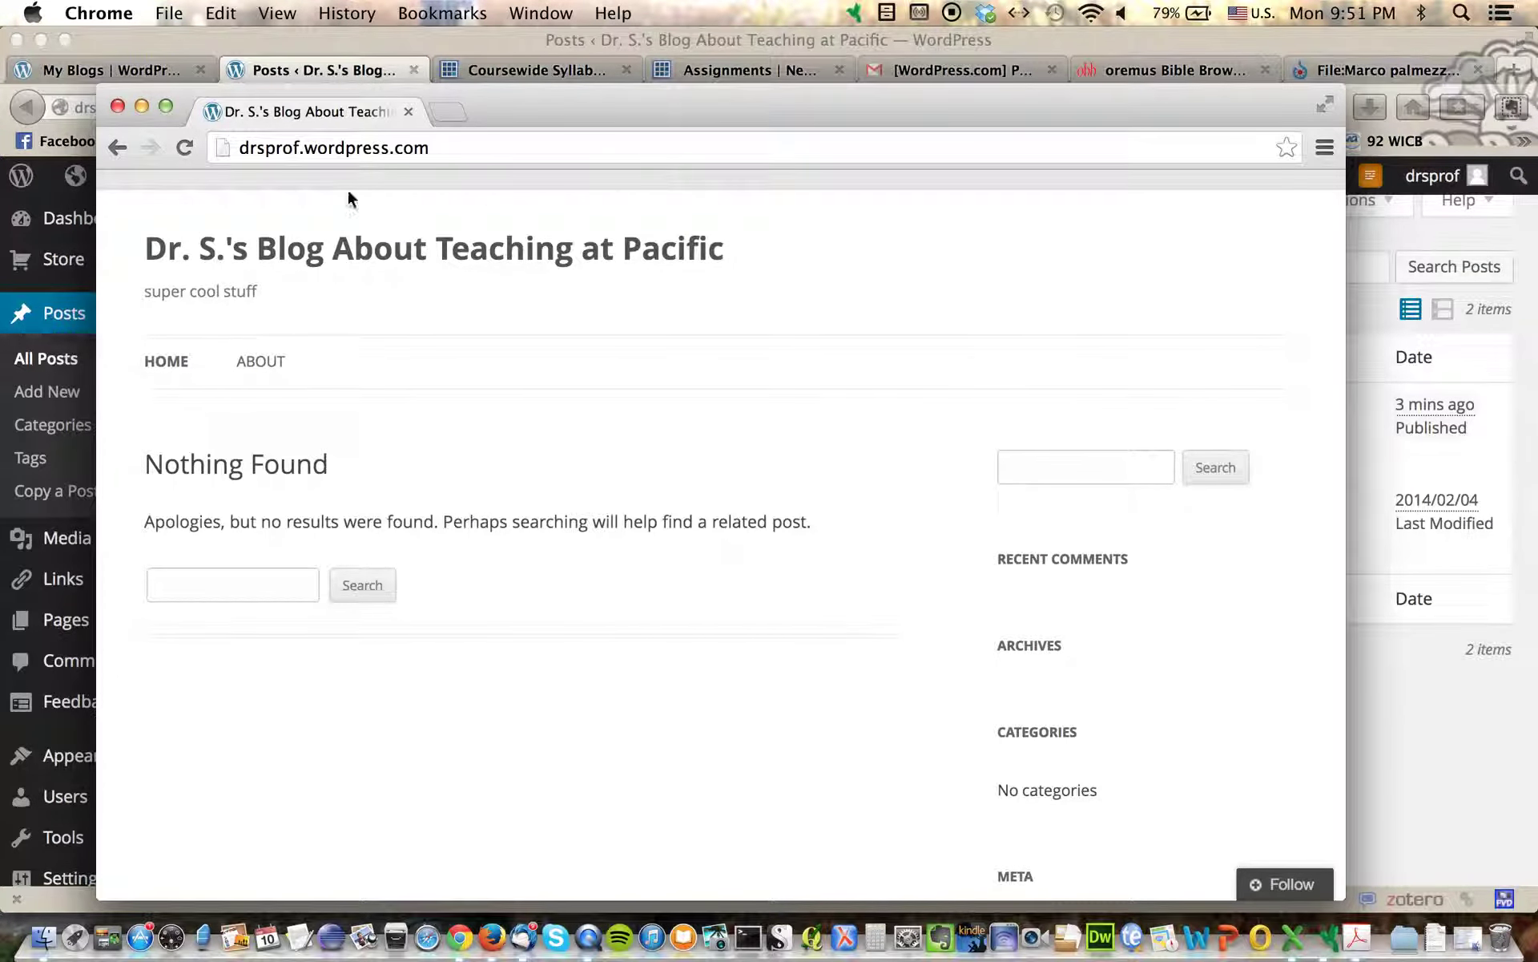
pyautogui.click(184, 147)
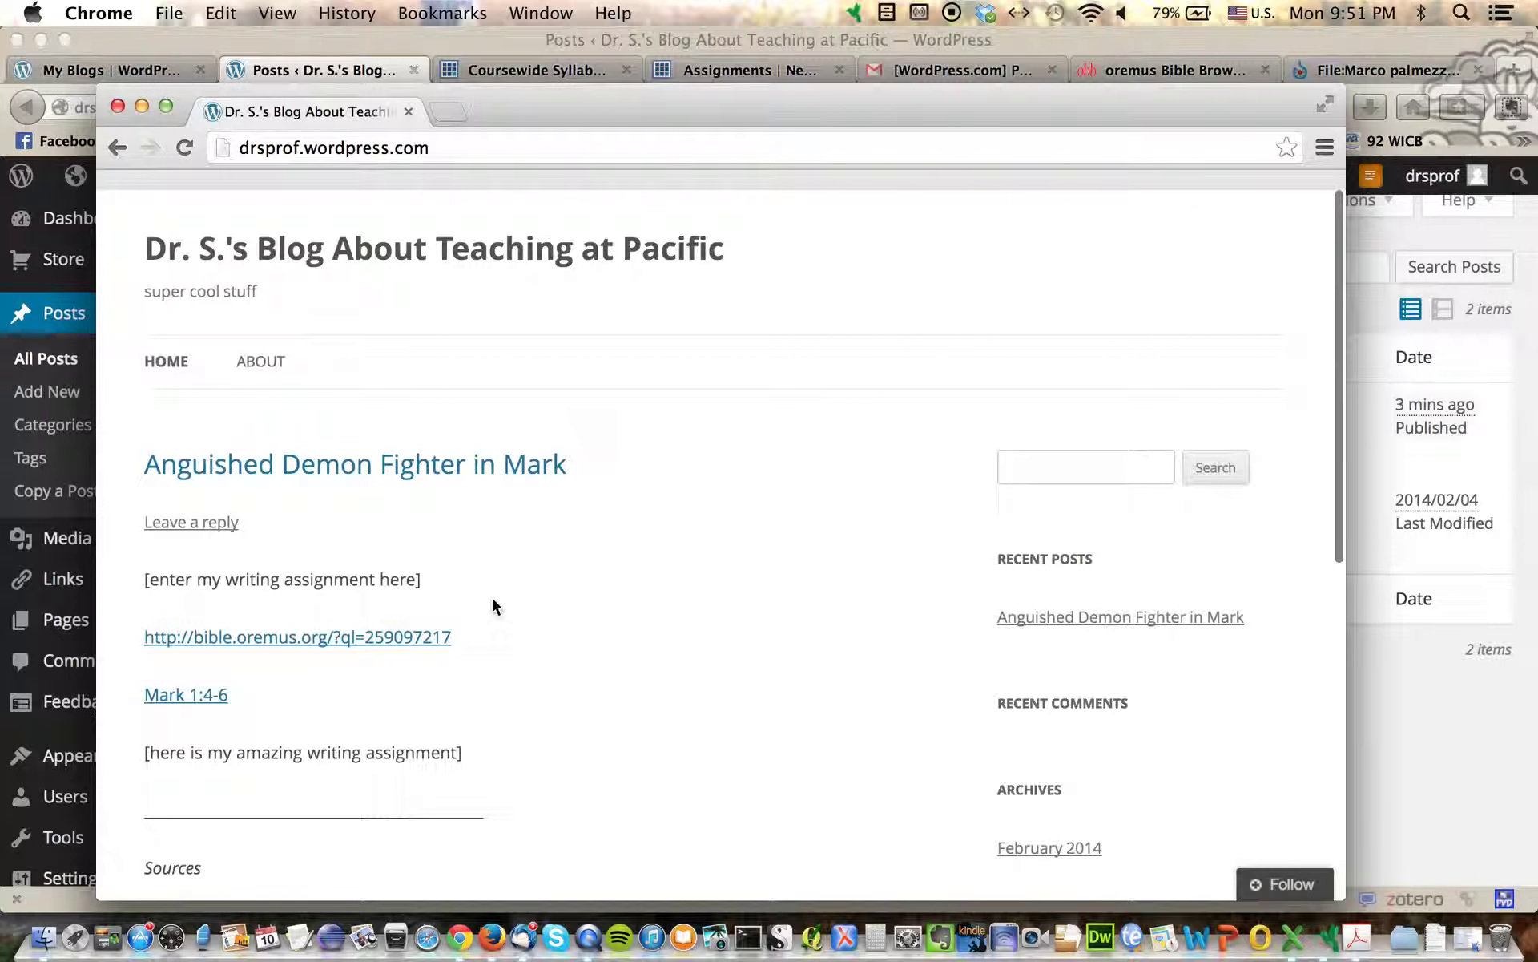
pyautogui.scroll(-2, 492, 599)
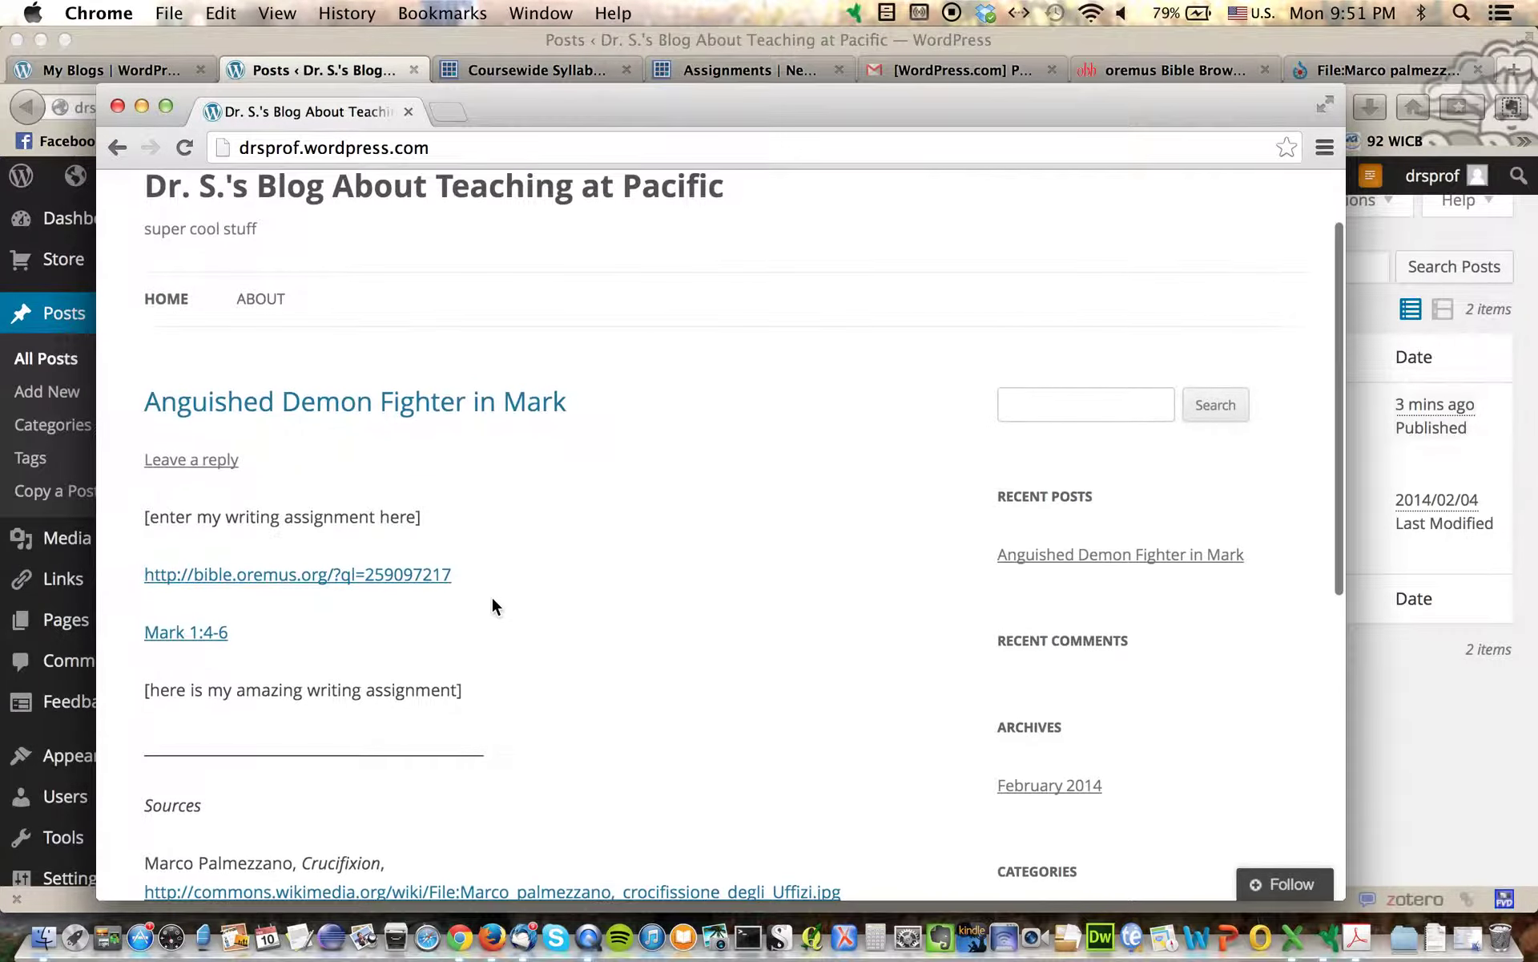
pyautogui.scroll(1, 513, 617)
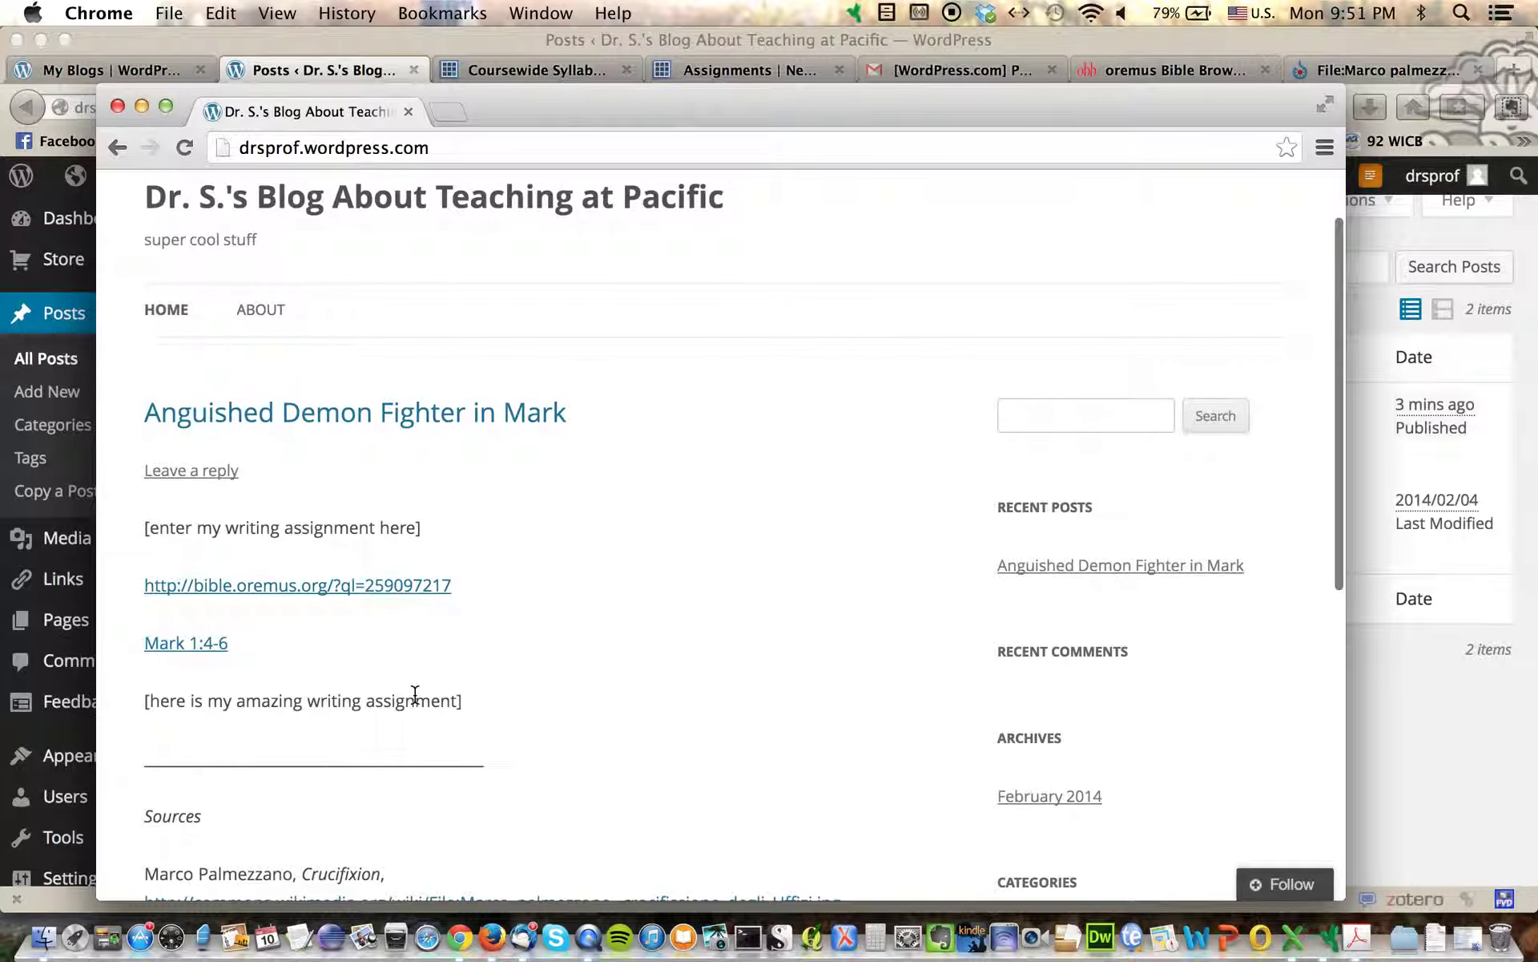
pyautogui.scroll(3, 513, 465)
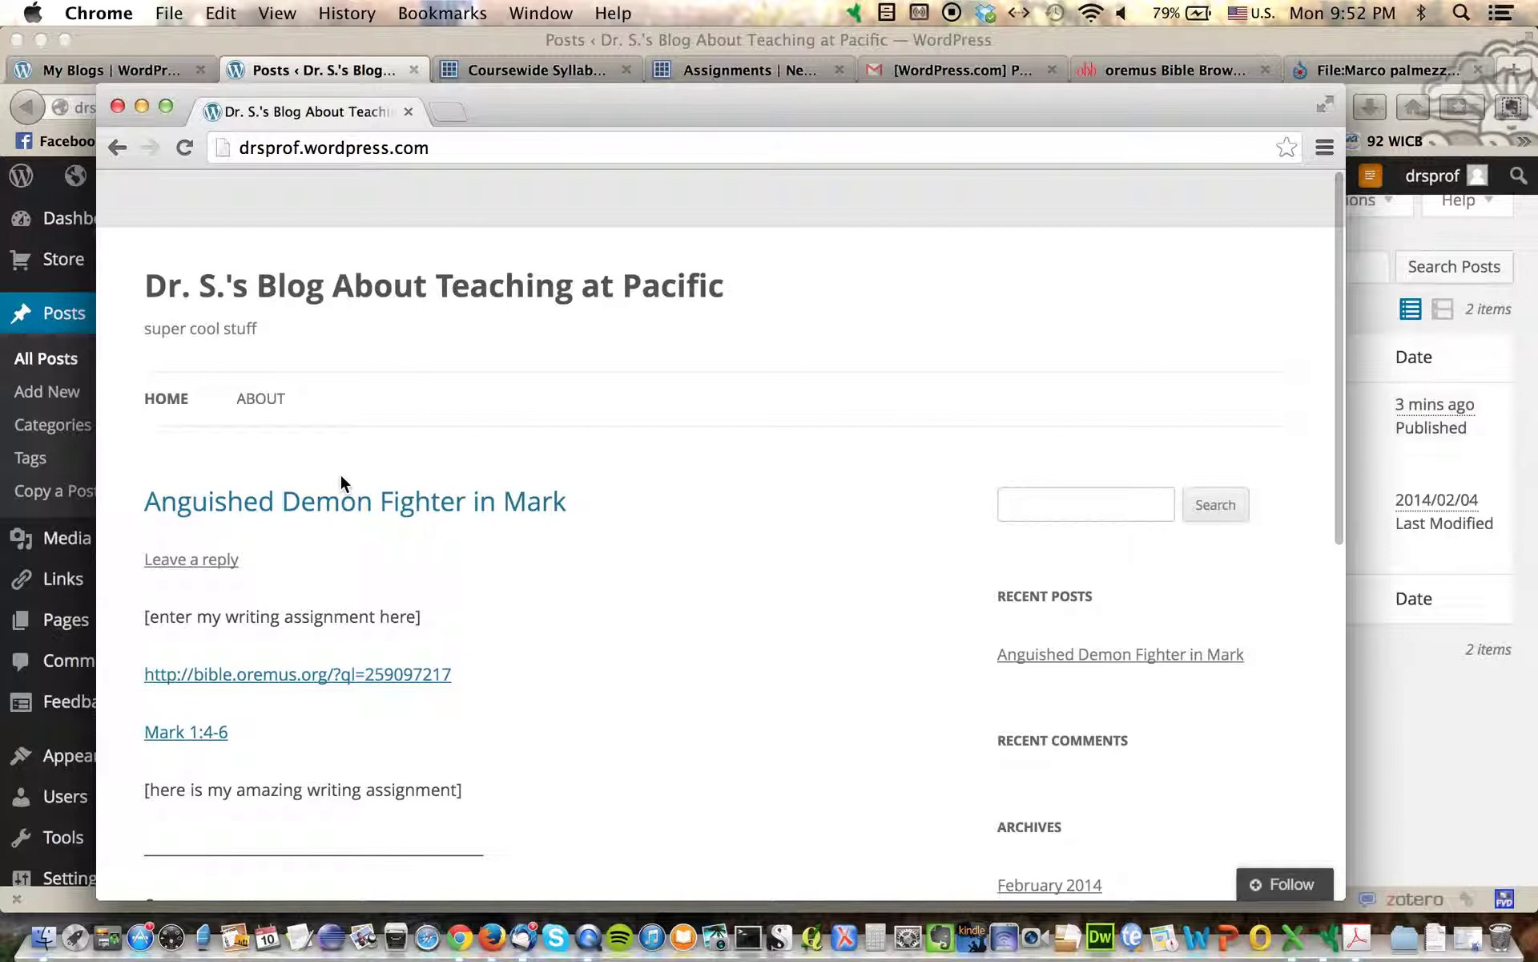
pyautogui.scroll(-10, 361, 629)
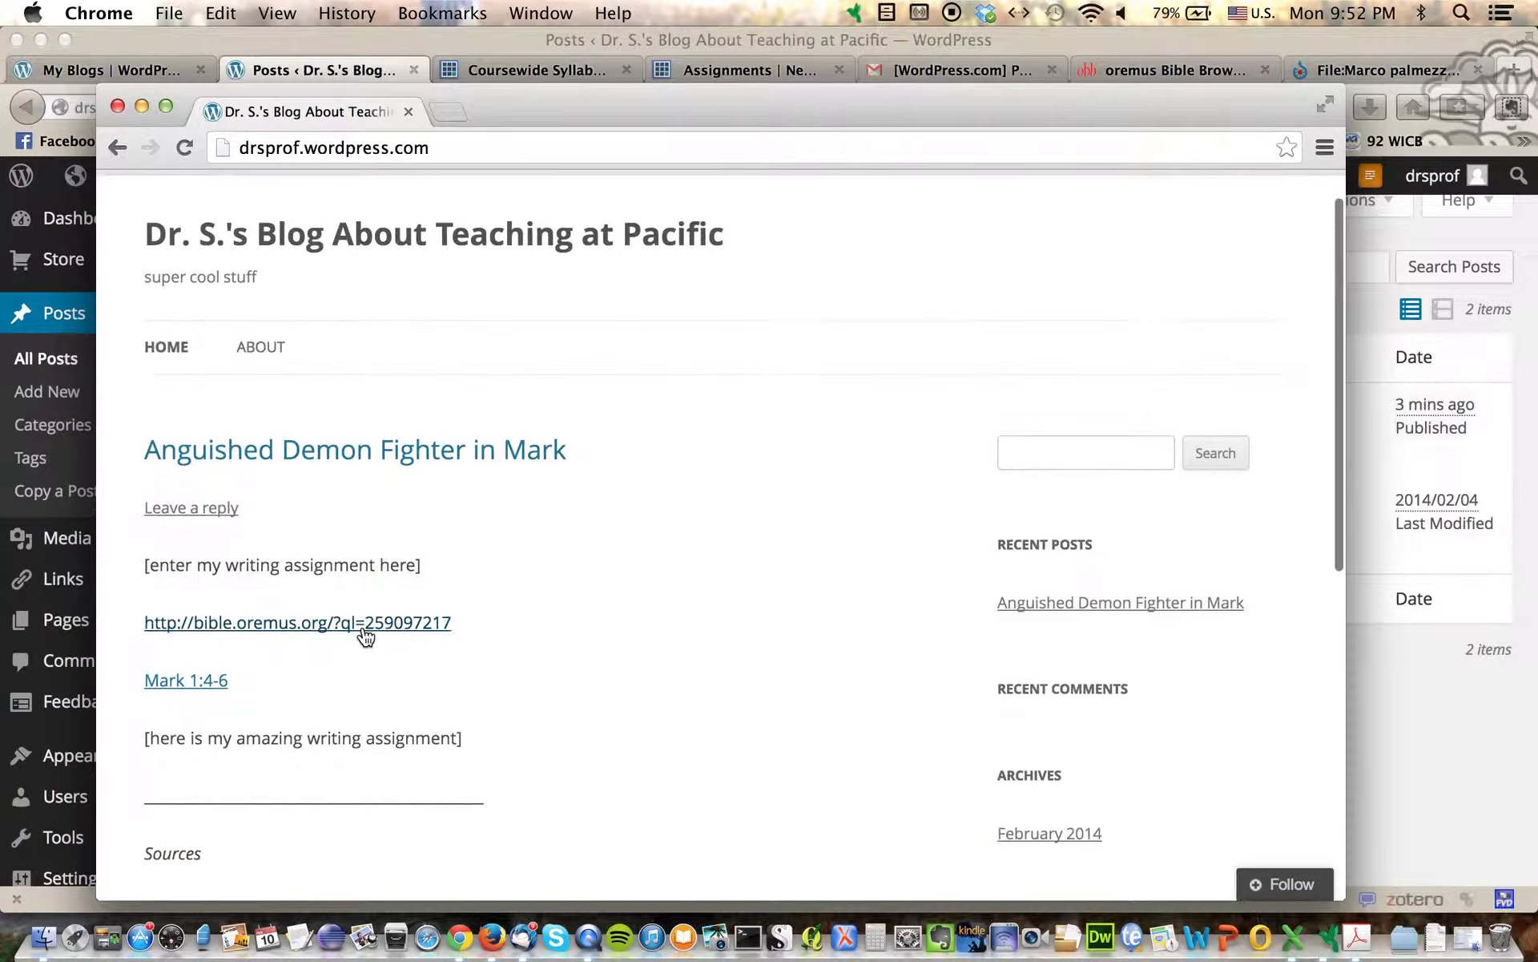
pyautogui.scroll(10, 362, 636)
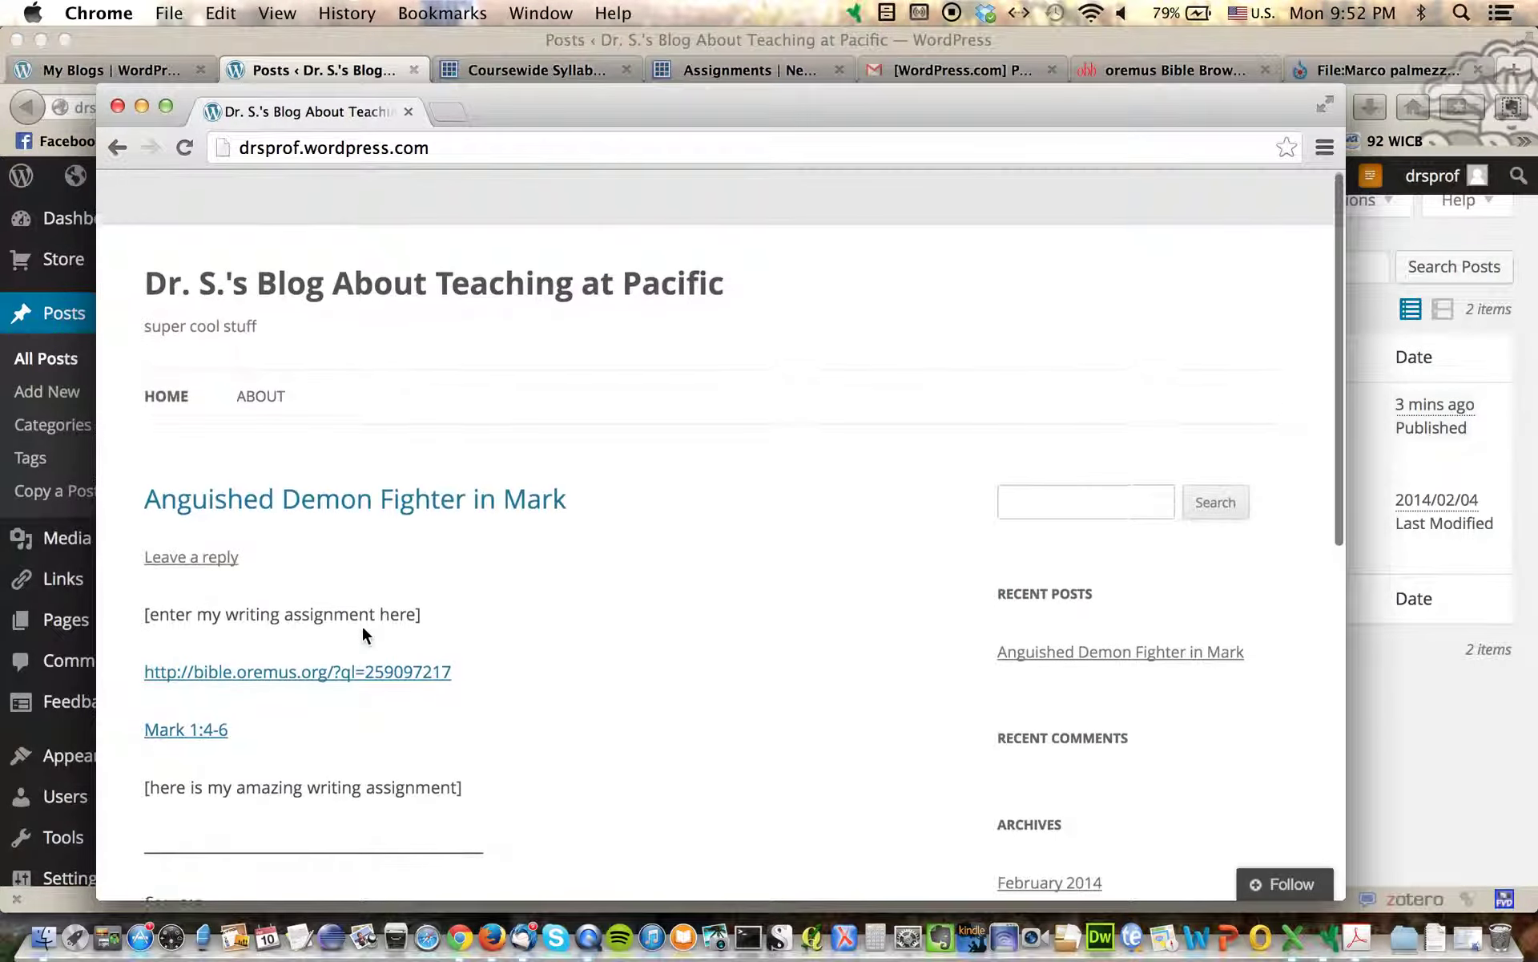
pyautogui.scroll(-2, 317, 624)
pyautogui.scroll(-6, 319, 623)
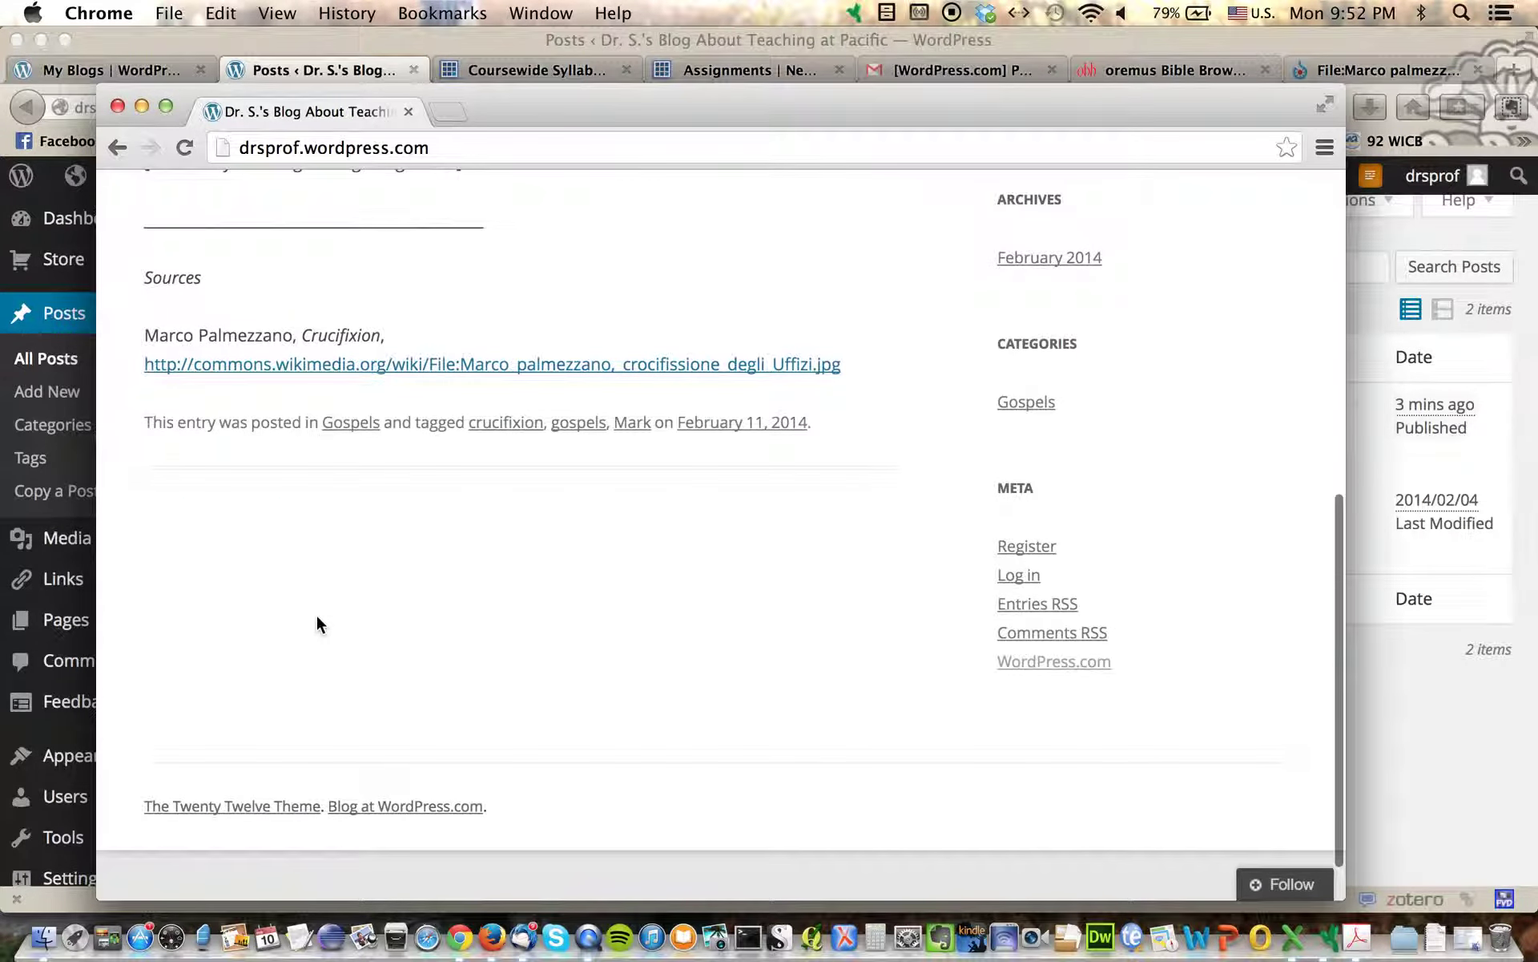
pyautogui.scroll(10, 317, 617)
pyautogui.scroll(-1, 318, 614)
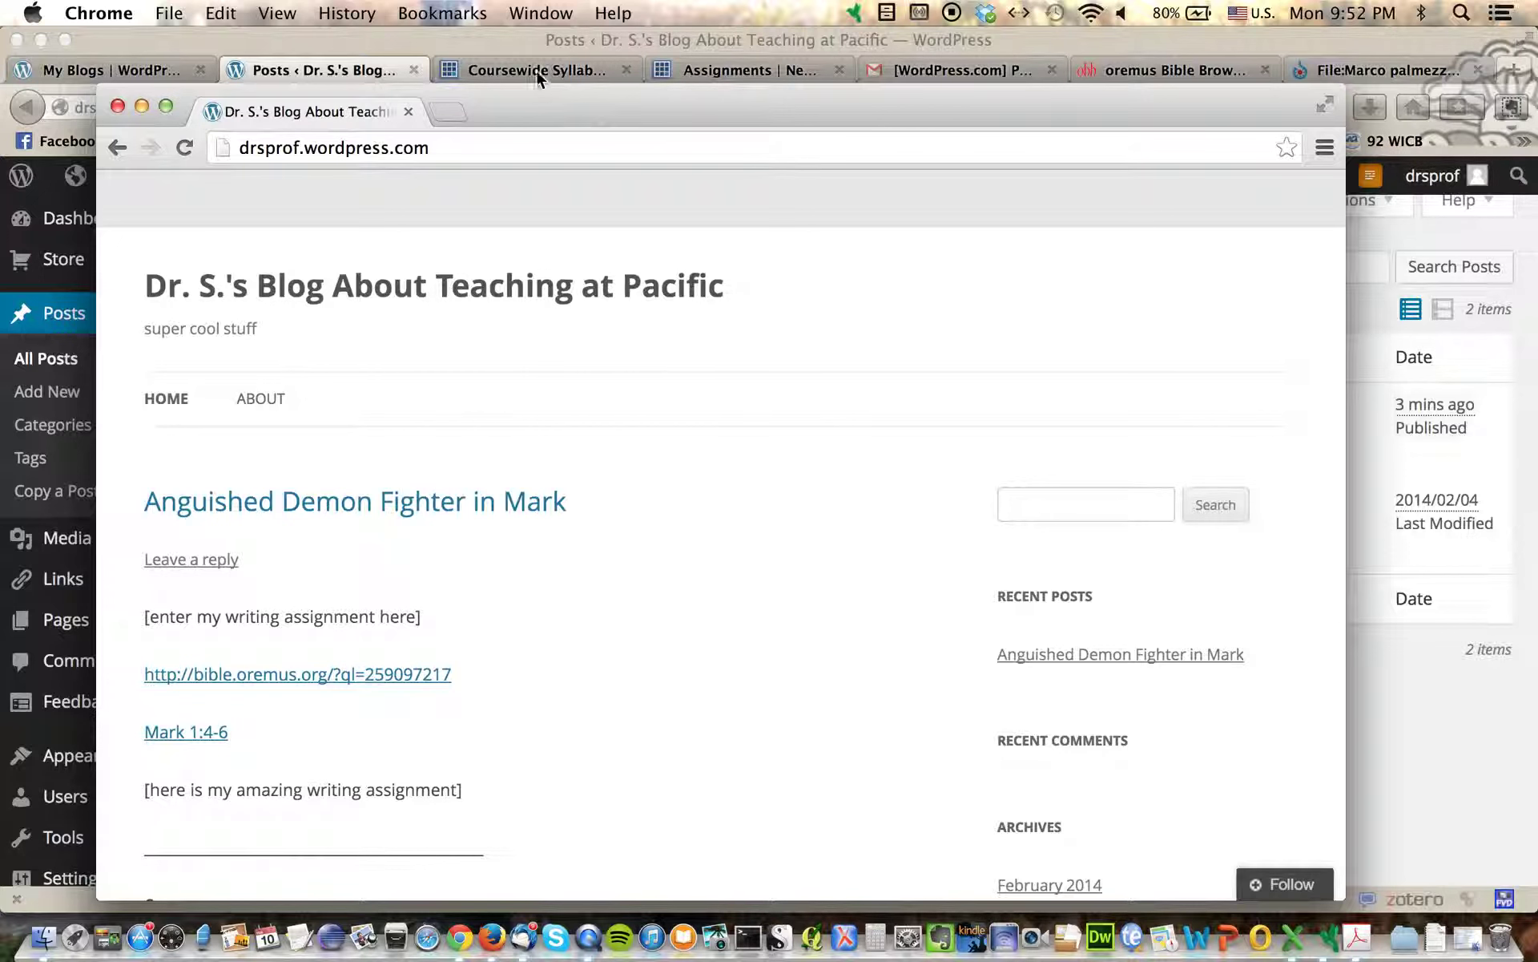
# Step: Switch to Firefox, open the blog's menu editor and add the Gospels category to the menu structure
pyautogui.click(521, 35)
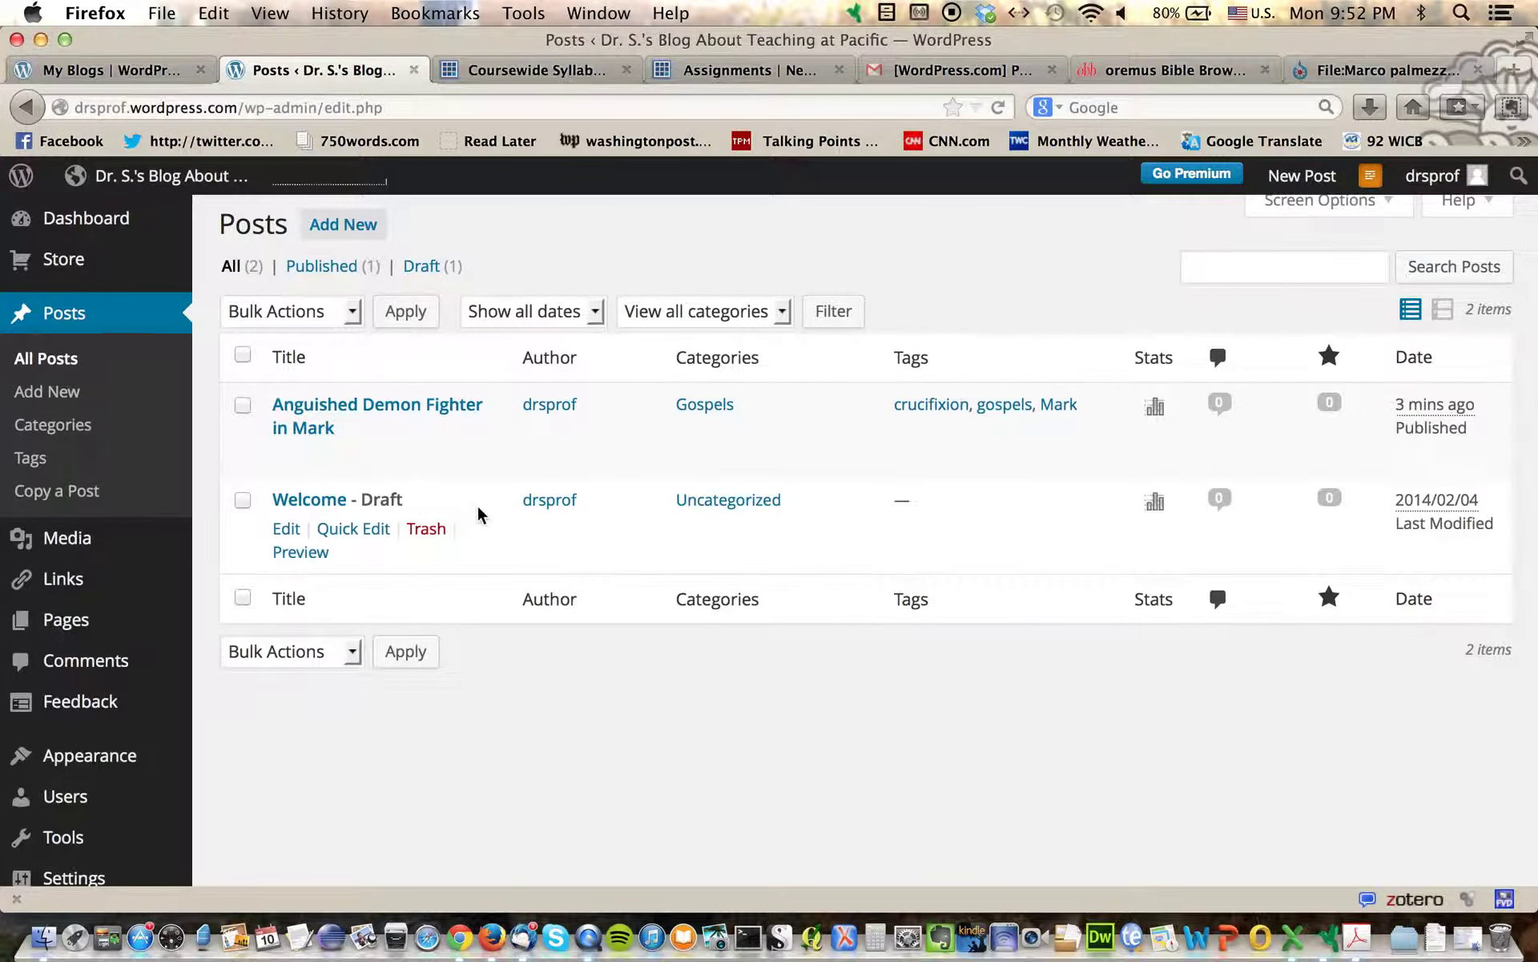
pyautogui.click(341, 456)
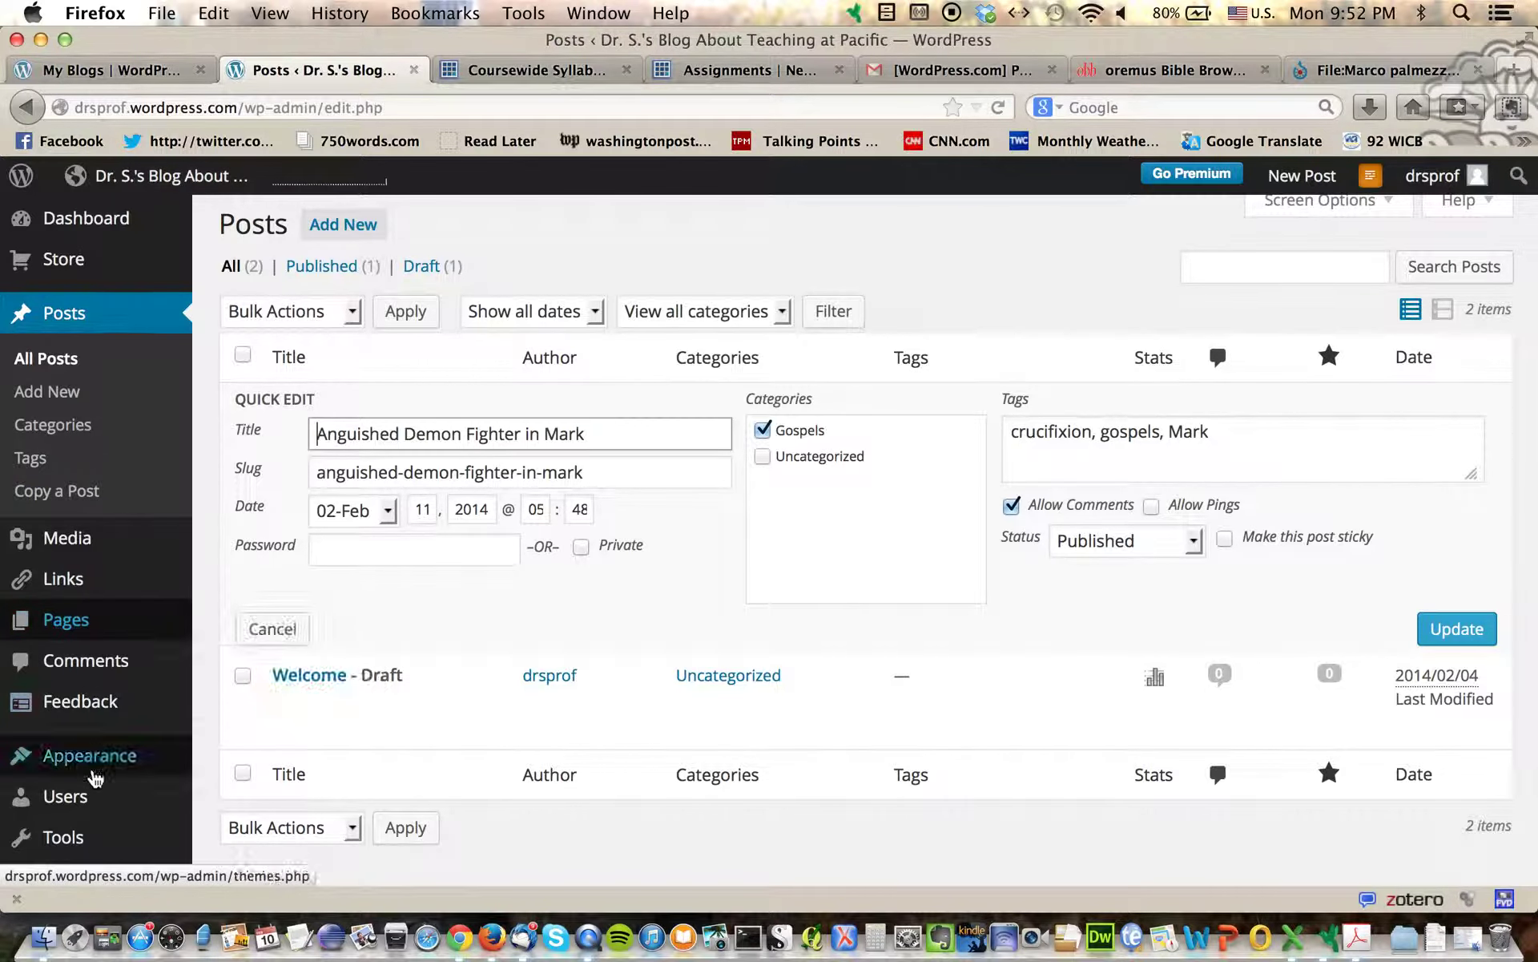
pyautogui.moveTo(94, 777)
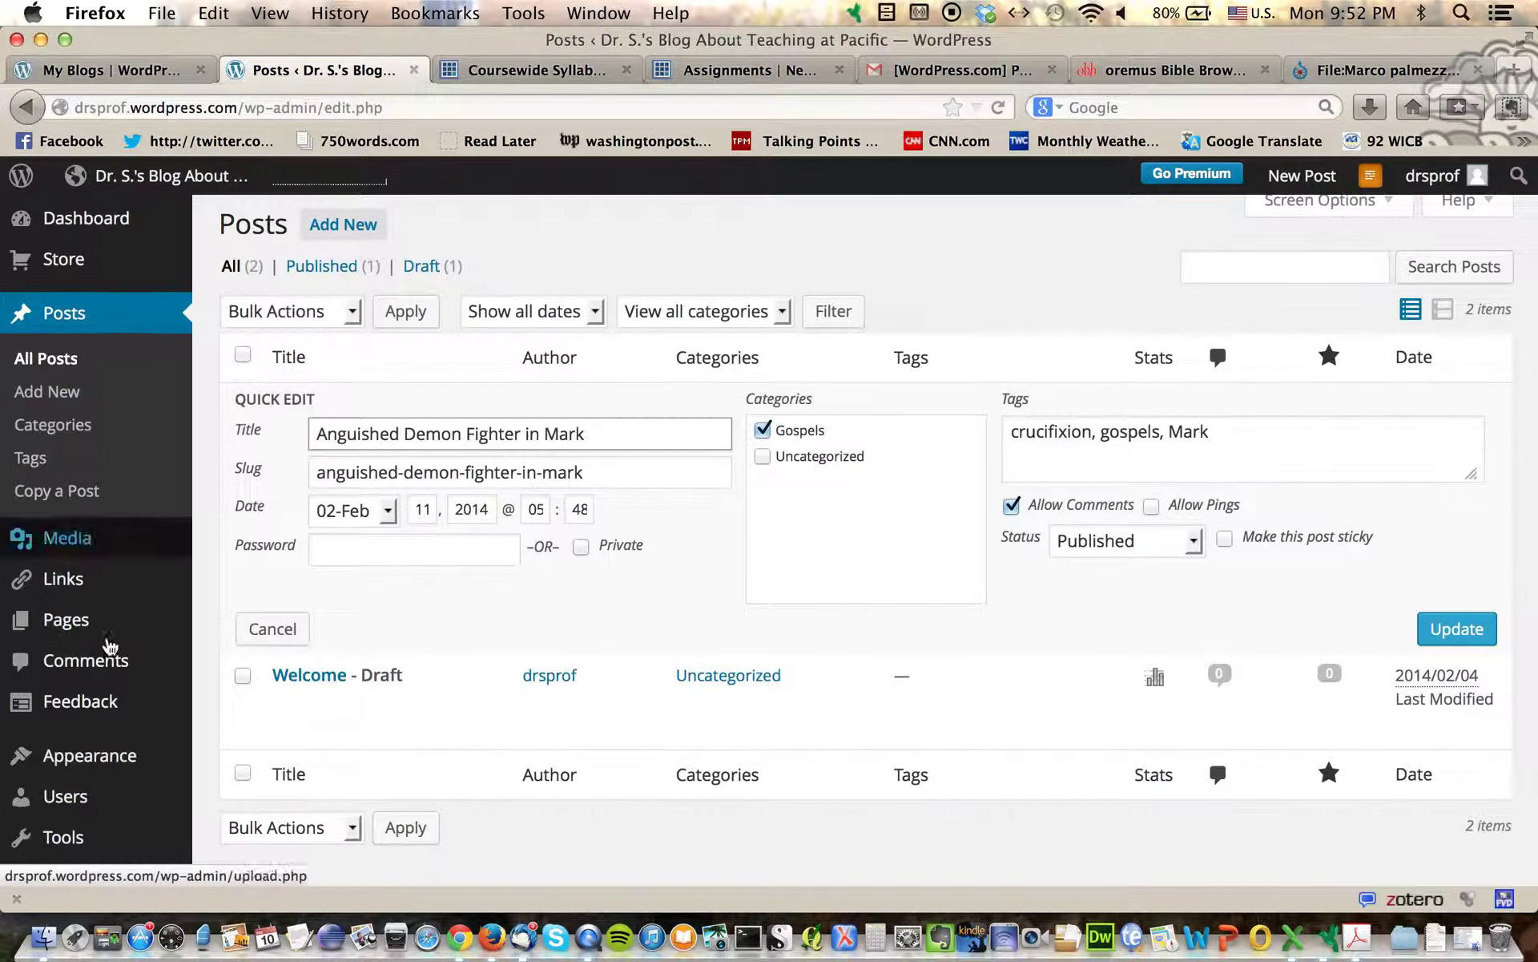
pyautogui.click(200, 754)
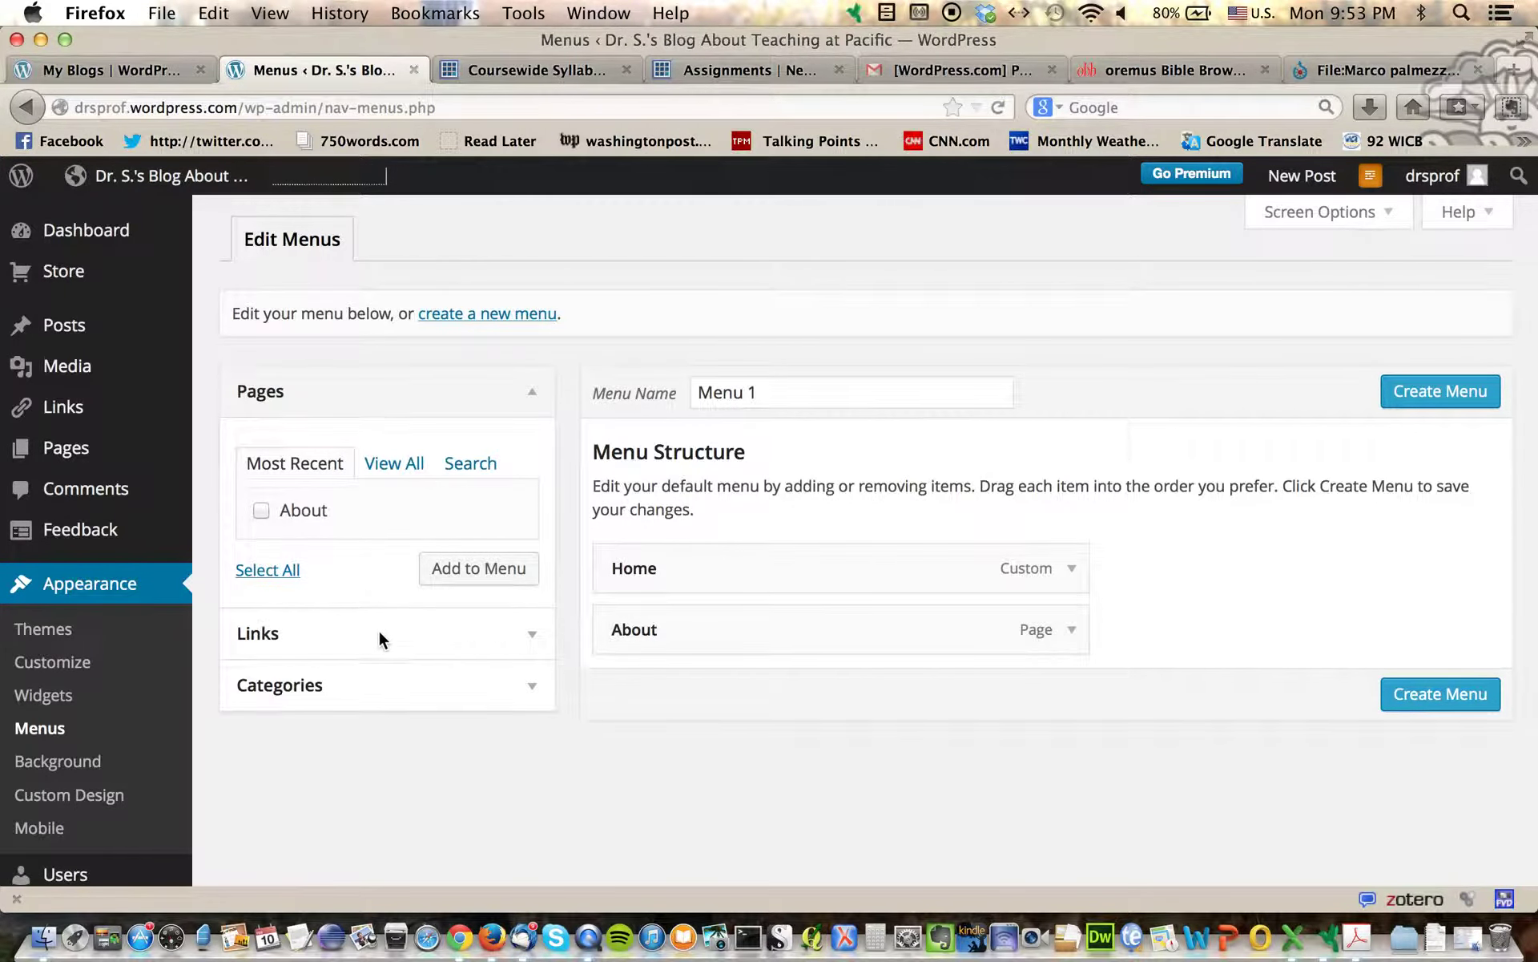
pyautogui.click(427, 704)
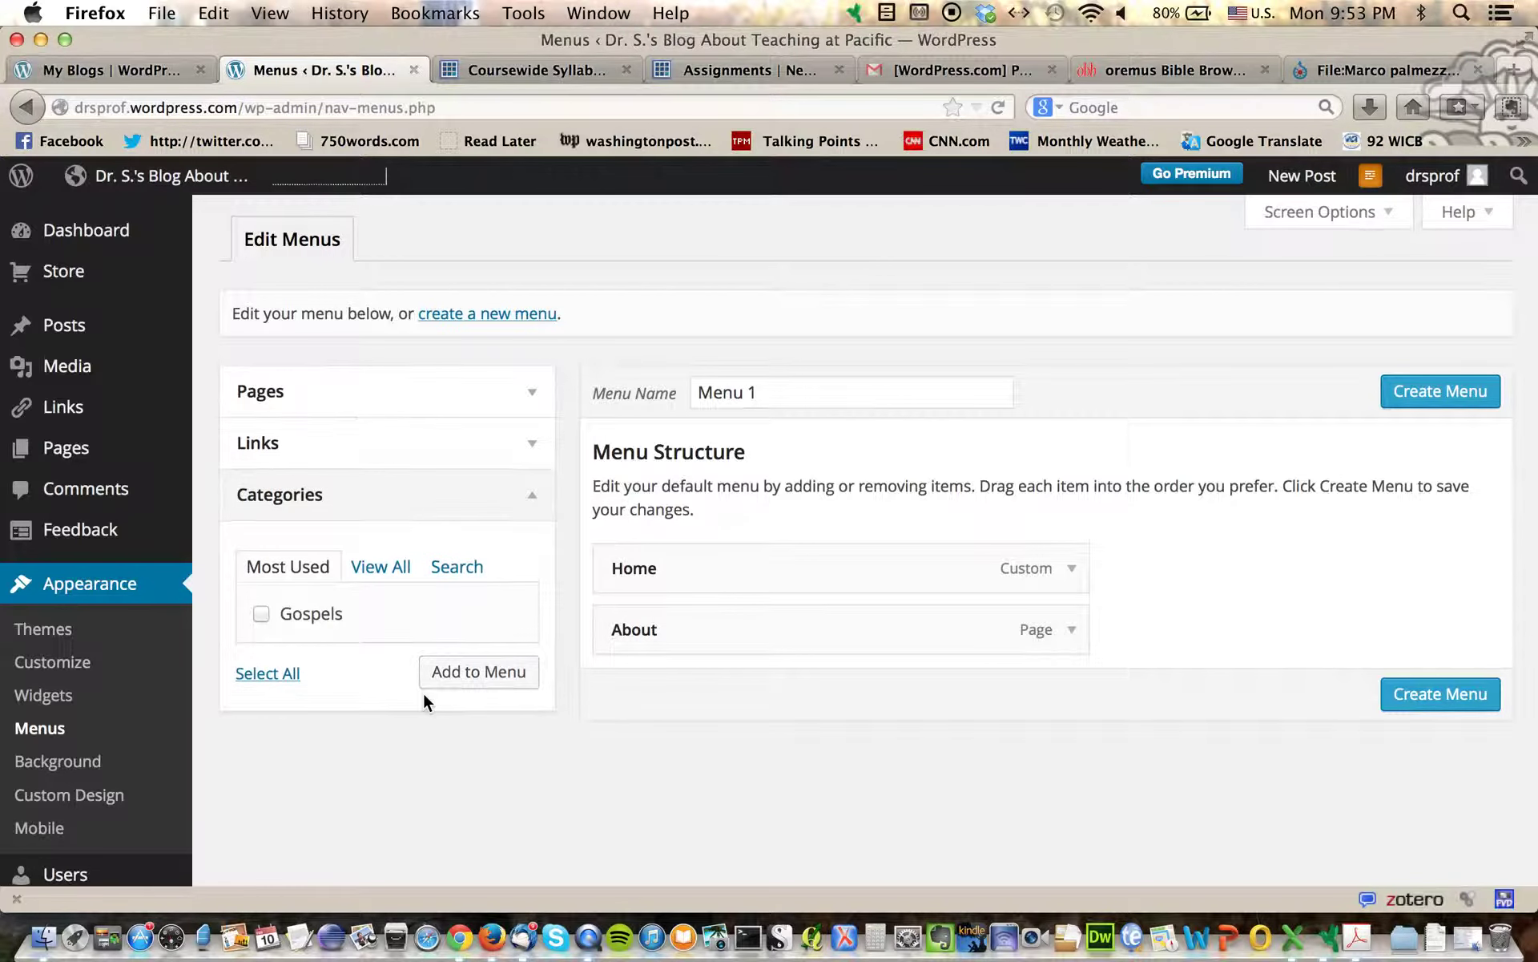
pyautogui.click(298, 627)
pyautogui.click(497, 671)
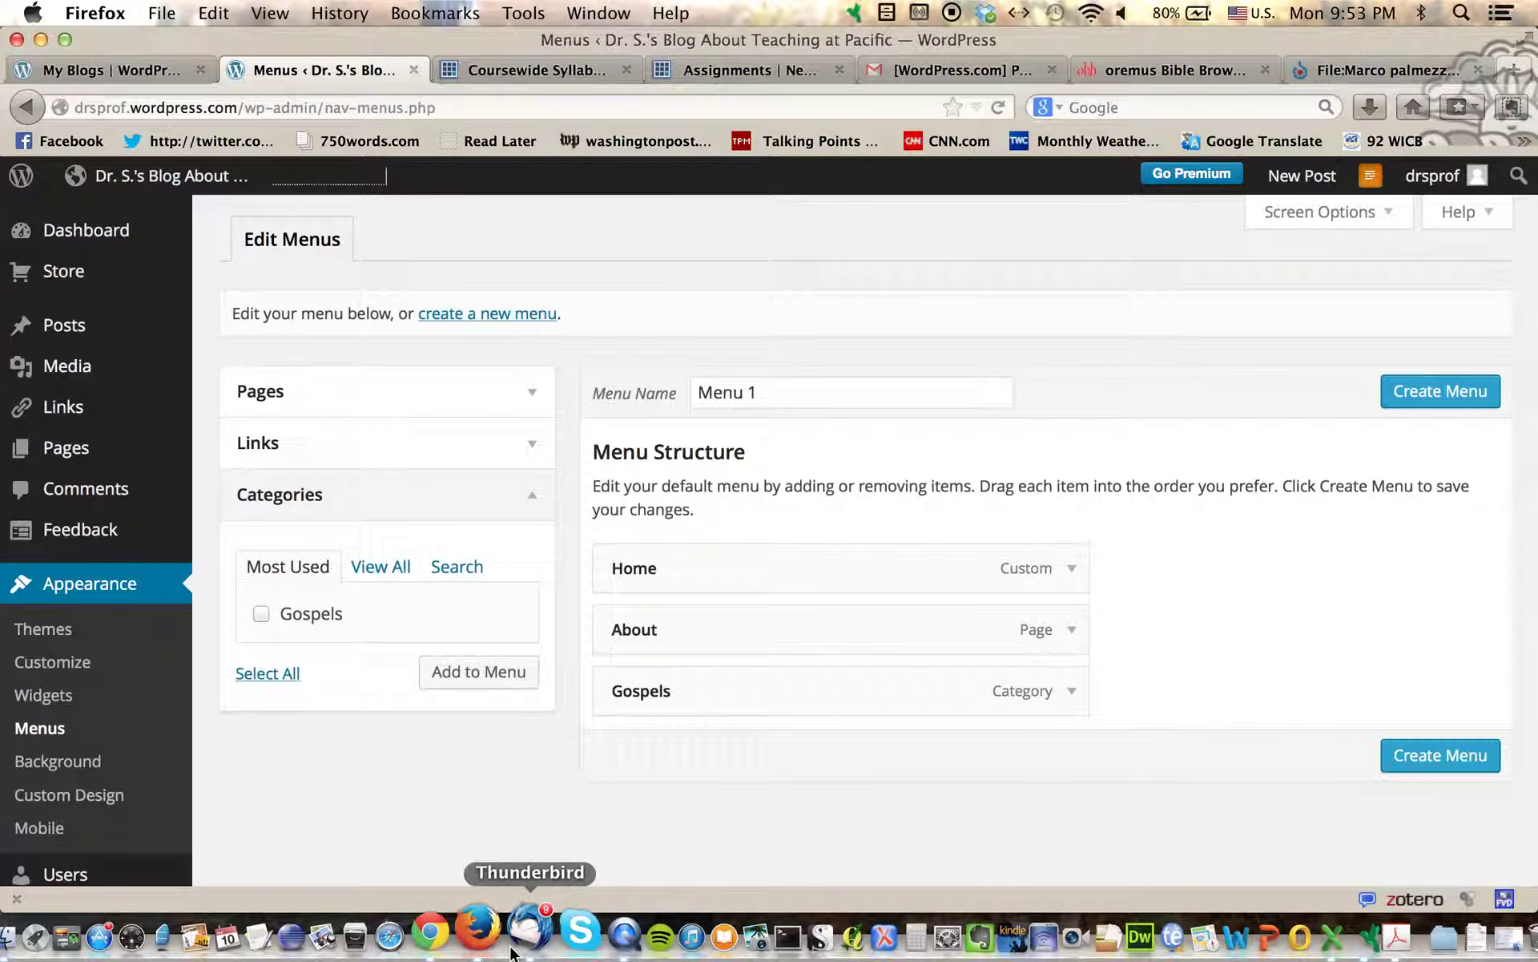
# Step: Create Menu 1 with the Home, About and Gospels items
pyautogui.click(463, 932)
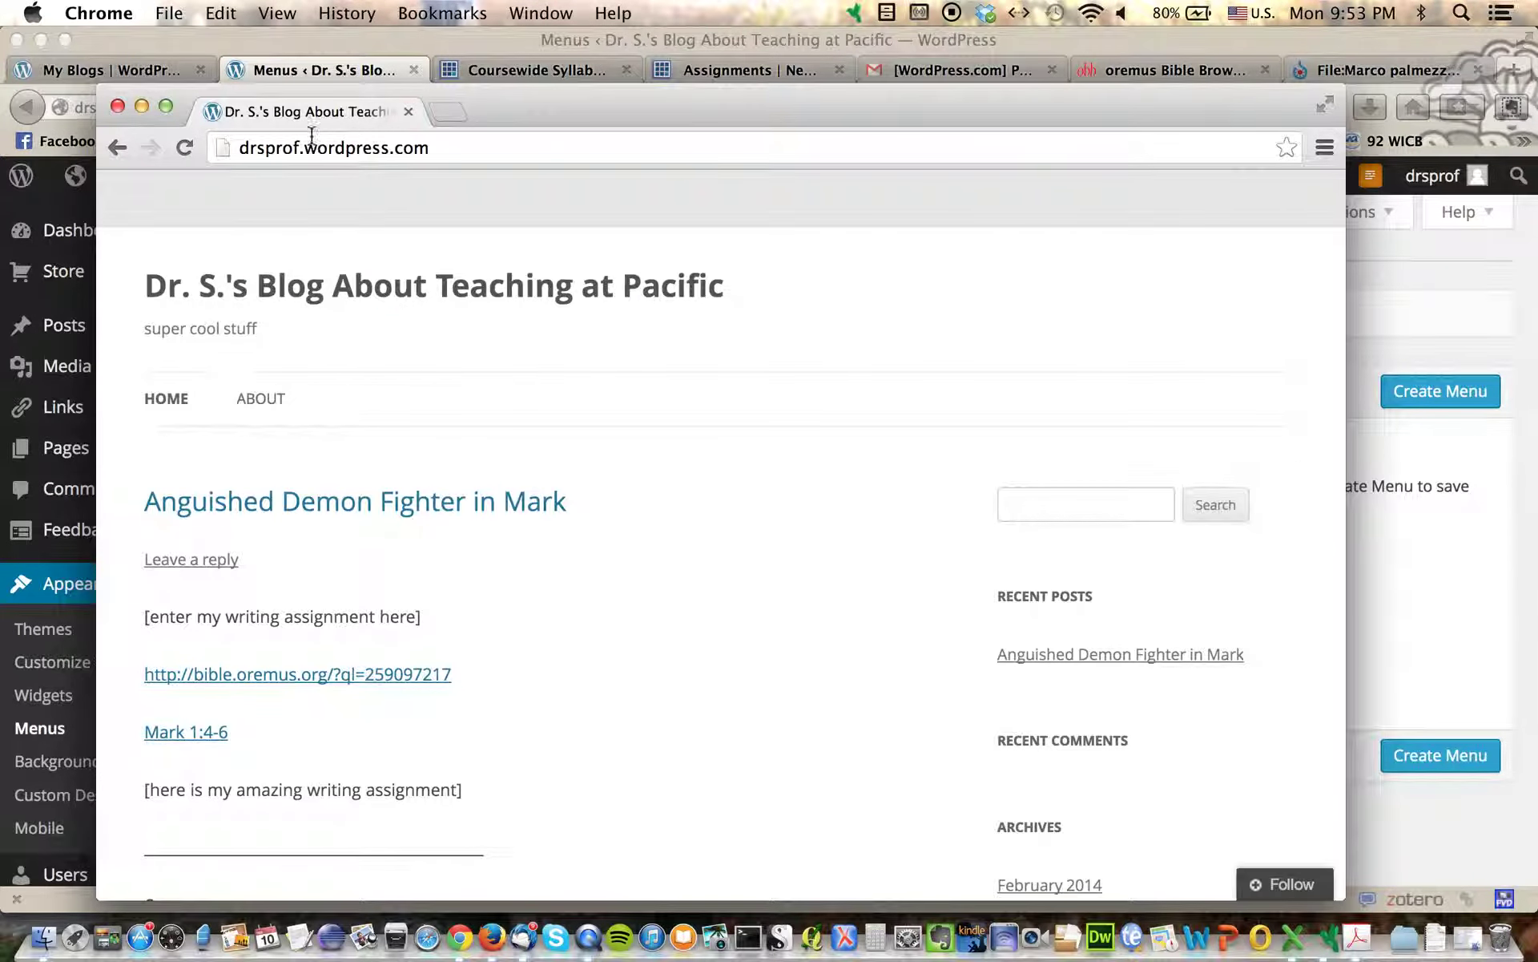
pyautogui.click(1489, 532)
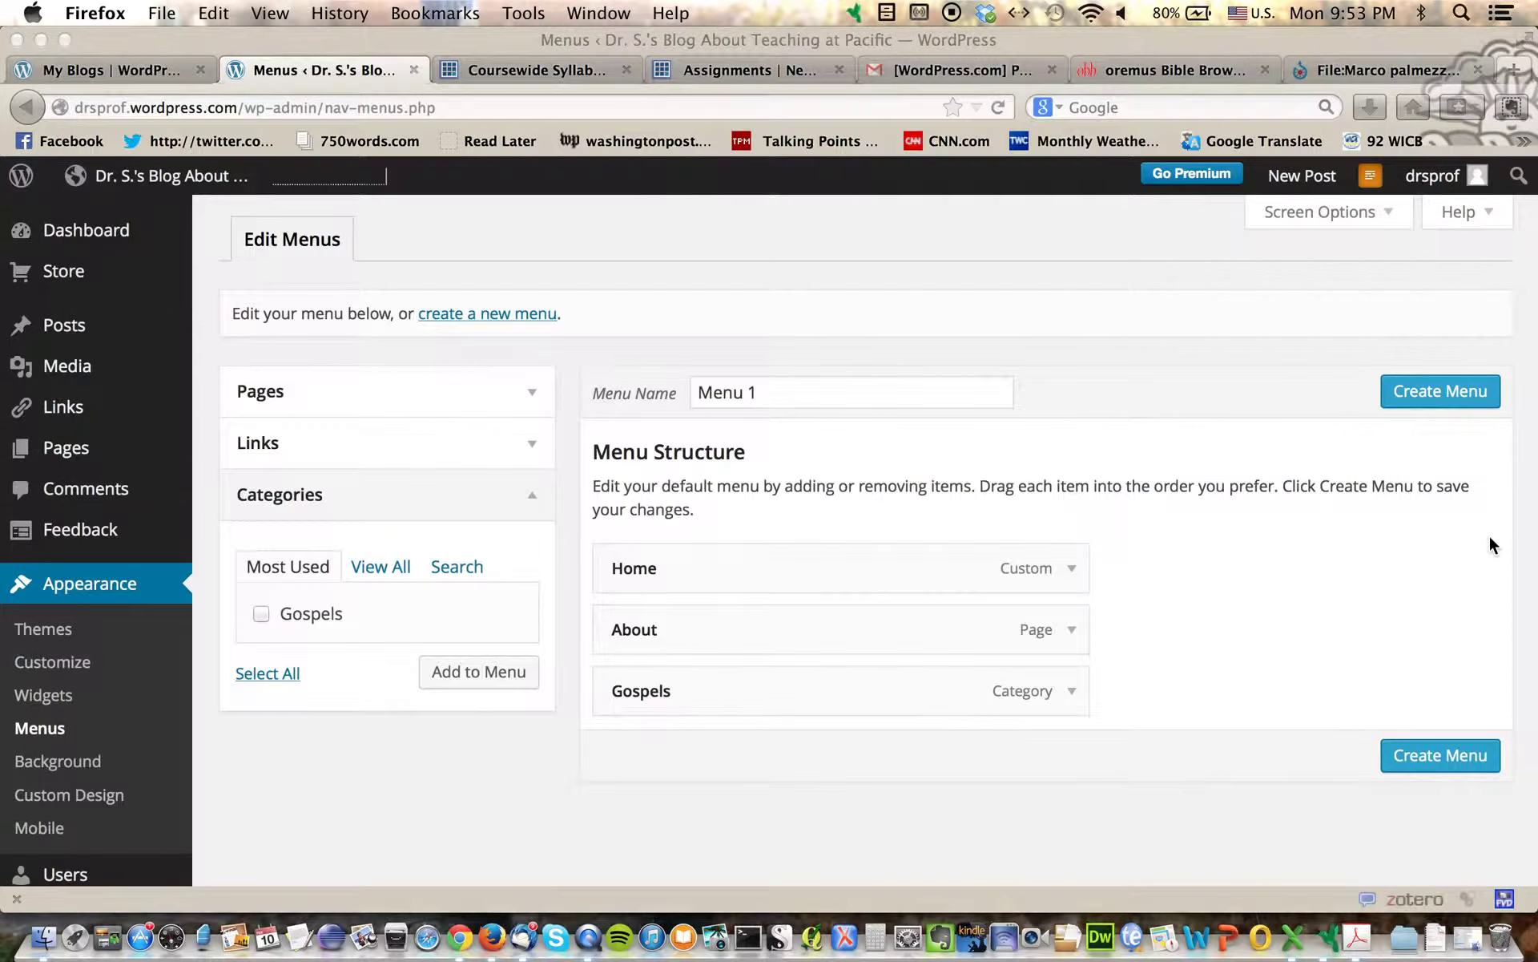
pyautogui.scroll(-5, 1167, 537)
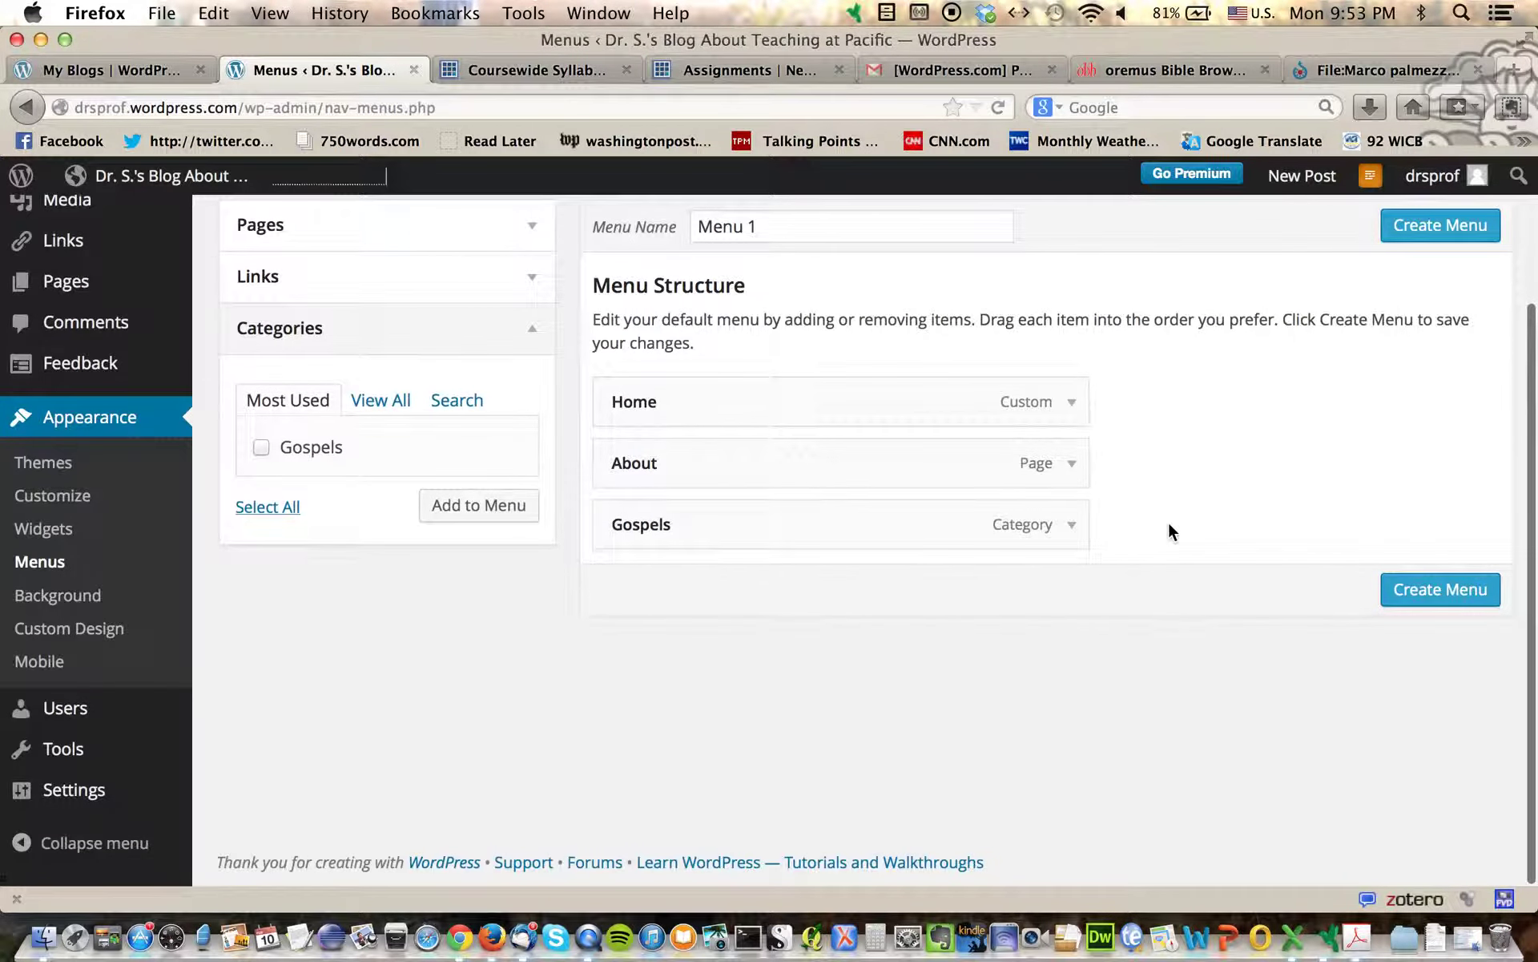
pyautogui.scroll(2, 1168, 531)
pyautogui.click(1434, 658)
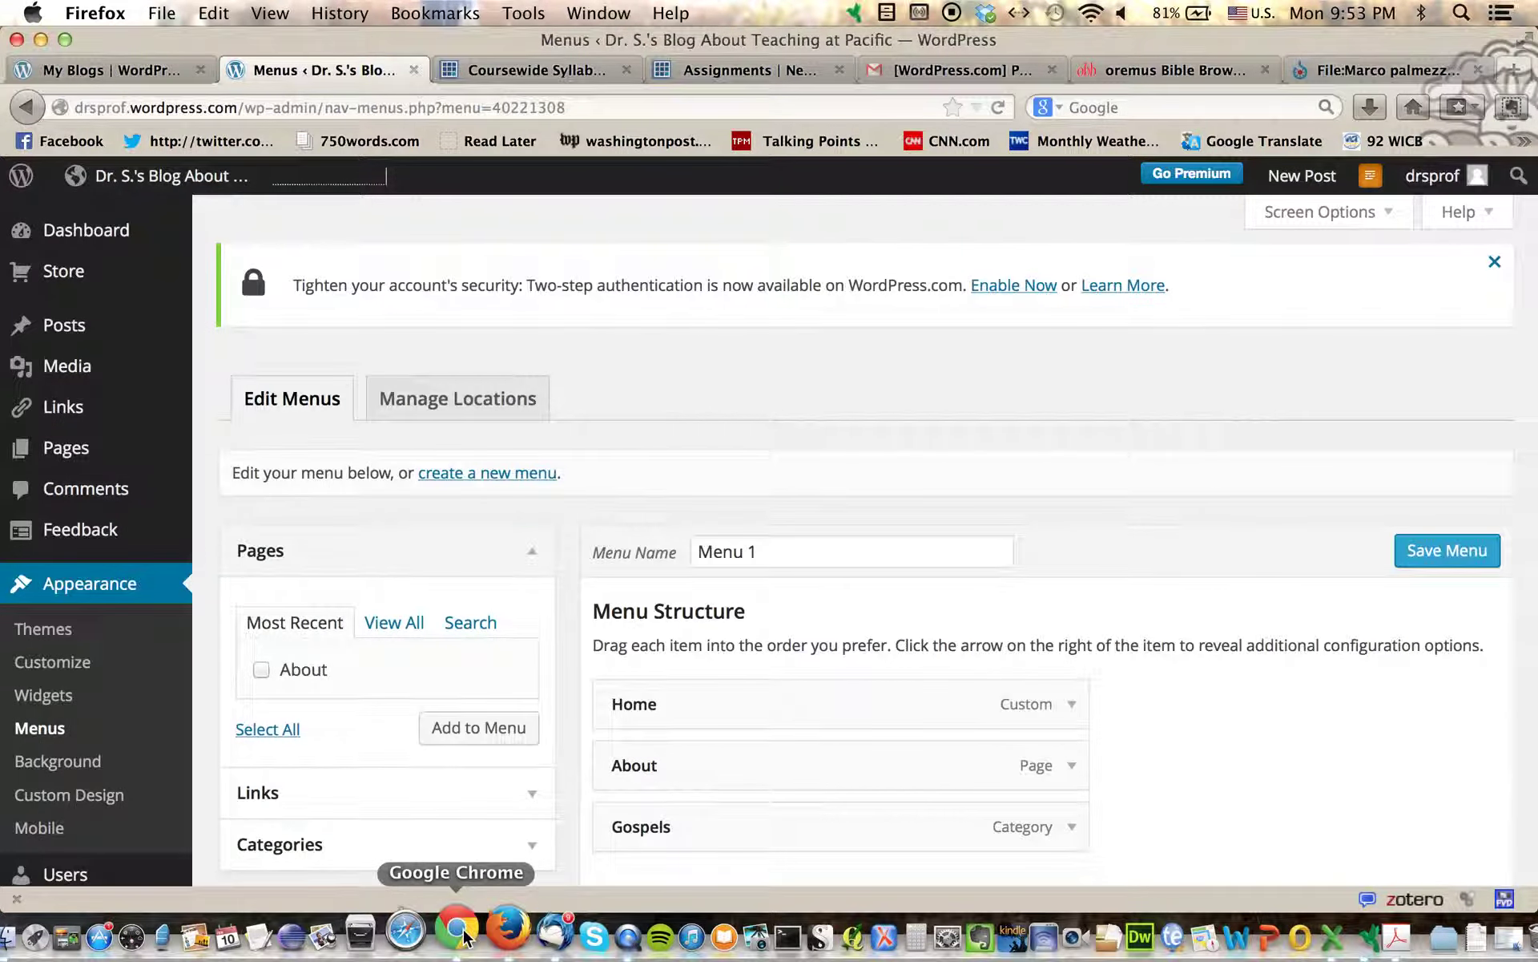
# Step: Switch to Chrome and reload the public blog to check its navigation menu, returning to Firefox
pyautogui.click(459, 930)
pyautogui.click(189, 144)
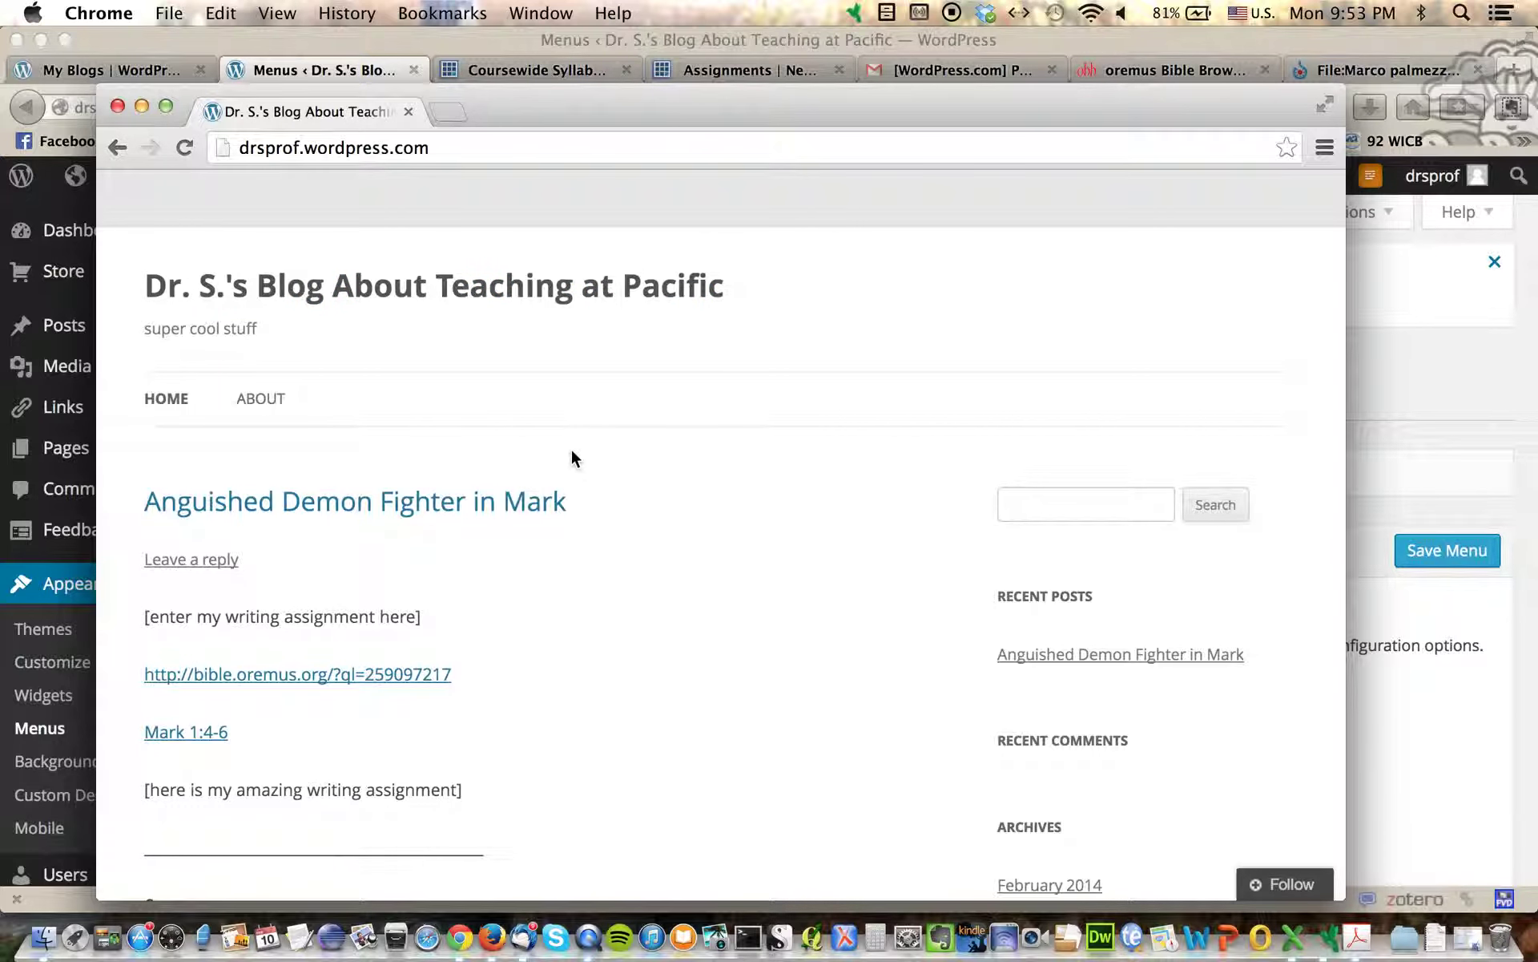
pyautogui.click(1421, 382)
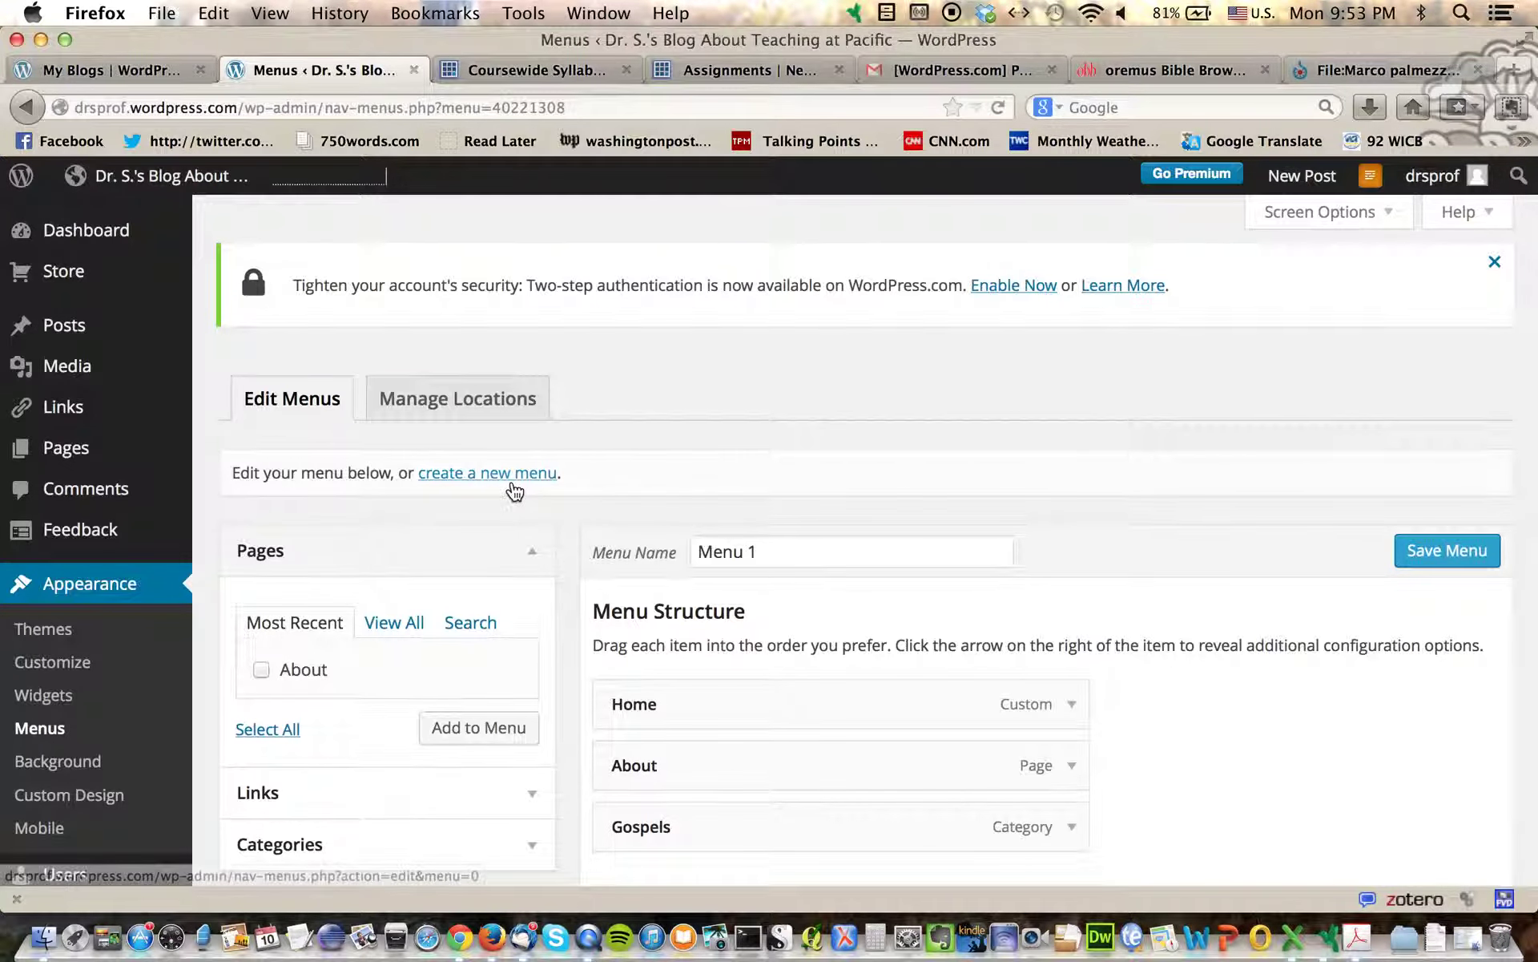
# Step: Review the structure and settings of Menu 1 and save the menu
pyautogui.scroll(-2, 529, 561)
pyautogui.scroll(-5, 545, 566)
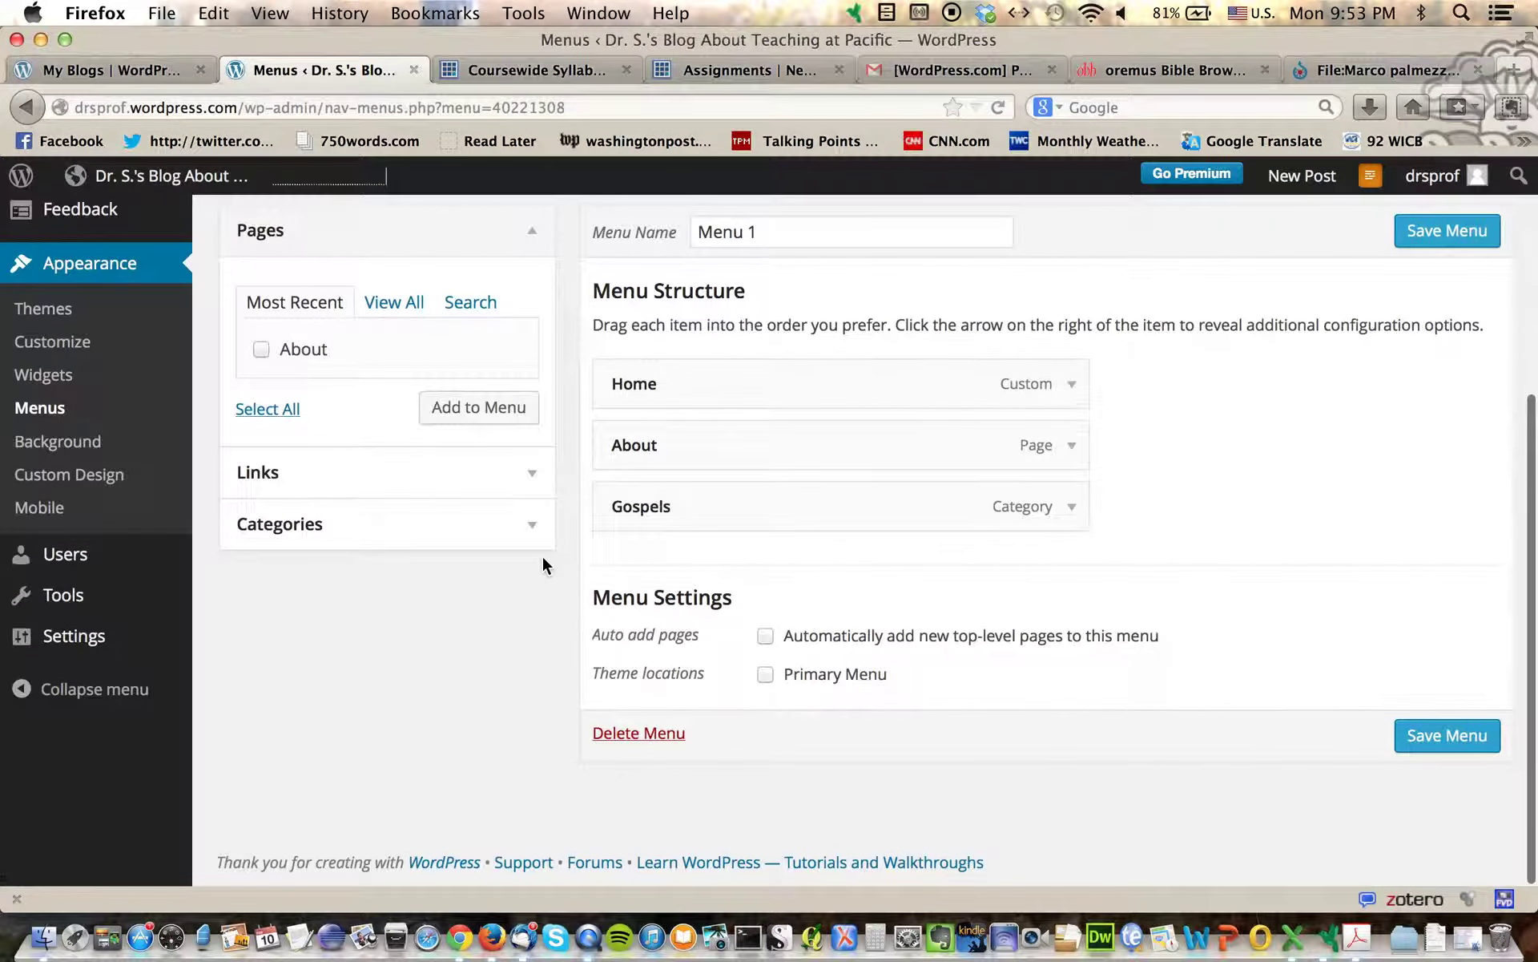
pyautogui.click(1455, 739)
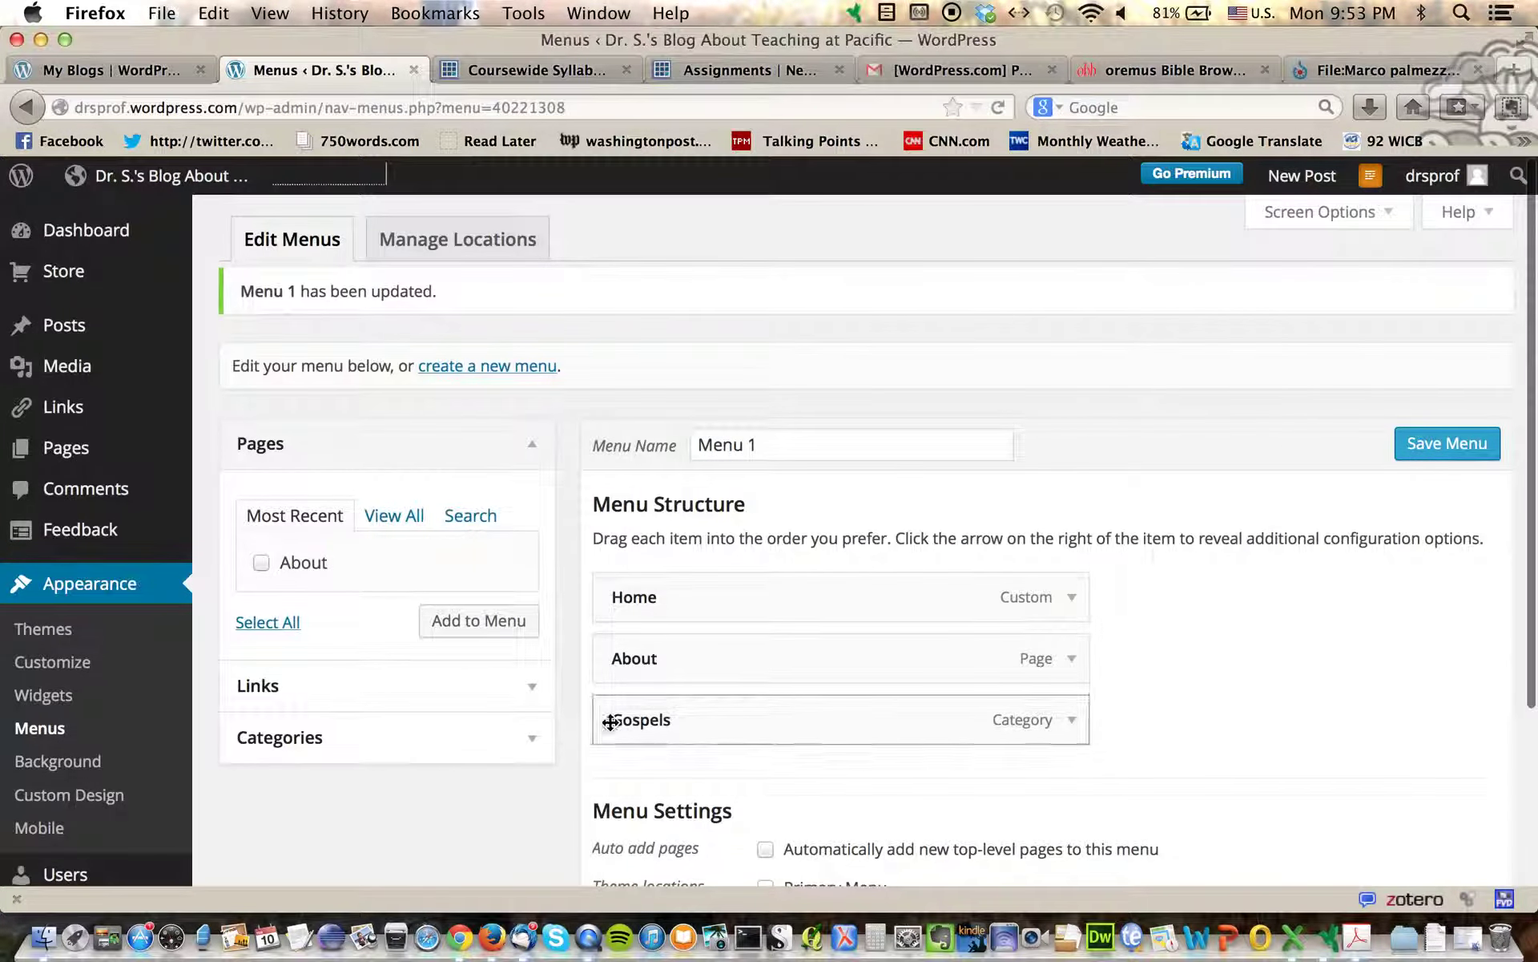
# Step: Switch to Chrome, reload the public blog and look over its navigation and category links
pyautogui.click(459, 938)
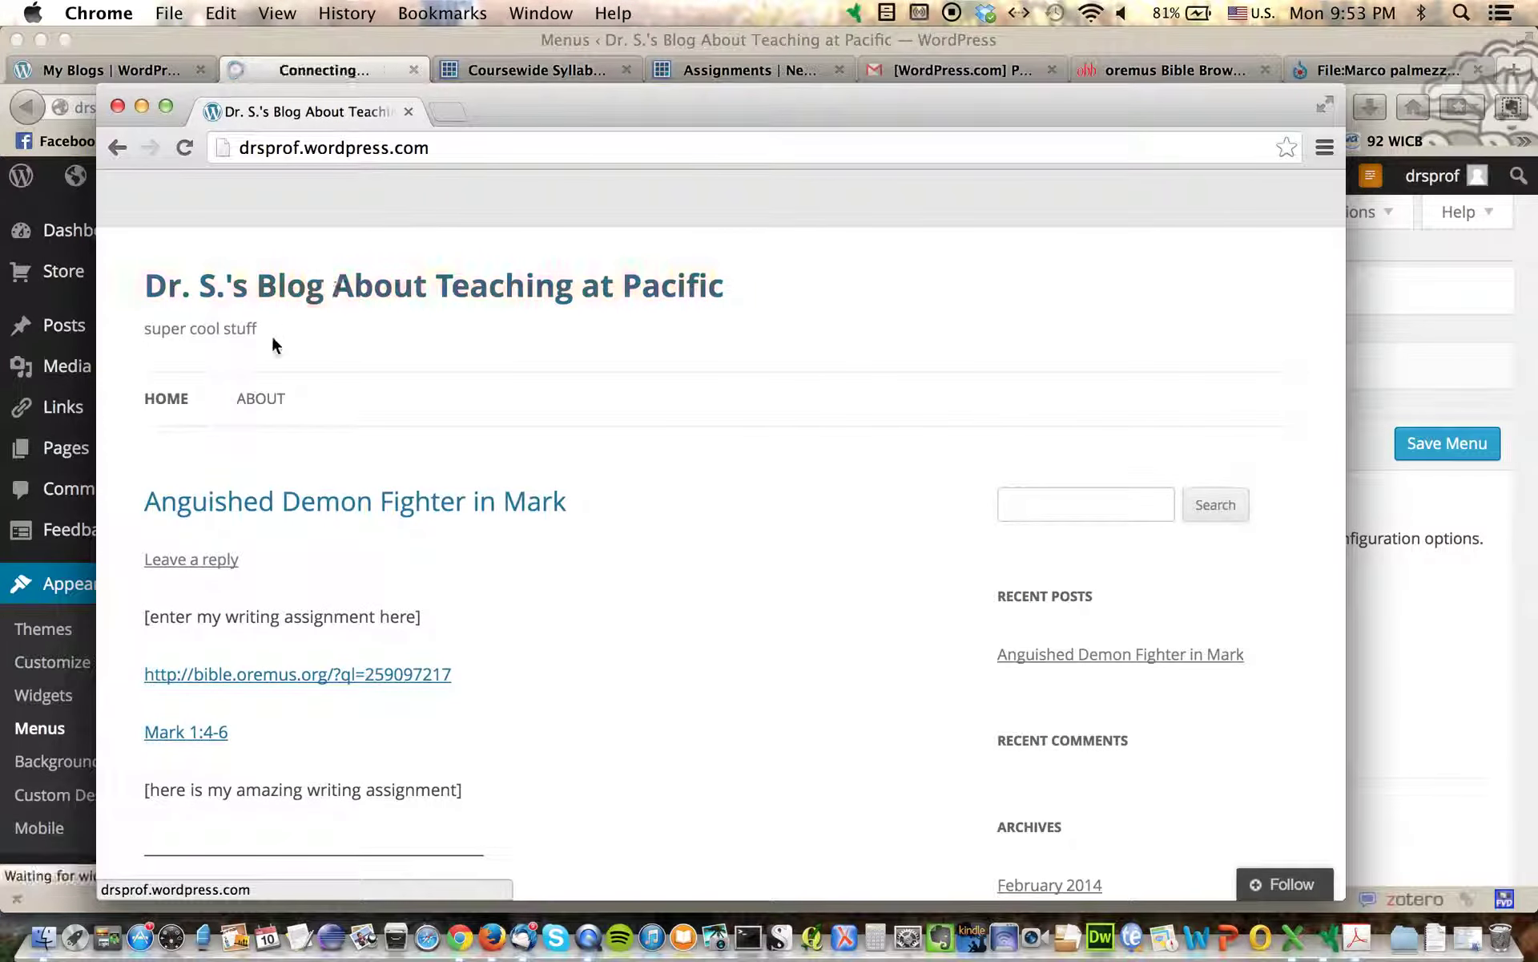
pyautogui.click(185, 148)
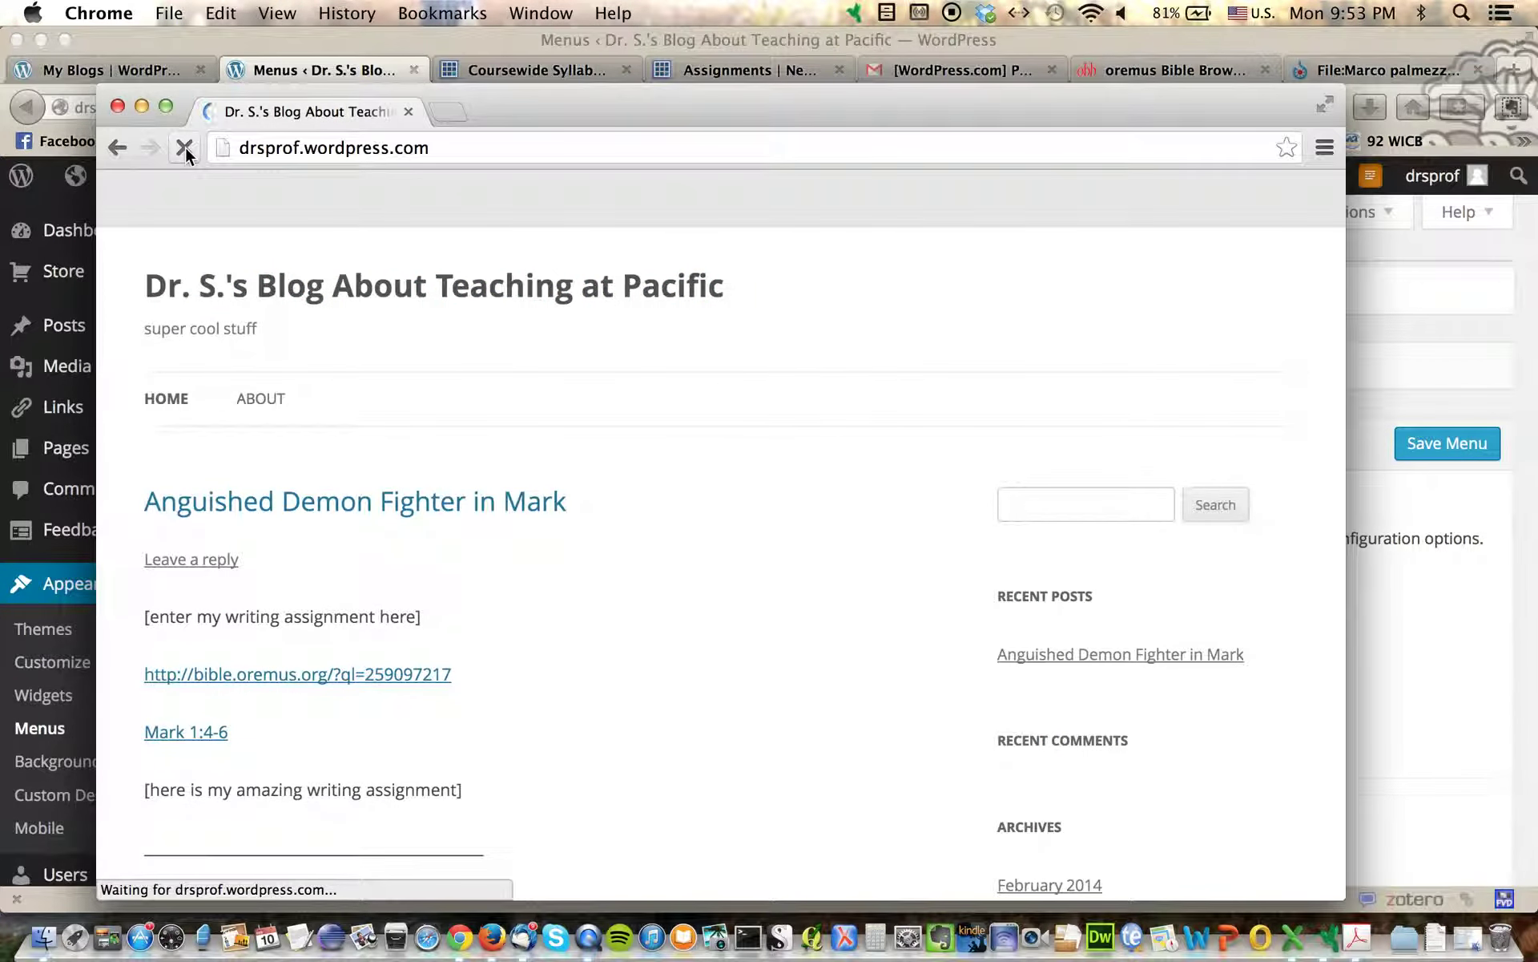
pyautogui.scroll(-5, 703, 565)
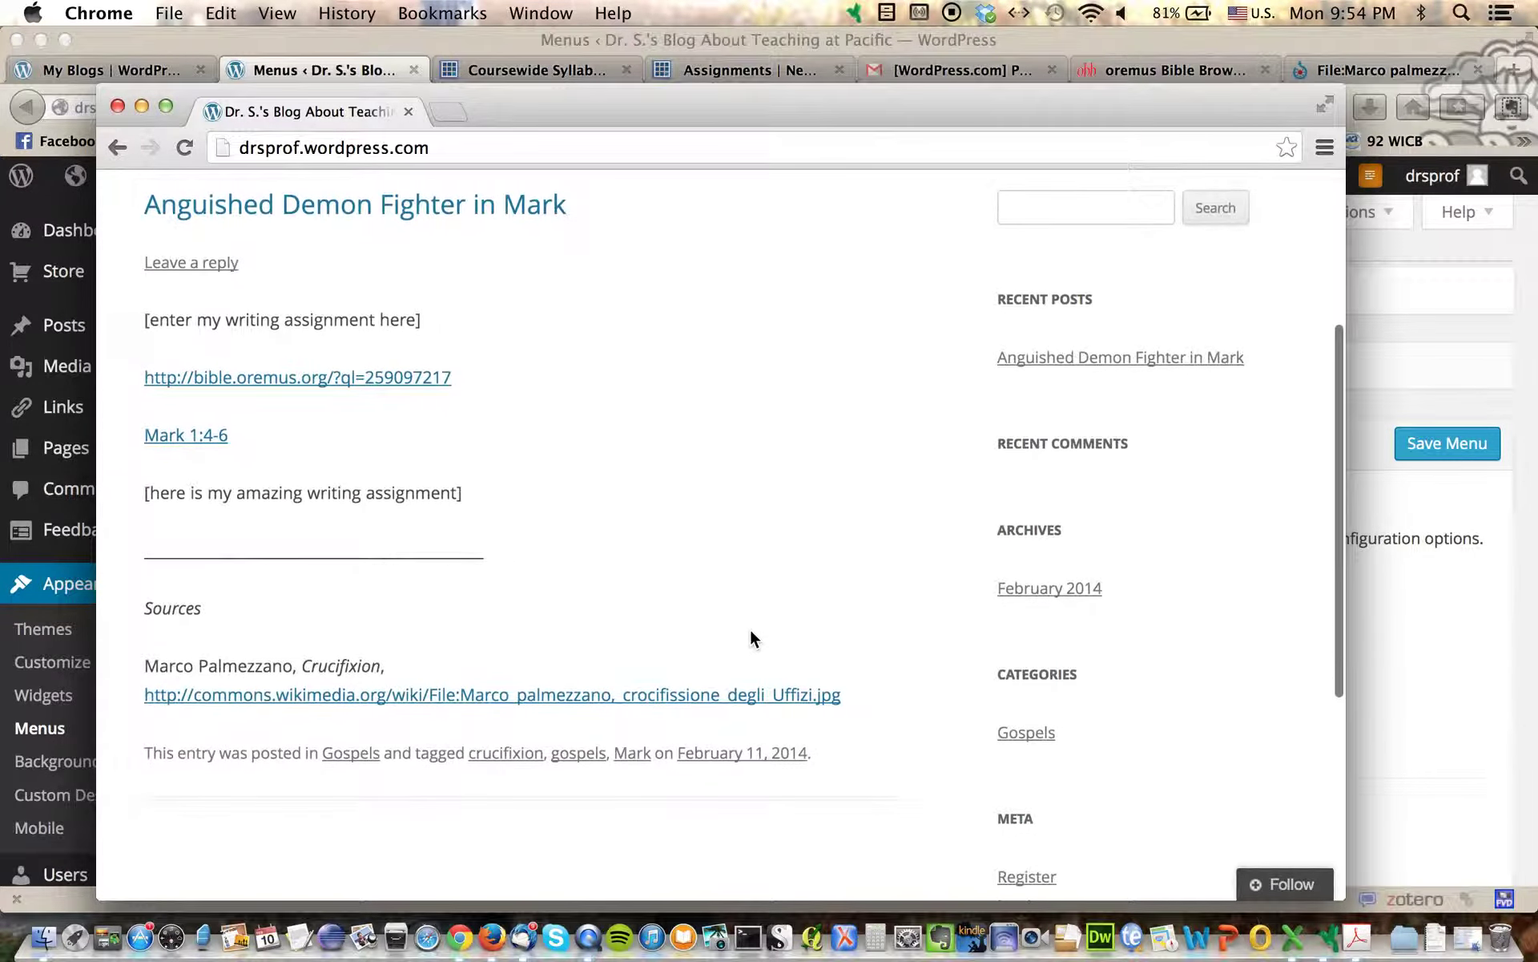
pyautogui.scroll(5, 751, 639)
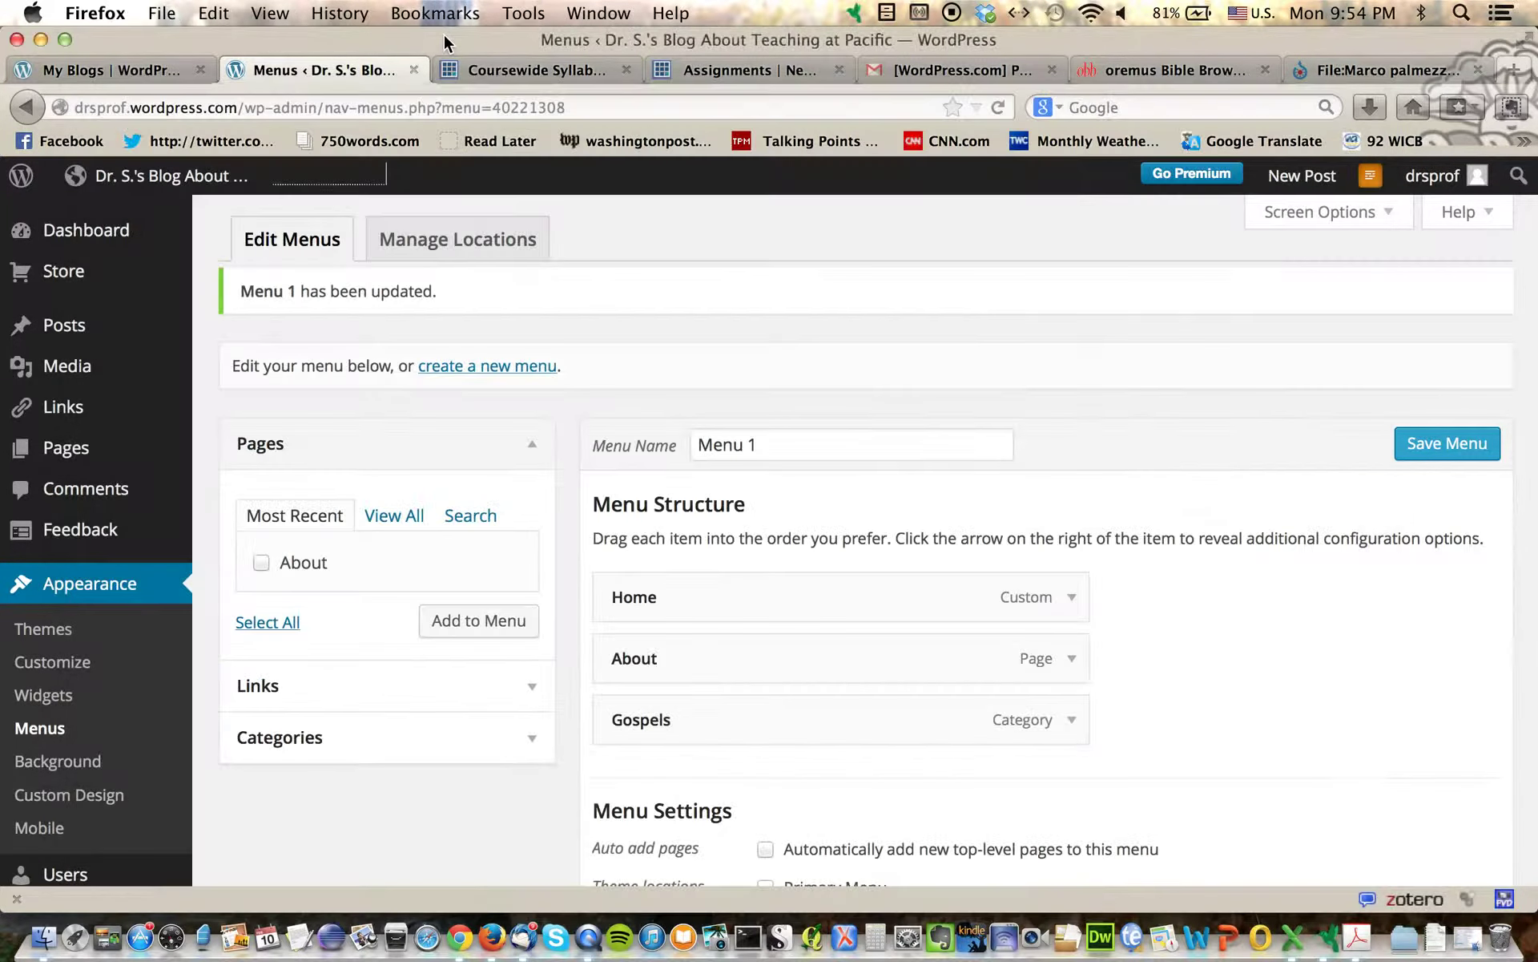
# Step: Switch to Firefox, start a new blank page for the blog and look over its editing options
pyautogui.click(444, 32)
pyautogui.scroll(-3, 431, 473)
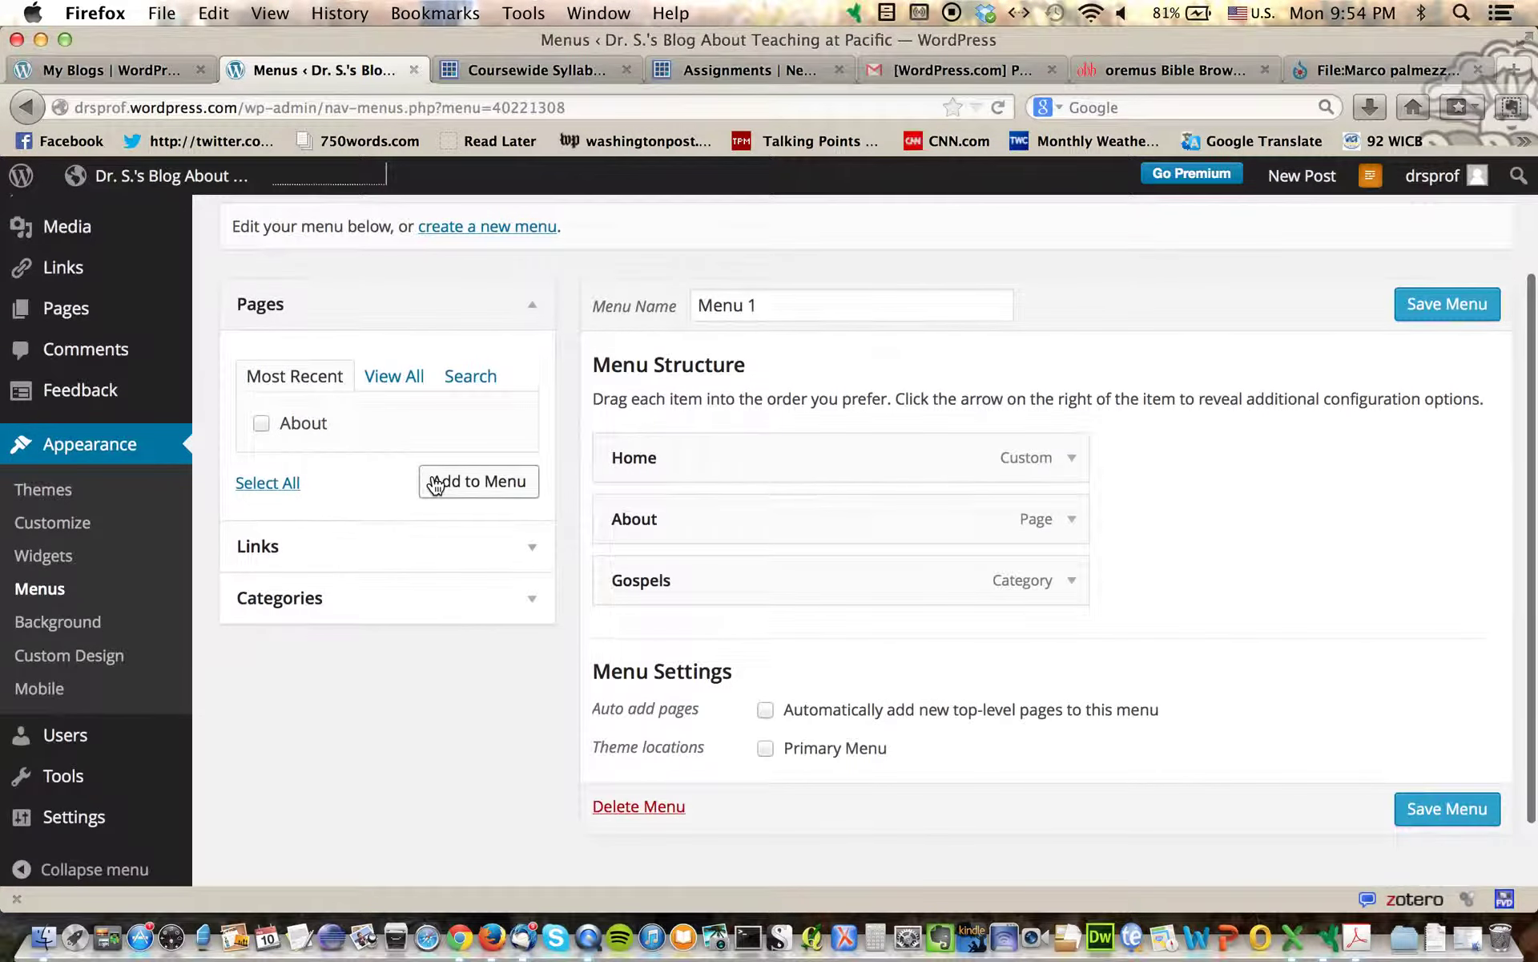
pyautogui.scroll(3, 431, 475)
pyautogui.moveTo(45, 449)
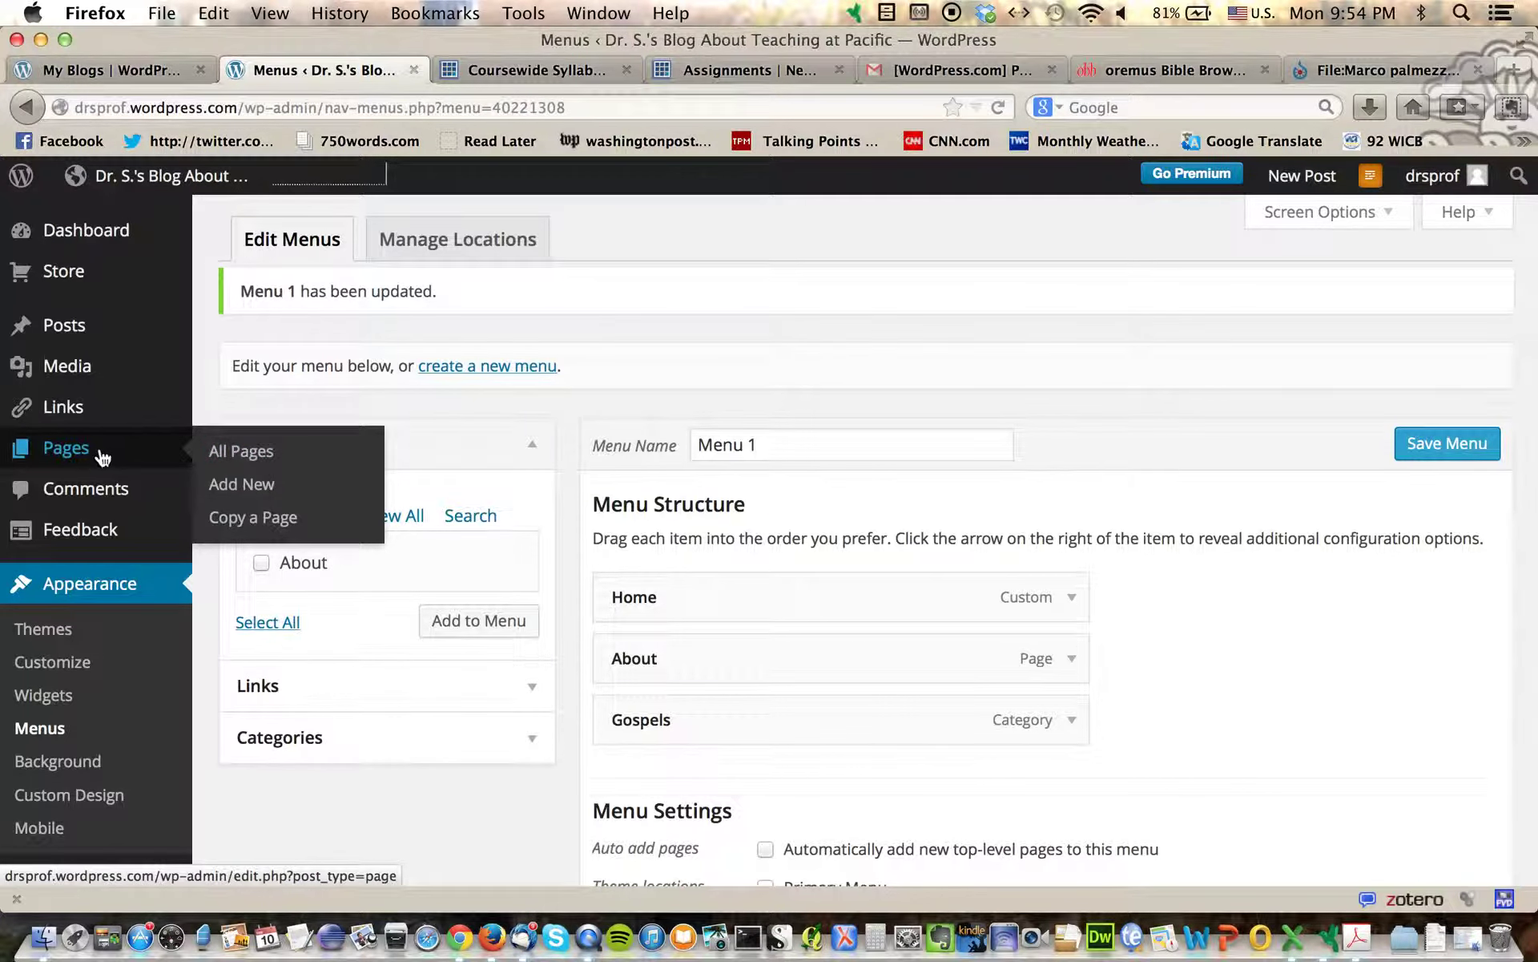
pyautogui.moveTo(100, 423)
pyautogui.moveTo(34, 463)
pyautogui.click(230, 486)
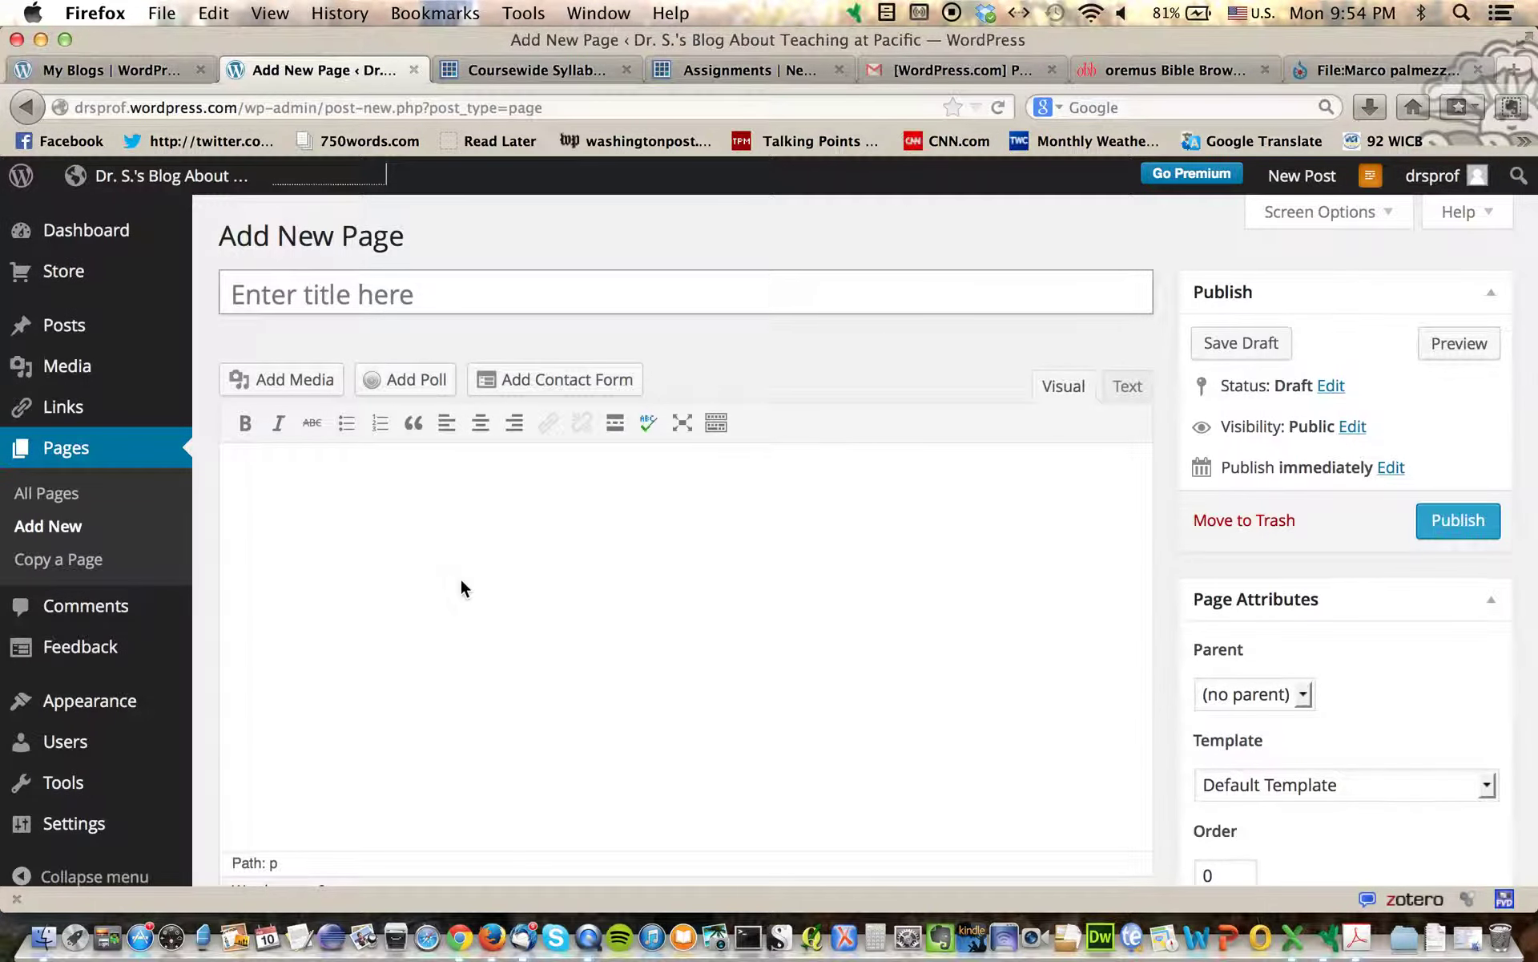
pyautogui.scroll(-5, 461, 581)
pyautogui.scroll(5, 461, 583)
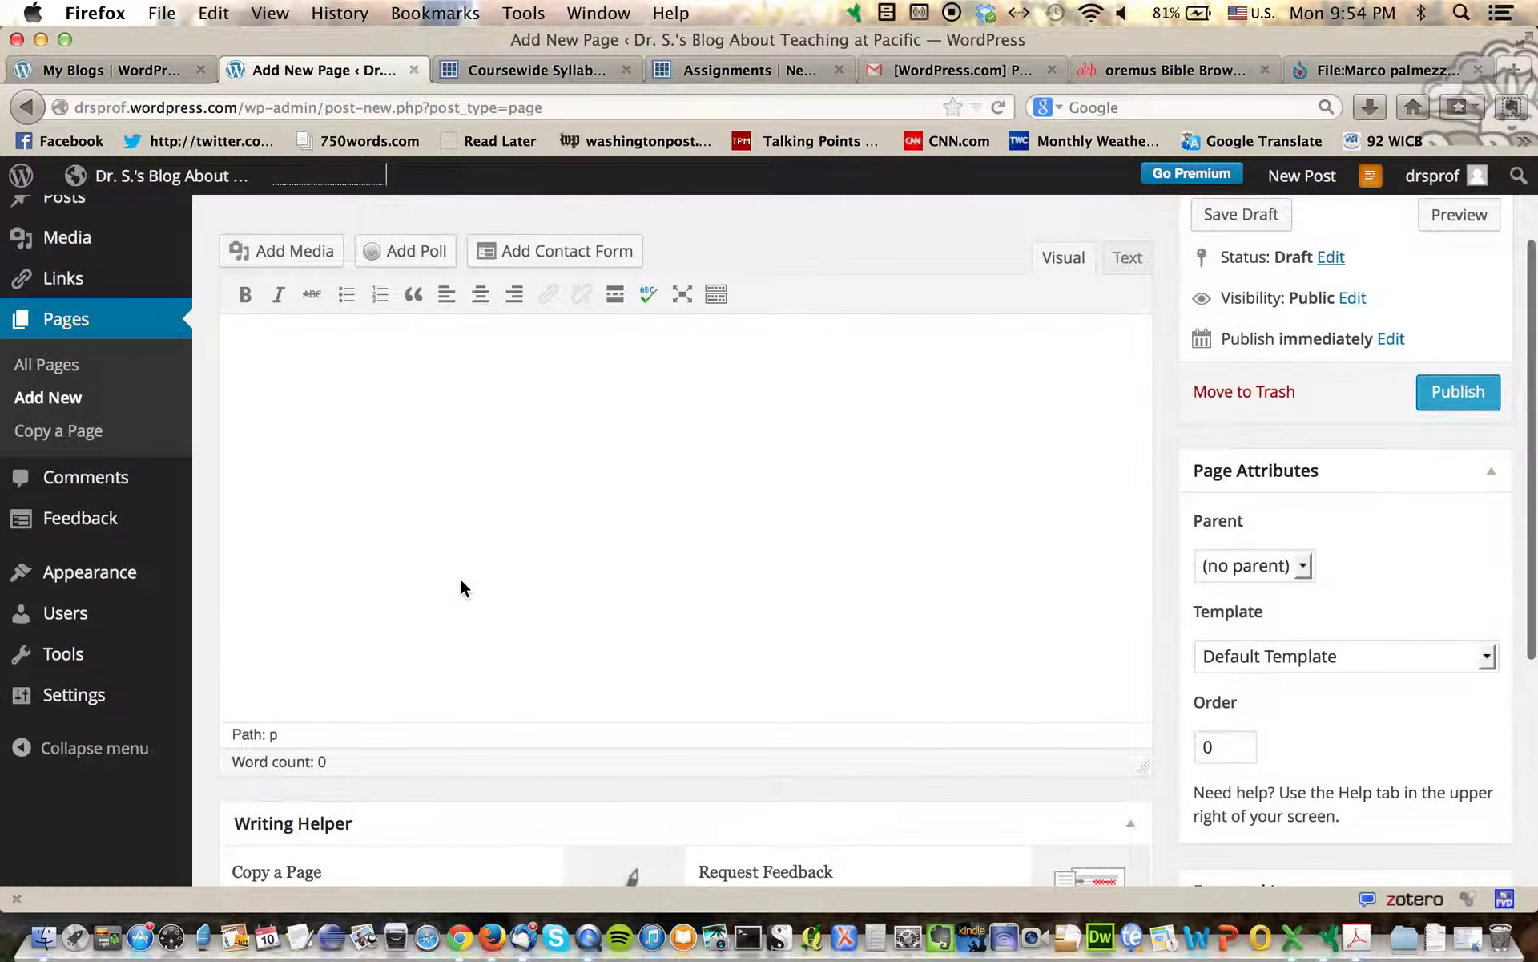
# Step: Leave the new page and reopen the blog's menu editor, check the items of Menu 1 and save the menu
pyautogui.scroll(2, 462, 589)
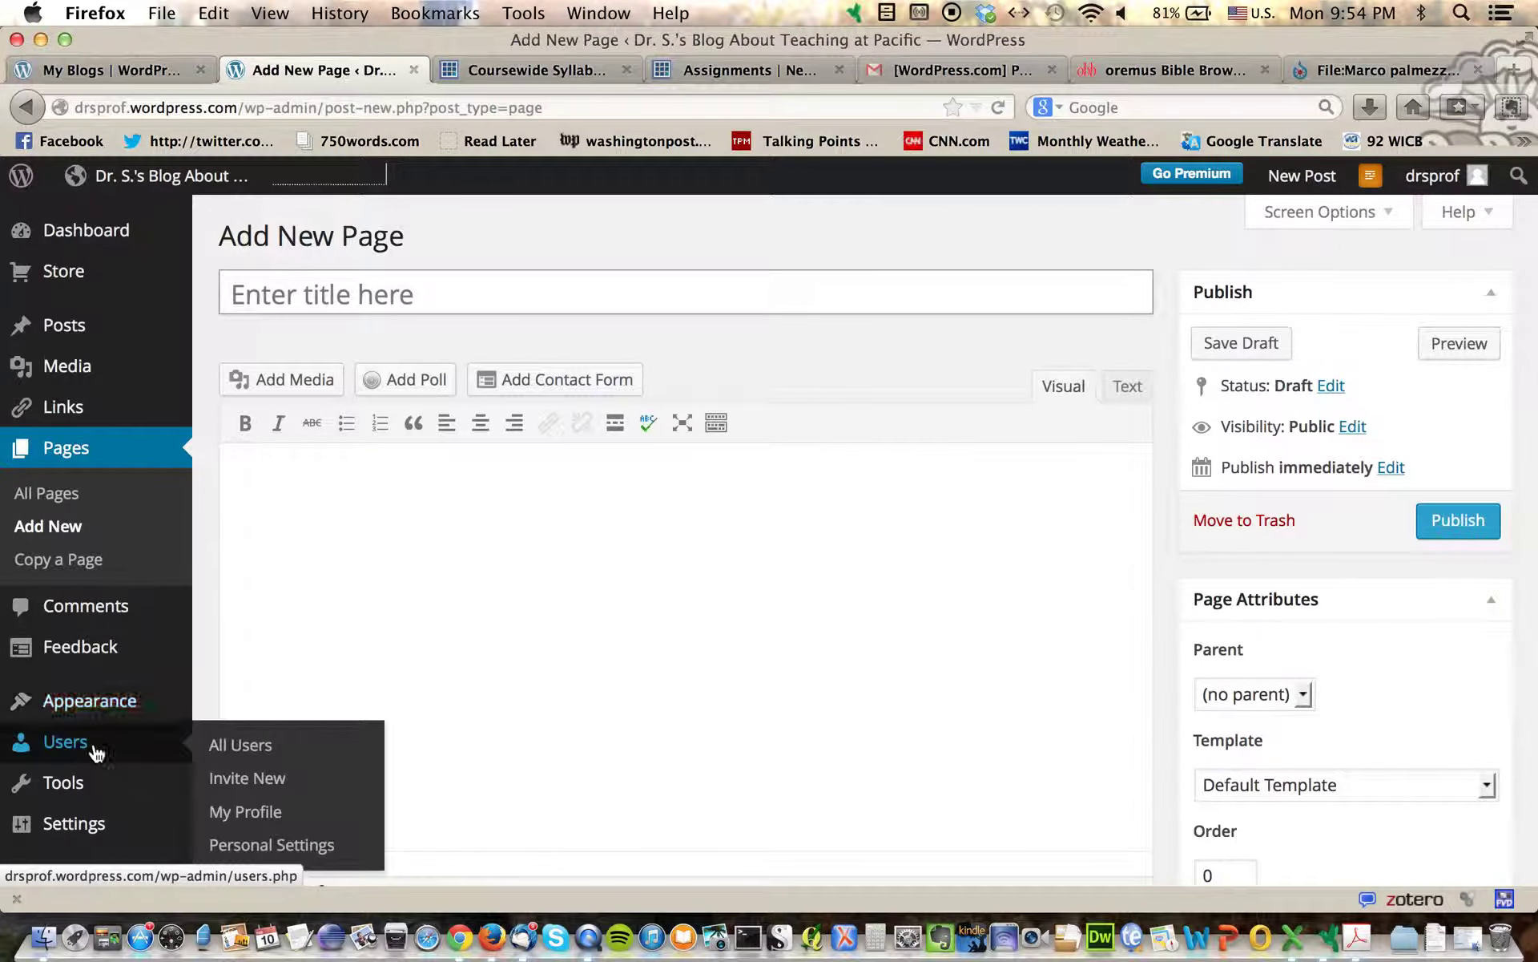
pyautogui.moveTo(210, 708)
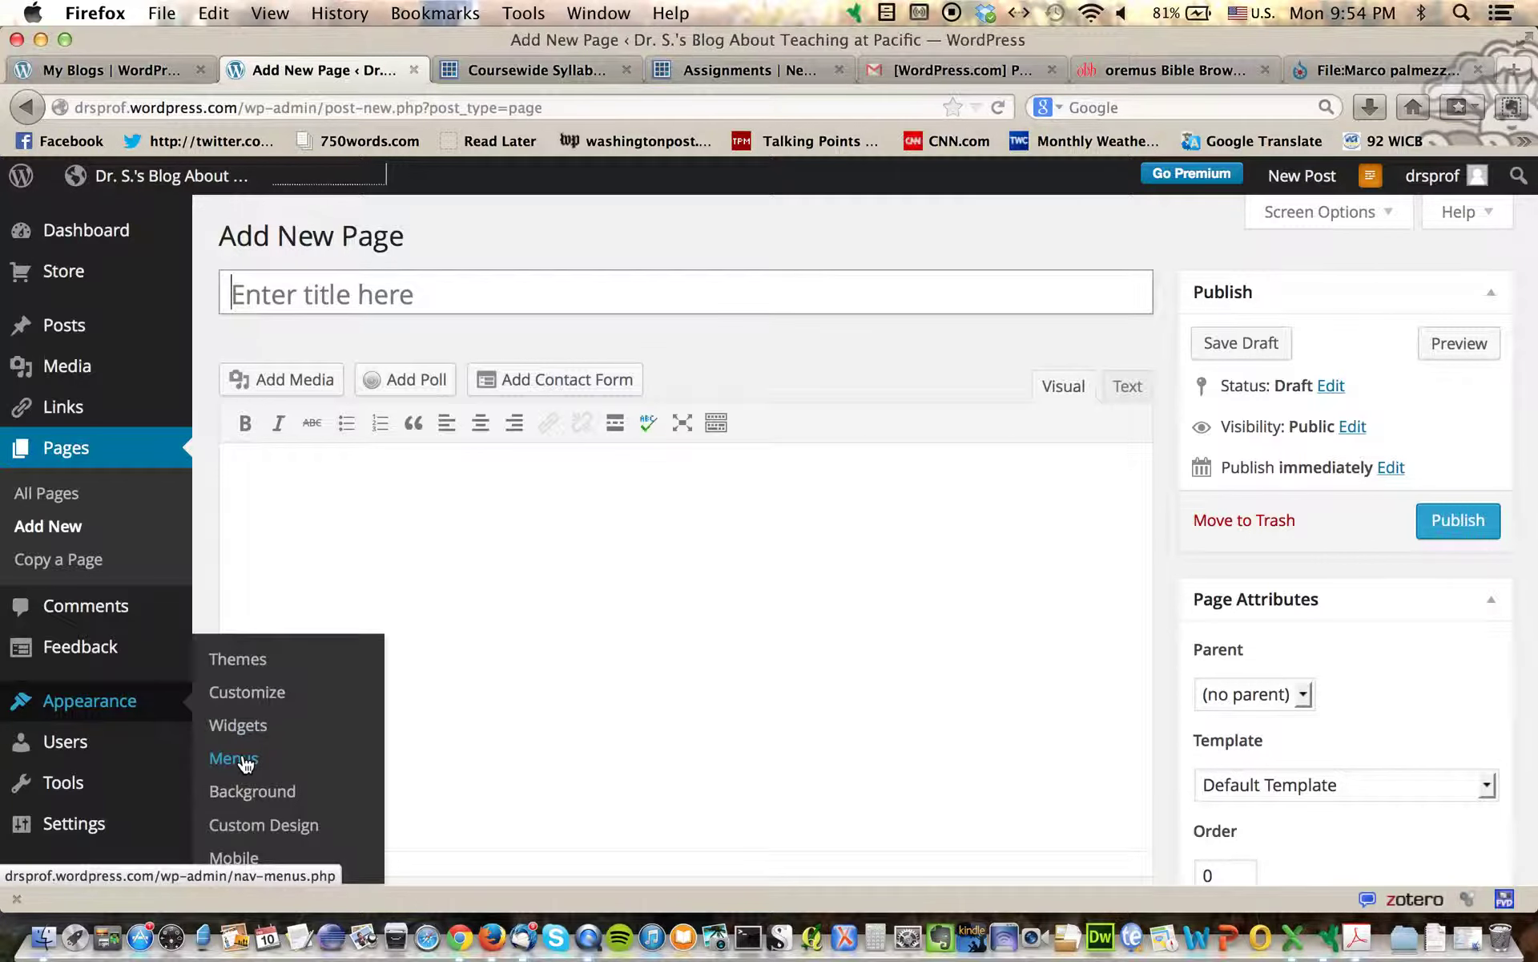
pyautogui.click(249, 764)
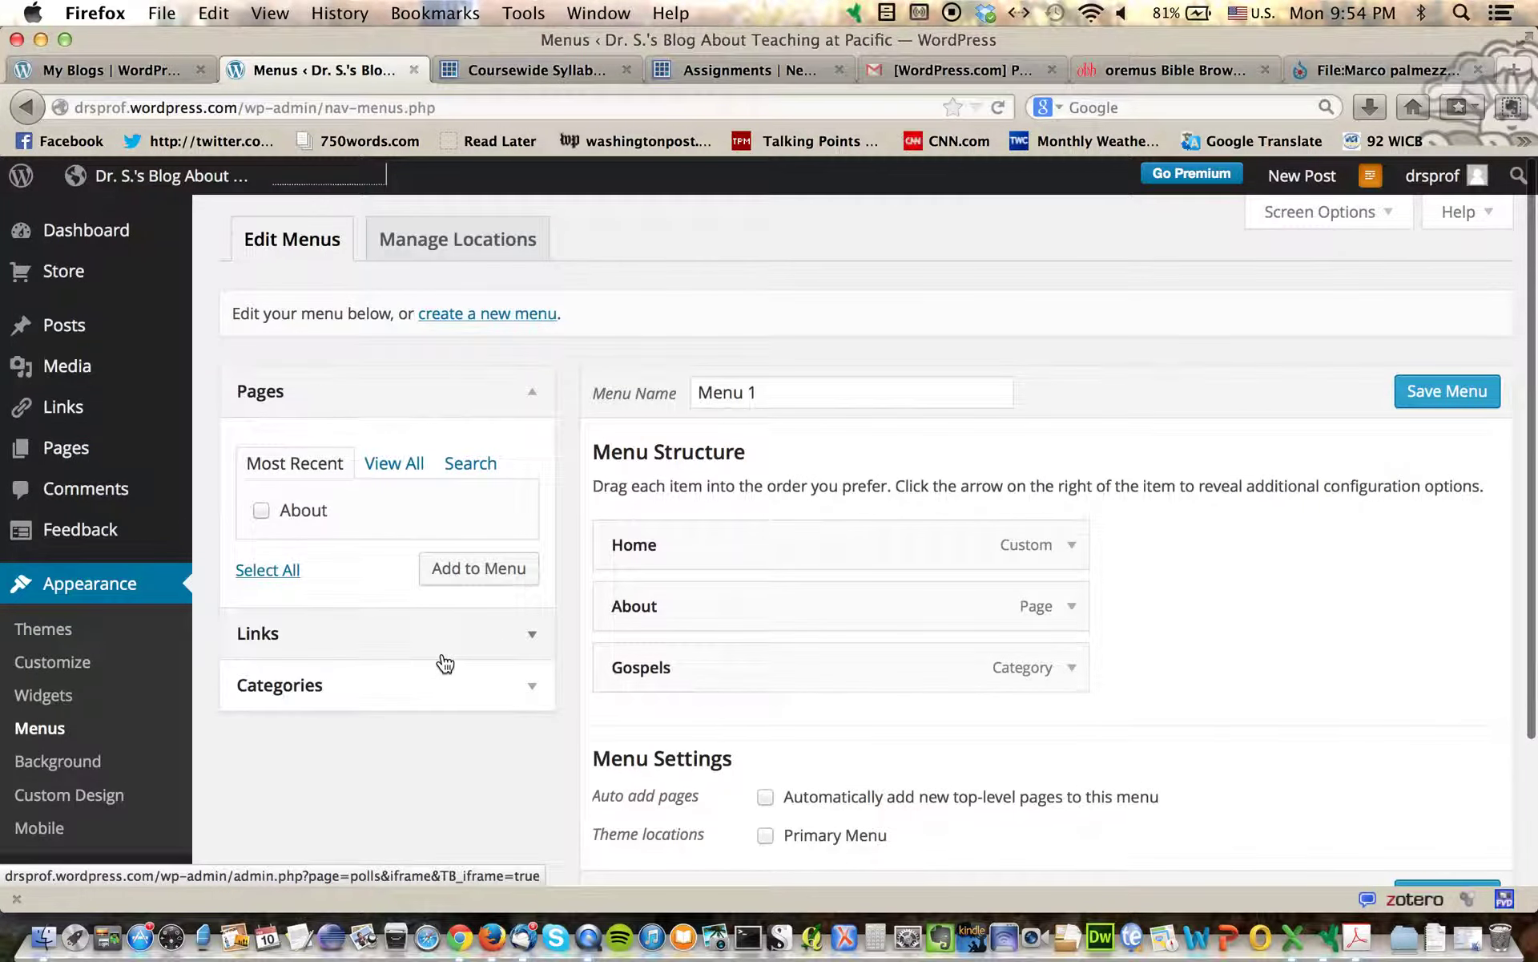
pyautogui.scroll(-2, 442, 659)
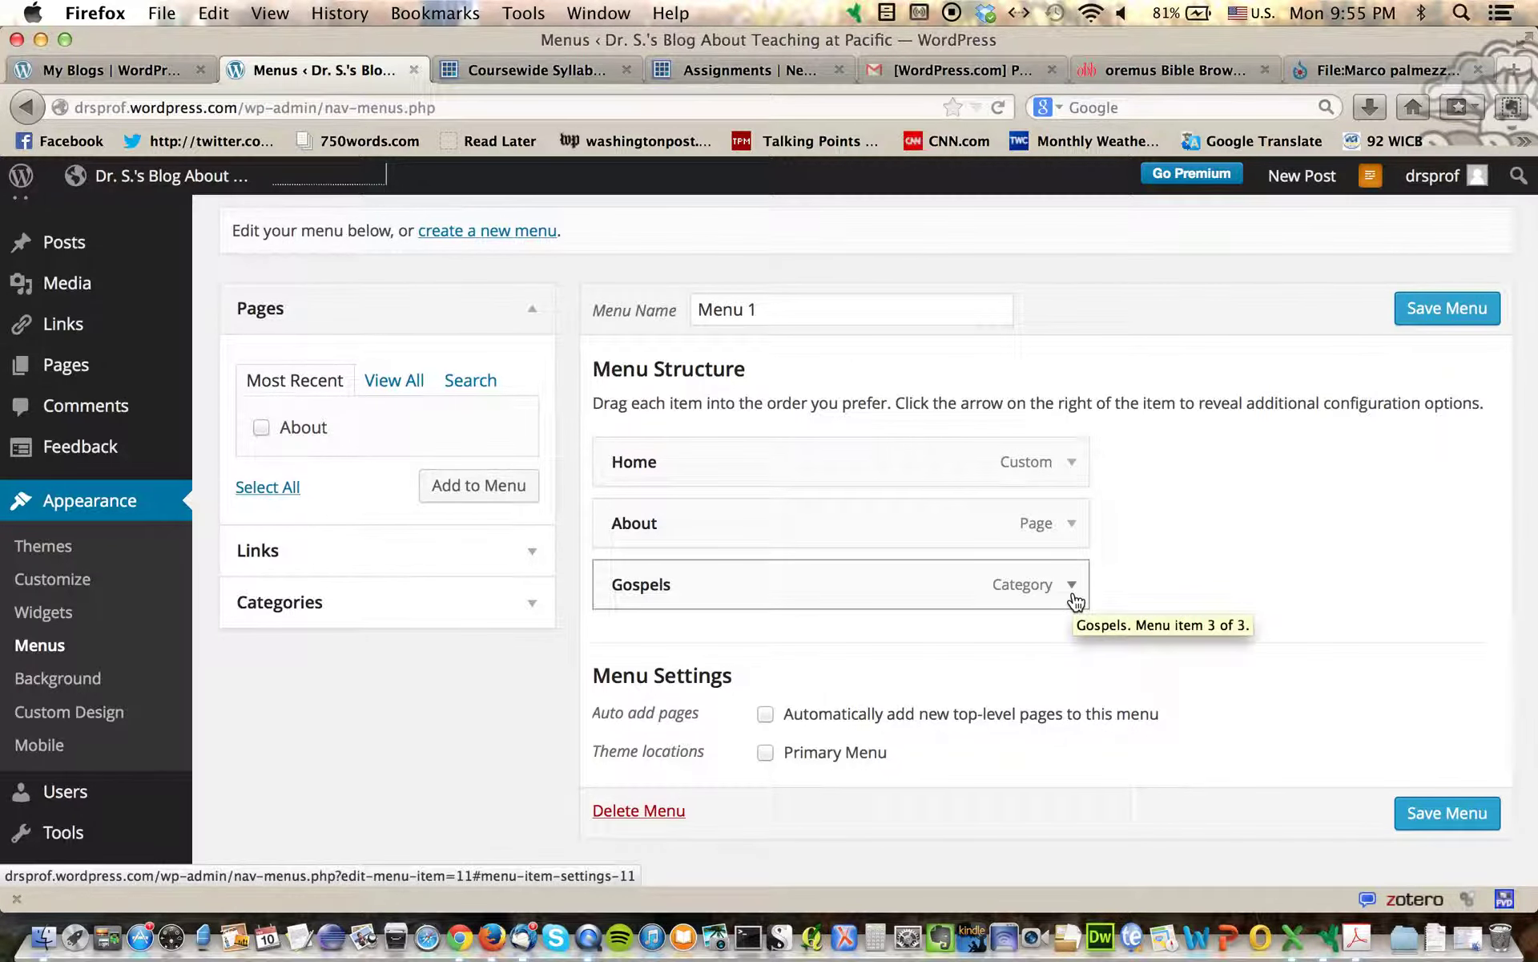
pyautogui.click(1432, 810)
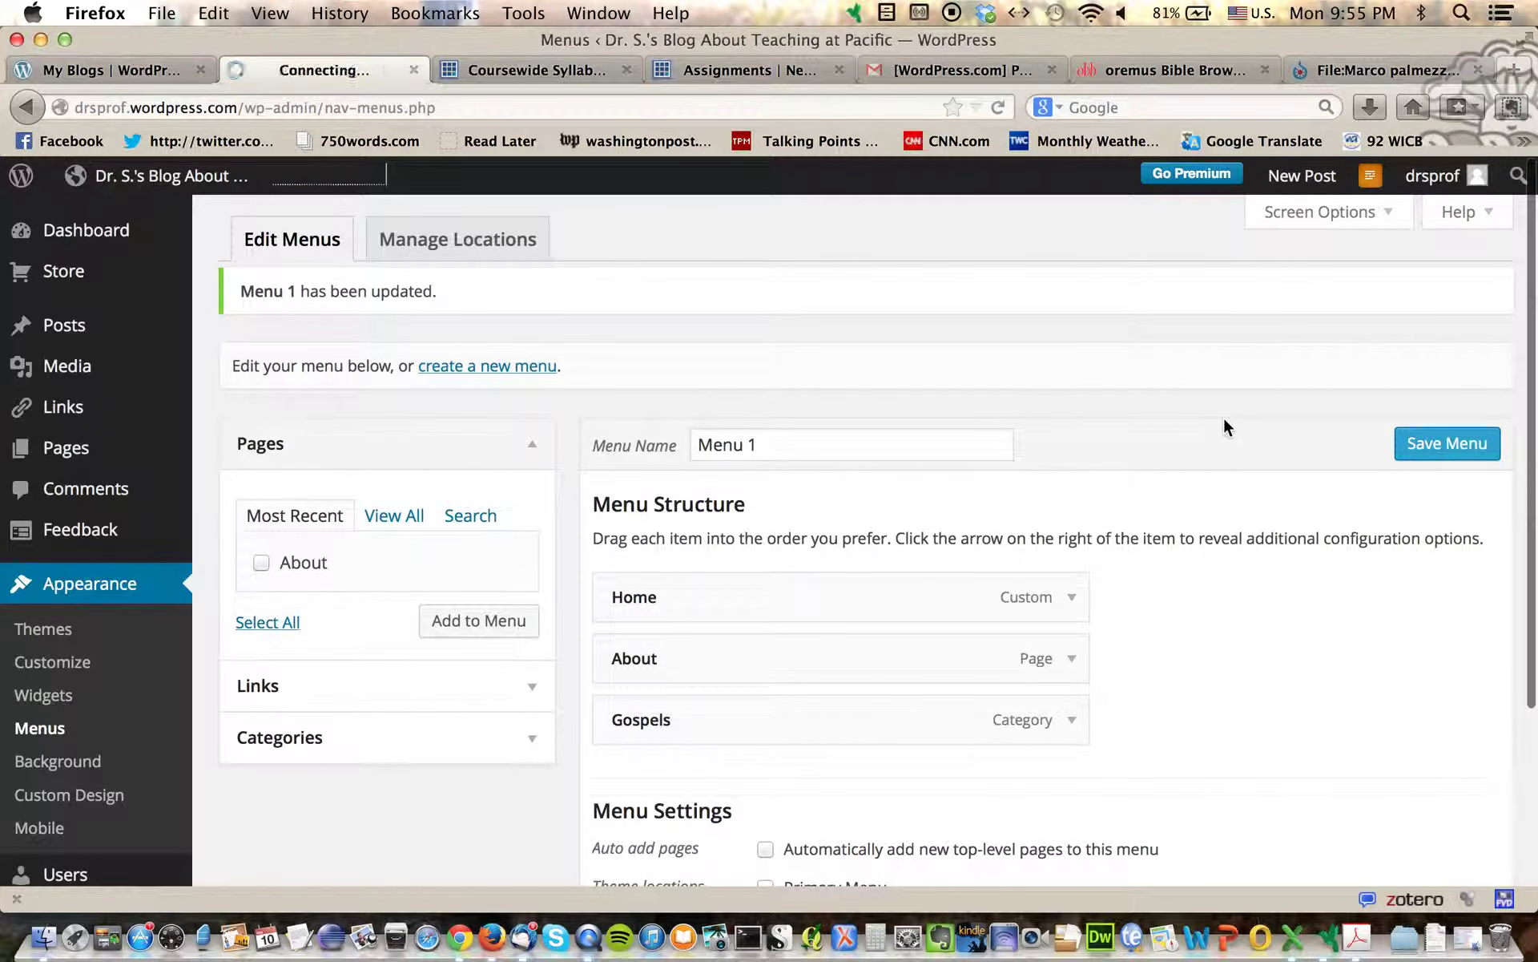
# Step: Close the My Blogs page and visit the public blog from the menu editor
pyautogui.click(149, 70)
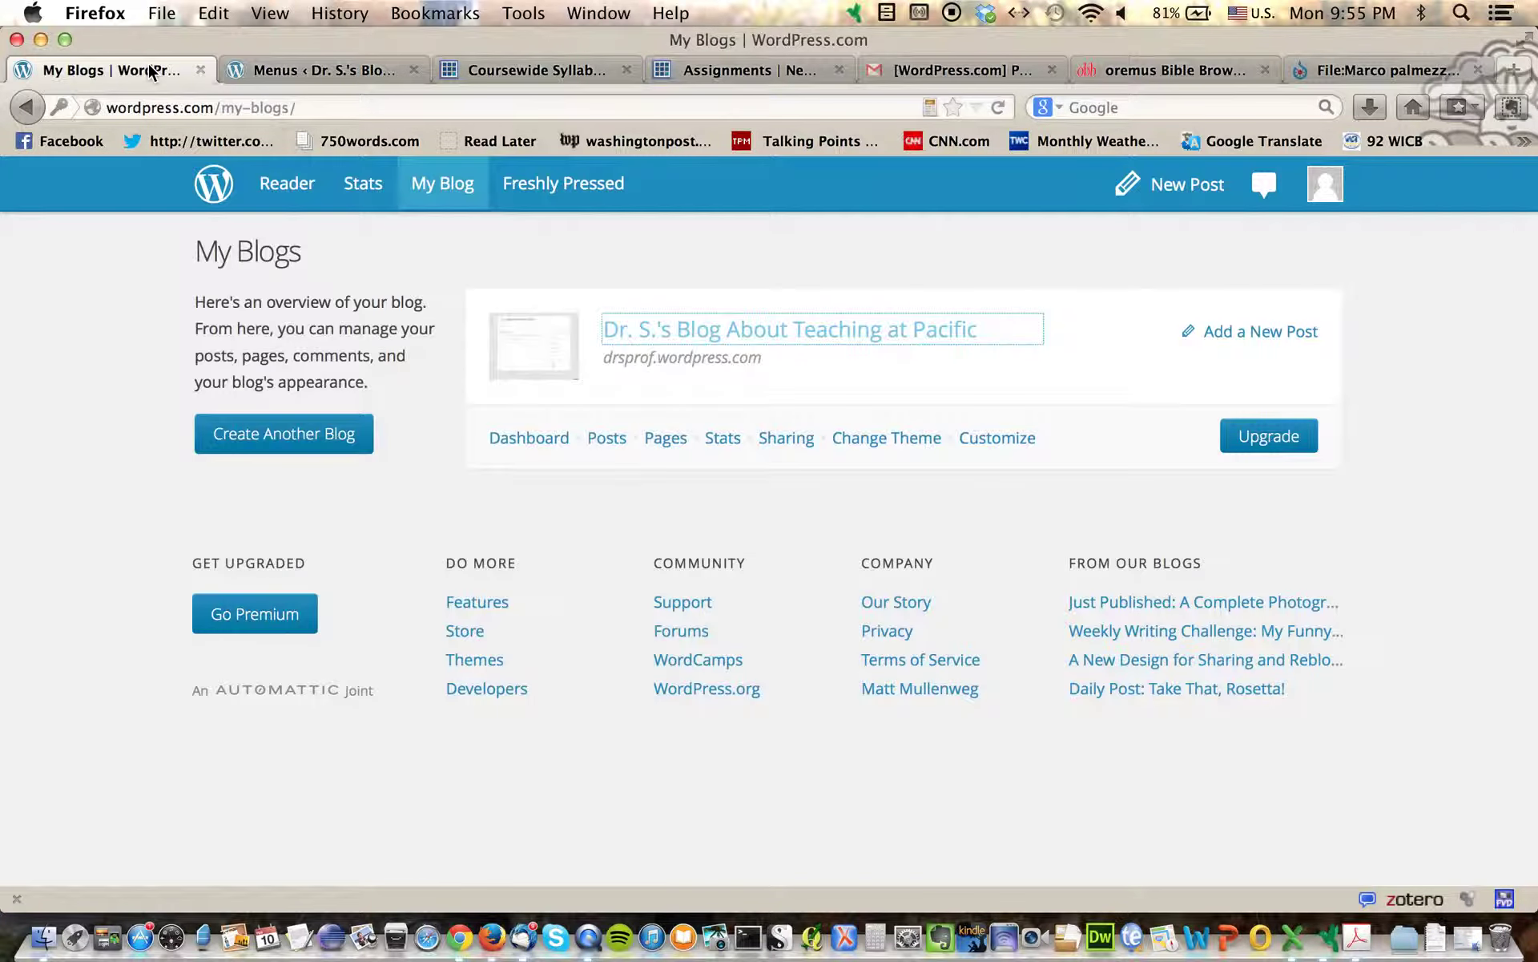
pyautogui.click(198, 71)
pyautogui.moveTo(116, 230)
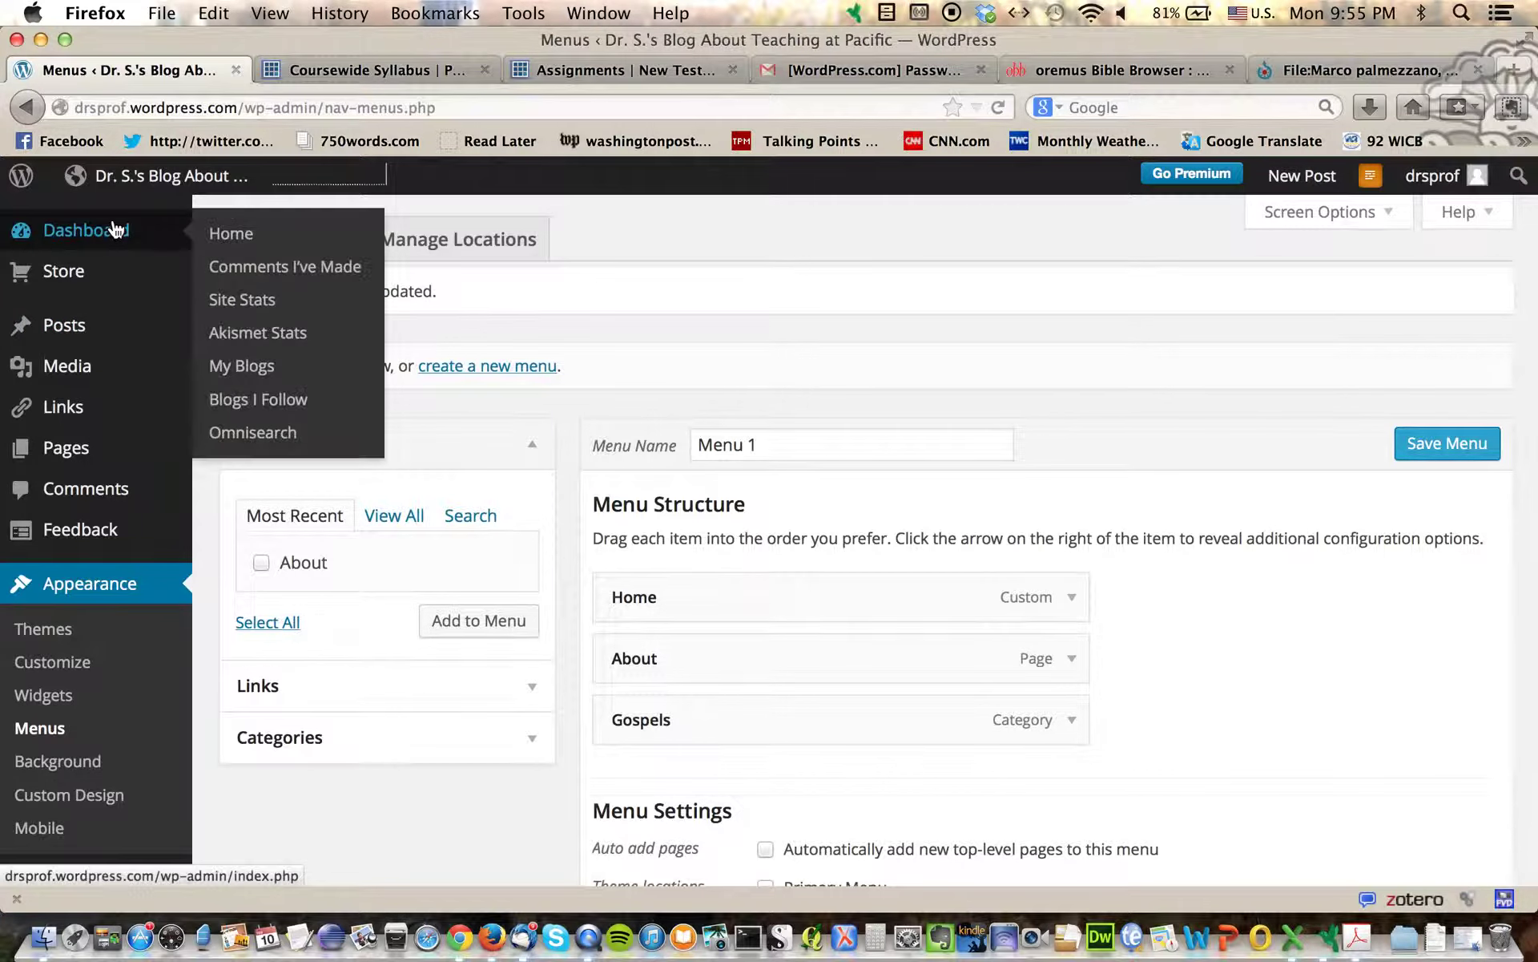
pyautogui.moveTo(154, 178)
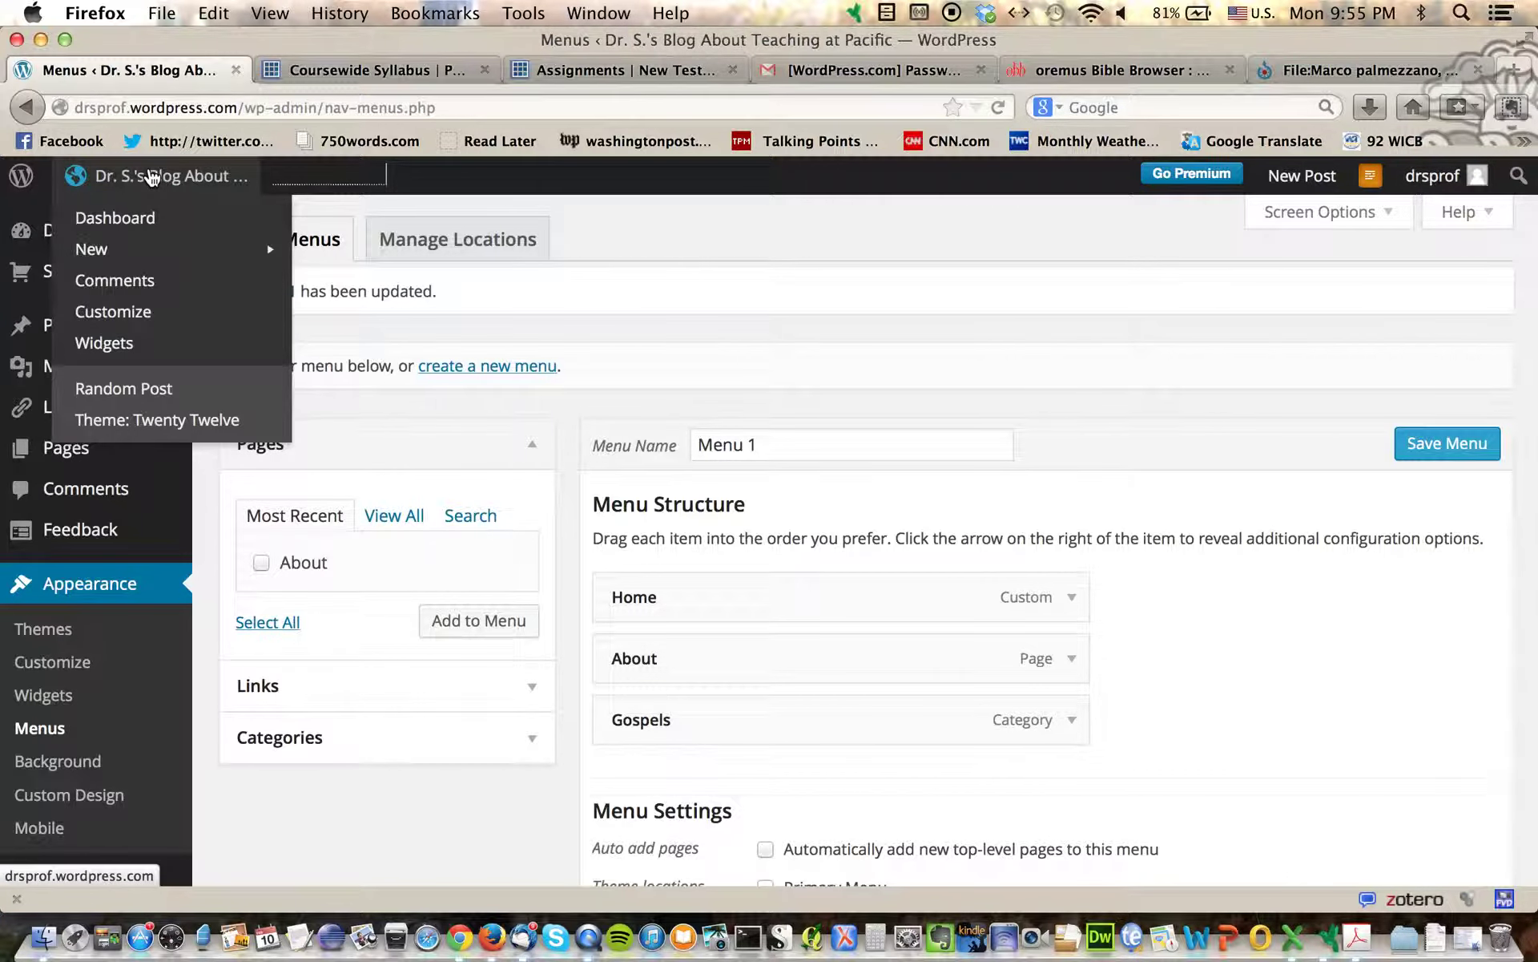
pyautogui.click(152, 178)
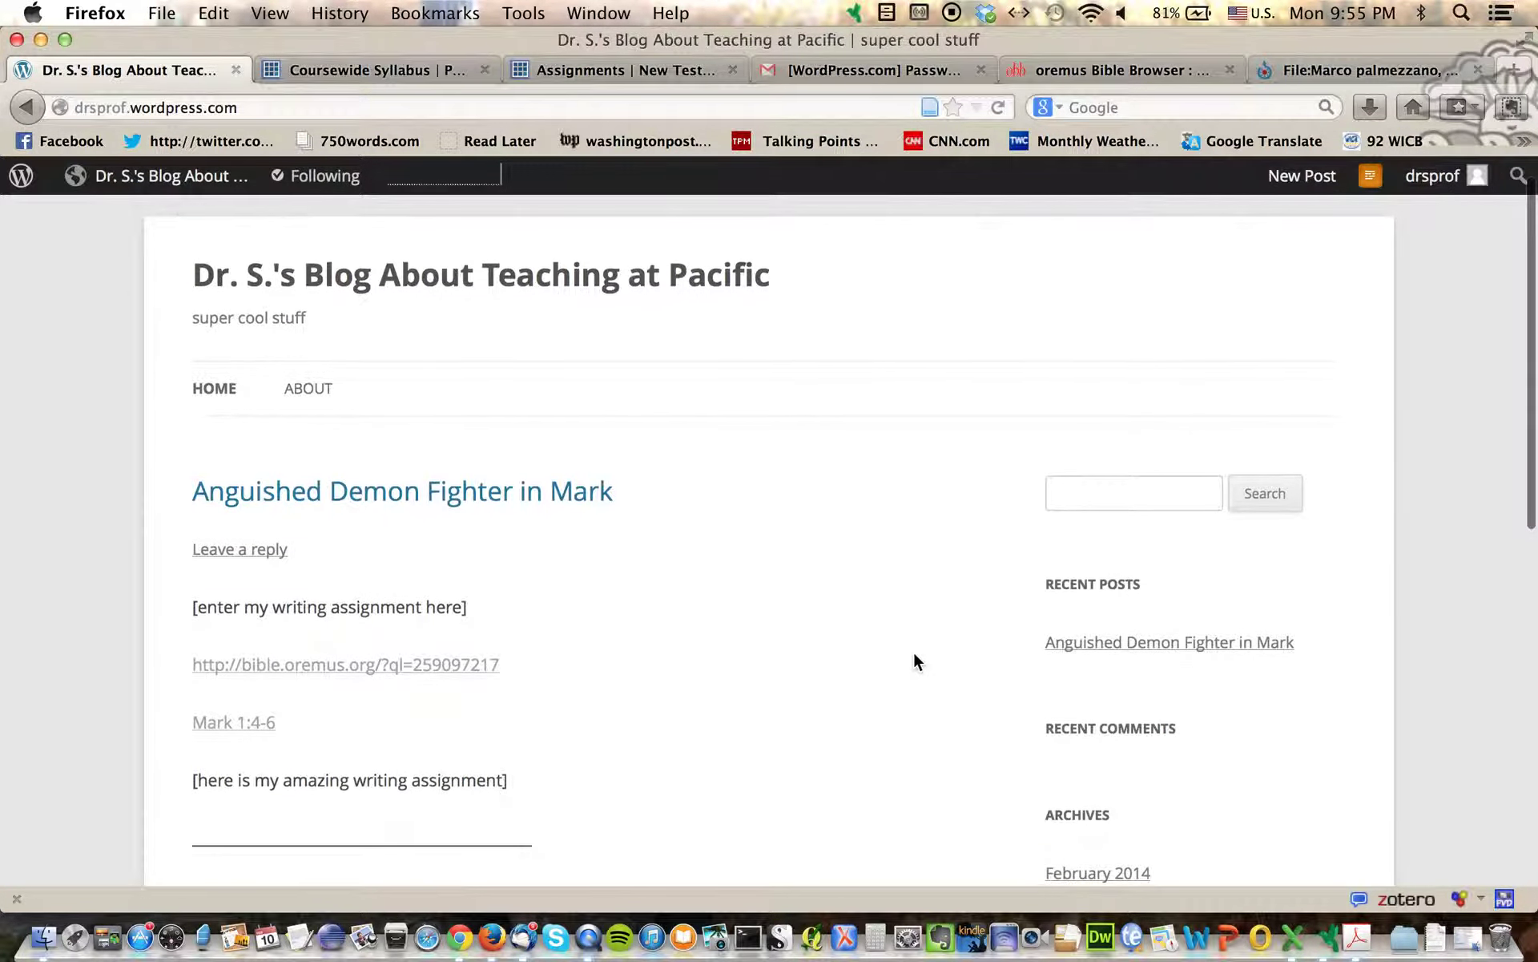
# Step: Look over the public blog's site shortcuts, navigation, post, sidebar and footer
pyautogui.moveTo(214, 180)
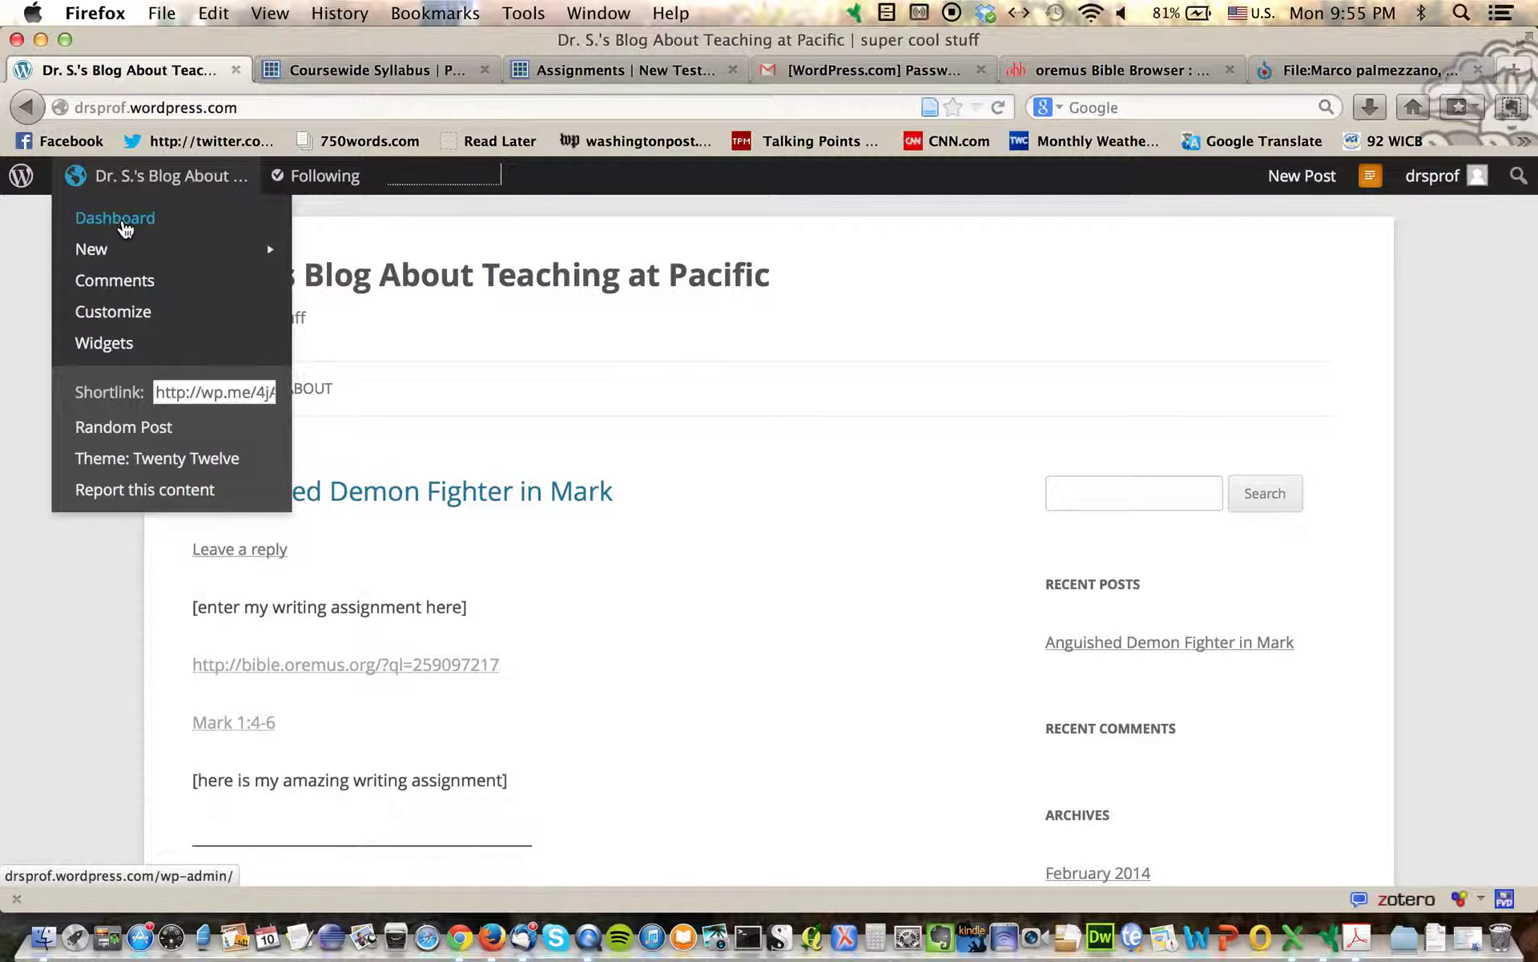
pyautogui.moveTo(124, 261)
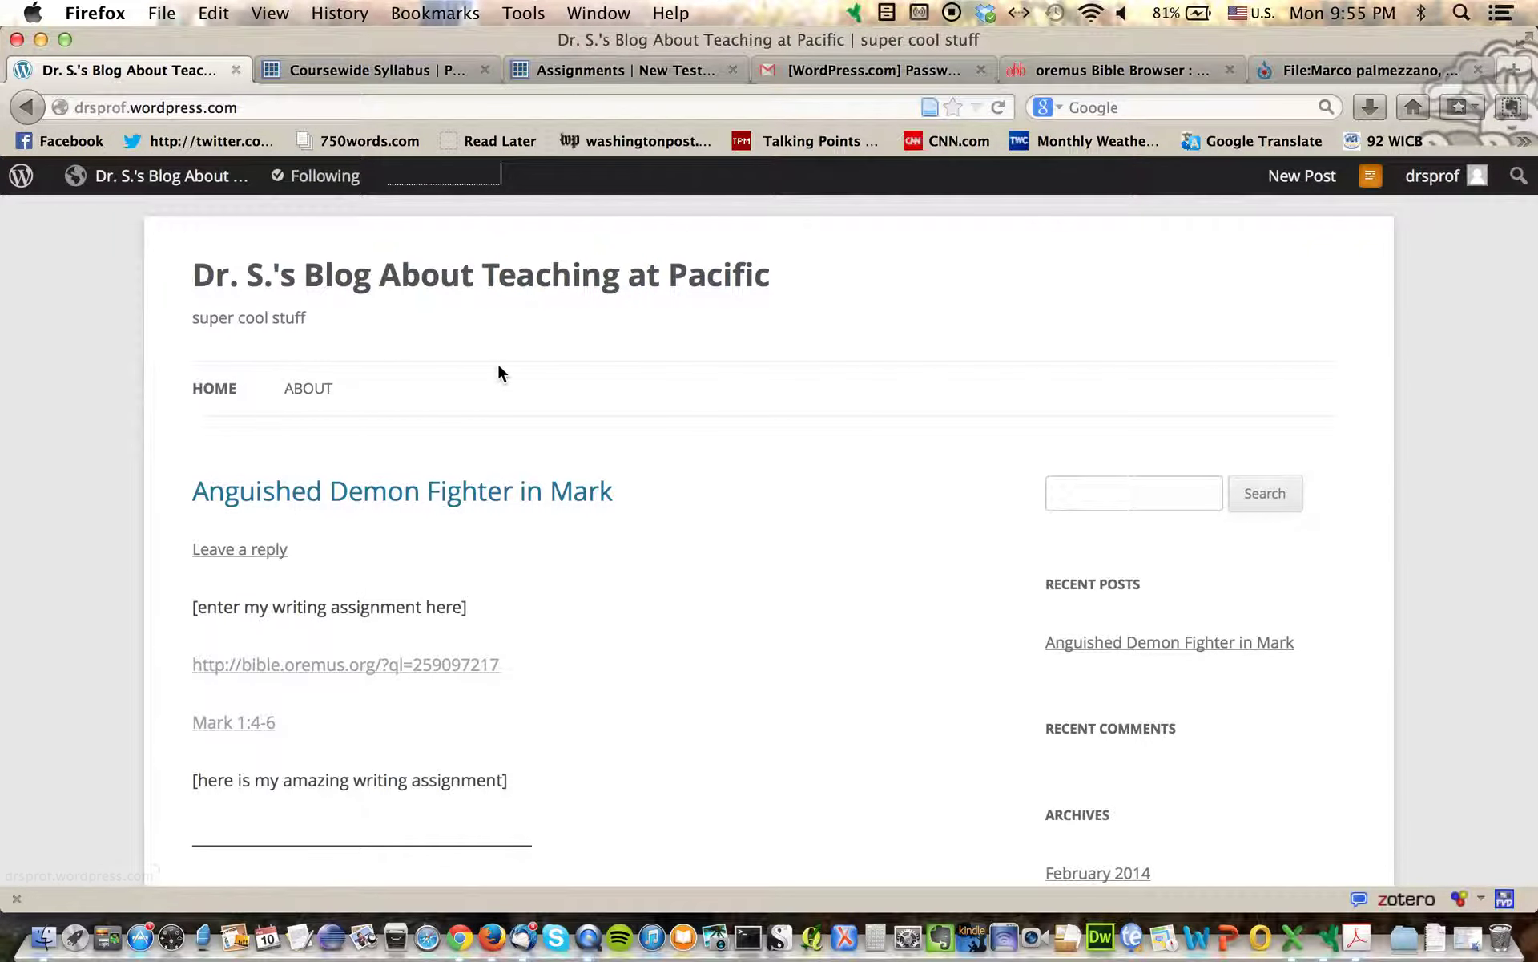
pyautogui.scroll(-6, 498, 373)
pyautogui.scroll(-1, 498, 371)
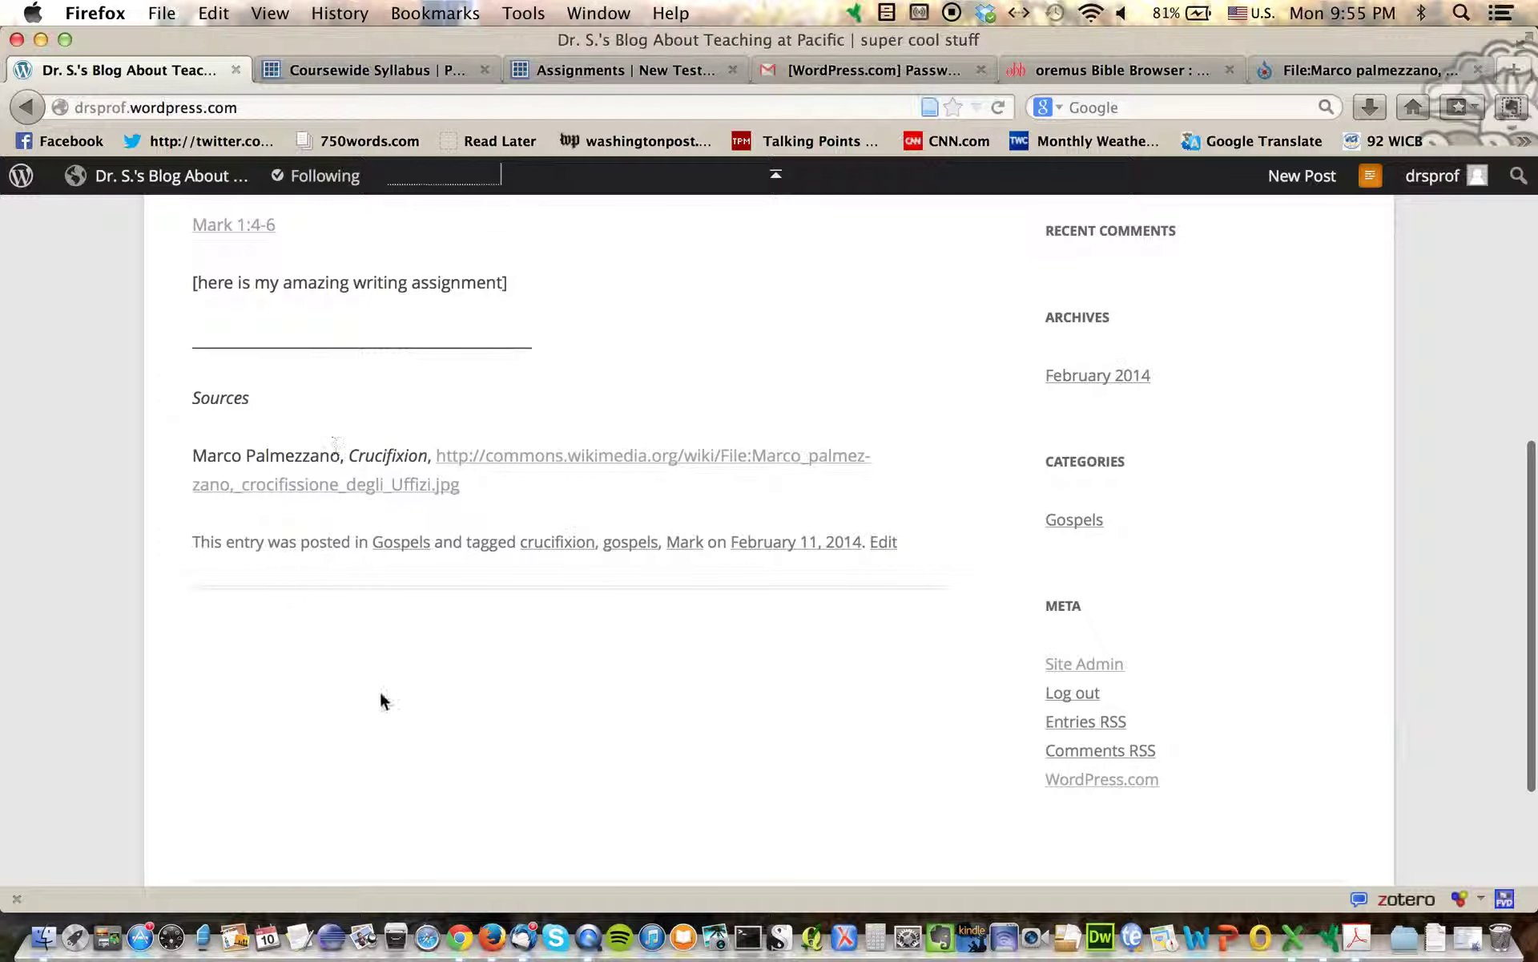
pyautogui.scroll(3, 437, 713)
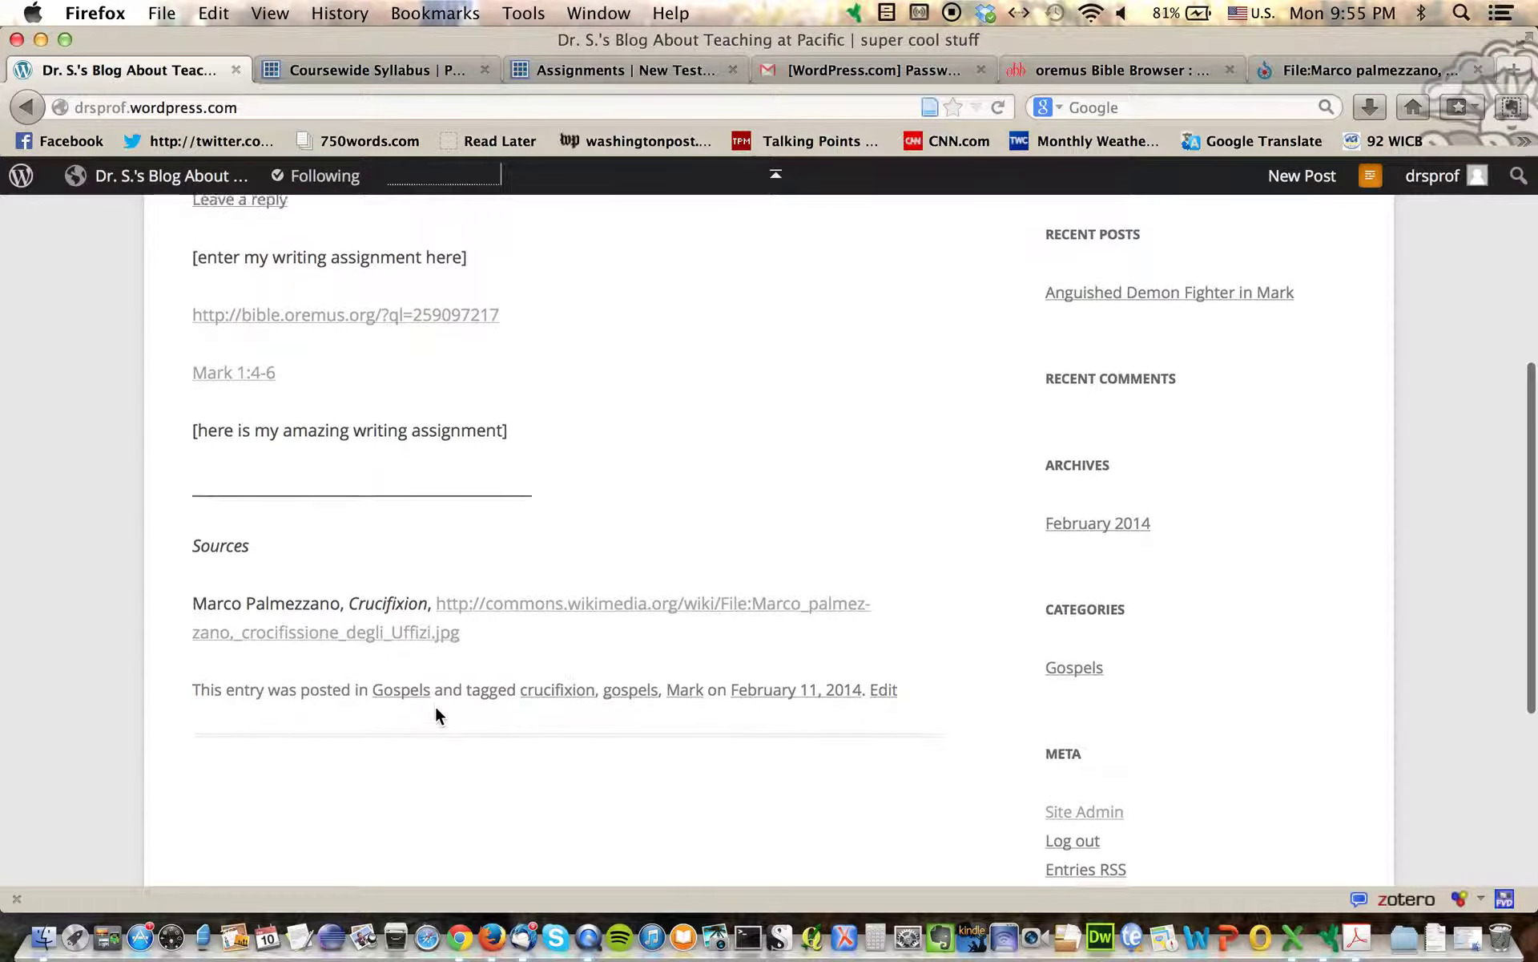
pyautogui.scroll(-4, 435, 713)
pyautogui.scroll(-2, 436, 709)
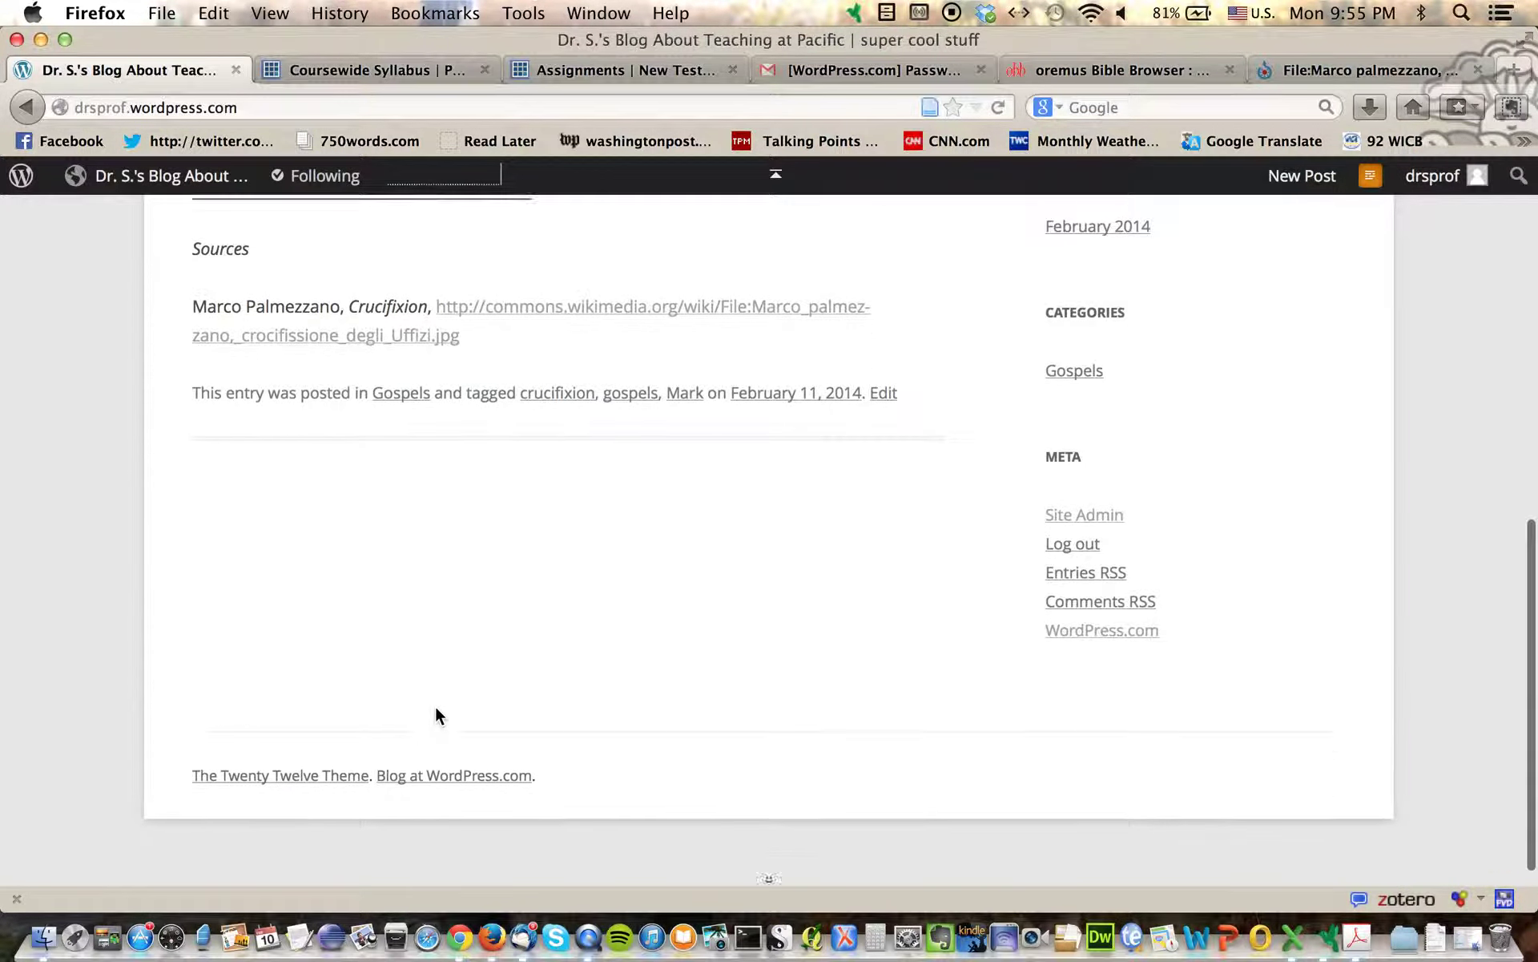
pyautogui.scroll(5, 436, 709)
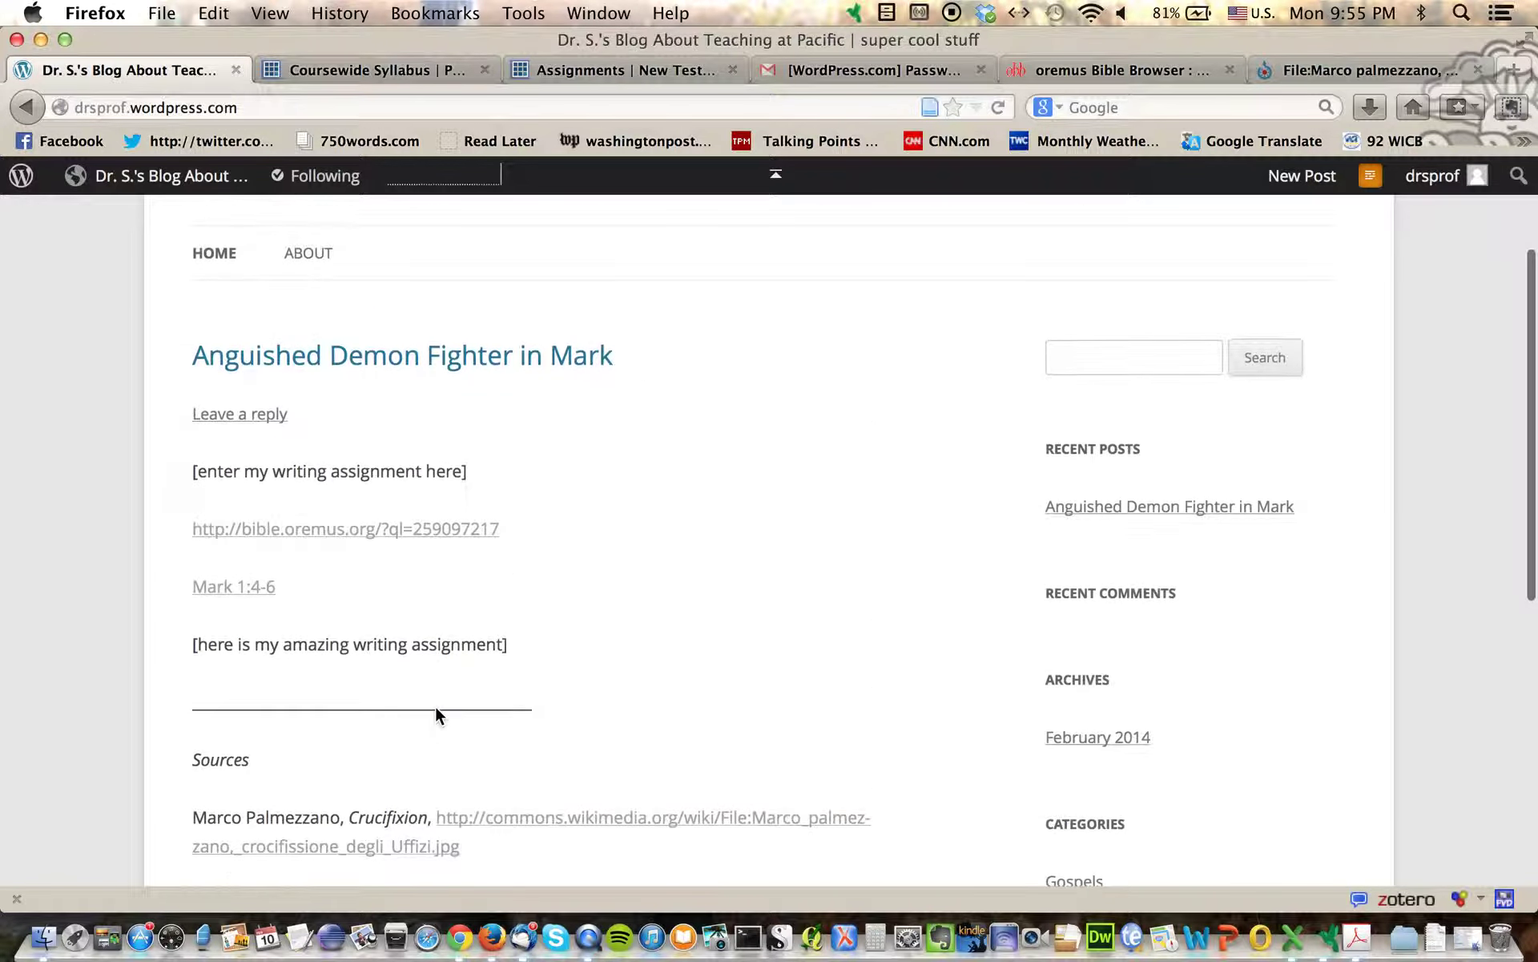
# Step: Return to the blog's dashboard and open the list of all posts
pyautogui.moveTo(88, 180)
pyautogui.click(104, 219)
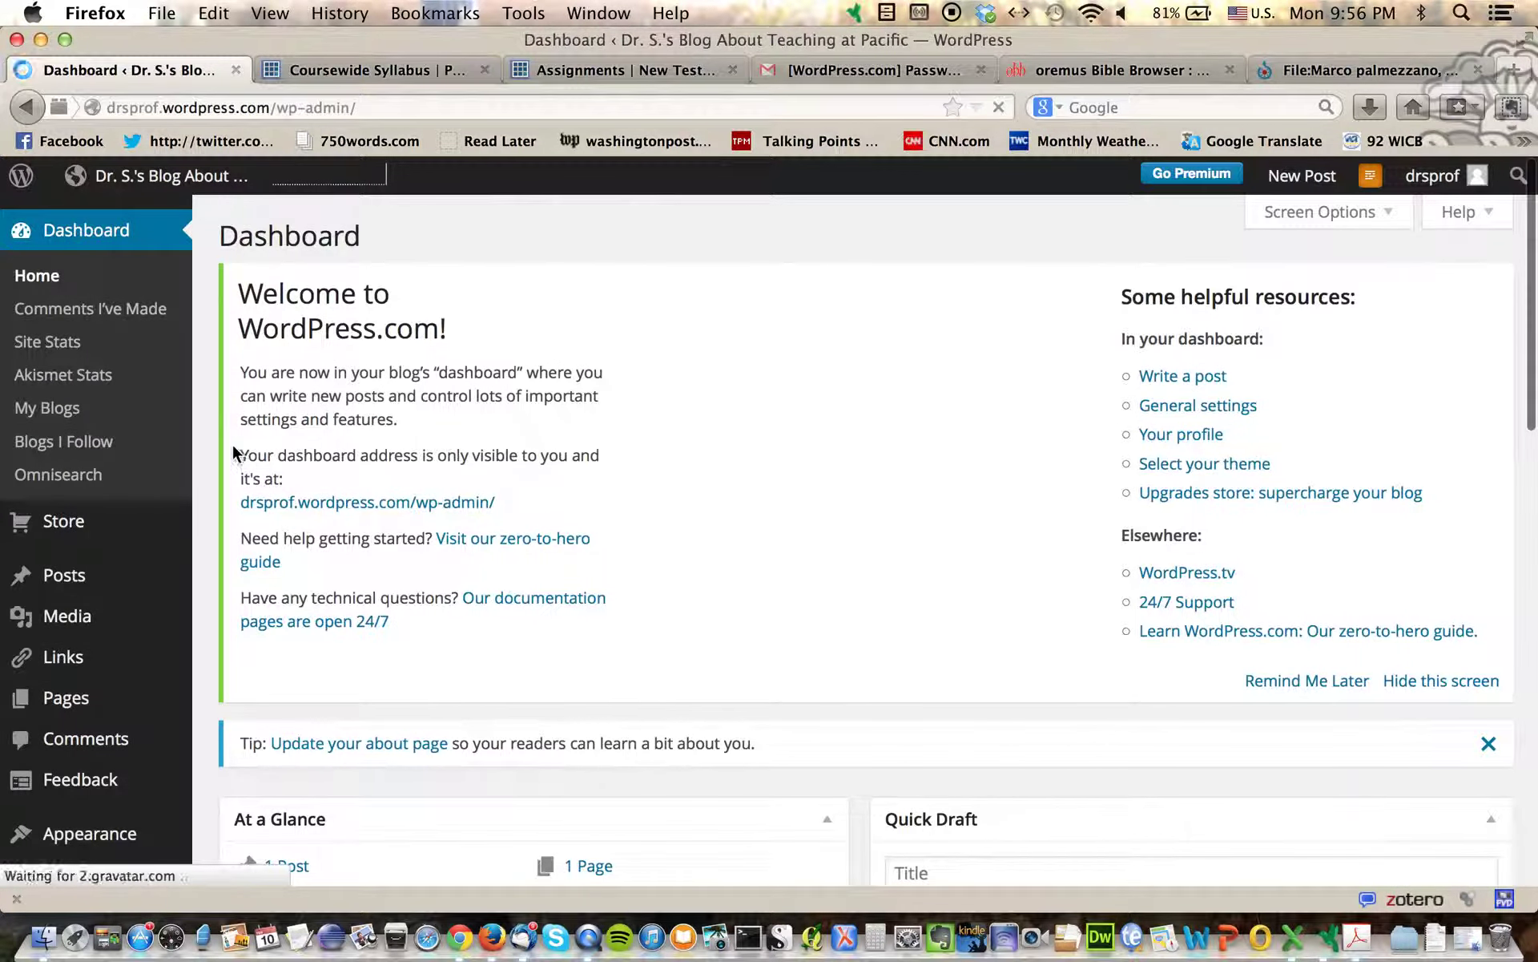
pyautogui.click(167, 424)
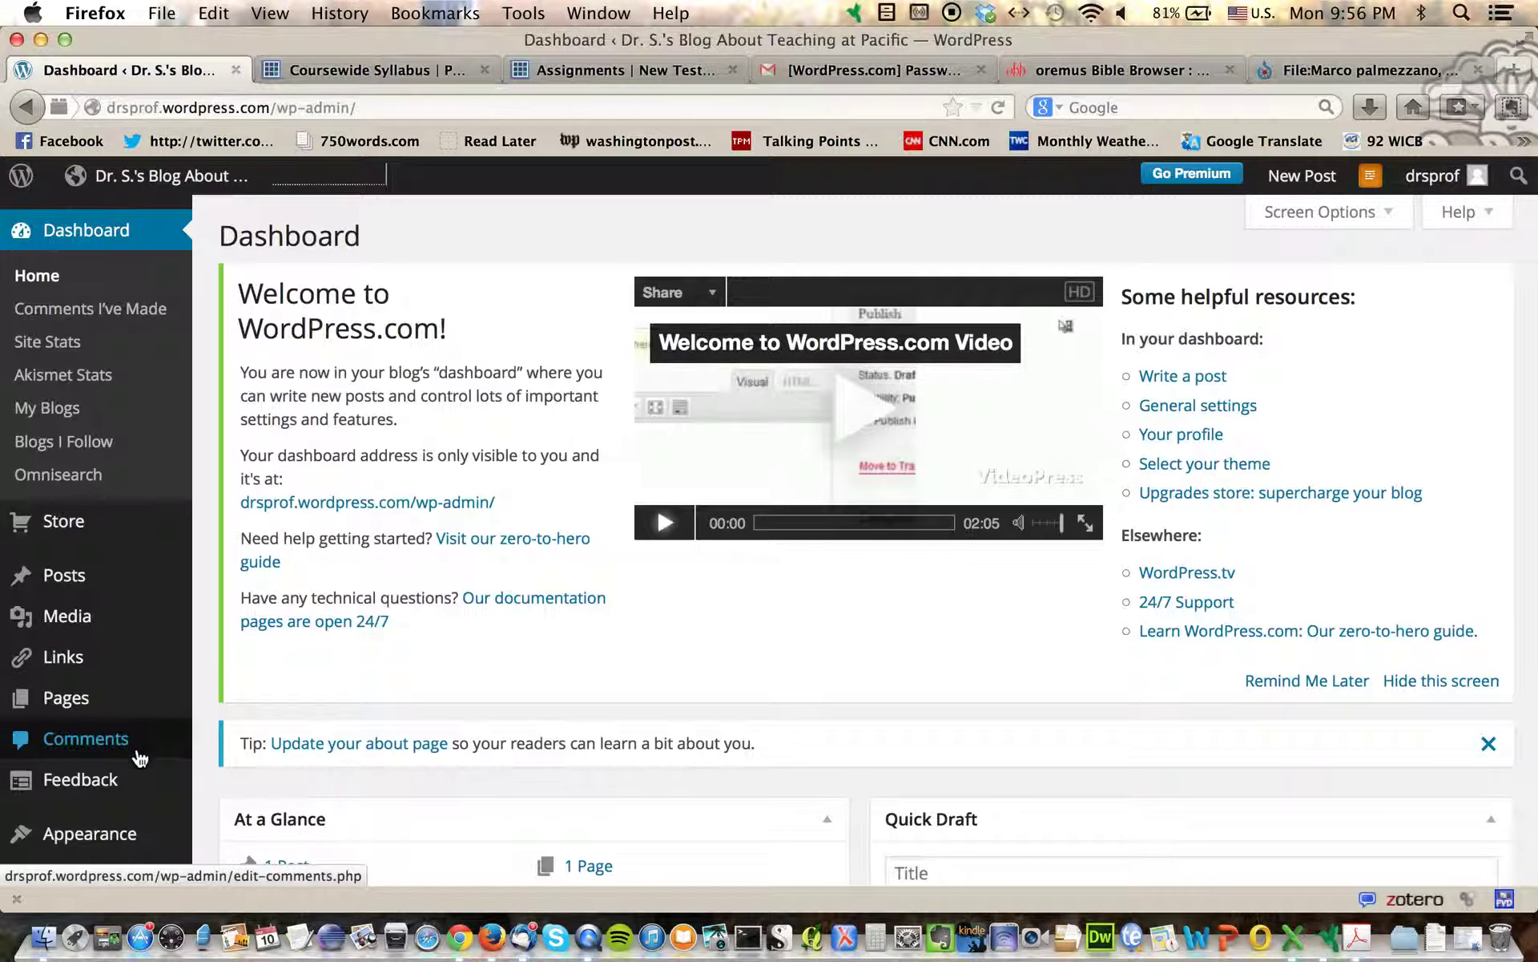
pyautogui.moveTo(174, 771)
pyautogui.moveTo(86, 583)
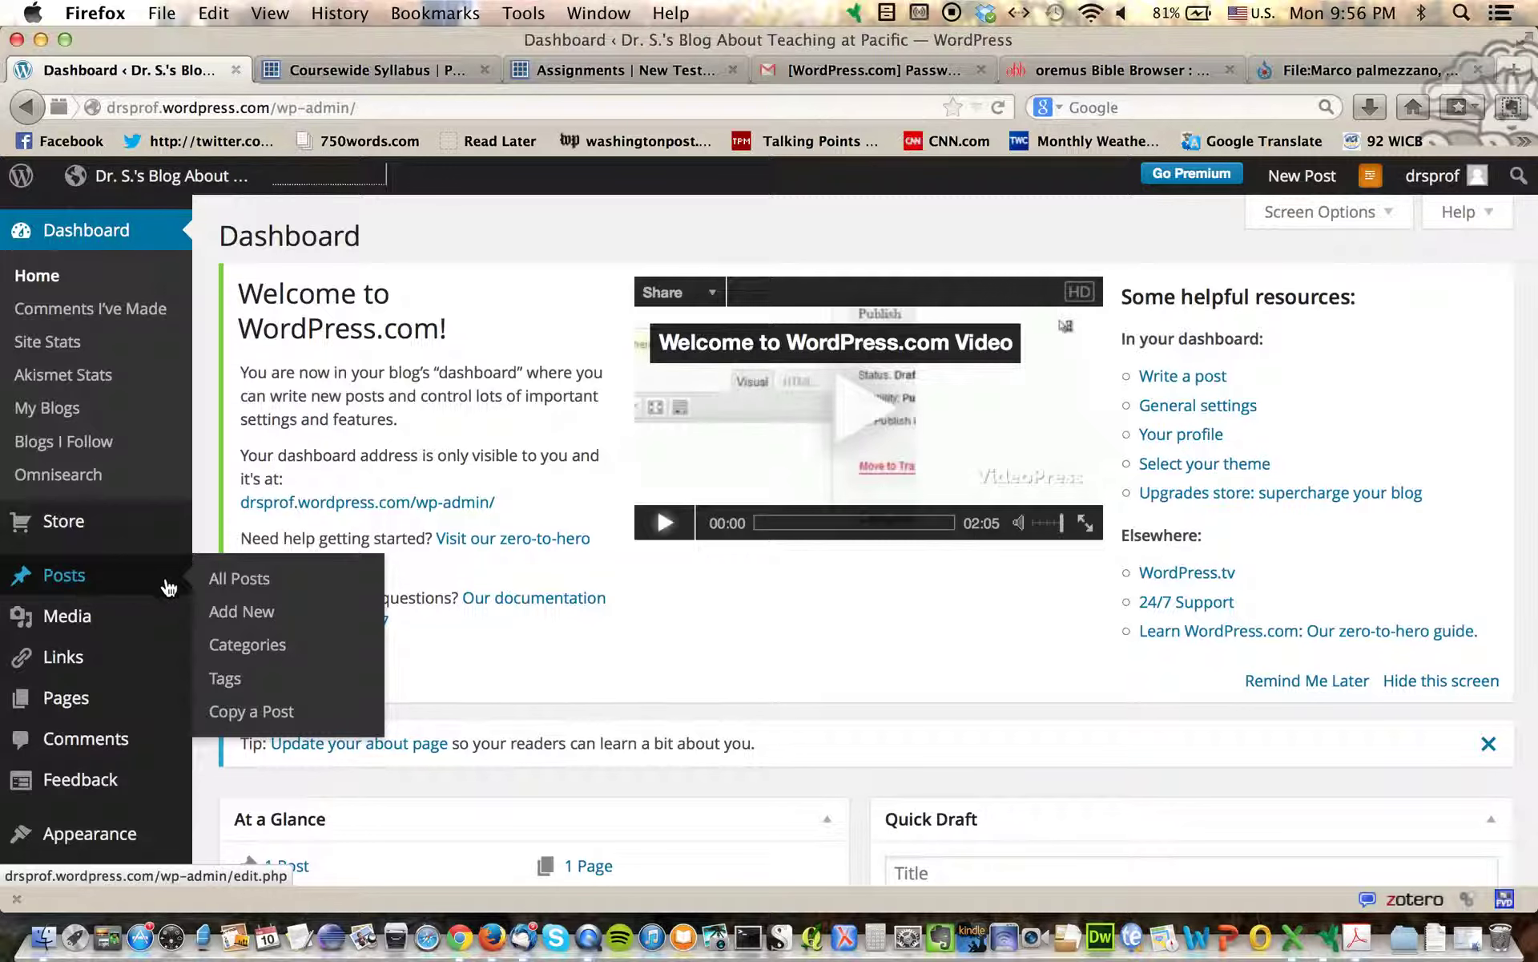
pyautogui.click(234, 585)
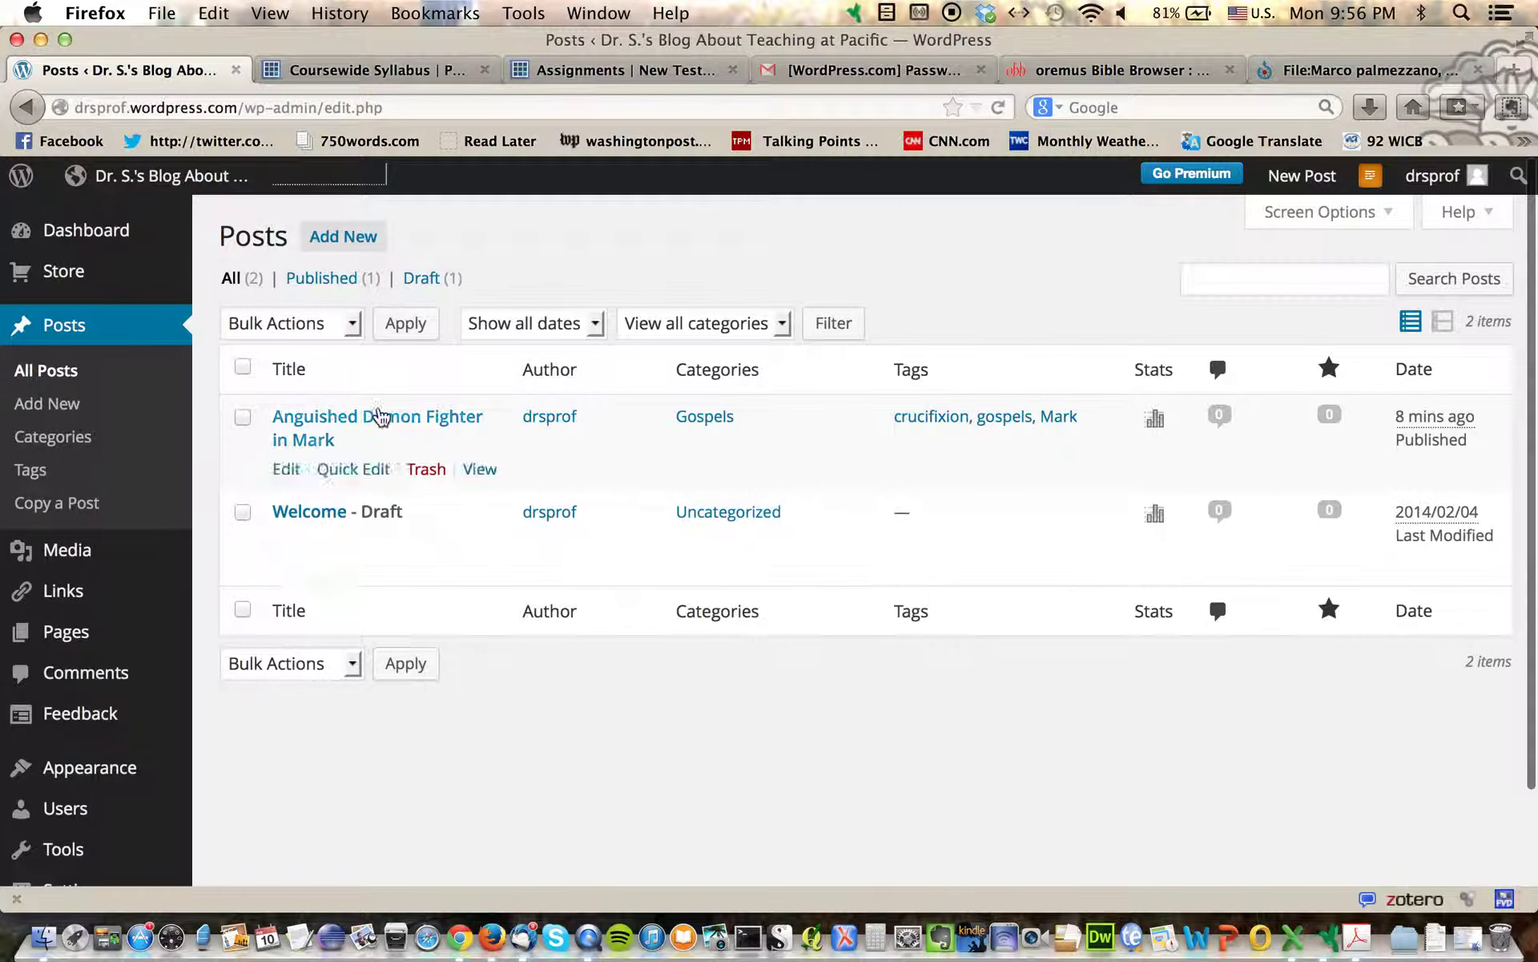
# Step: Quick-edit the post "Anguished Demon Fighter in Mark" to disallow comments and update it
pyautogui.click(357, 470)
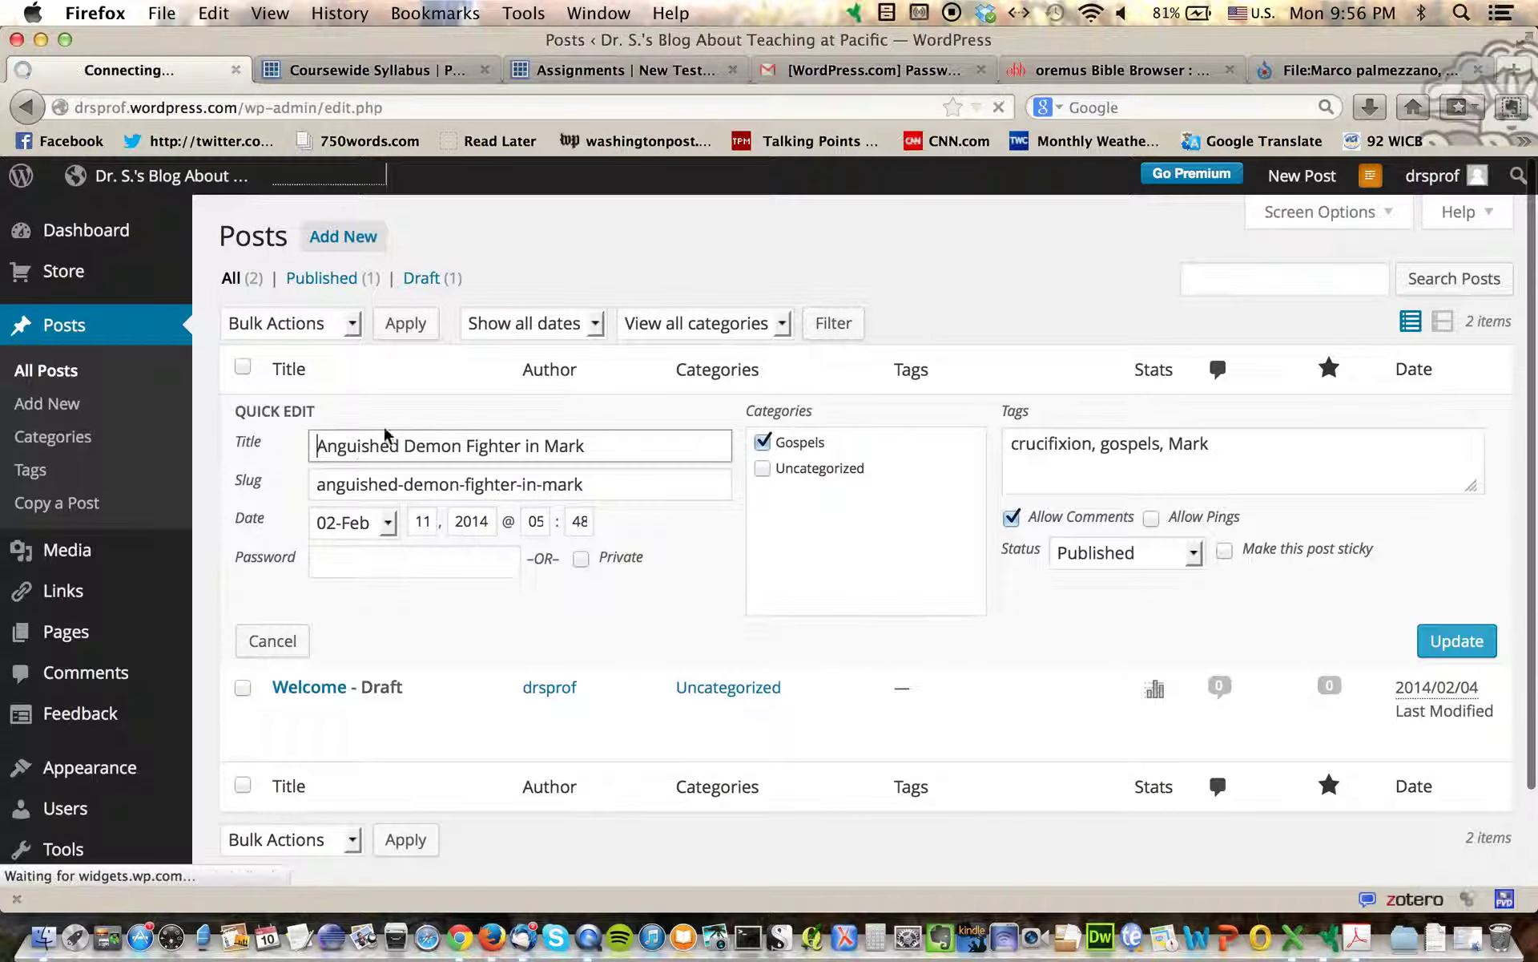
pyautogui.click(1012, 518)
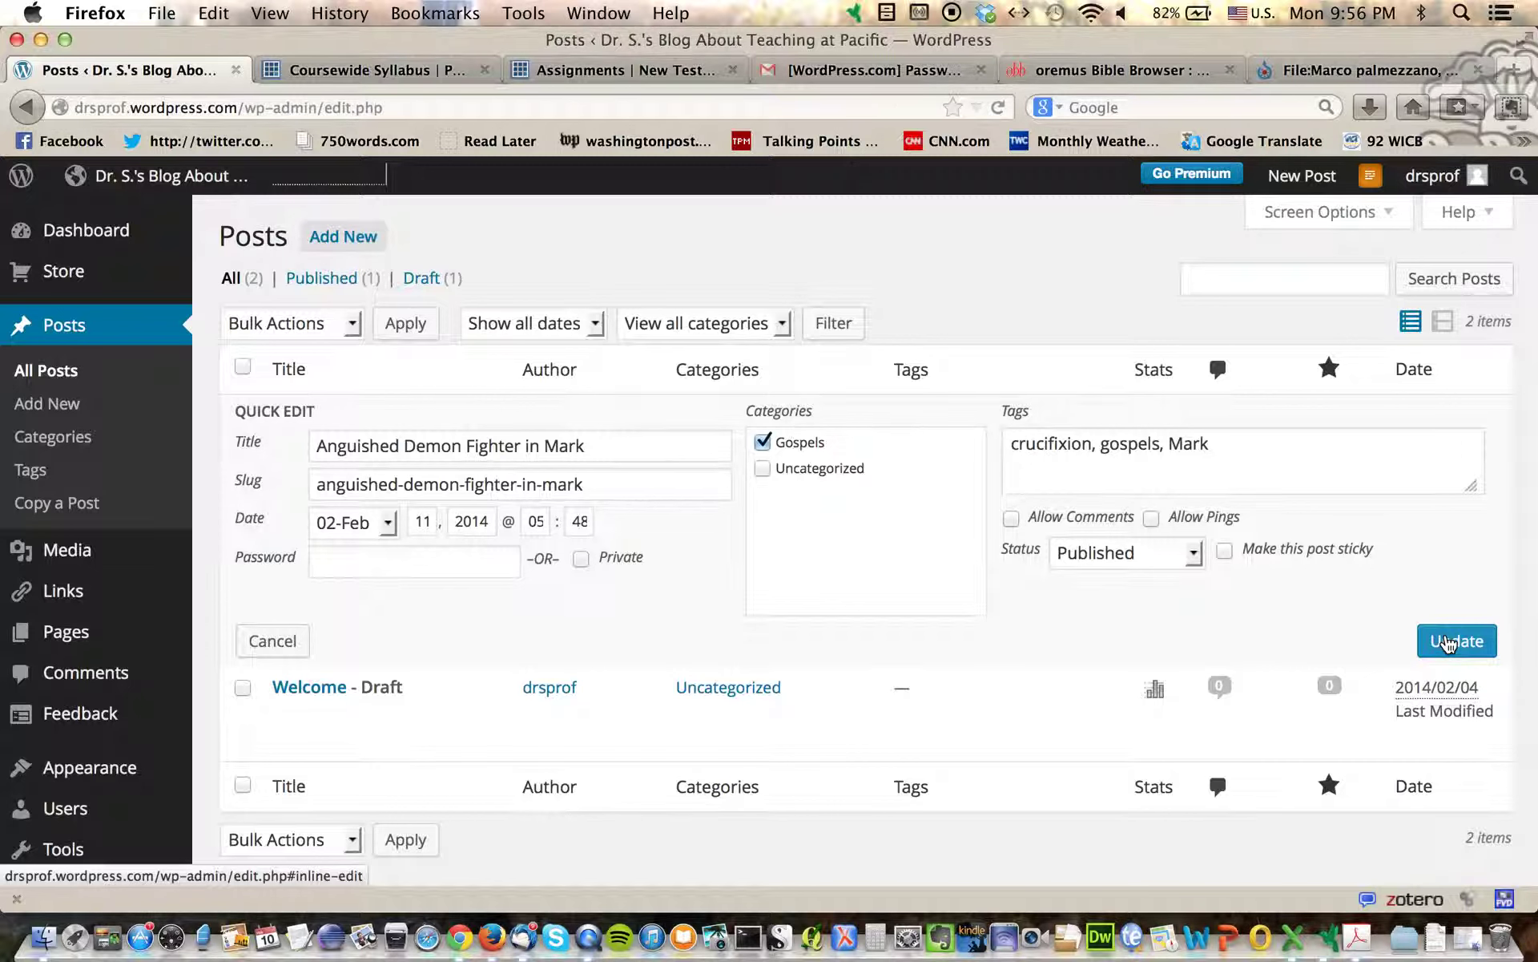
pyautogui.click(1448, 643)
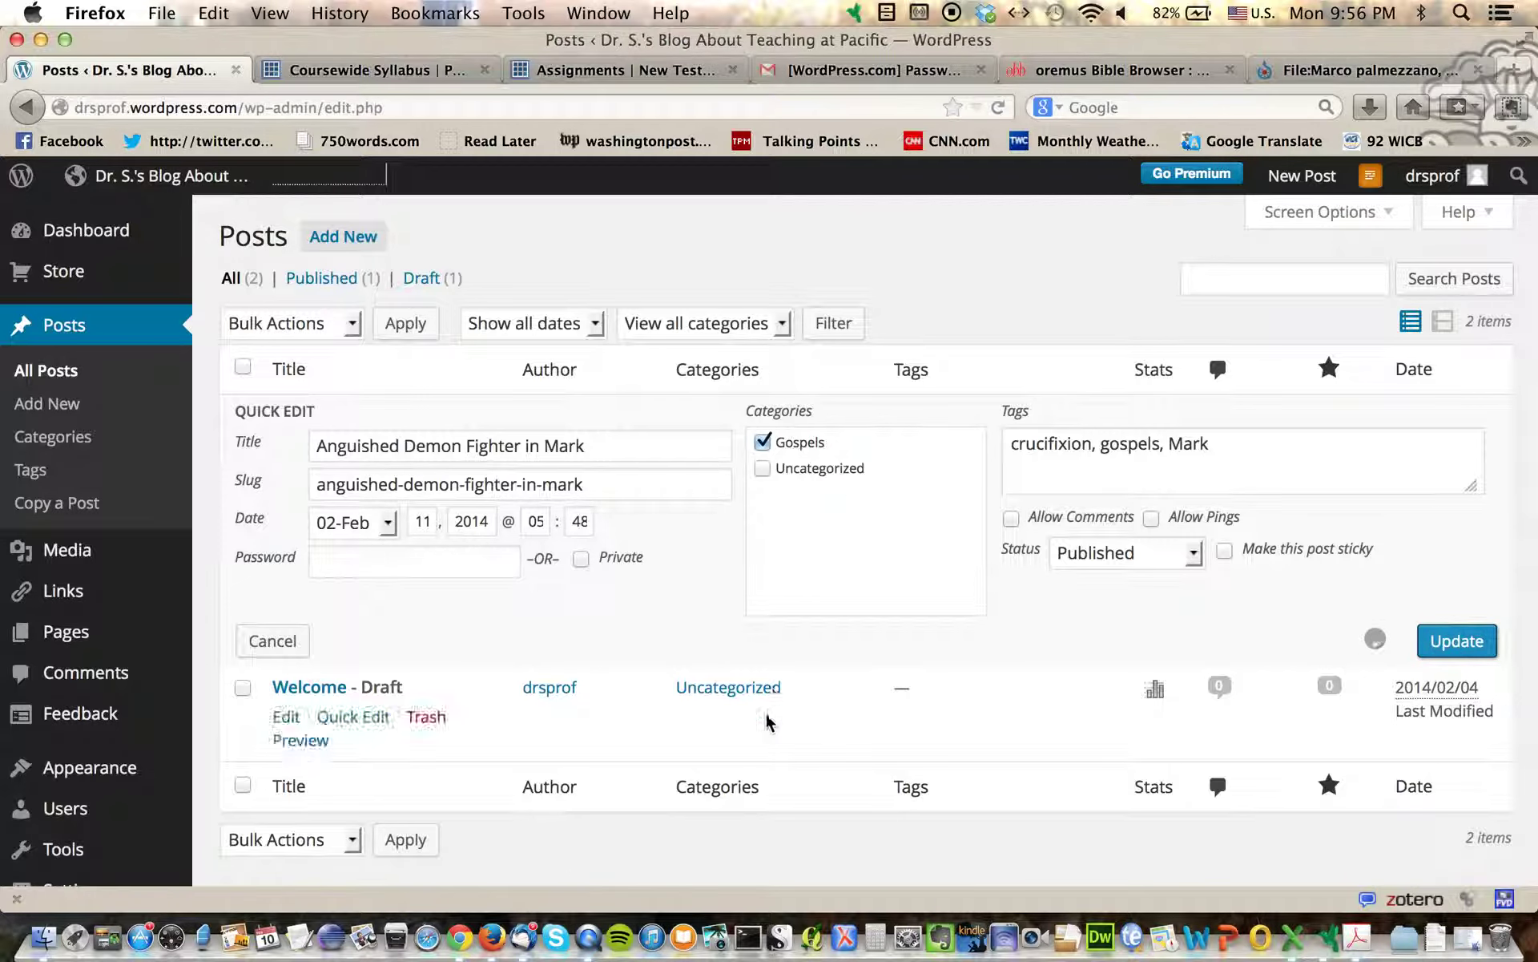